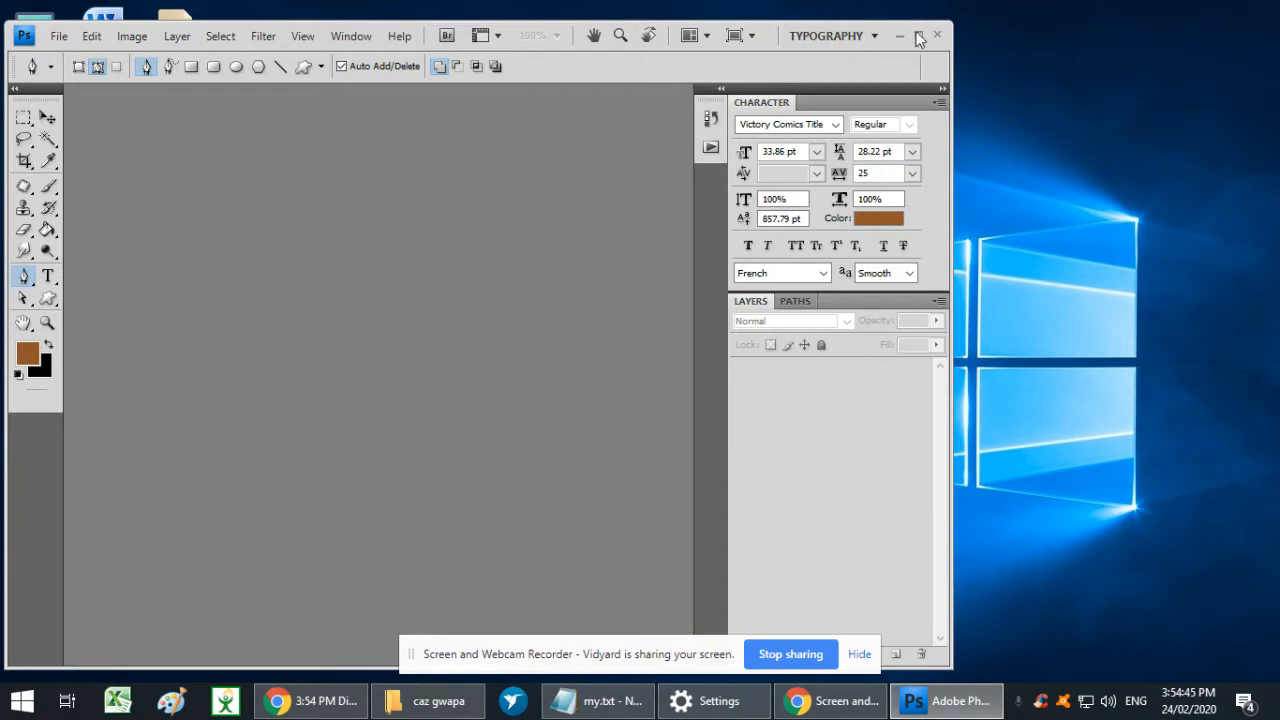
- Maximize the Photoshop window, switch to the caz gwapa folder in File Explorer and show its photos as extra large icons
click(917, 37)
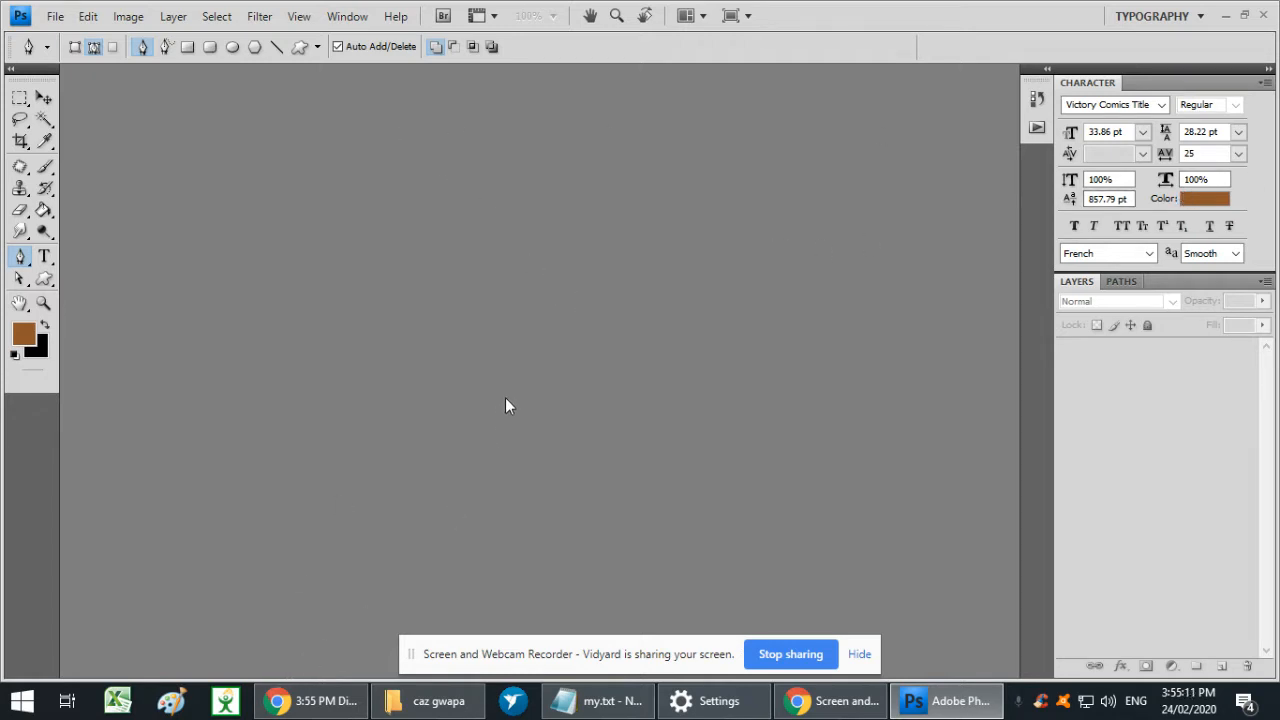
click(445, 698)
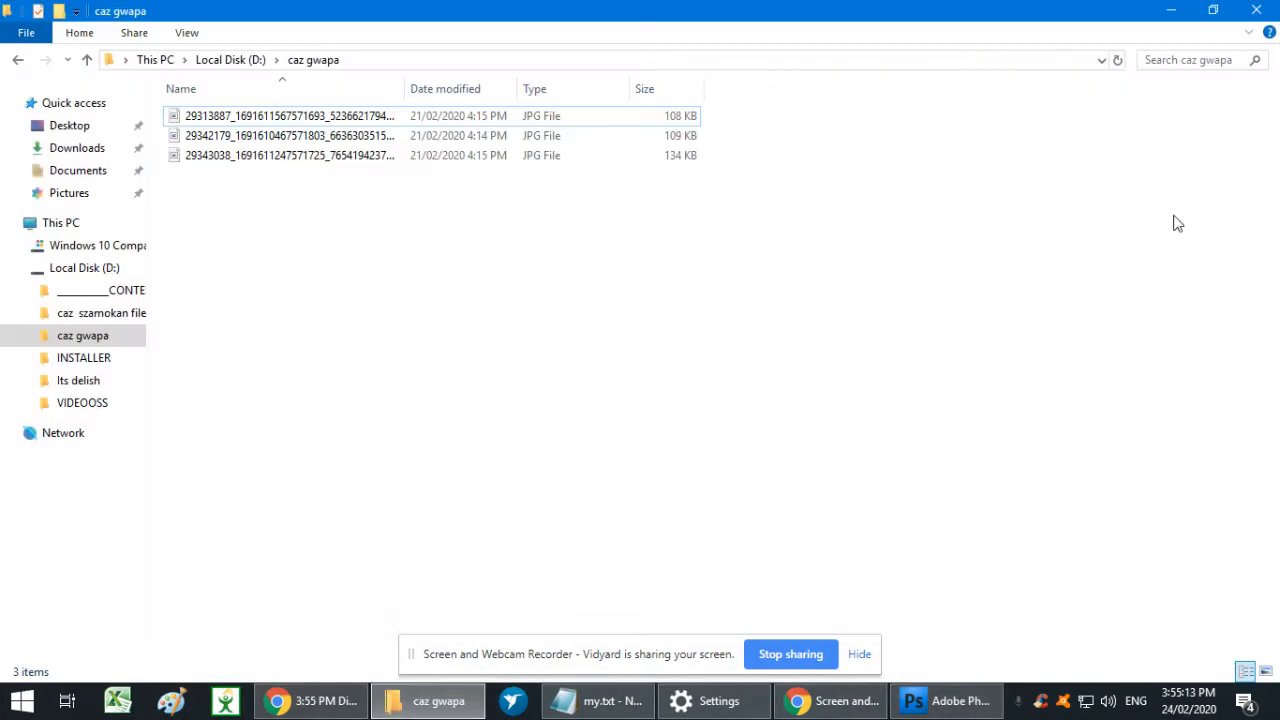
right_click(366, 184)
mouse_move(424, 201)
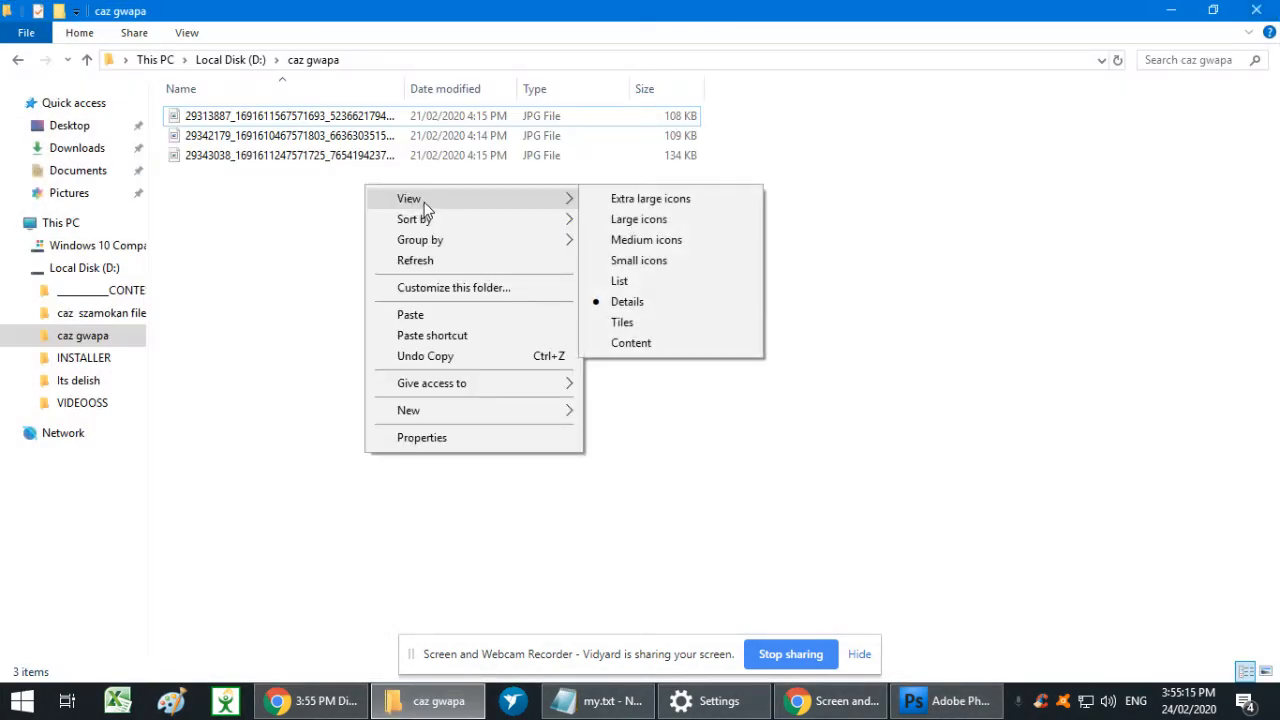
click(655, 242)
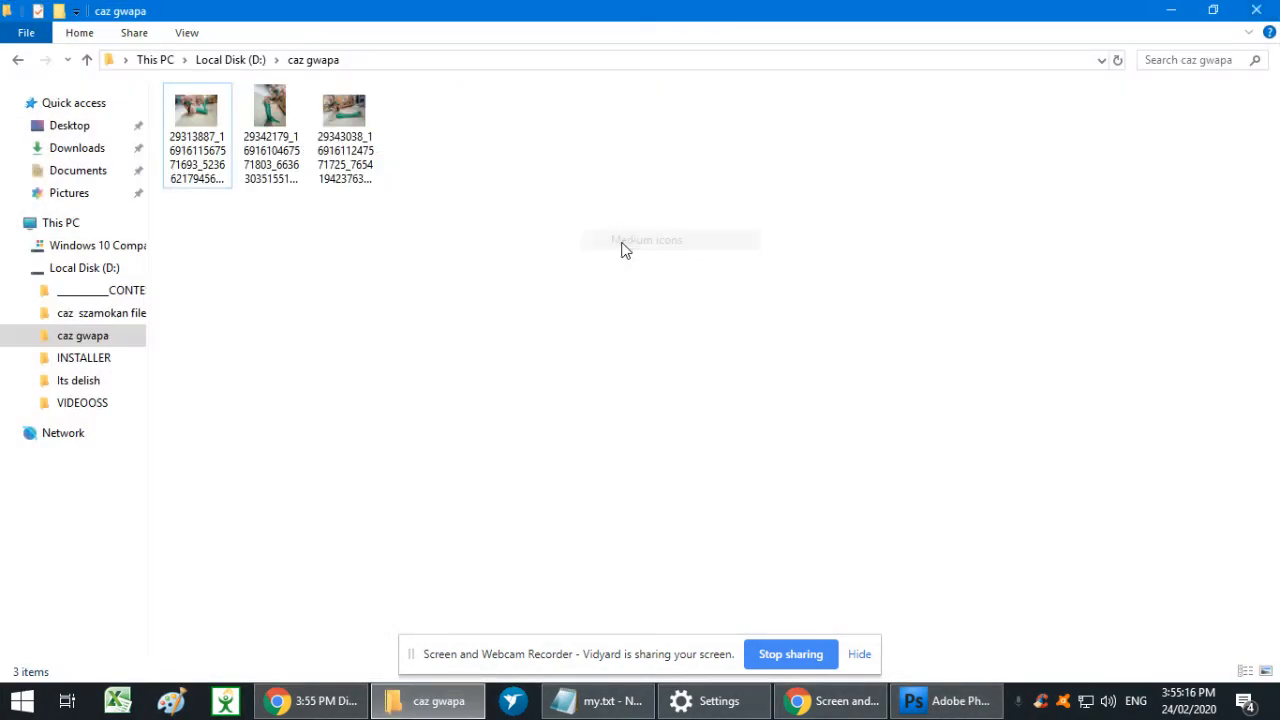
right_click(371, 256)
mouse_move(411, 276)
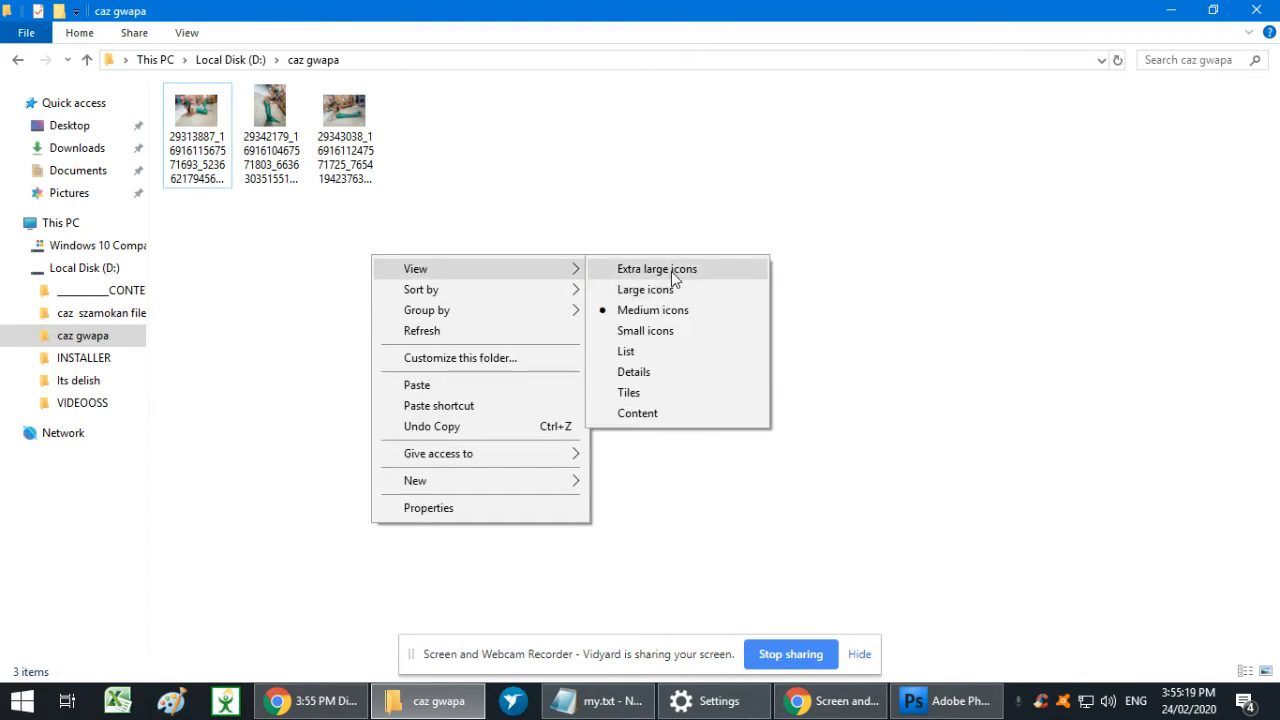
click(669, 271)
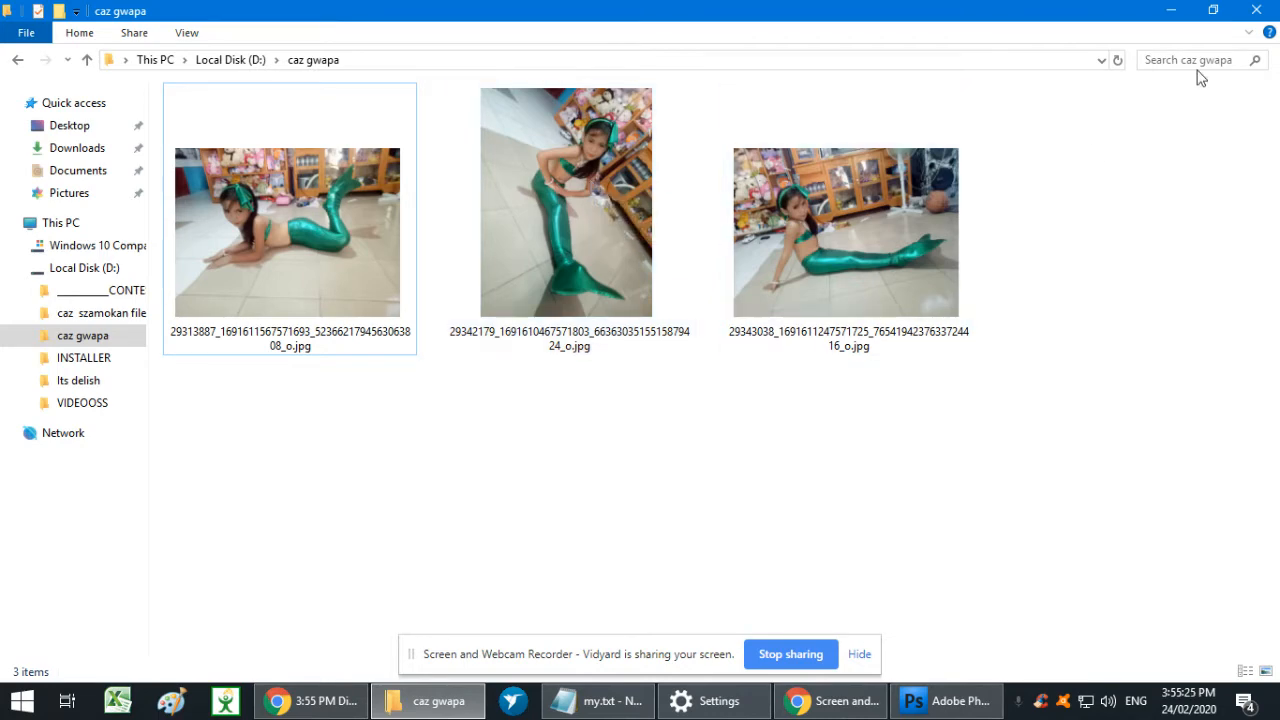
drag(1040, 11, 963, 40)
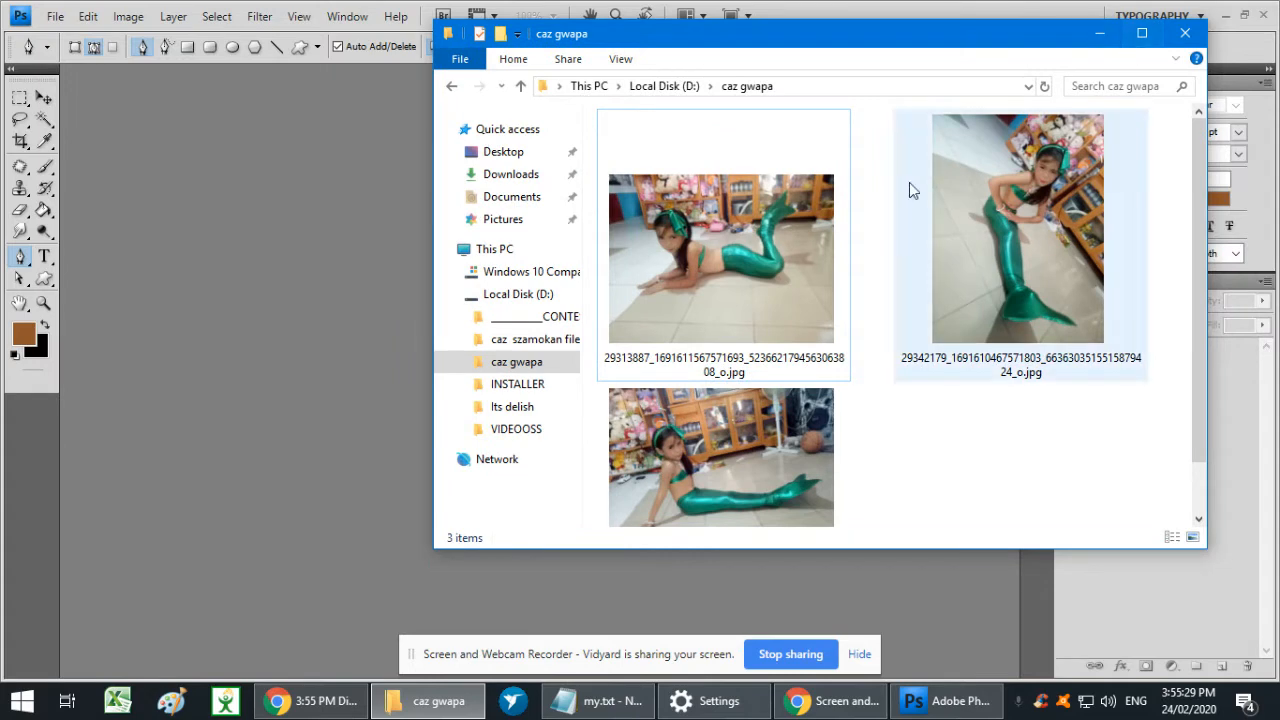
double_click(782, 459)
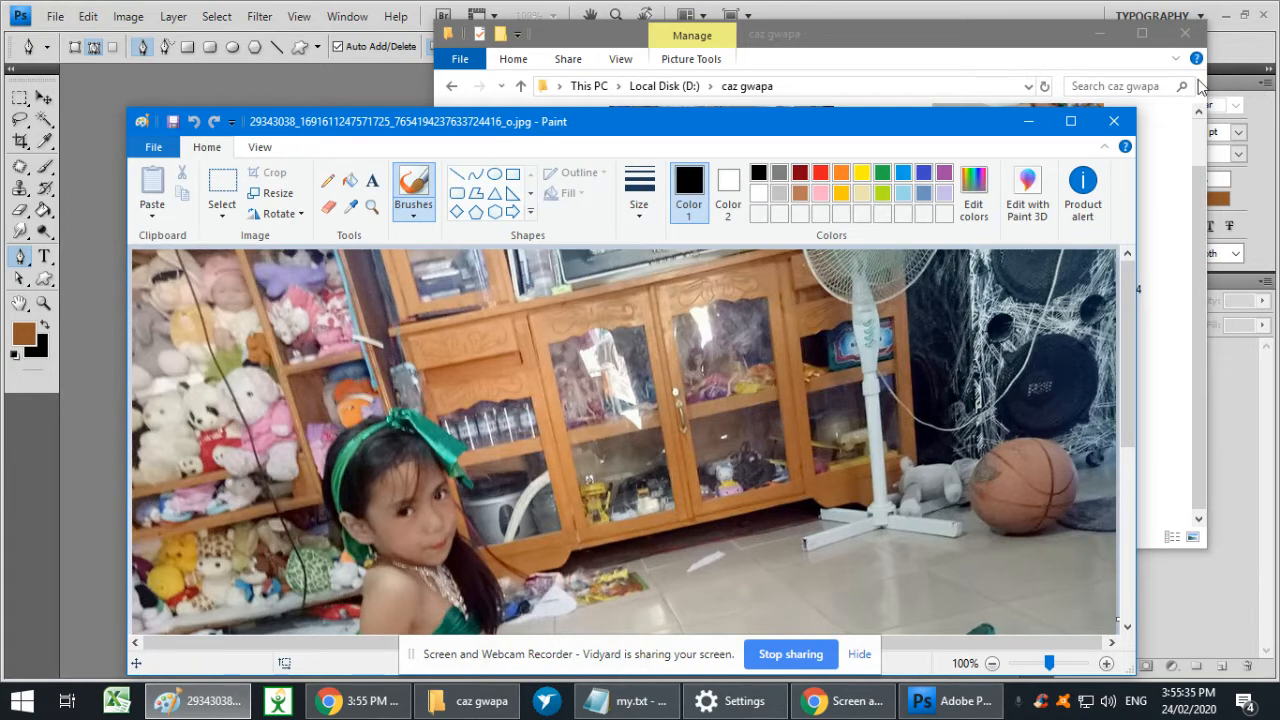
click(1113, 121)
click(64, 48)
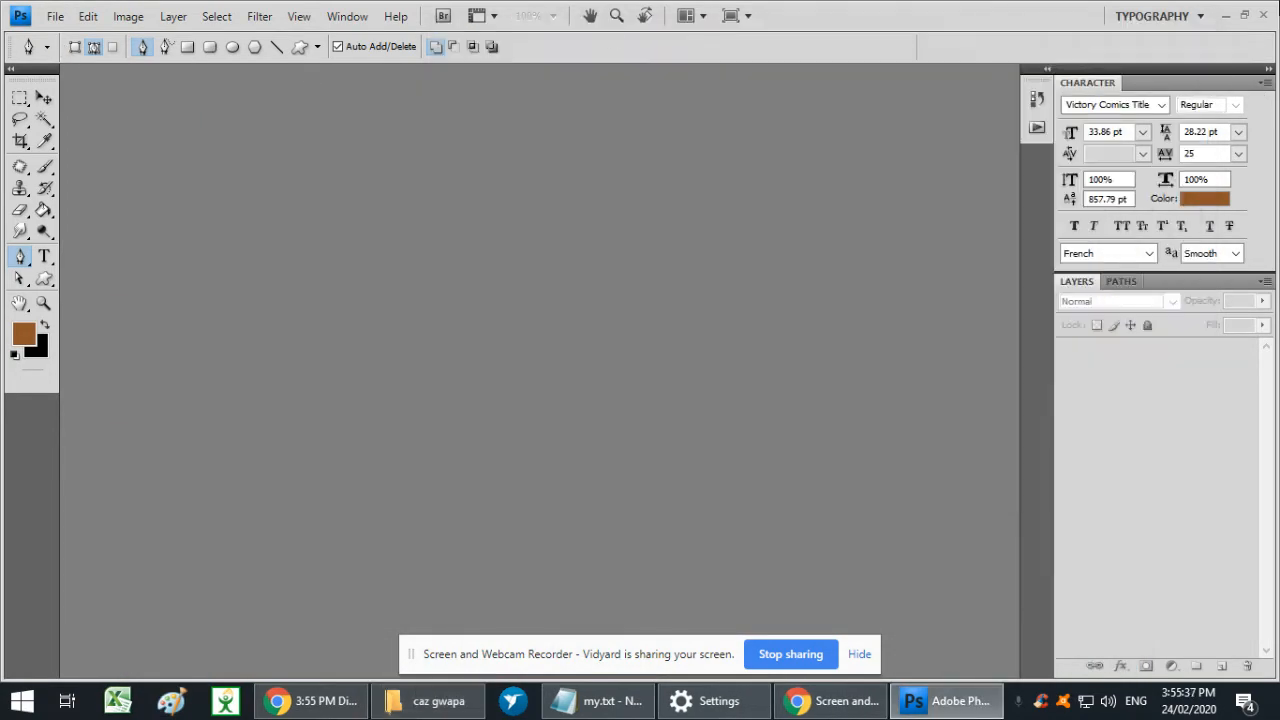
click(53, 17)
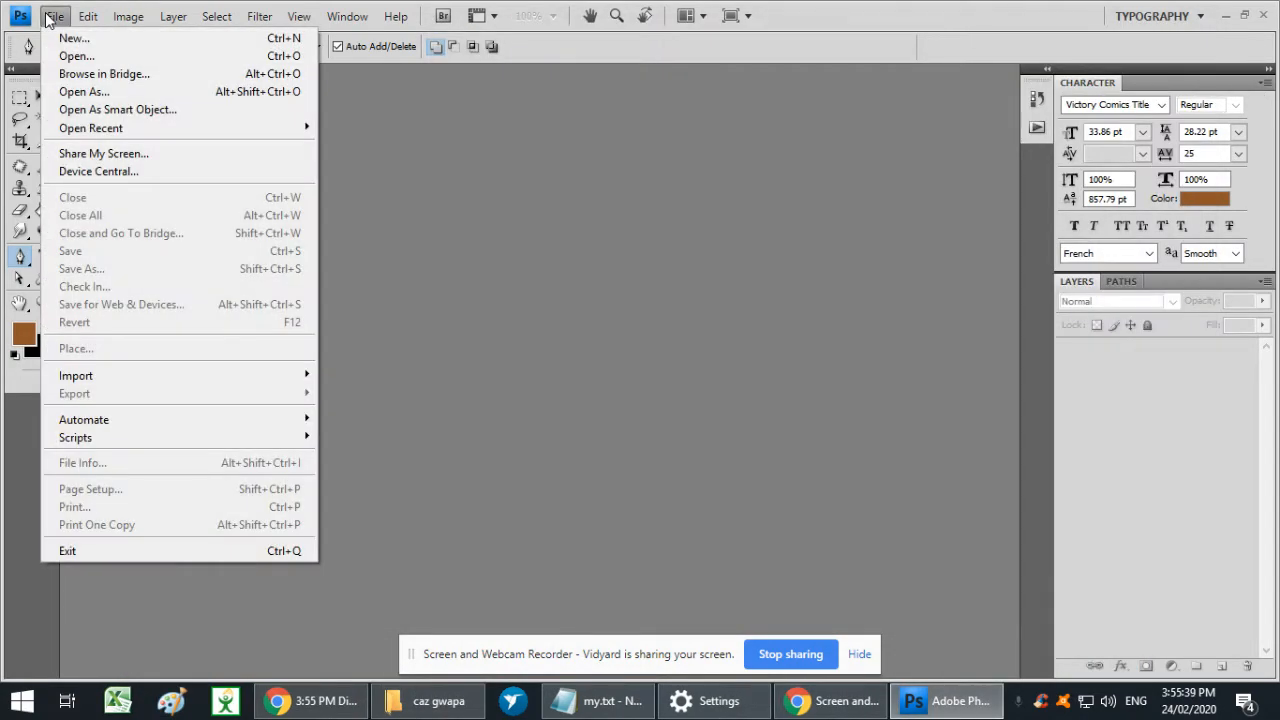
click(77, 56)
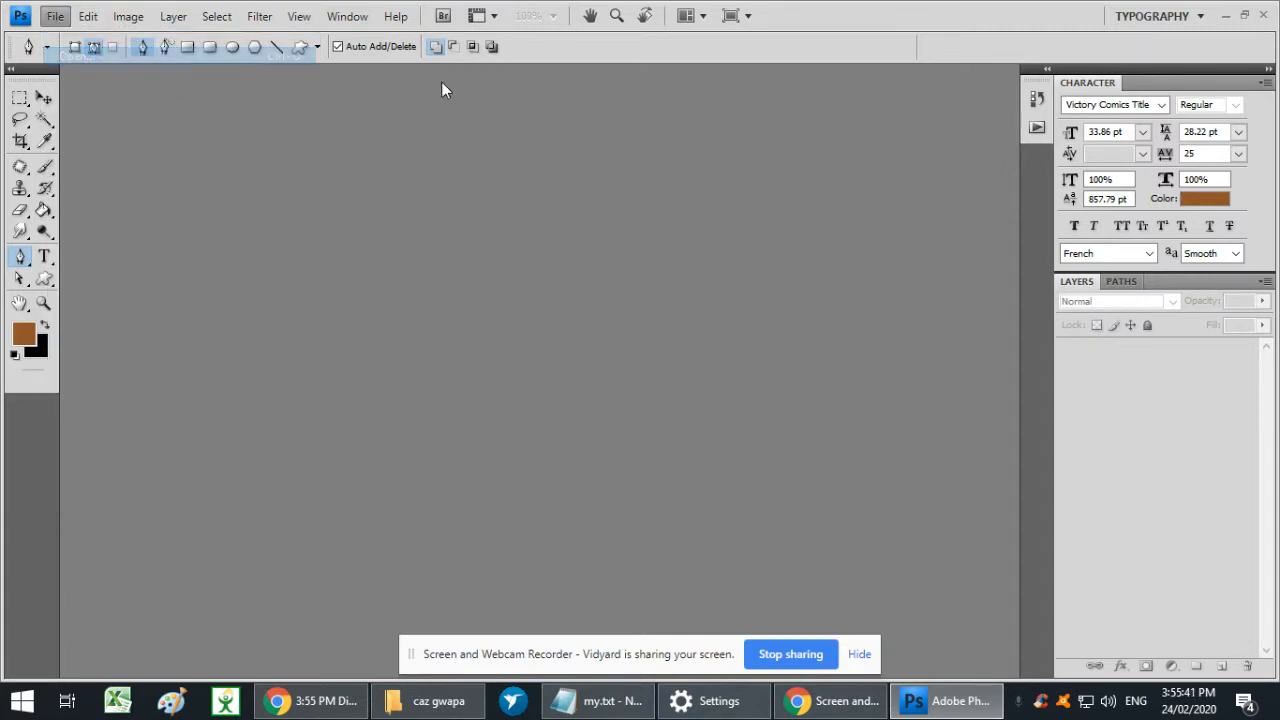
click(367, 313)
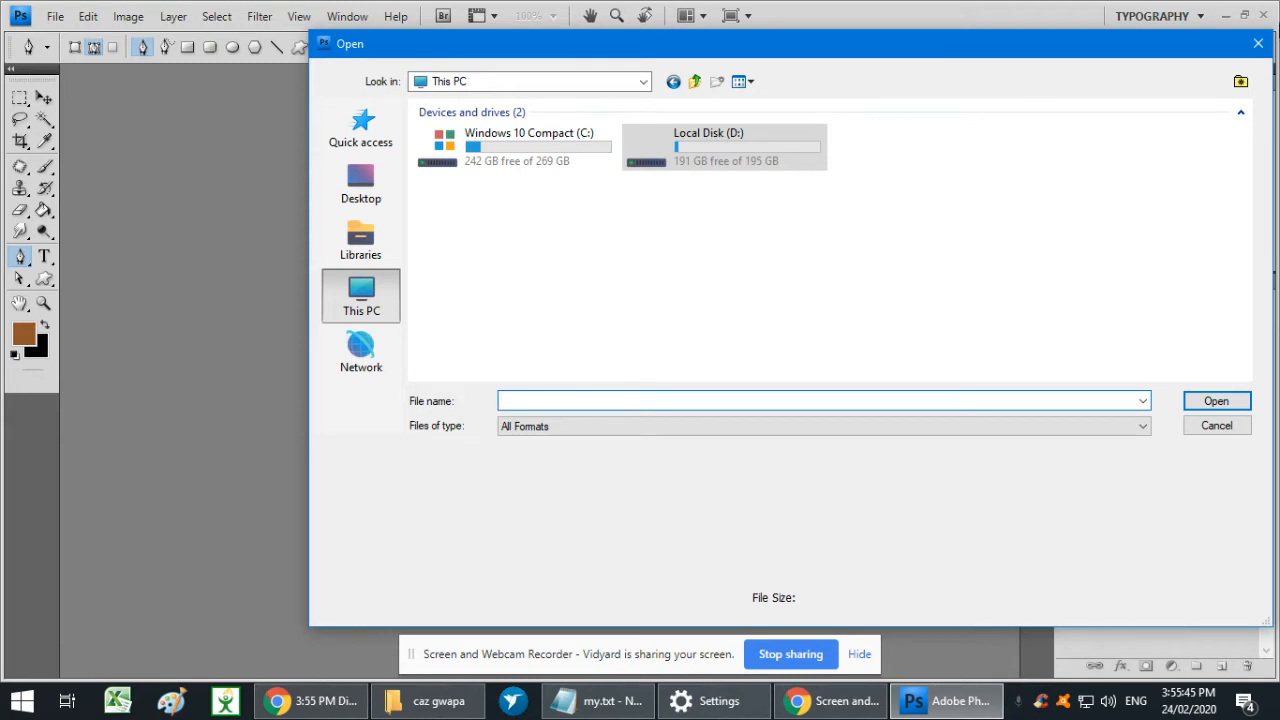
double_click(714, 141)
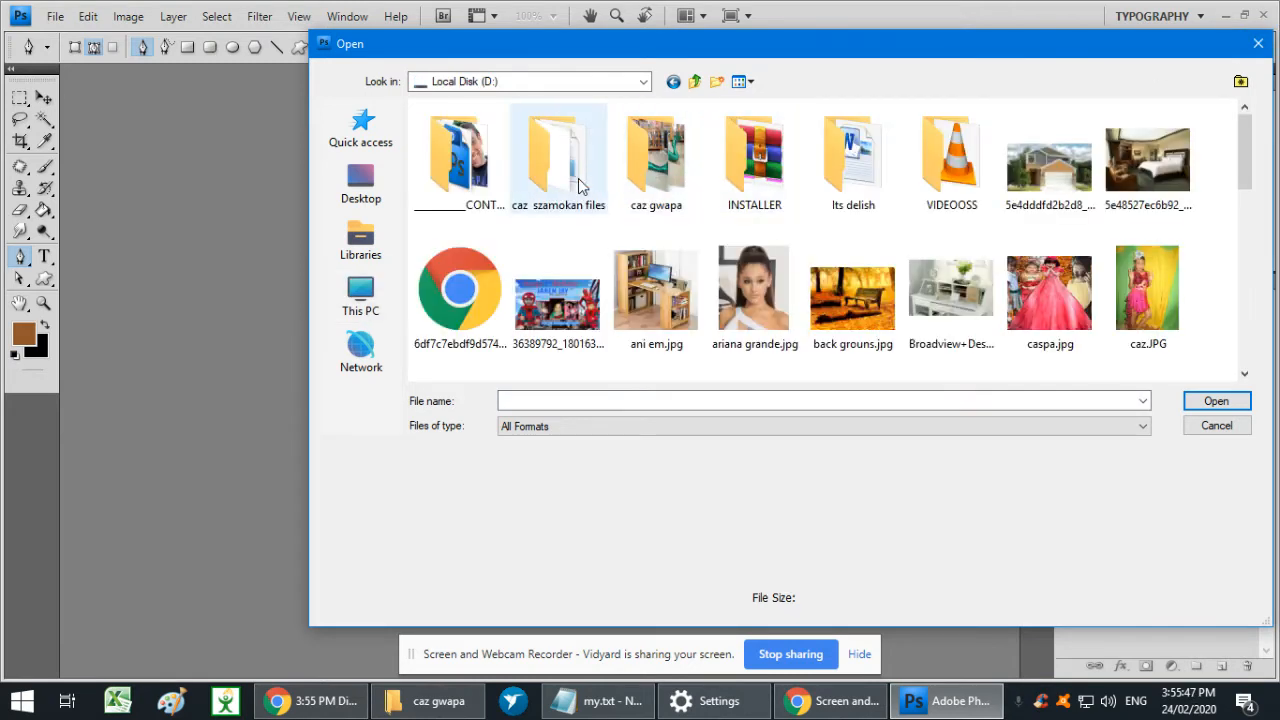
double_click(668, 173)
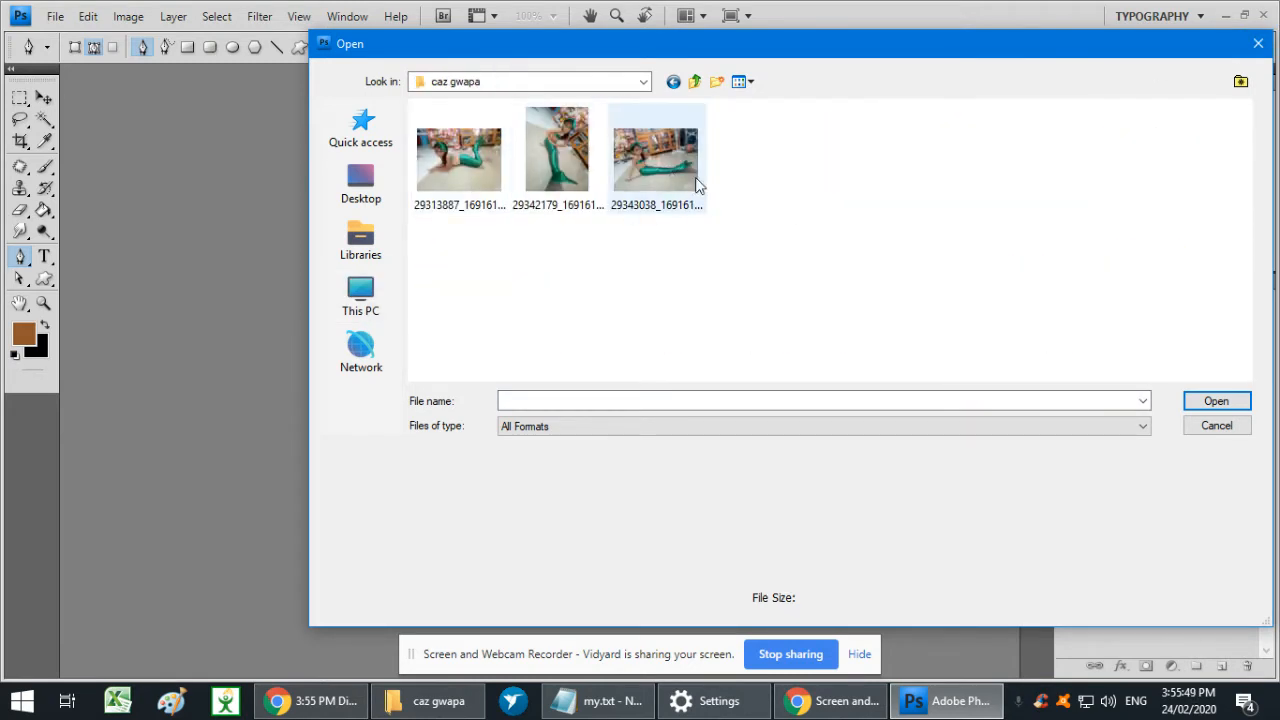
click(665, 170)
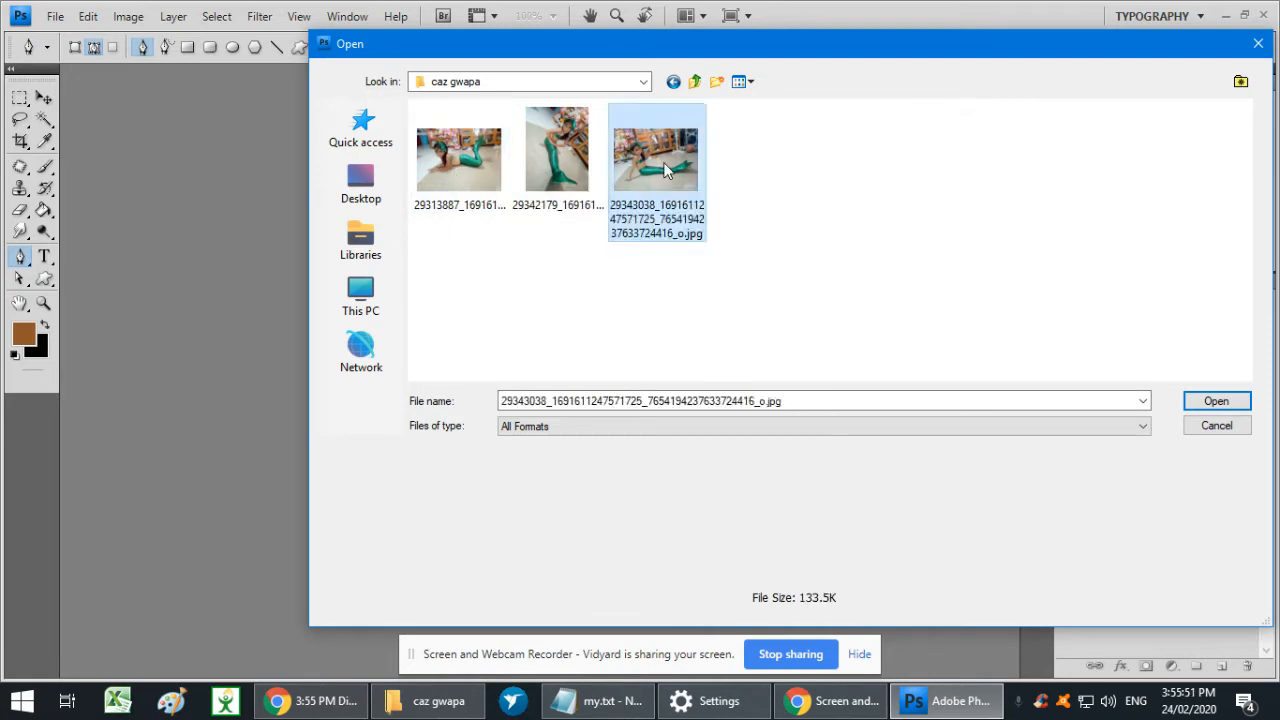
double_click(665, 170)
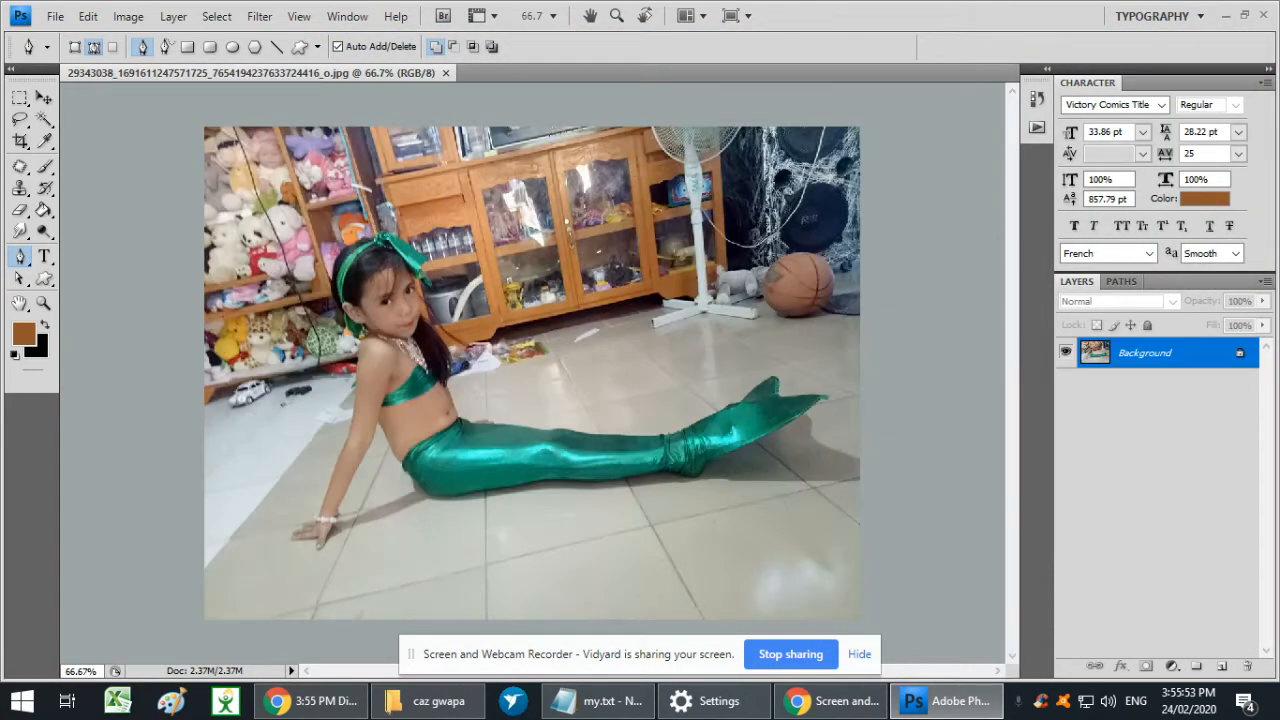
- Bring up the caz gwapa folder window and close the photo that is open in Photoshop
click(430, 700)
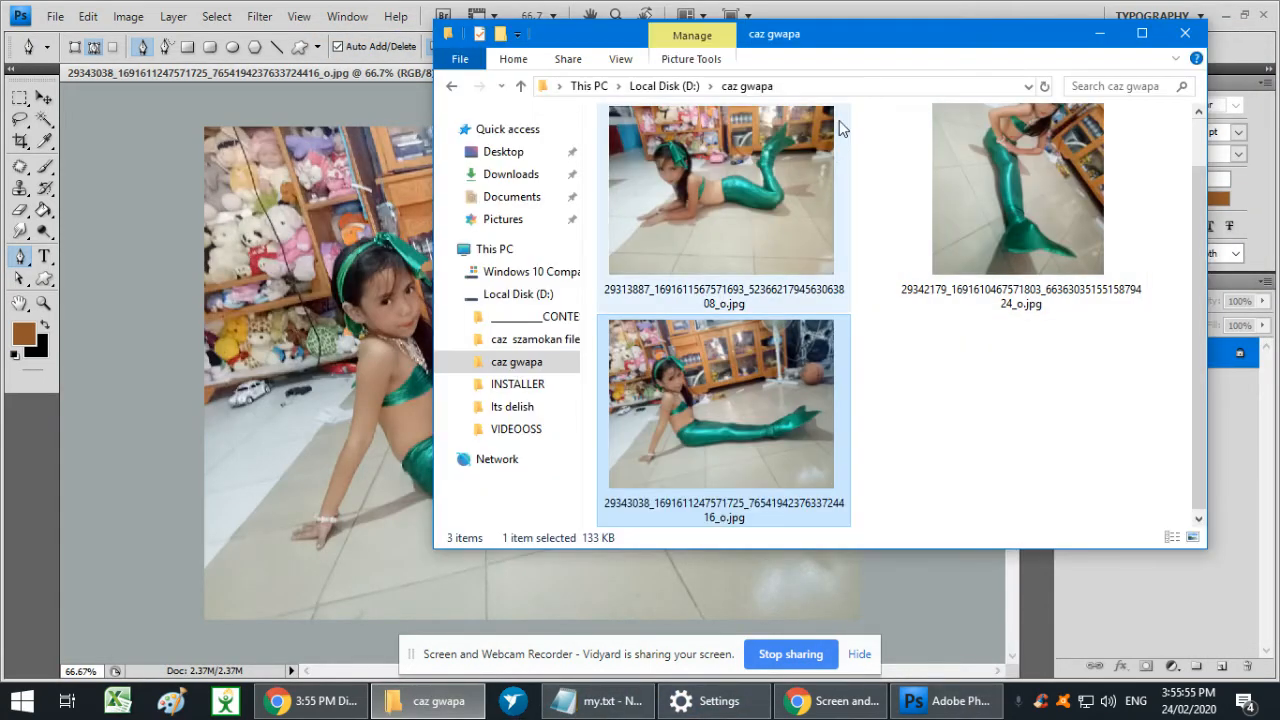
click(1016, 358)
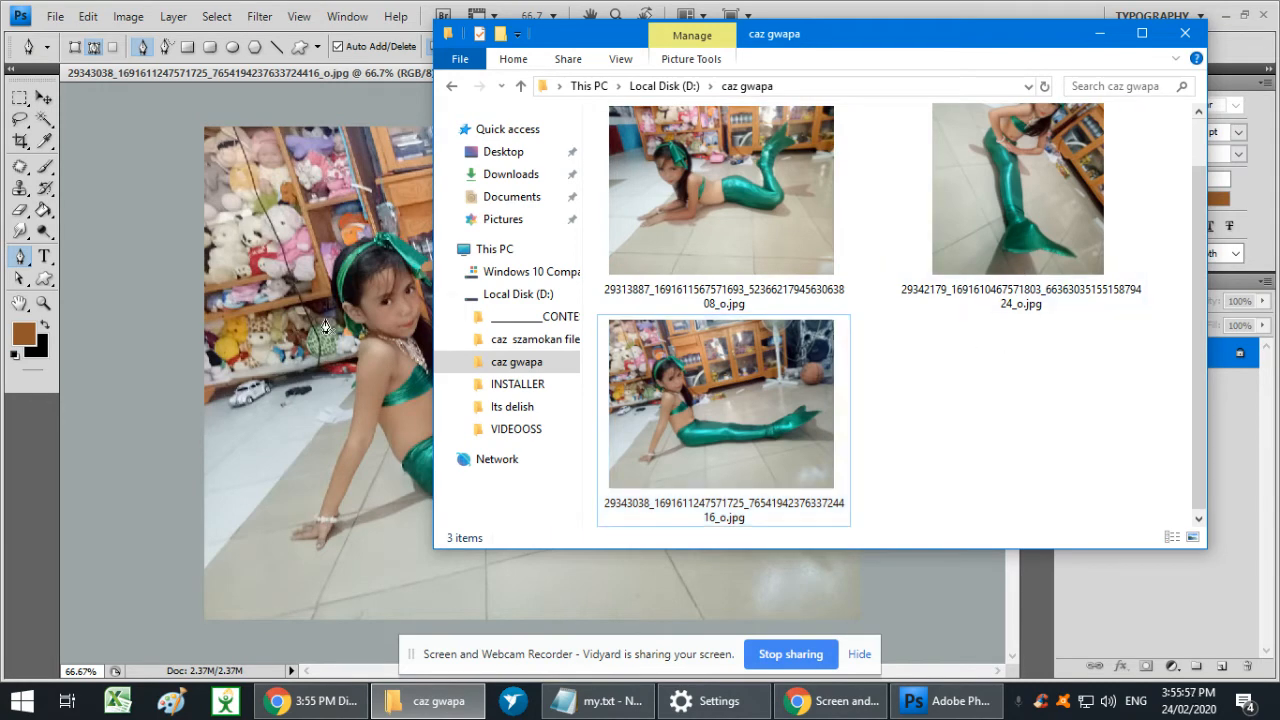
click(365, 302)
key(ctrl+w)
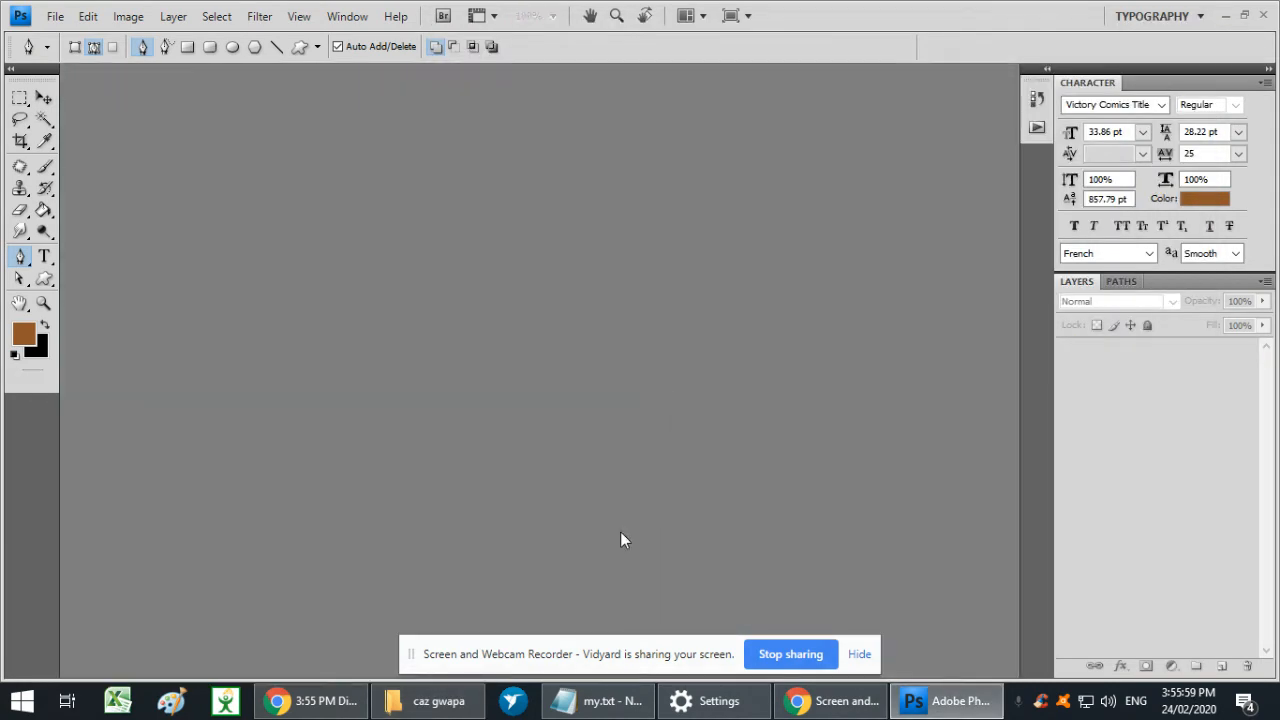
click(430, 700)
drag(780, 409, 326, 373)
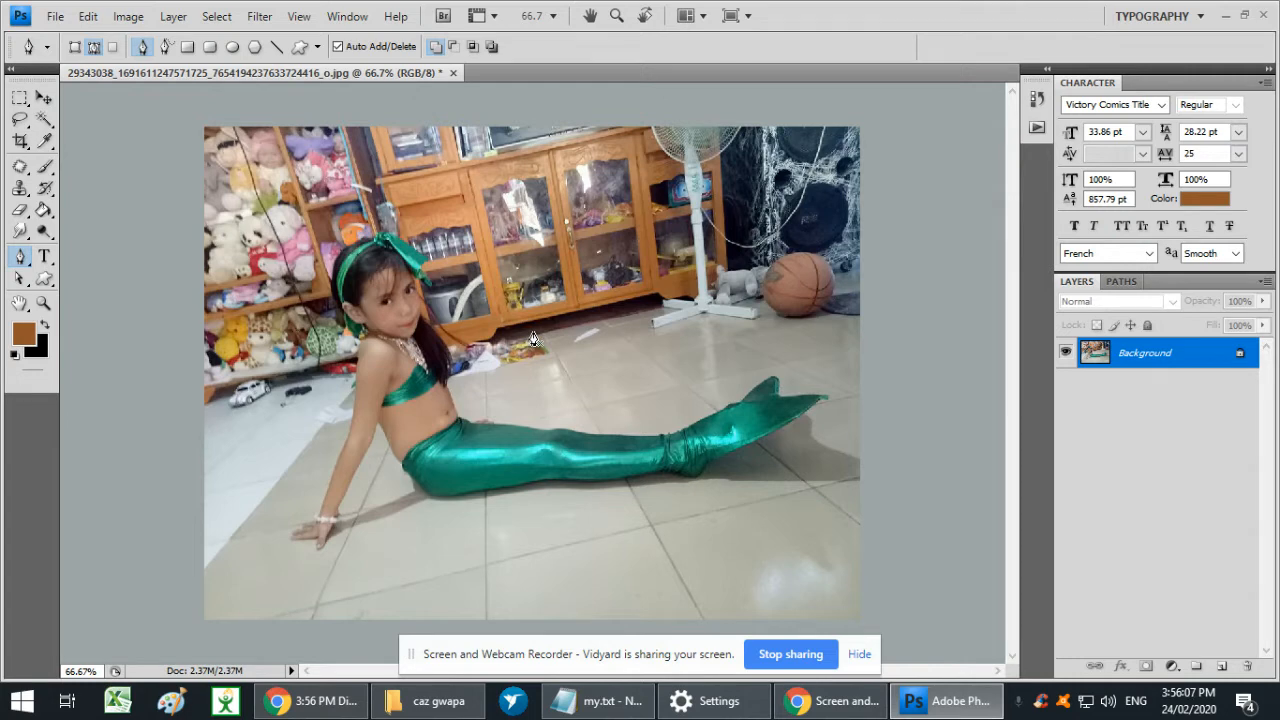
key(ctrl+plus)
key(ctrl+plus)
key(ctrl+plus)
key(Tab)
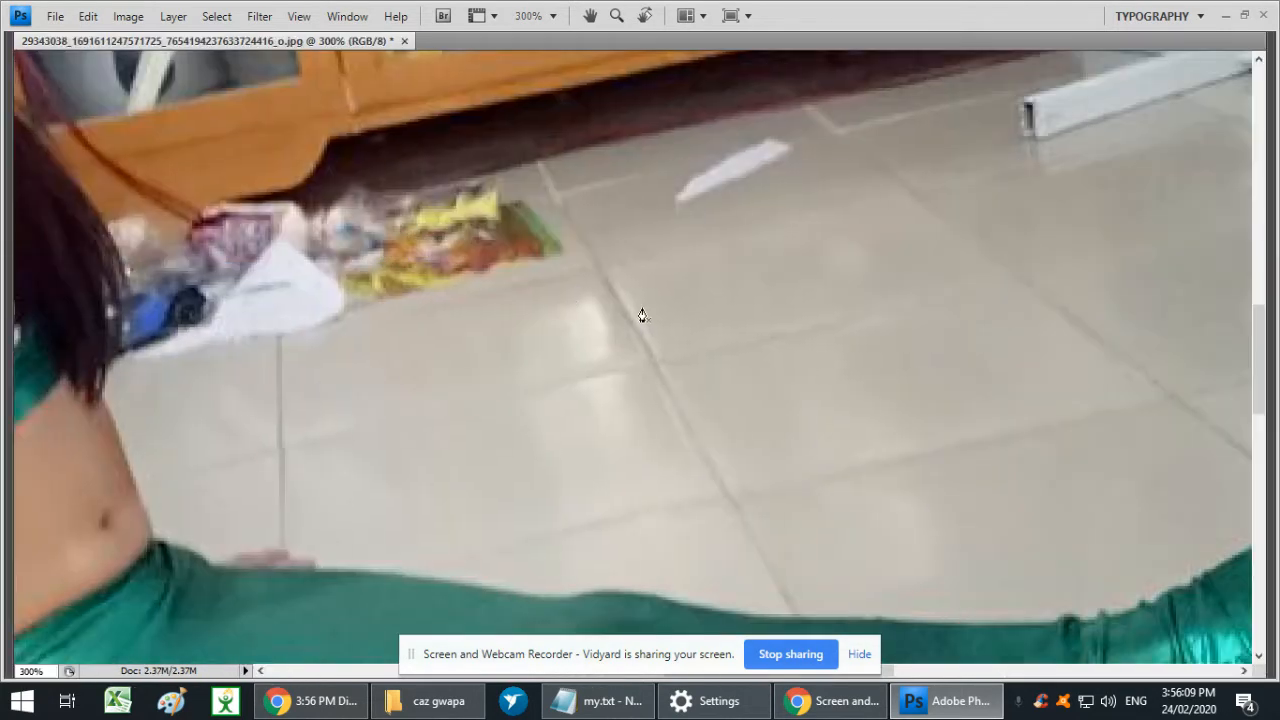
- Try to trace the fingertips resting behind the waist with the Pen tool
drag(510, 394, 821, 246)
click(820, 247)
click(480, 393)
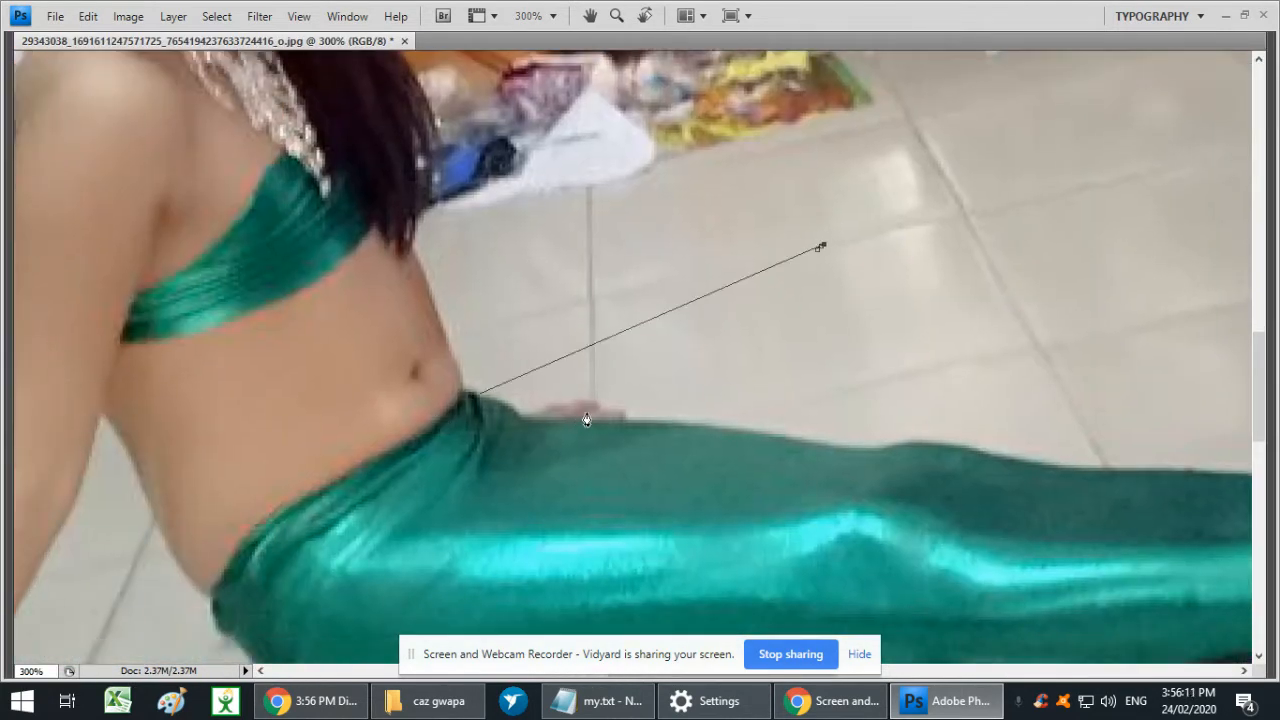
key(ctrl+z)
click(621, 421)
click(610, 410)
click(604, 410)
click(599, 408)
click(592, 403)
click(584, 403)
key(Tab)
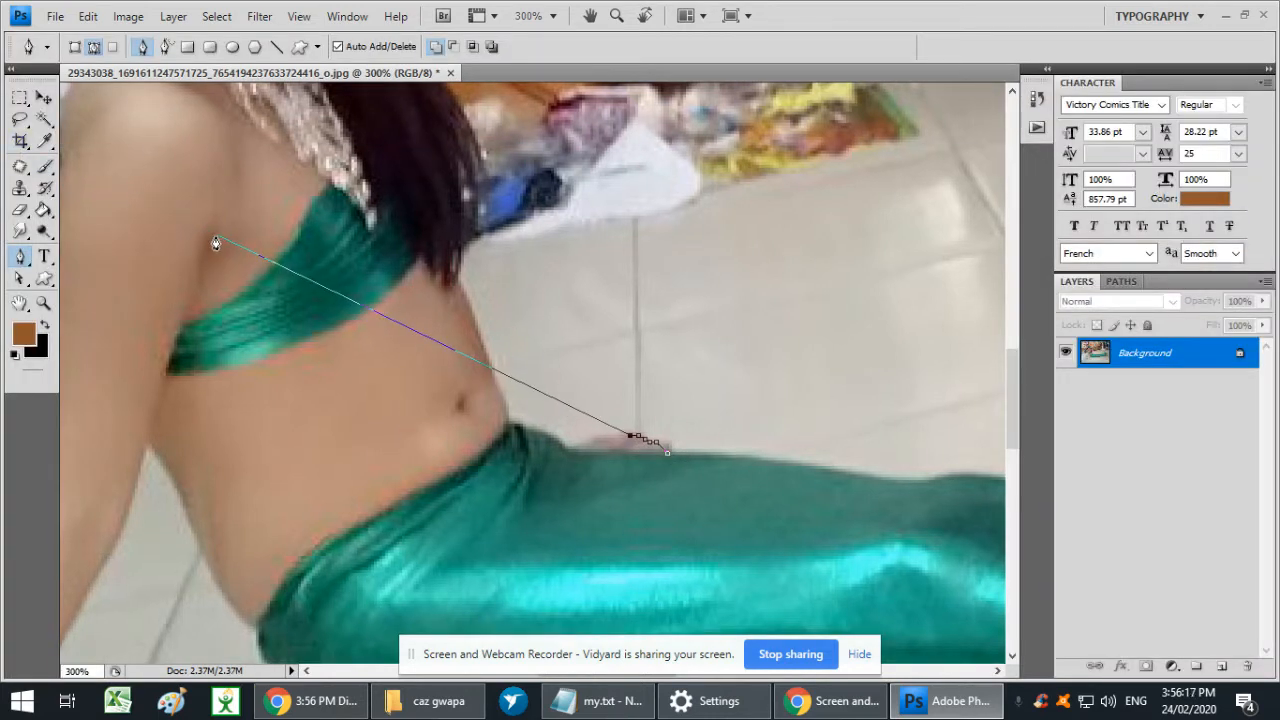
click(22, 258)
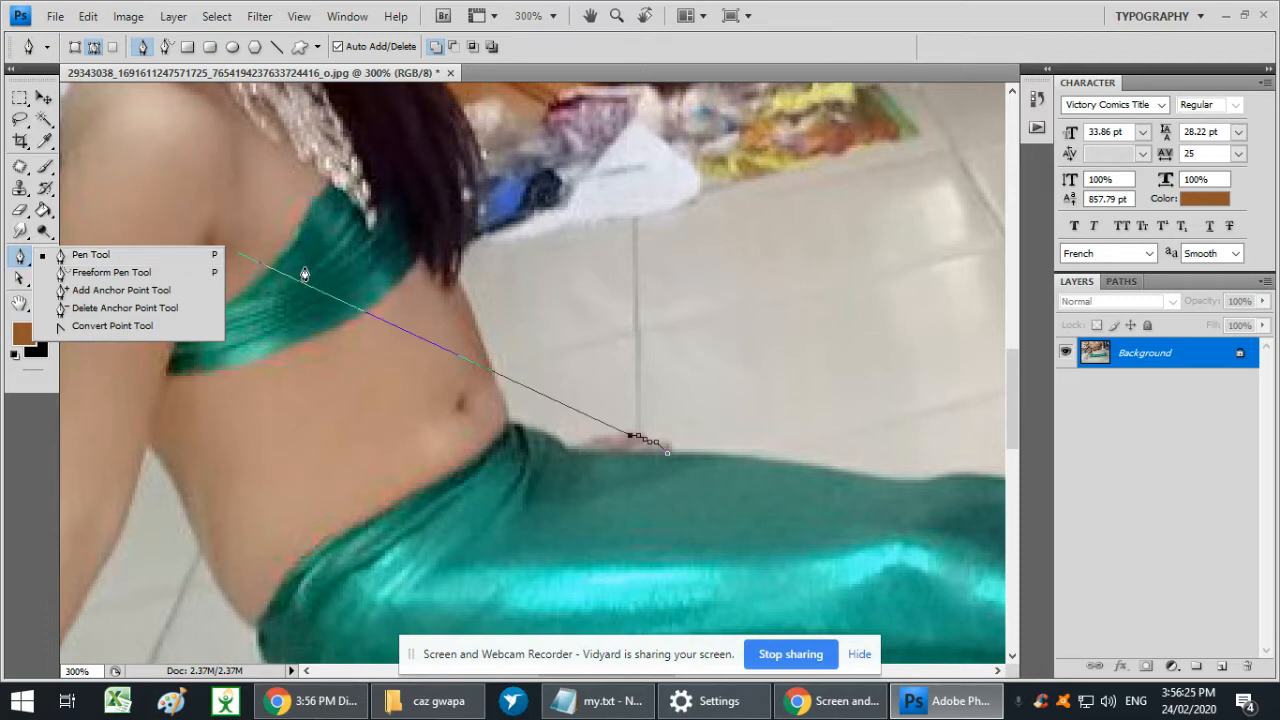
key(super)
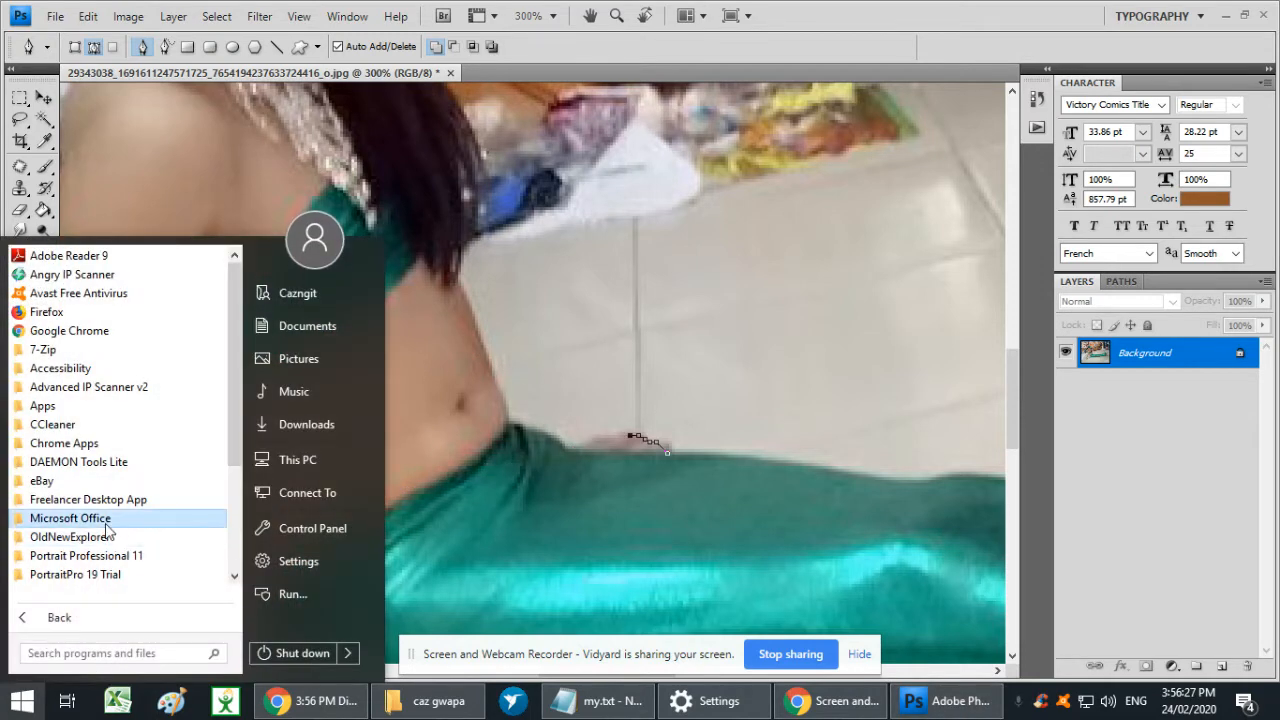
text(keyboard)
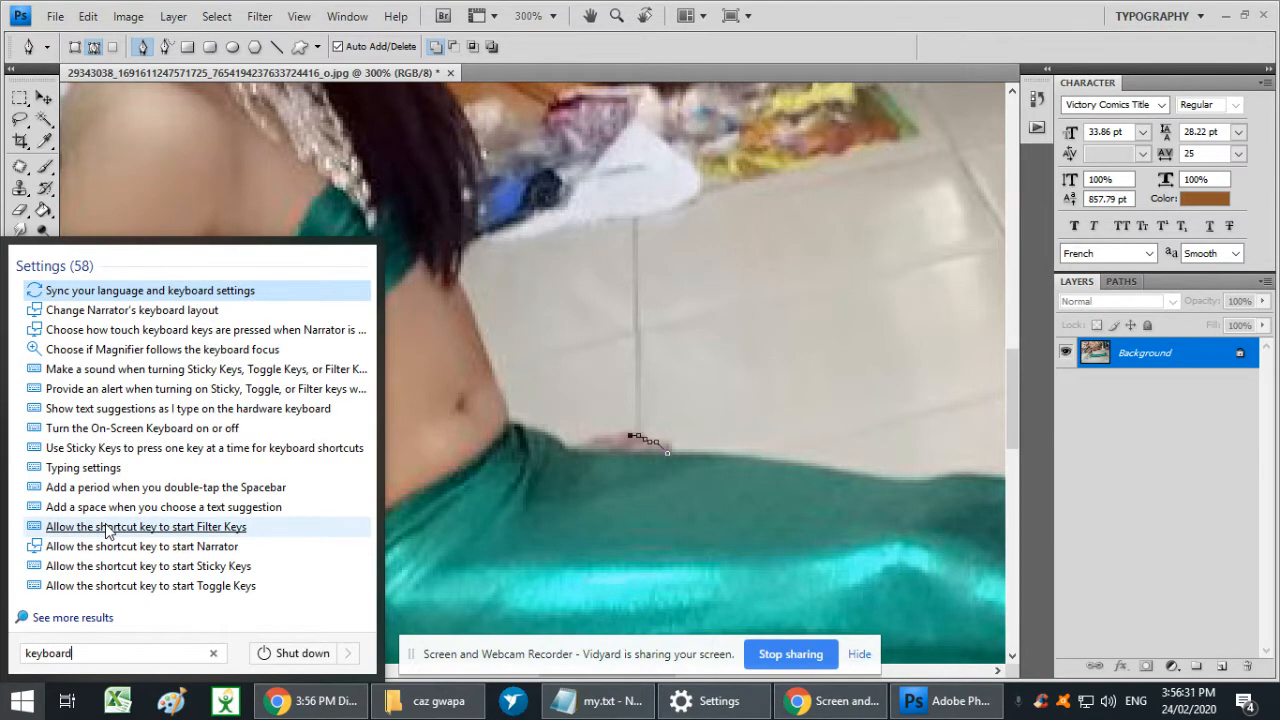
key(Escape)
key(Escape)
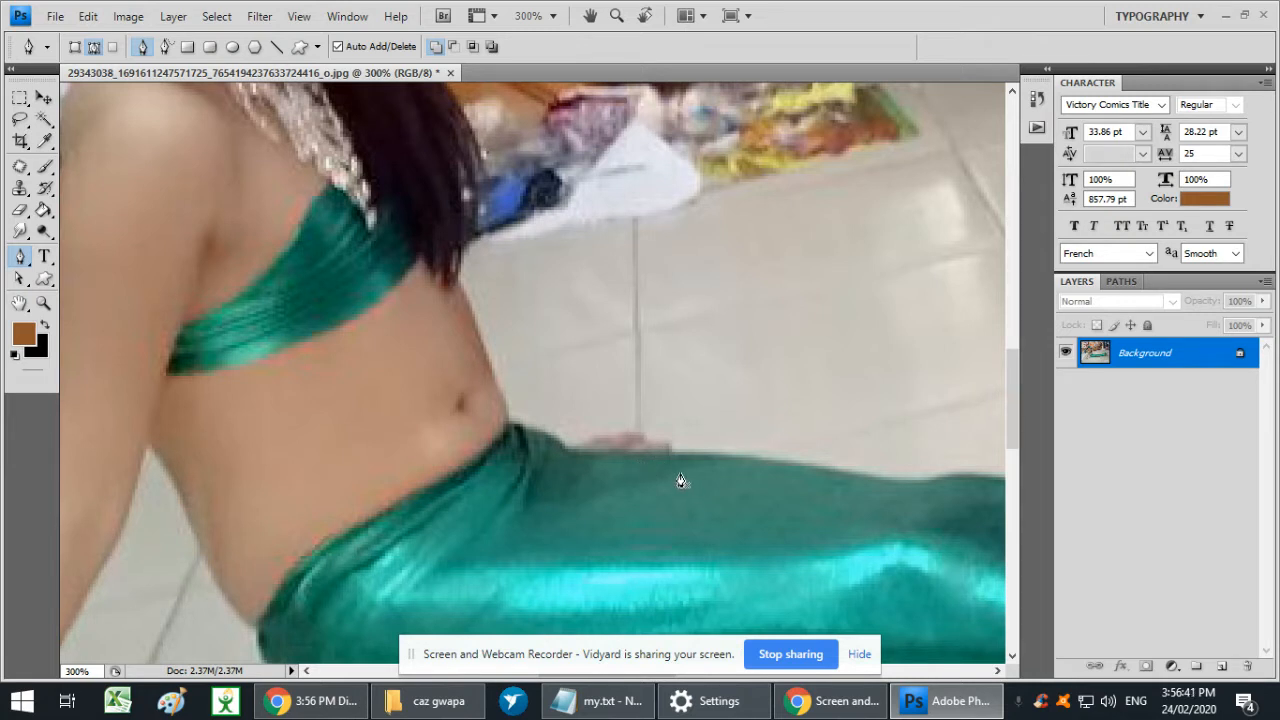
- Start a Pen tool path along the fingers behind the waist and continue it to the front edge of the costume's waistband
click(638, 438)
click(625, 435)
click(600, 438)
click(583, 443)
drag(565, 447, 549, 446)
click(509, 426)
- Continue the path up the side of the torso and along the outer edge of the long hair
drag(468, 303, 486, 408)
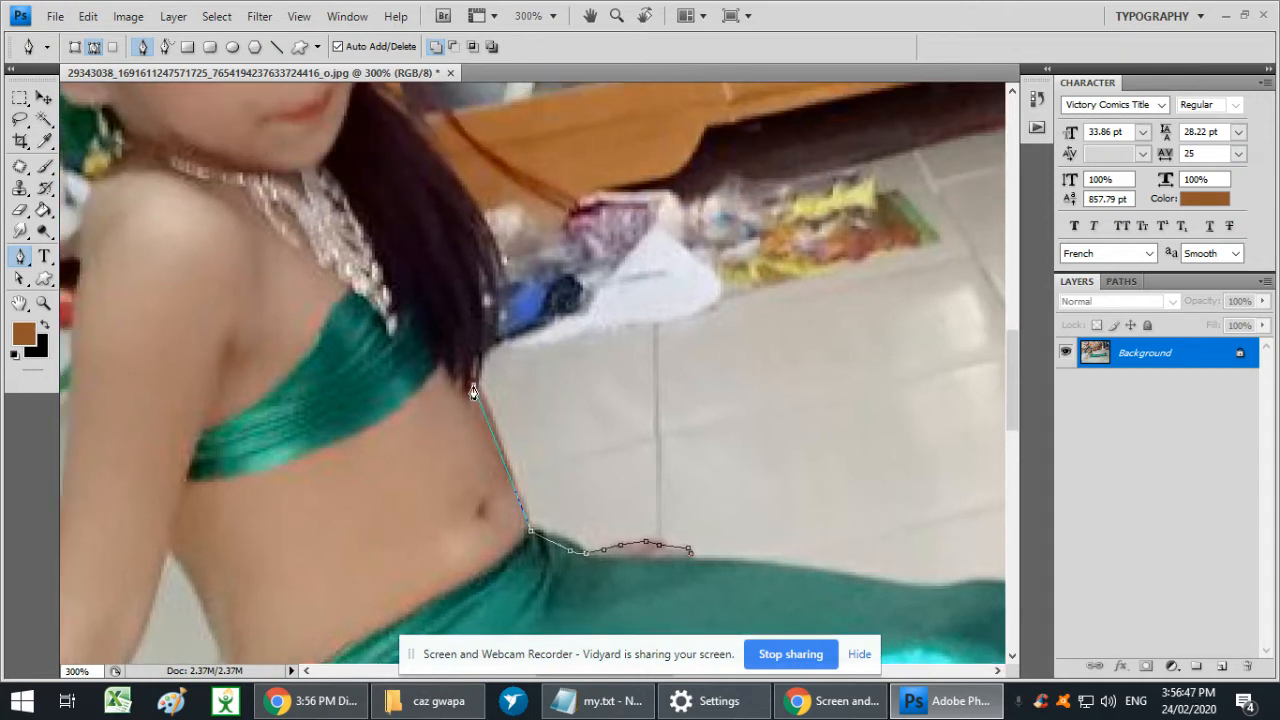
drag(586, 429, 609, 380)
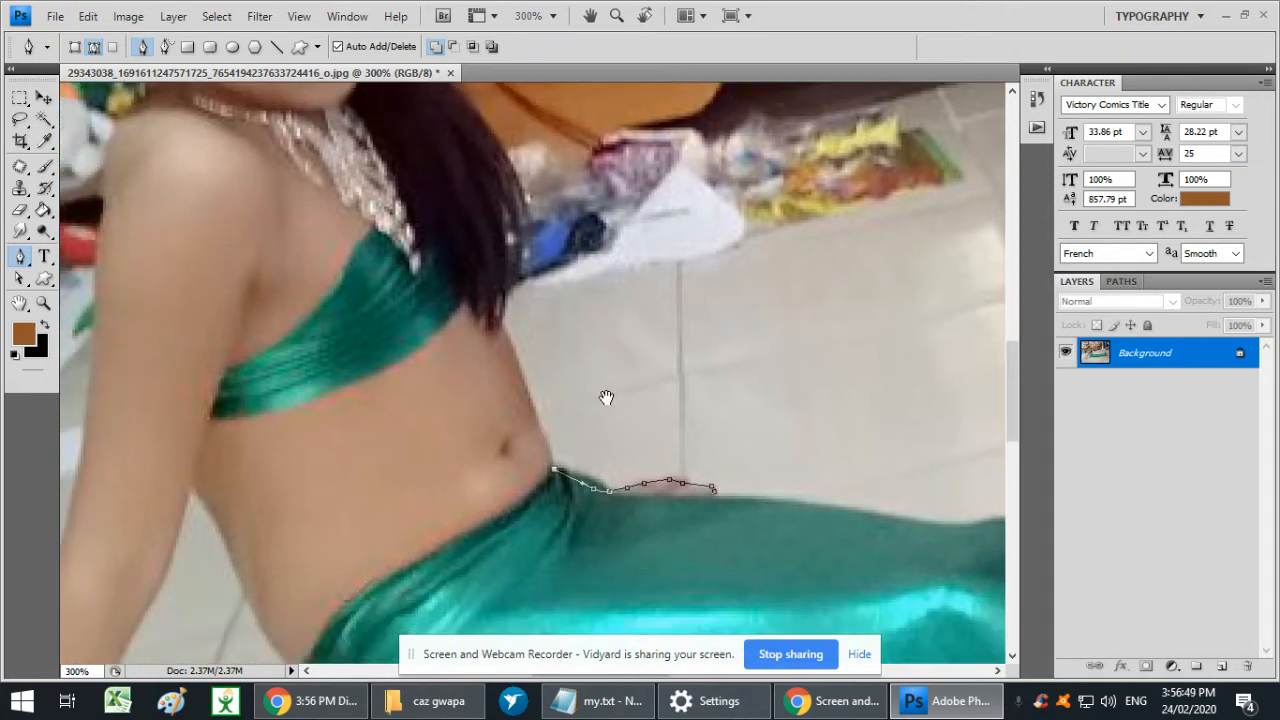
click(503, 335)
click(503, 314)
click(509, 252)
click(503, 218)
click(501, 187)
click(497, 166)
key(space)
drag(497, 168, 516, 397)
drag(502, 350, 493, 332)
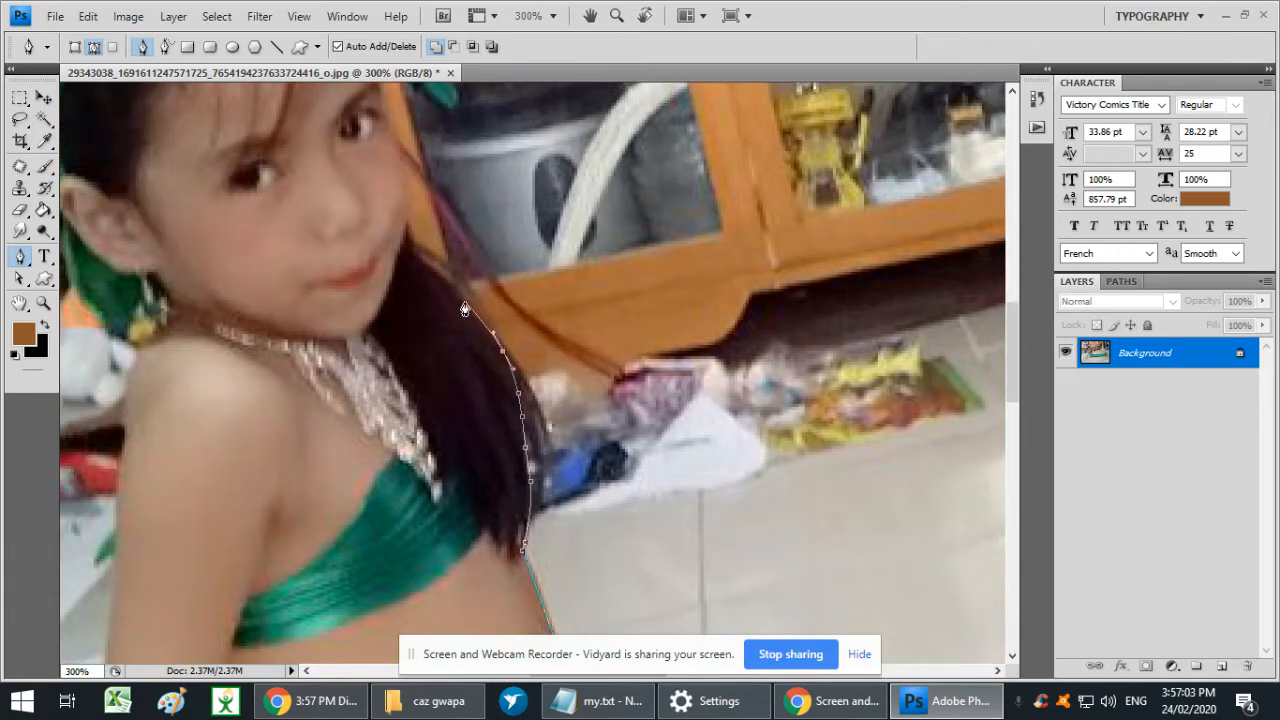
- Extend the path from the hair up the edge of the cheek to the forehead beside the green ribbon
click(408, 255)
key(space)
drag(405, 250, 565, 483)
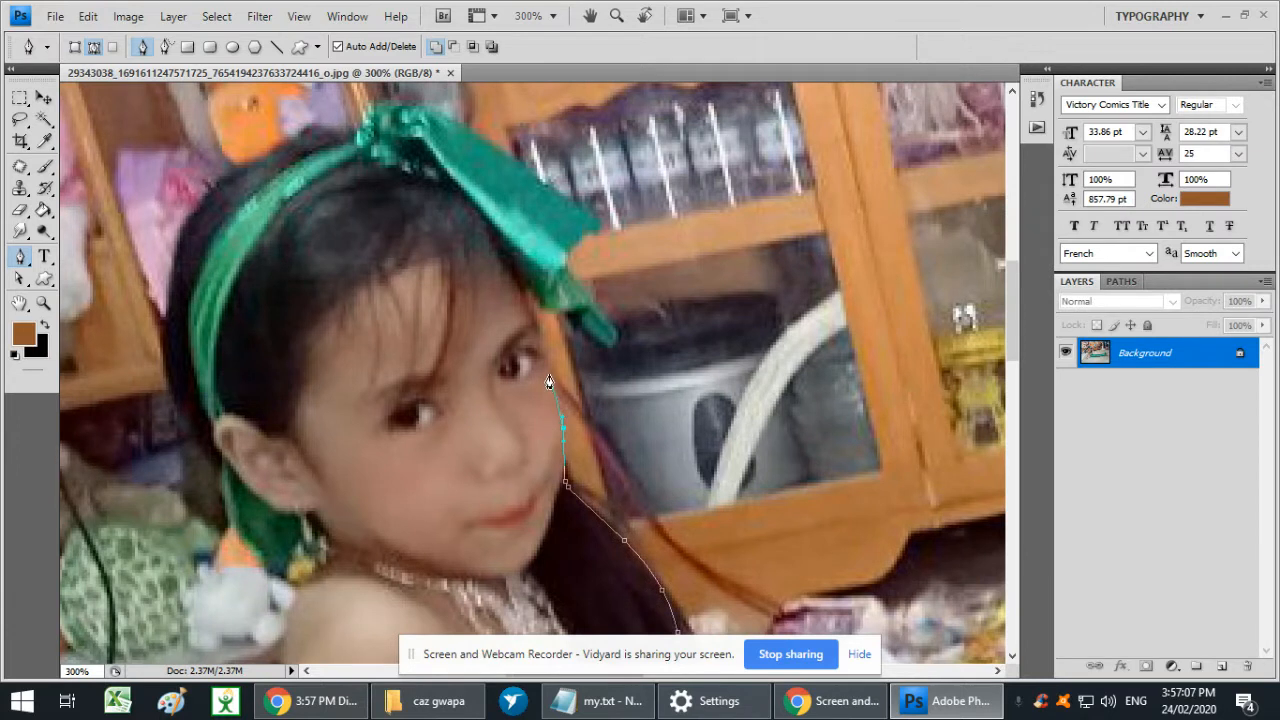
drag(530, 293, 549, 315)
- Trace the path around the hanging end of the green ribbon and along its outer edge up to the bow
click(568, 312)
click(583, 323)
click(602, 343)
click(614, 343)
click(614, 332)
click(606, 315)
click(586, 298)
click(574, 287)
click(566, 265)
click(572, 253)
click(586, 238)
click(595, 223)
click(414, 107)
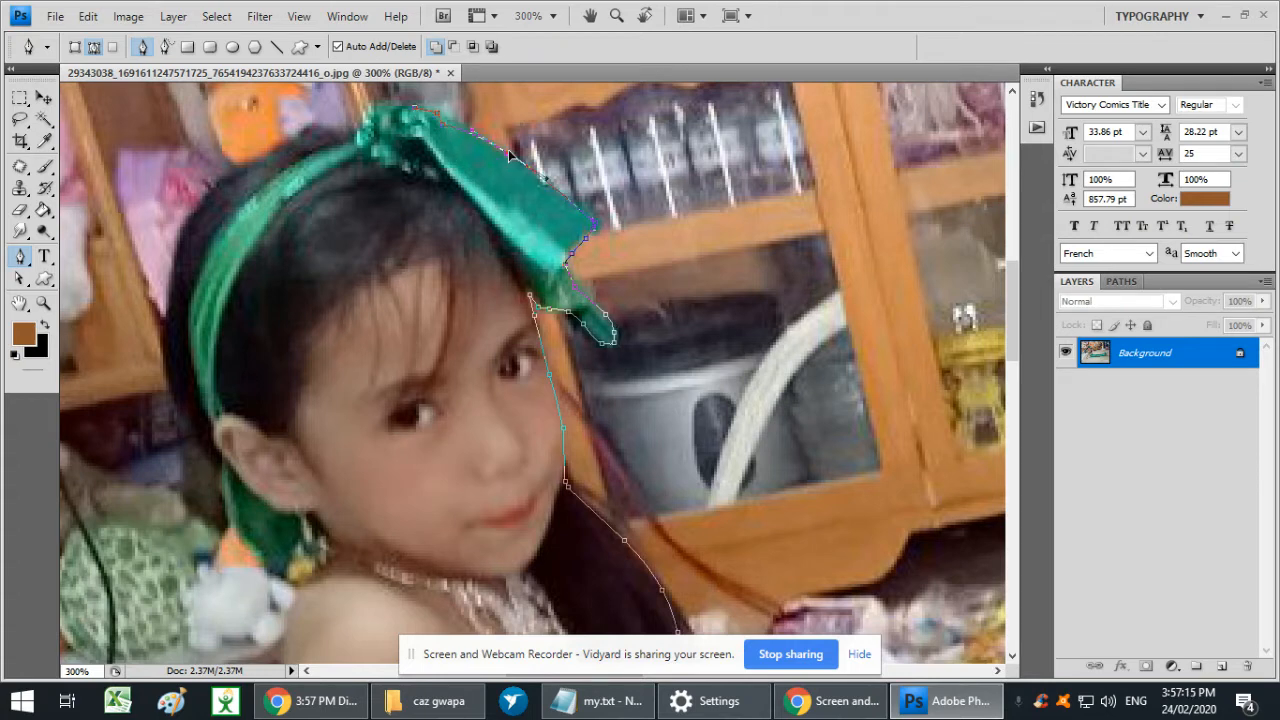
- Carry the path around the bow's knot and over the top of the head, fitting the curve to the hair
drag(418, 126, 541, 289)
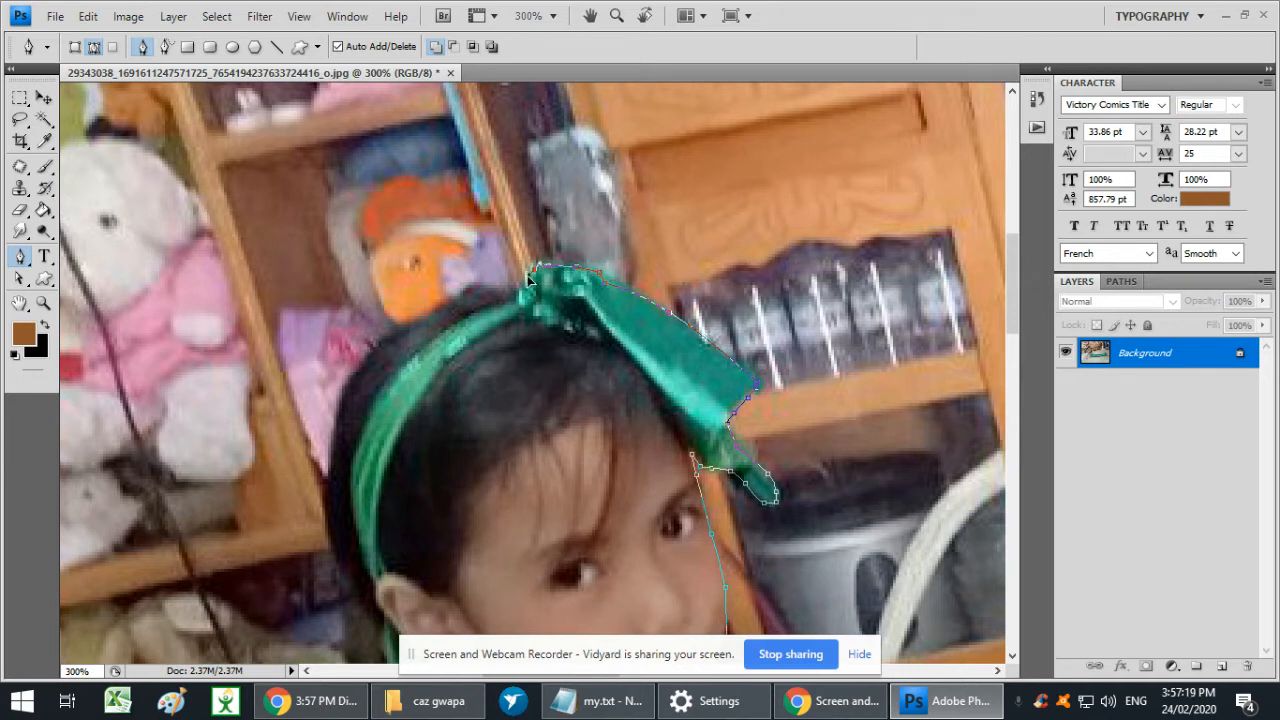
click(466, 291)
click(330, 467)
drag(390, 391, 352, 384)
ctrl+click(475, 289)
drag(466, 293, 460, 300)
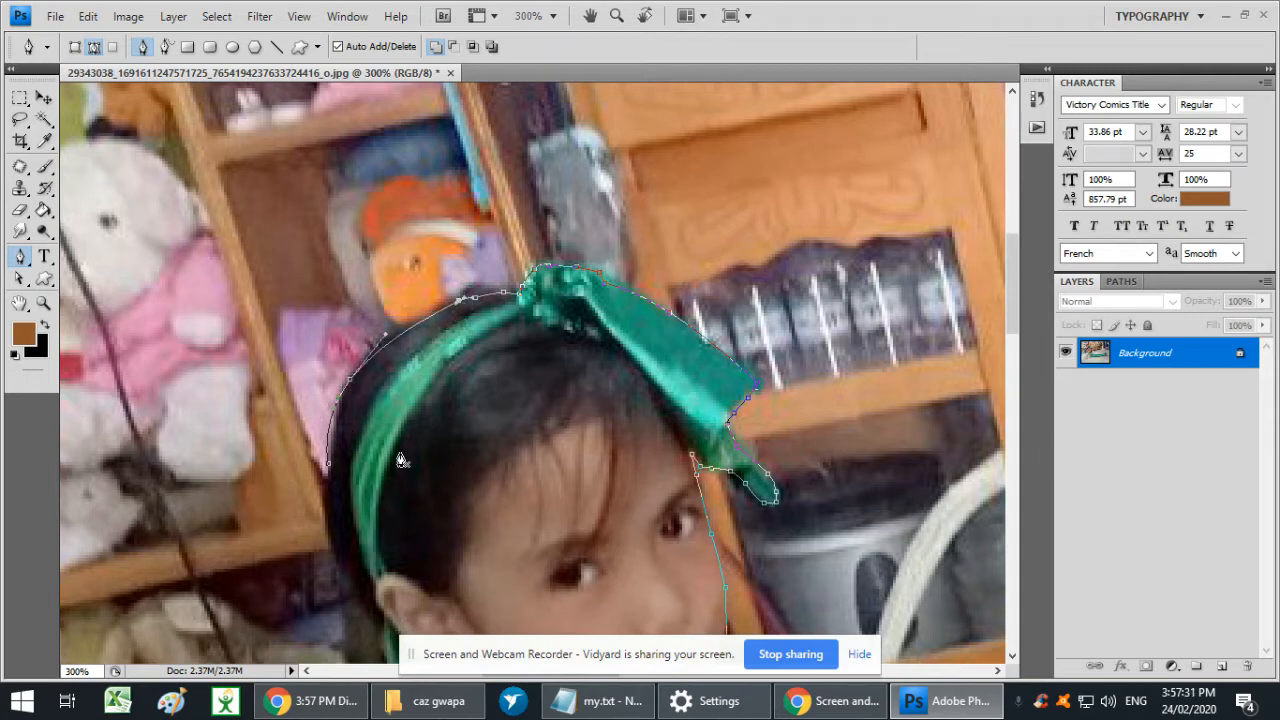
- Extend the path down the back of the head to the top of the ear
click(328, 465)
click(330, 522)
drag(360, 590, 343, 380)
click(369, 400)
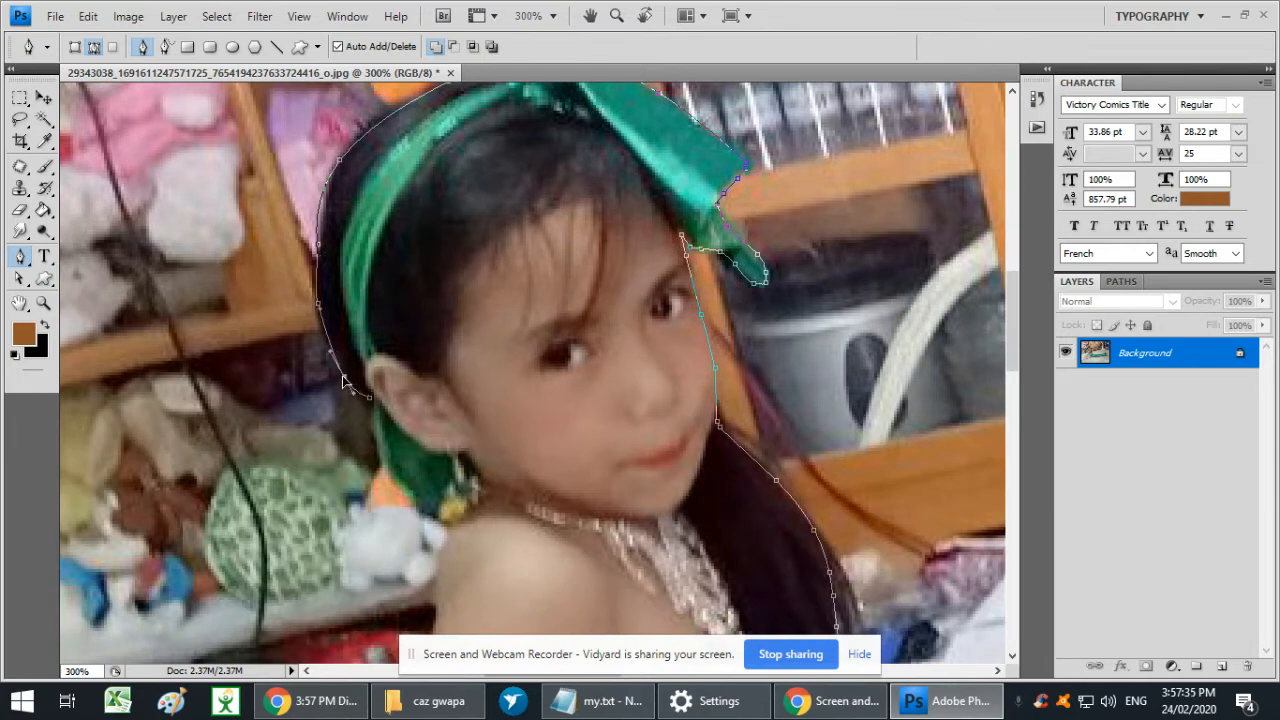
- Extend the path around the green ribbon hanging below the ear and past the dangling earring to the shoulder
click(378, 426)
drag(407, 498, 414, 505)
click(434, 521)
click(448, 500)
click(462, 491)
click(462, 527)
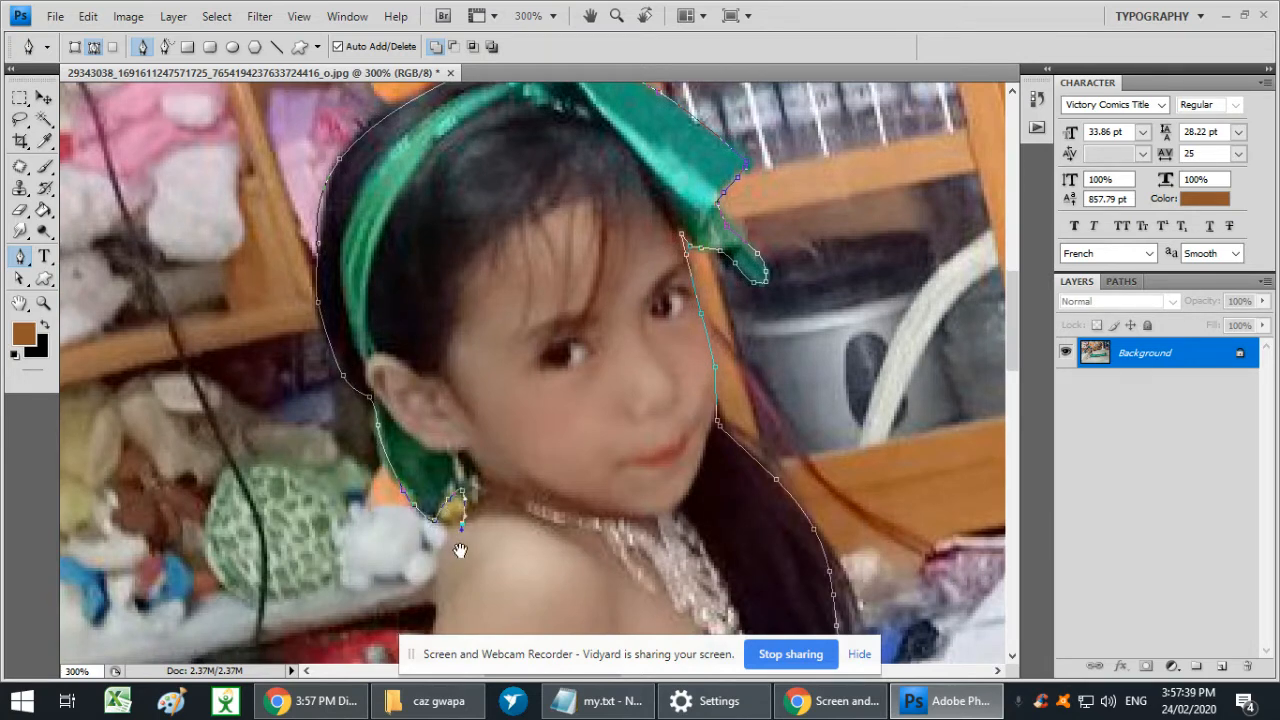
- Carry the path down the shoulder and the outer edge of the supporting arm to the bracelet, fitting the curve
drag(457, 561, 533, 172)
click(493, 483)
click(524, 249)
drag(524, 249, 514, 248)
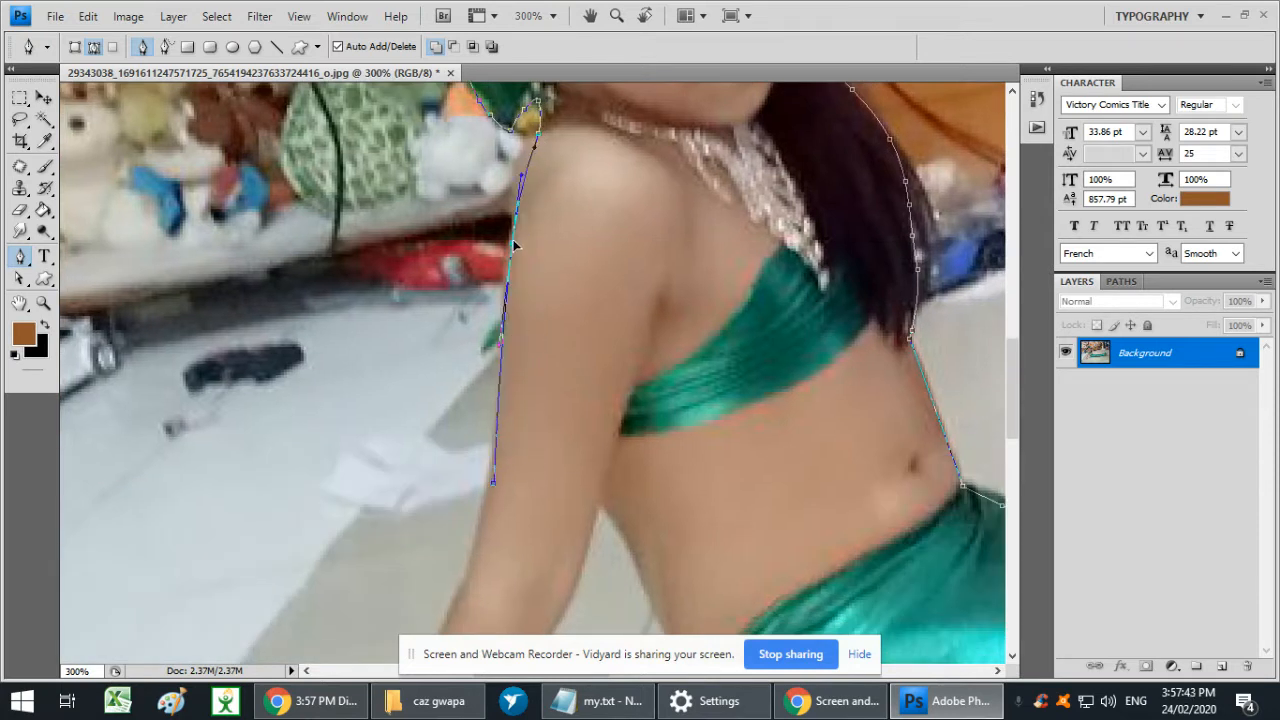
drag(453, 540, 589, 157)
click(474, 541)
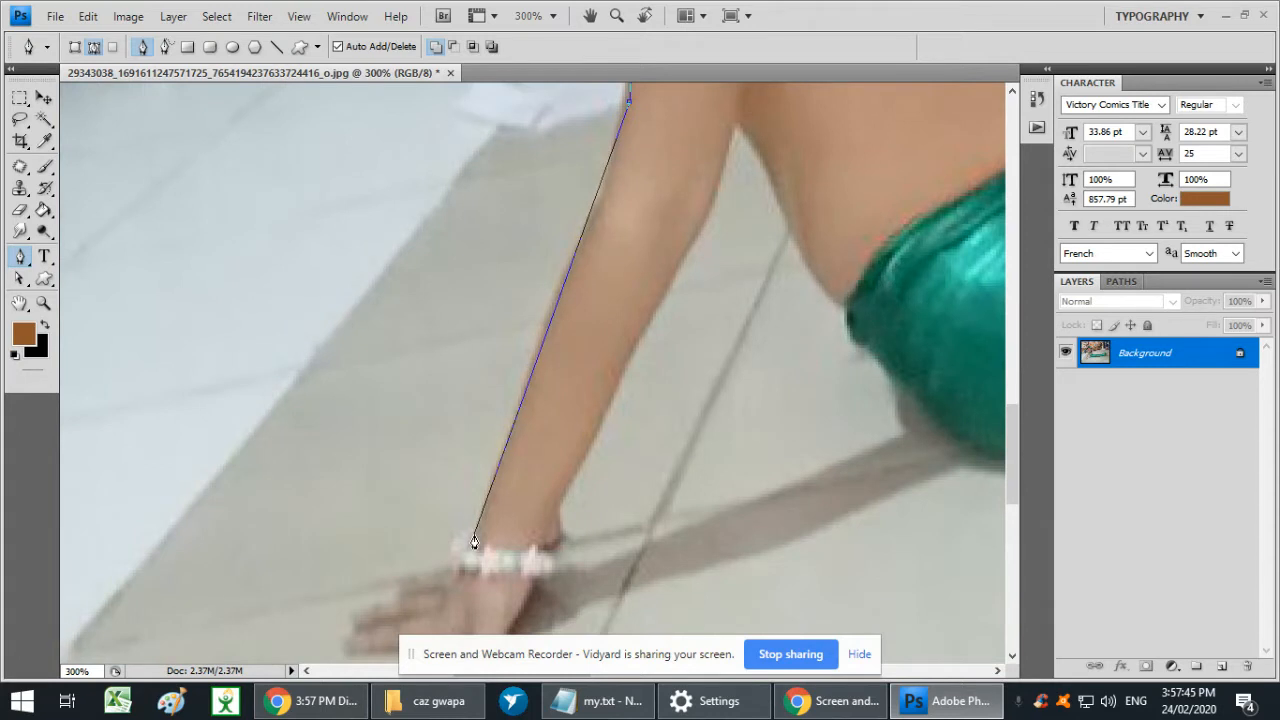
click(457, 549)
drag(455, 561, 623, 300)
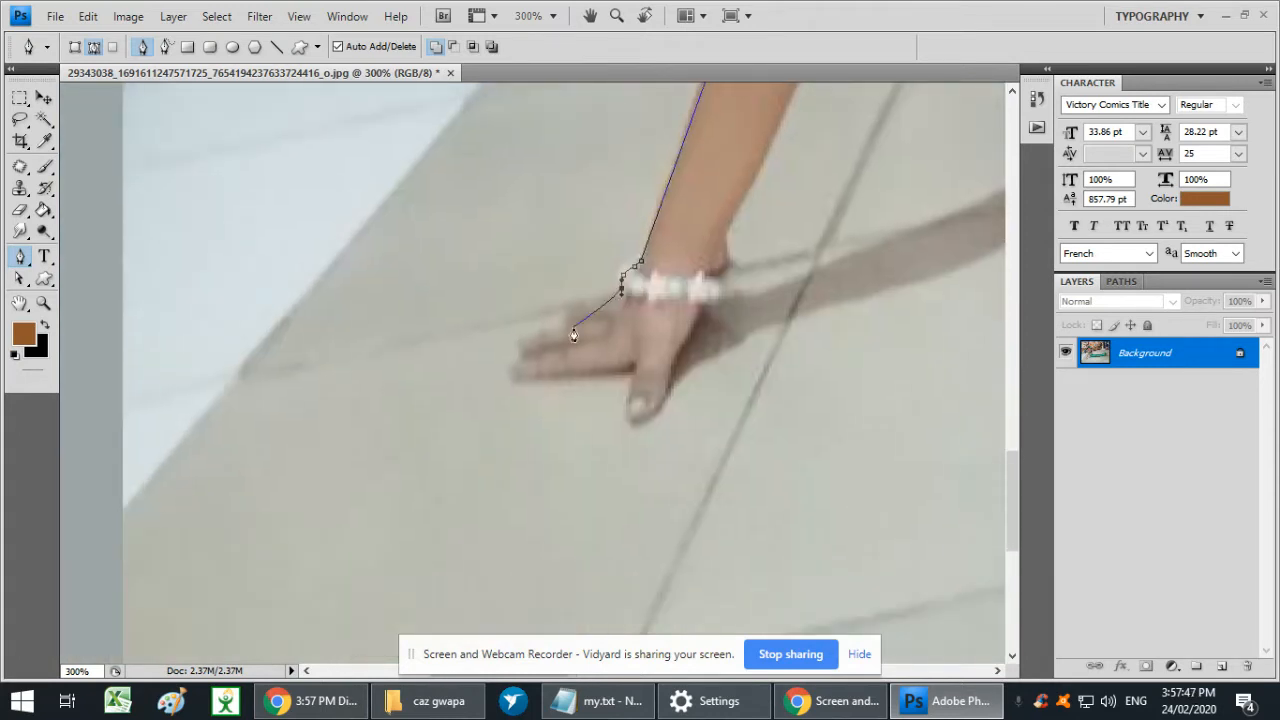
- Trace the path around the outstretched fingers of the supporting hand to the base of the thumb
click(613, 311)
click(585, 319)
click(562, 326)
click(550, 333)
click(526, 340)
click(517, 354)
drag(512, 366, 514, 373)
click(536, 380)
click(633, 367)
- Outline the thumb of the supporting hand, taking the path around its tip
click(628, 401)
click(627, 417)
click(625, 427)
click(660, 407)
click(636, 423)
click(660, 410)
- Extend the path up the inner edge of the hand and around the bracelet to the wrist
click(672, 370)
click(695, 328)
click(708, 305)
click(721, 279)
click(725, 255)
- Continue the path up the inner edge of the forearm and upper arm to where the arm meets the torso
drag(763, 204, 496, 624)
click(617, 329)
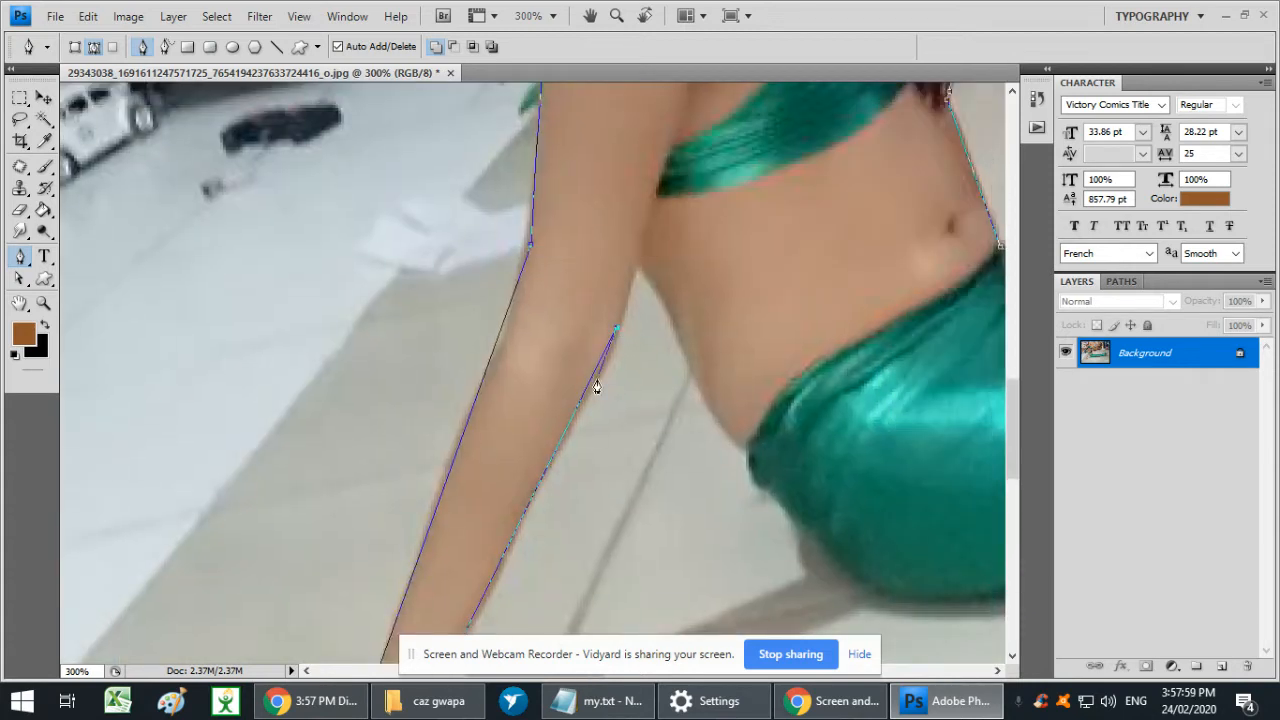
drag(595, 384, 637, 270)
click(638, 265)
- Bring the path down the edge of the lower back to the mermaid costume's waist, bending it to fit the body
click(744, 447)
drag(719, 403, 712, 415)
click(659, 312)
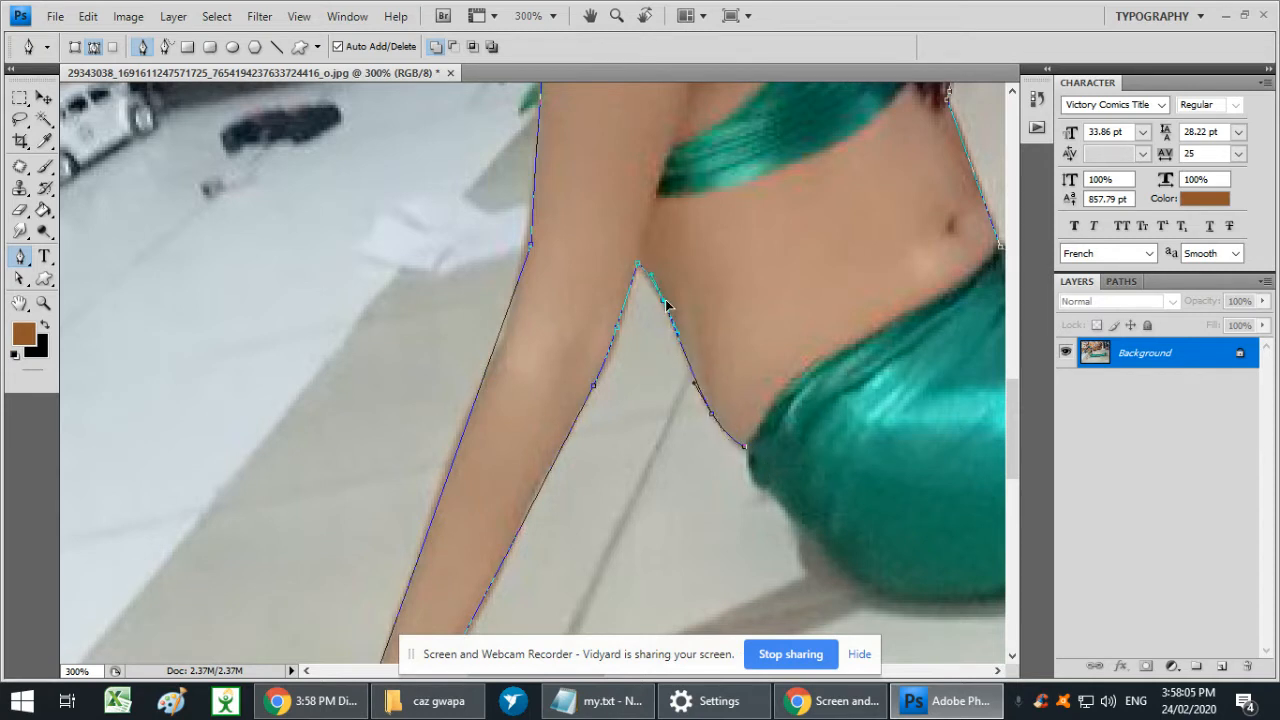
- Trace the path around the hip and onto the underside of the mermaid tail, undoing the misplaced anchor point
drag(776, 474, 604, 382)
click(601, 385)
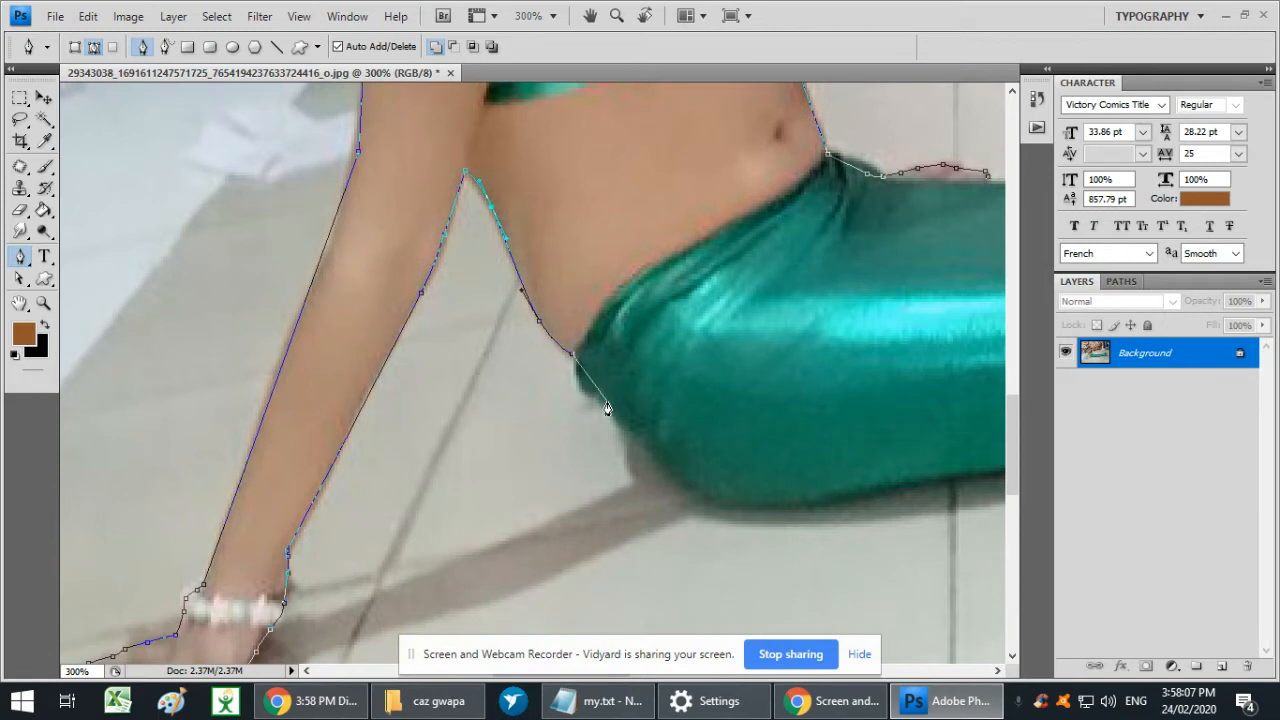
click(700, 498)
key(ctrl+z)
drag(815, 528, 439, 456)
click(737, 383)
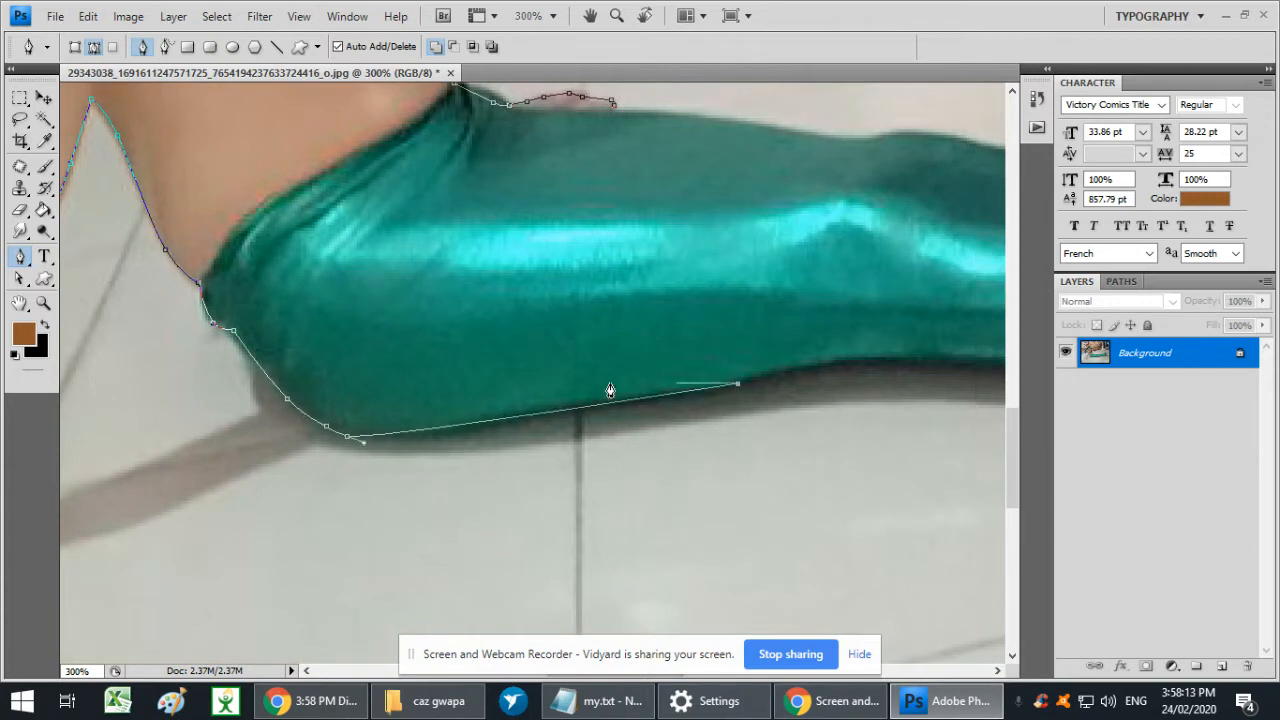
drag(563, 411, 546, 418)
- Extend the path along the underside of the mermaid tail below the legs, adjusting the curve to the fabric edge
drag(786, 429, 454, 455)
click(637, 383)
drag(561, 398, 546, 388)
drag(816, 445, 514, 443)
click(691, 365)
drag(486, 386, 484, 404)
click(768, 384)
- Carry the path past the gathered fabric at the ankles, along the fin's lower edge and around both fin tips
drag(804, 395, 594, 480)
click(772, 358)
drag(824, 351, 570, 515)
click(780, 388)
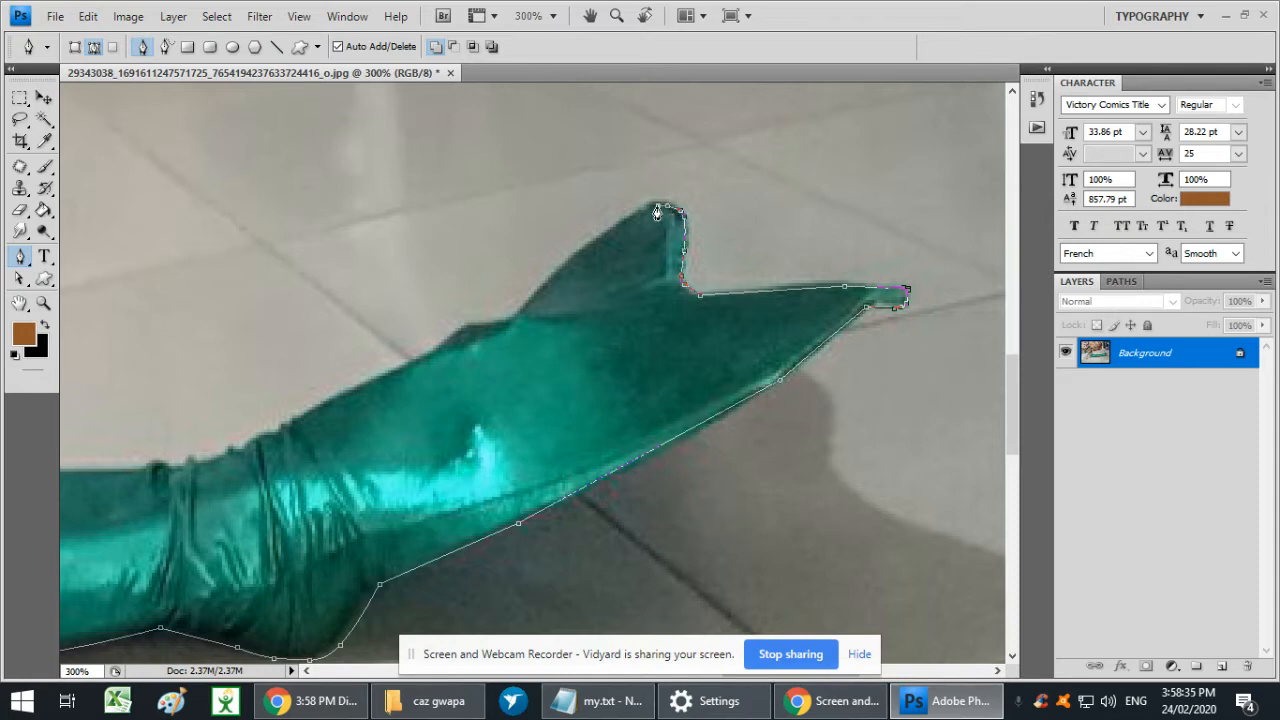
- Trace the path back along the fin's upper edge to the gathered fabric above the ankles
click(600, 240)
drag(460, 358, 1142, 230)
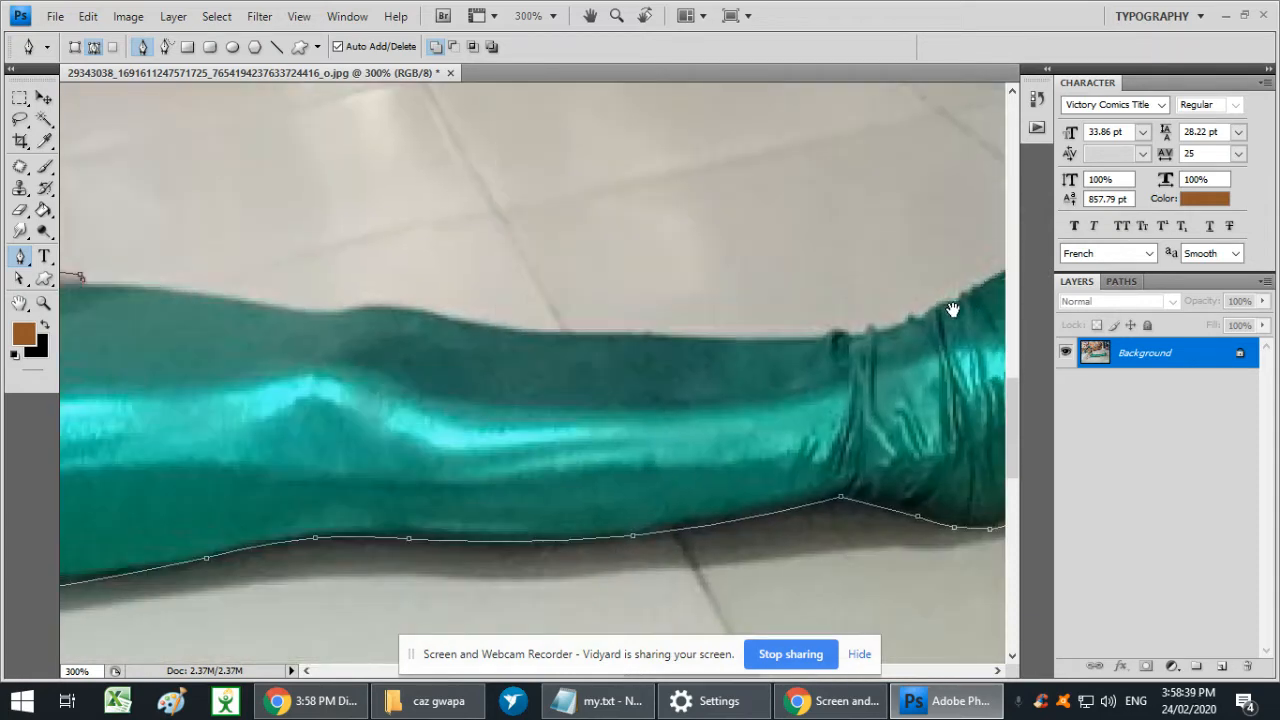
drag(901, 345, 613, 457)
click(662, 423)
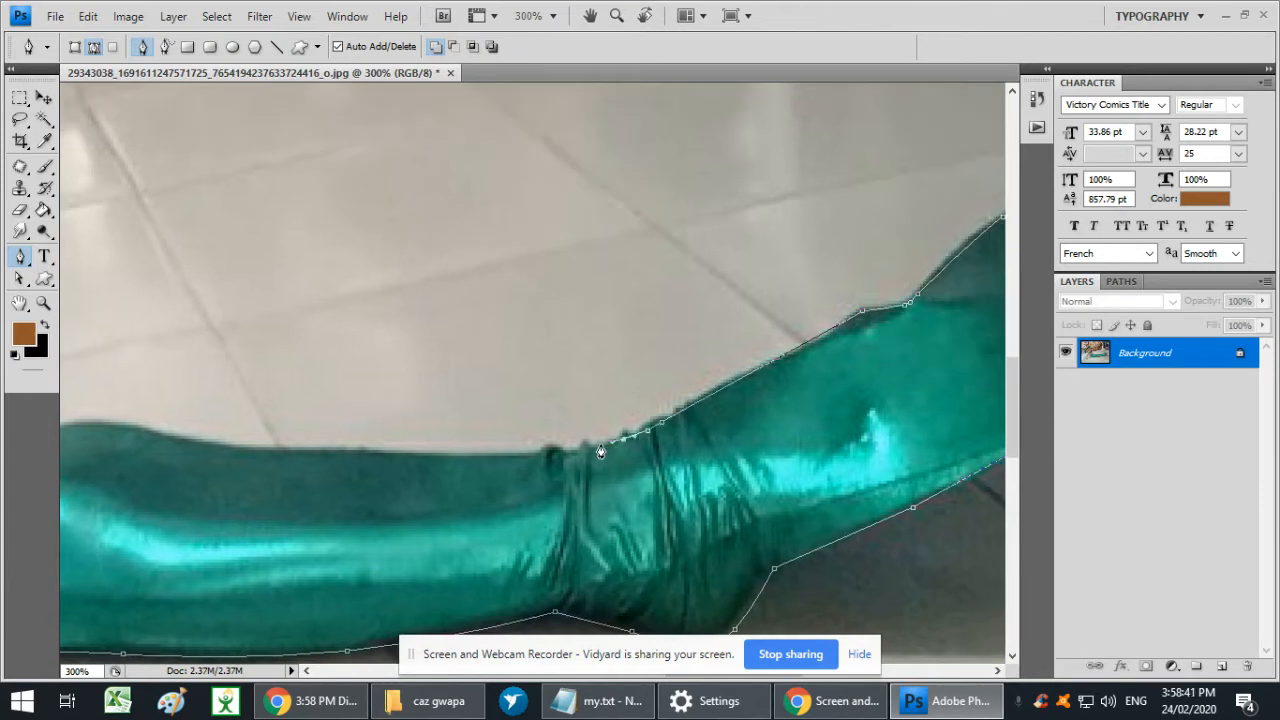
- Close the path along the tail's upper edge at the resting hand, refine its curve, and convert it to a selection
drag(562, 460, 1034, 444)
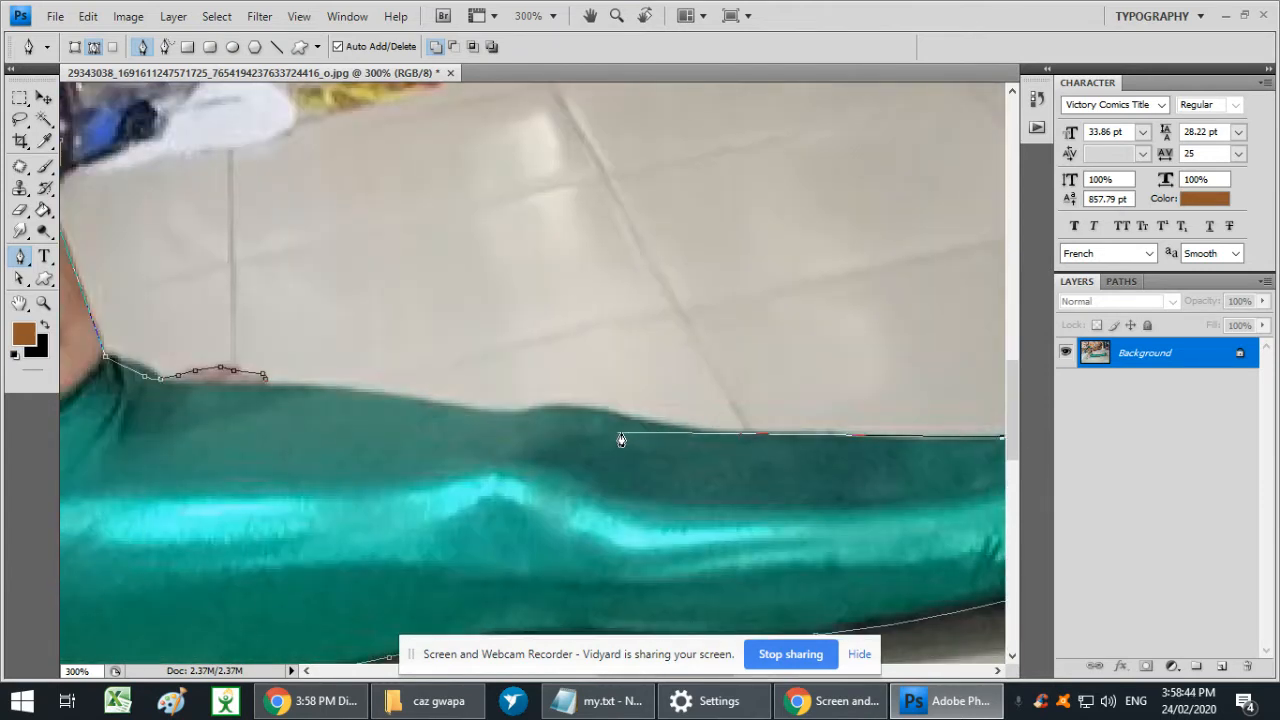
click(810, 434)
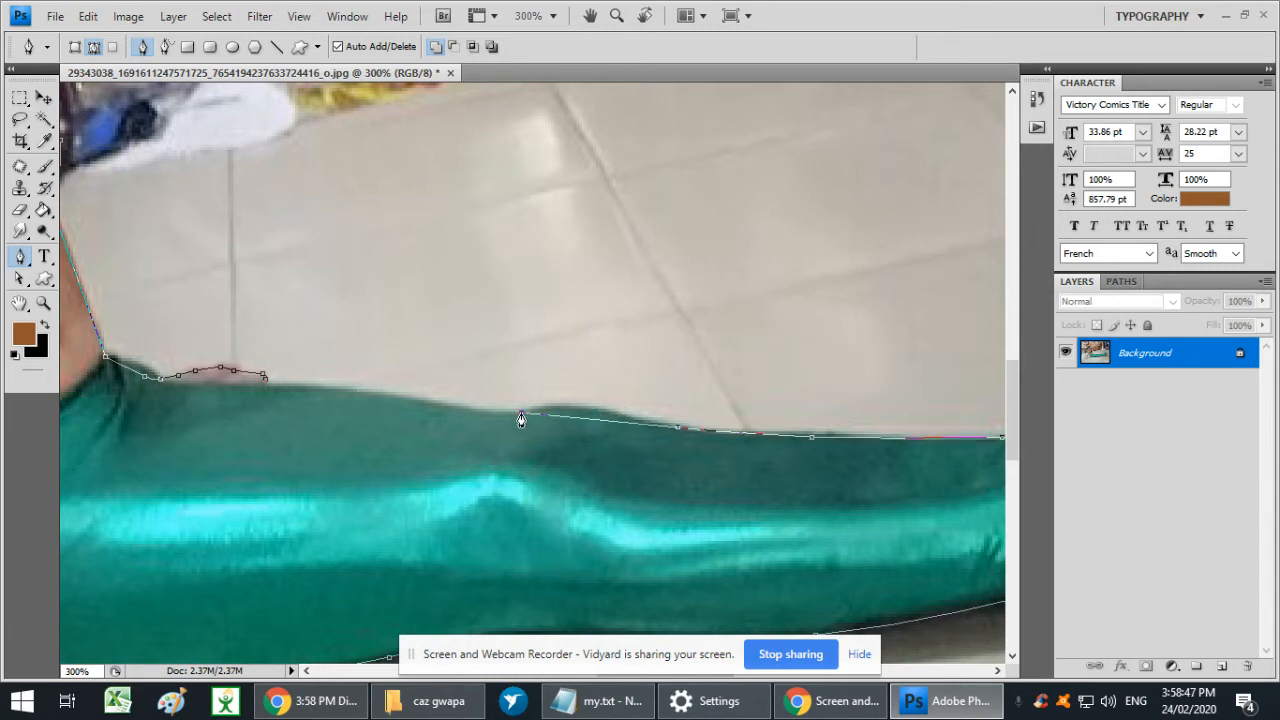
drag(552, 423, 557, 408)
key(ctrl+Return)
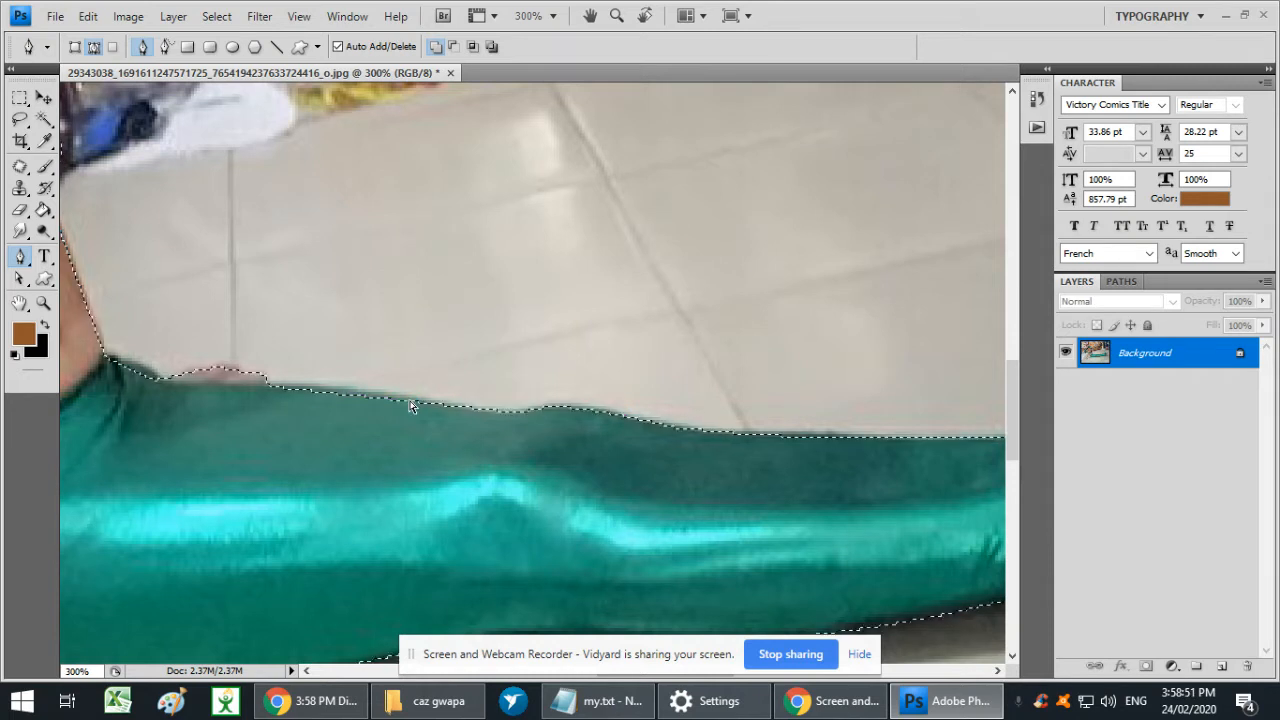
key(ctrl+alt+z)
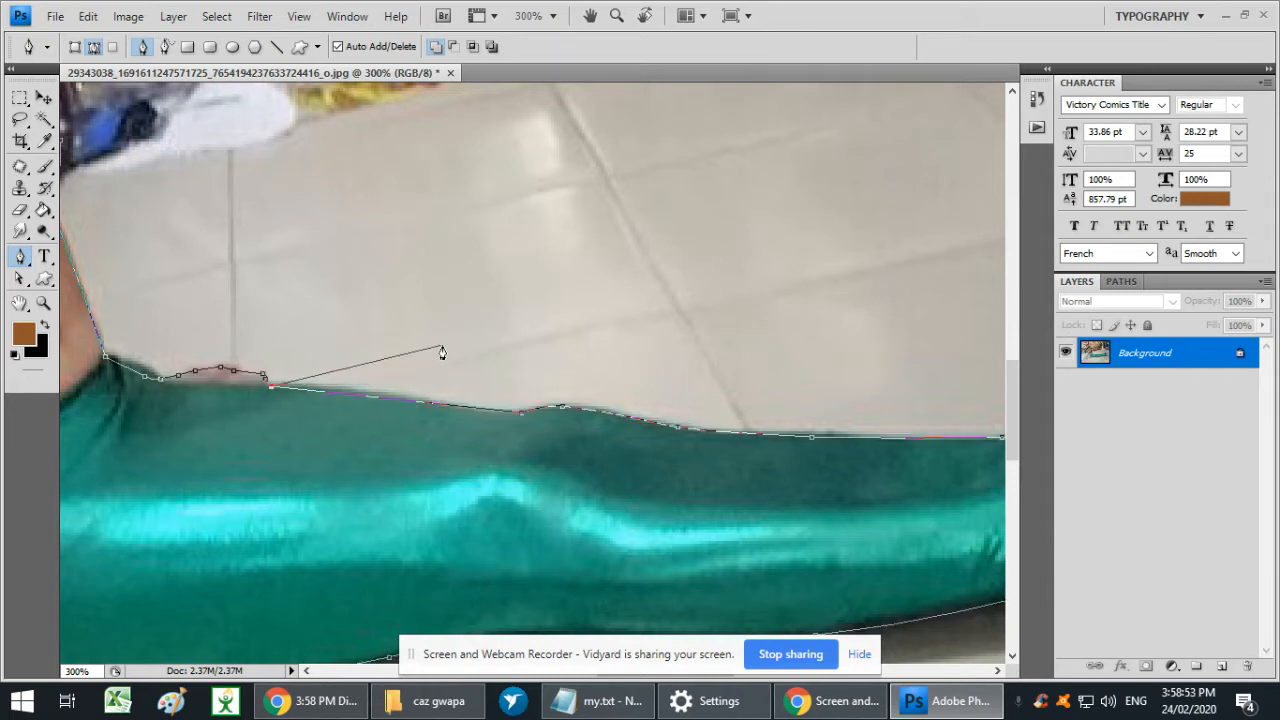
key(t)
click(454, 274)
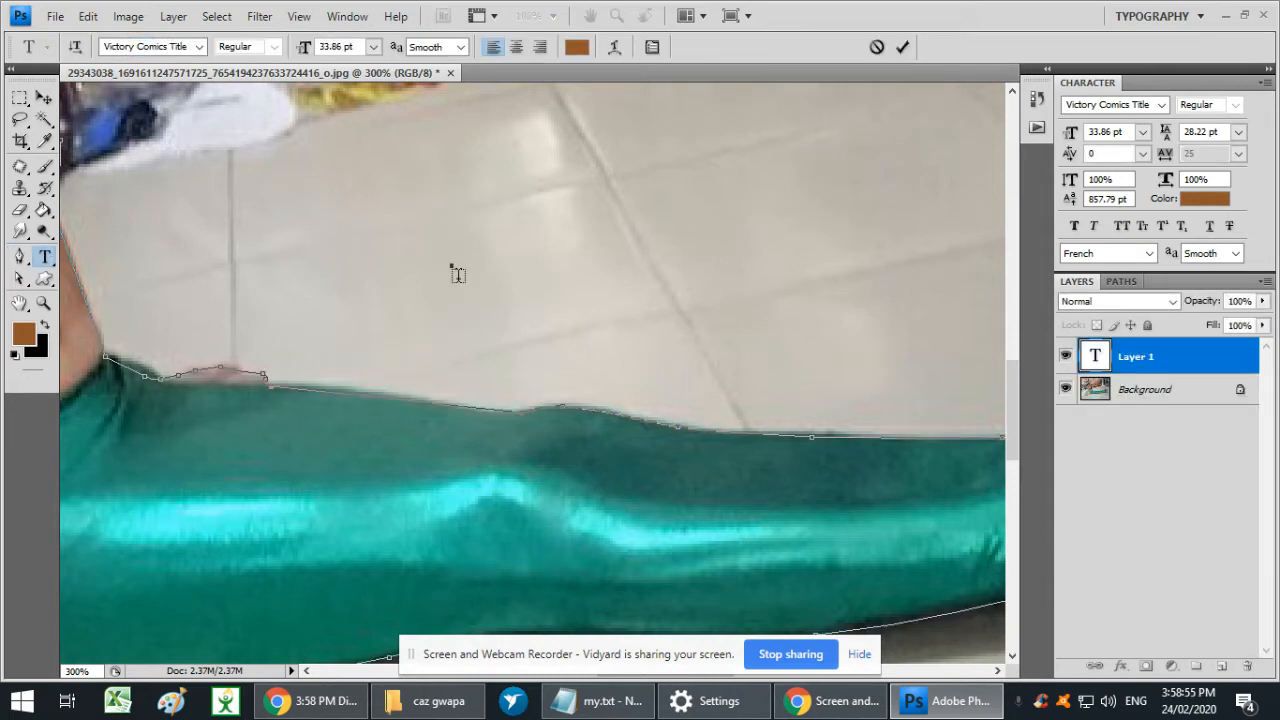
key(Escape)
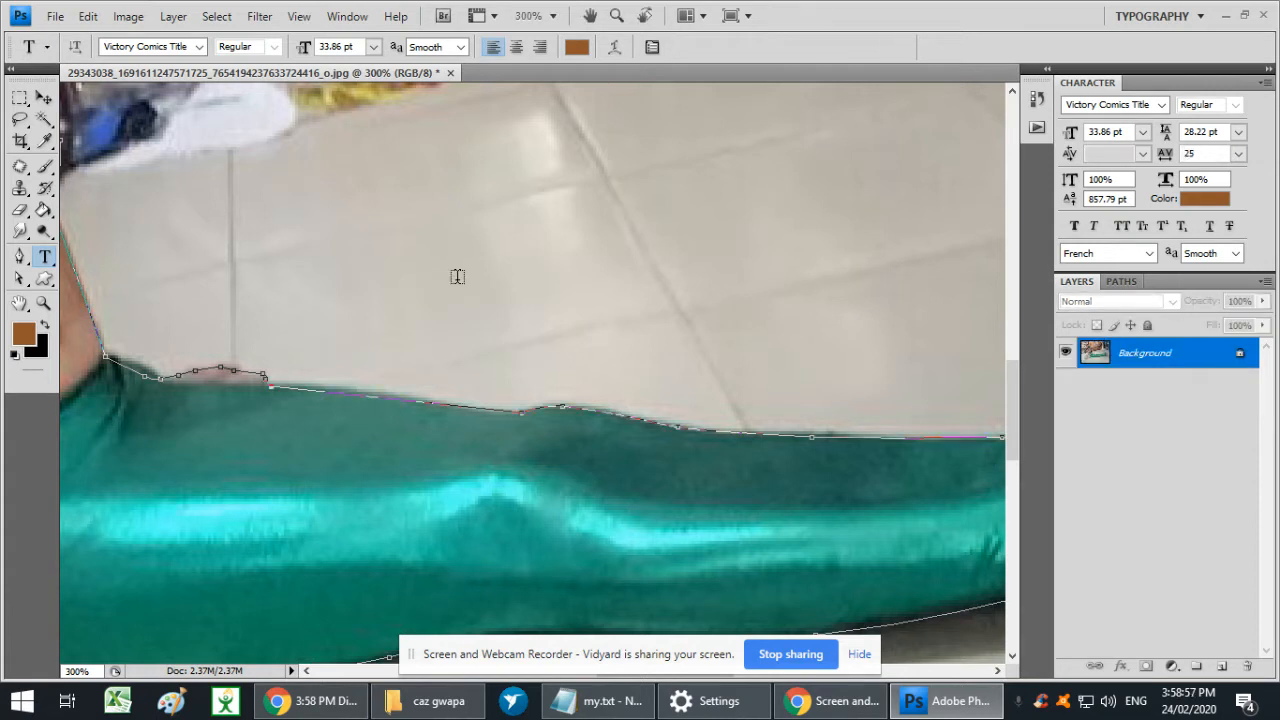
key(d)
click(426, 249)
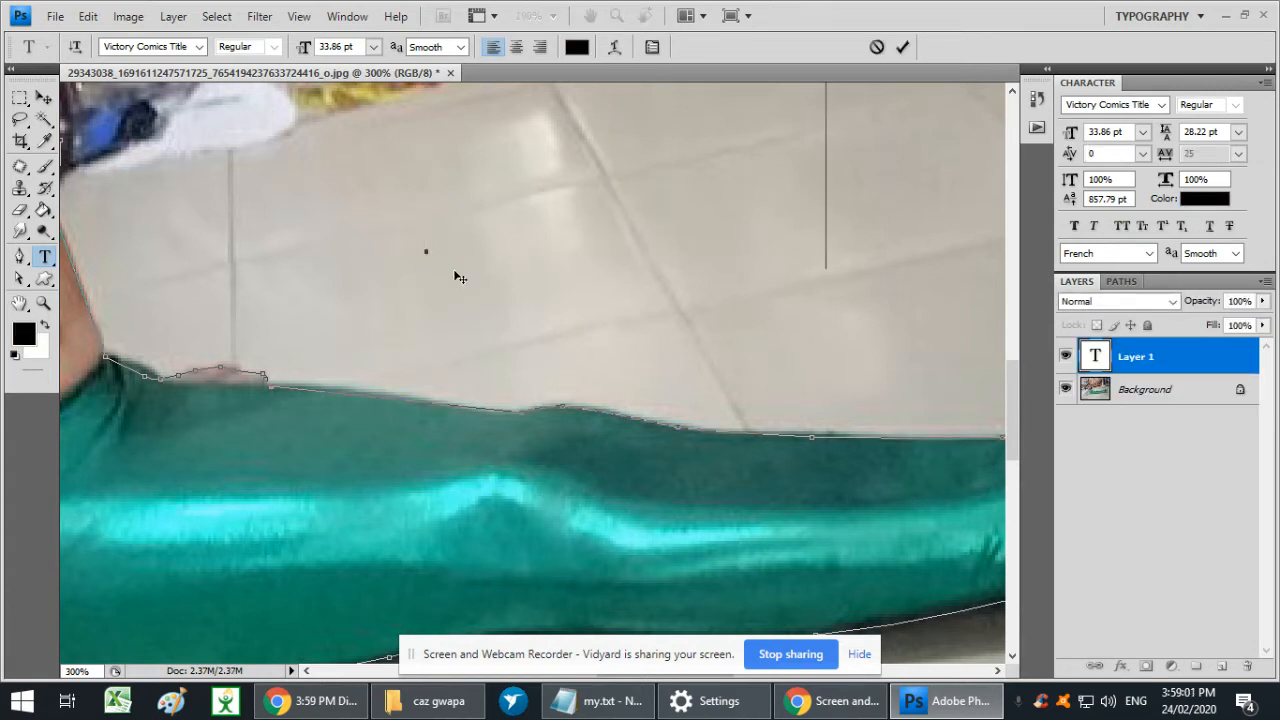
key(Escape)
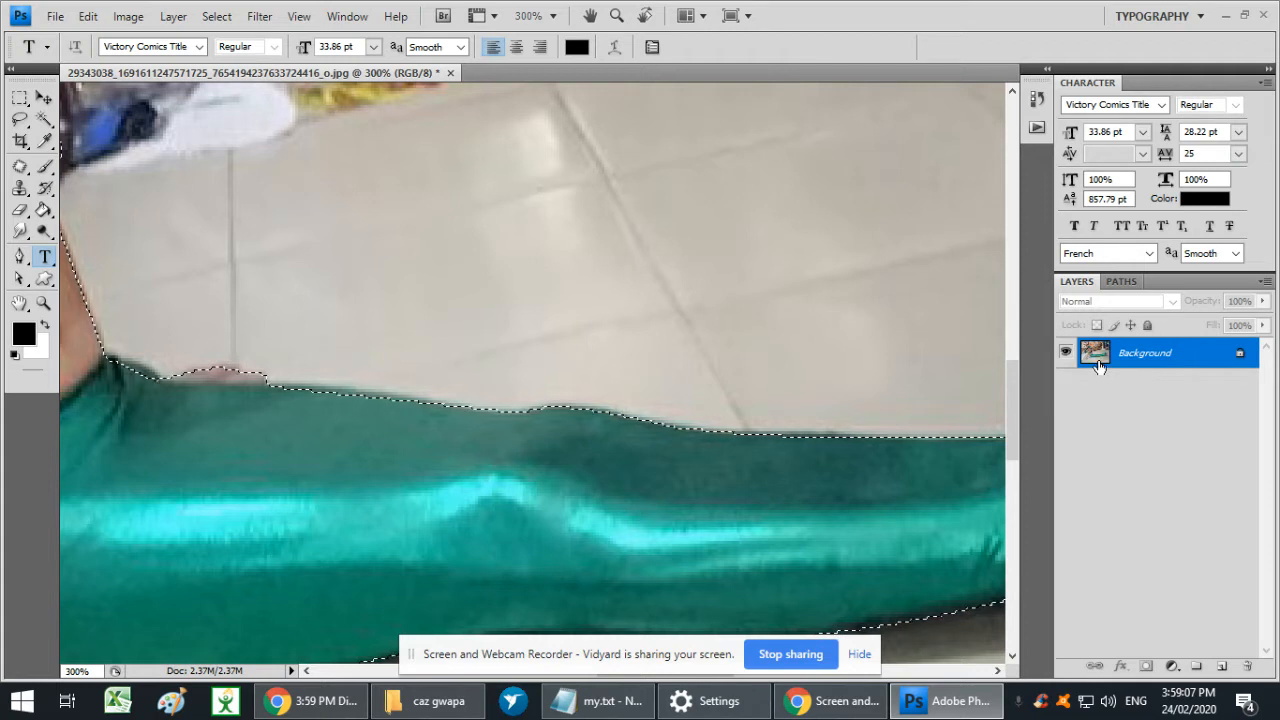
- Copy the selected girl from the background onto a new layer
drag(1114, 382, 1225, 671)
key(ctrl+j)
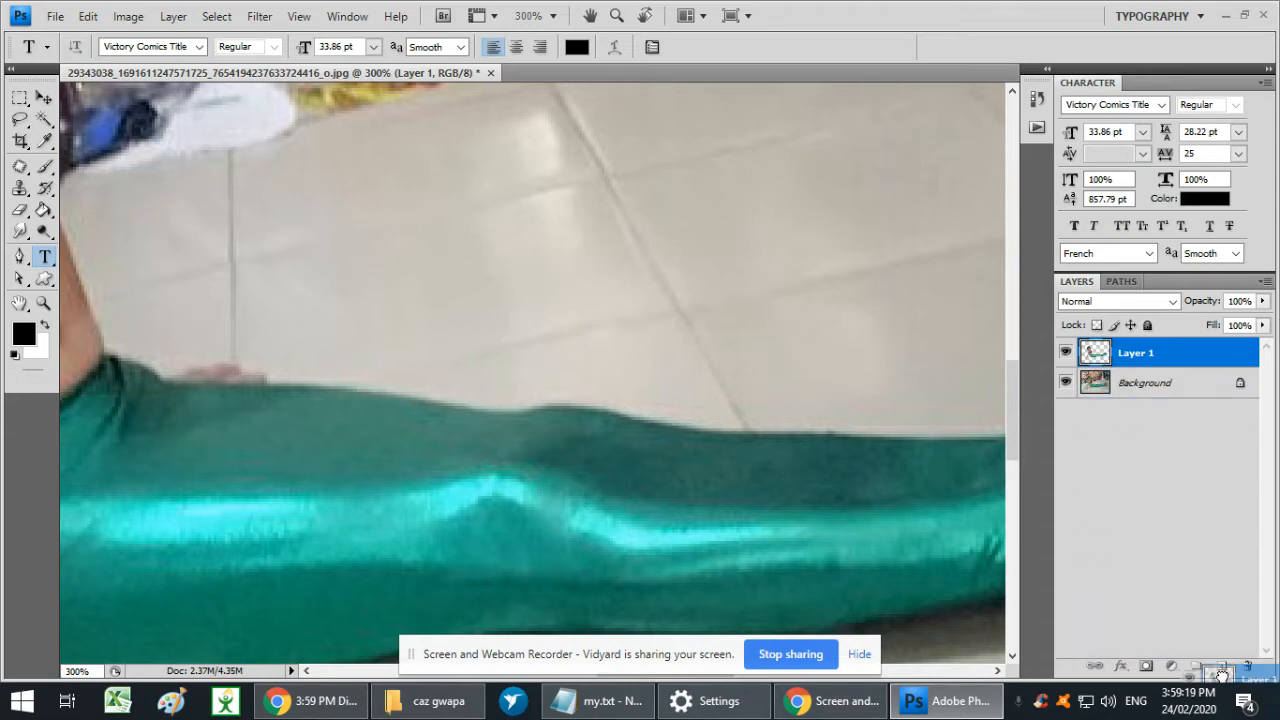
key(ctrl+minus)
key(ctrl+minus)
key(ctrl+minus)
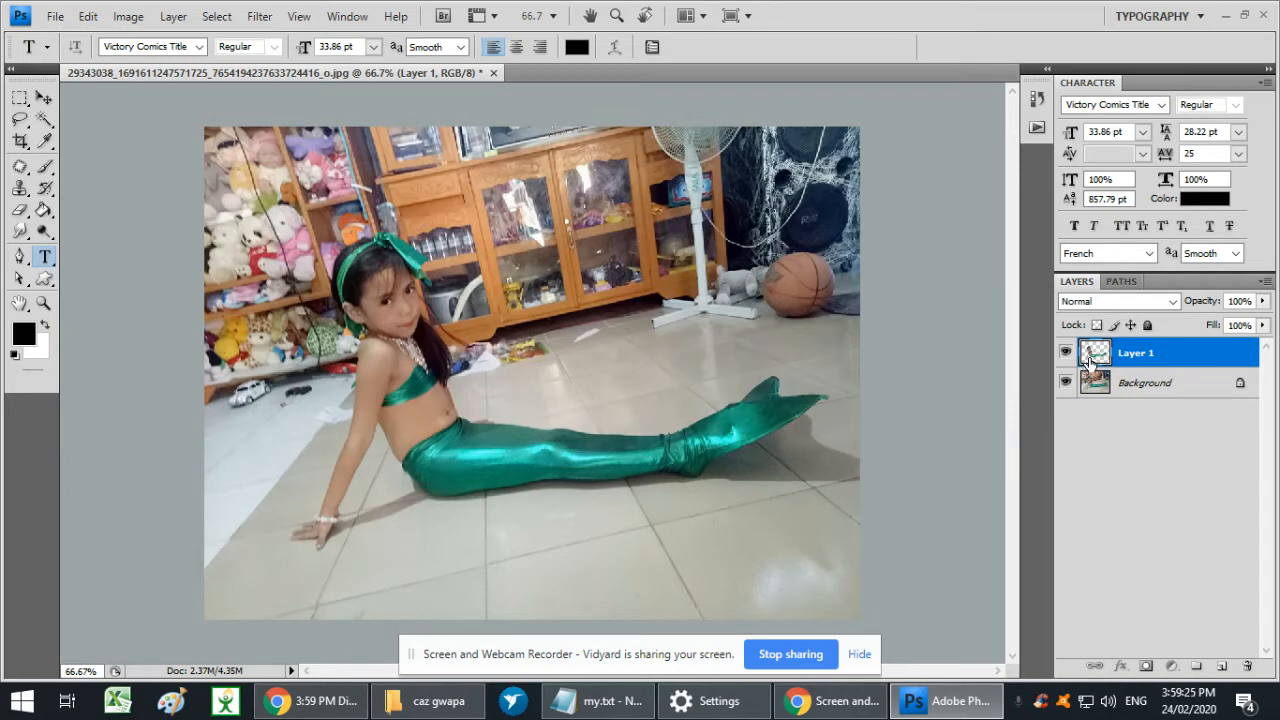
- Switch to Chrome, search Google for "Beach background", and look over the image results
click(310, 700)
click(318, 20)
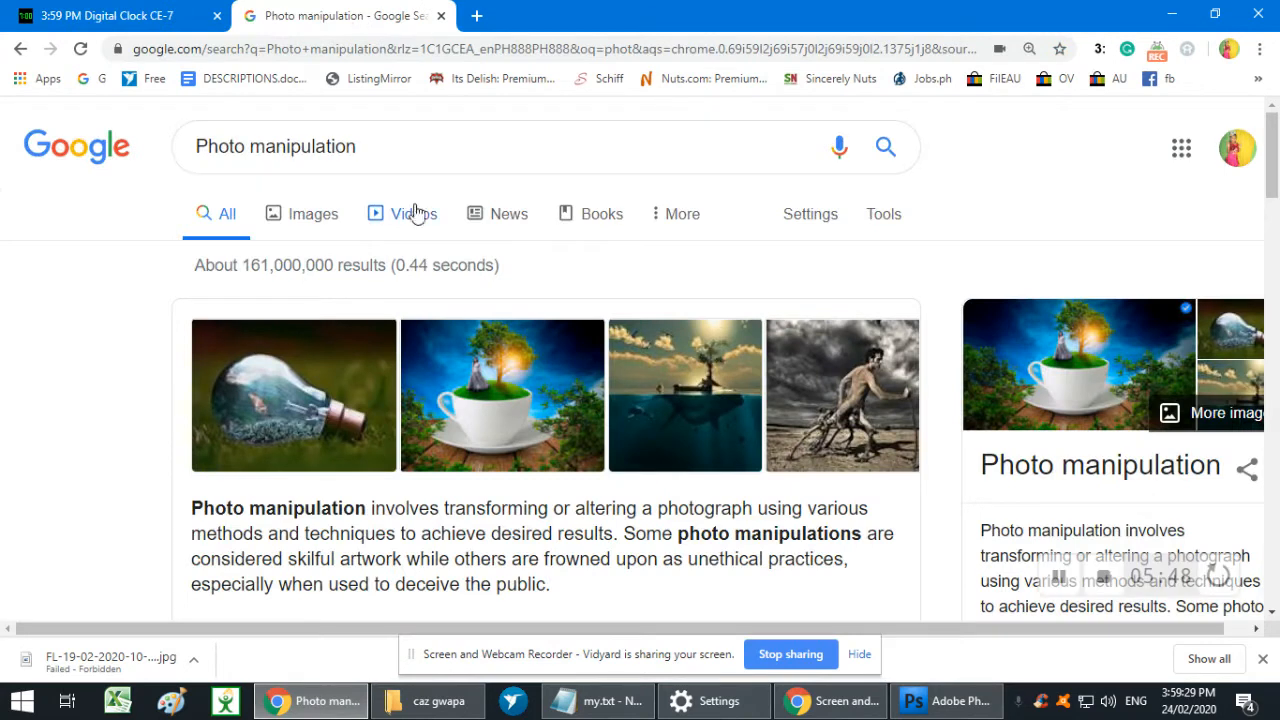
drag(433, 149, 190, 160)
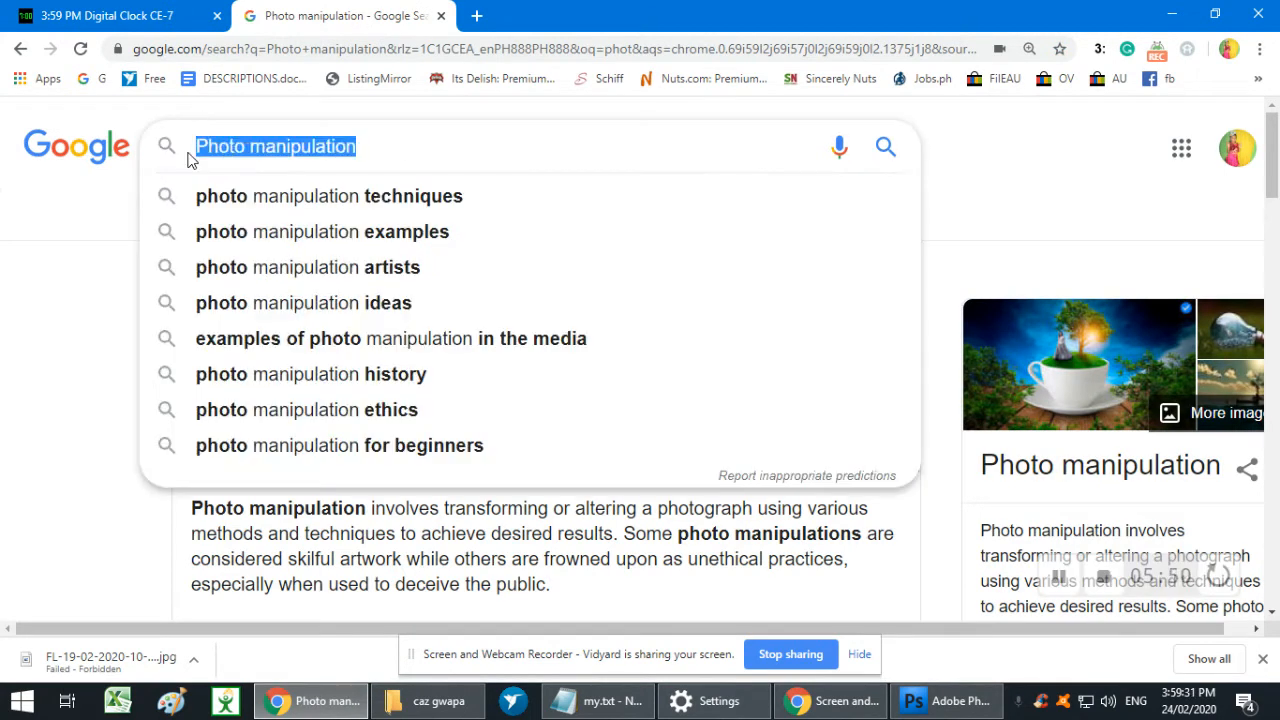
text(Beac)
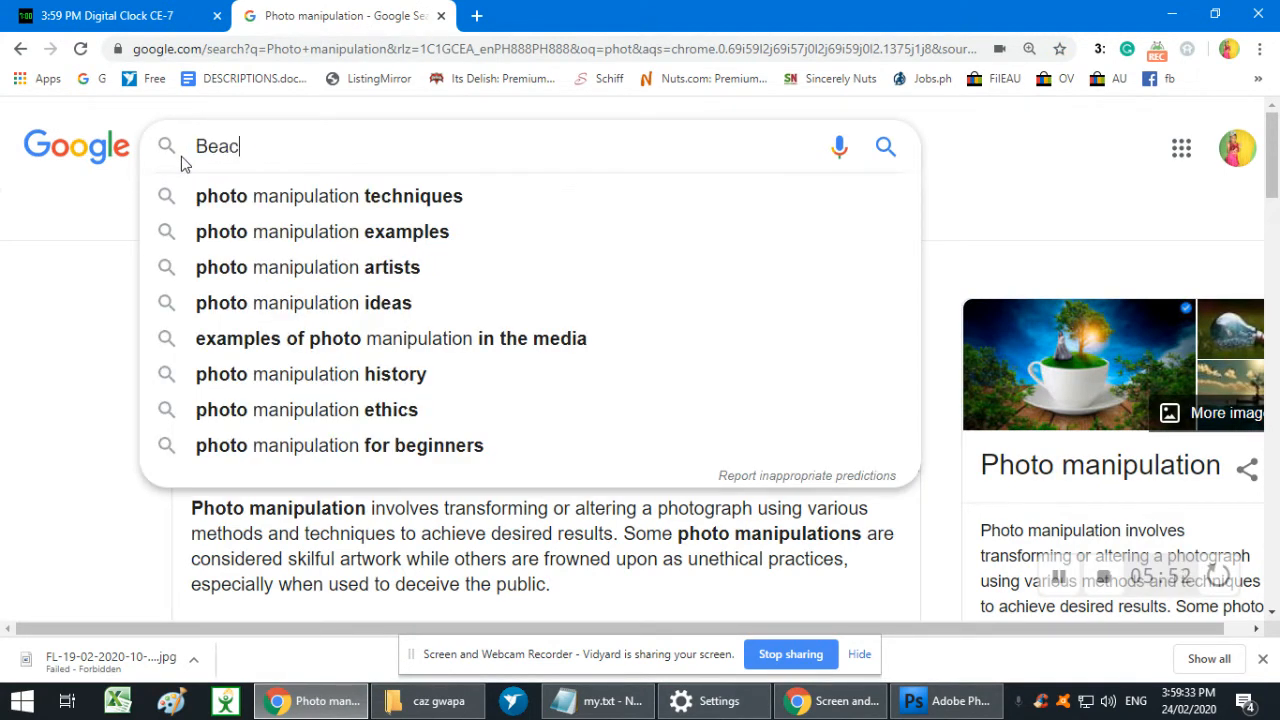
text(h ground)
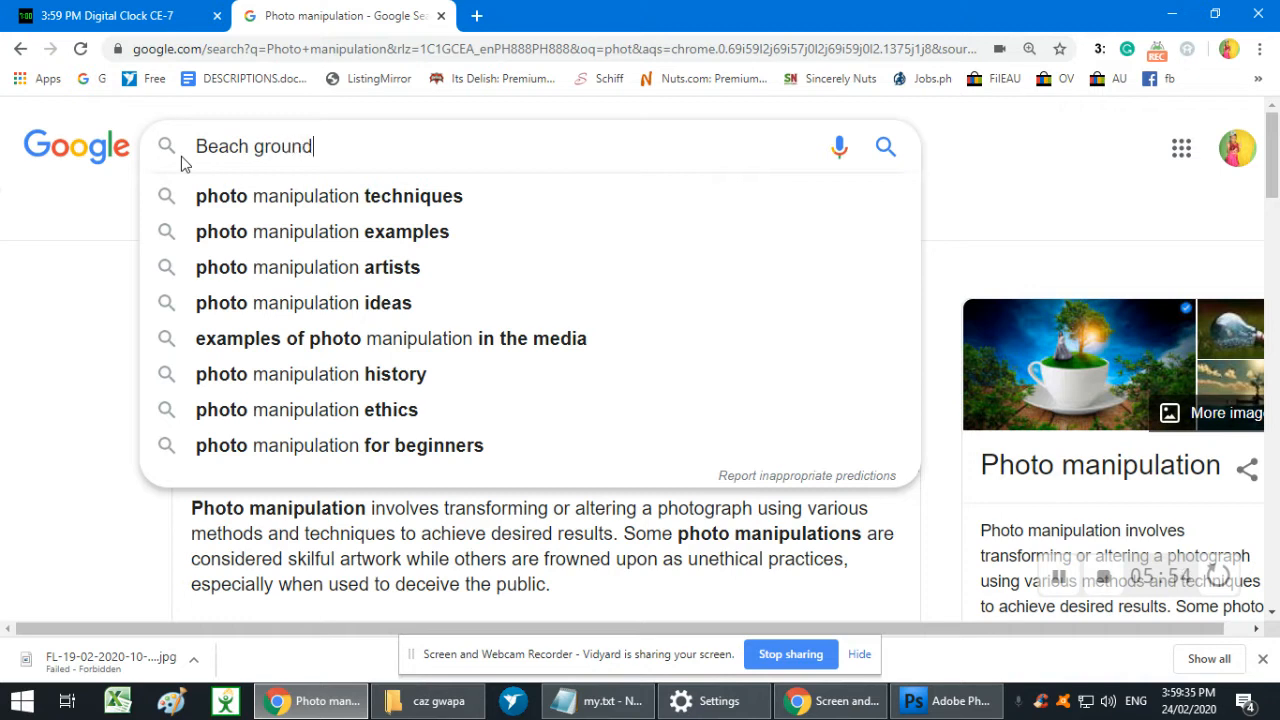
click(257, 148)
text(back)
key(Return)
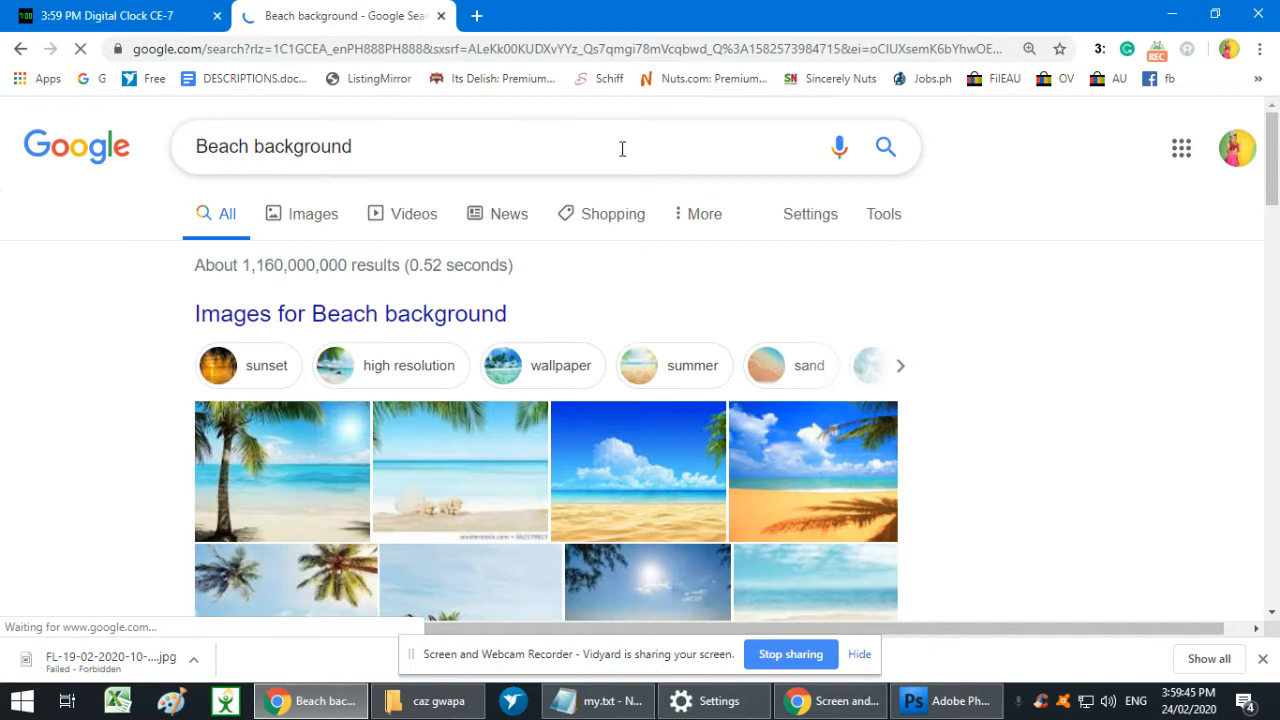
scroll(622, 150, down, 3)
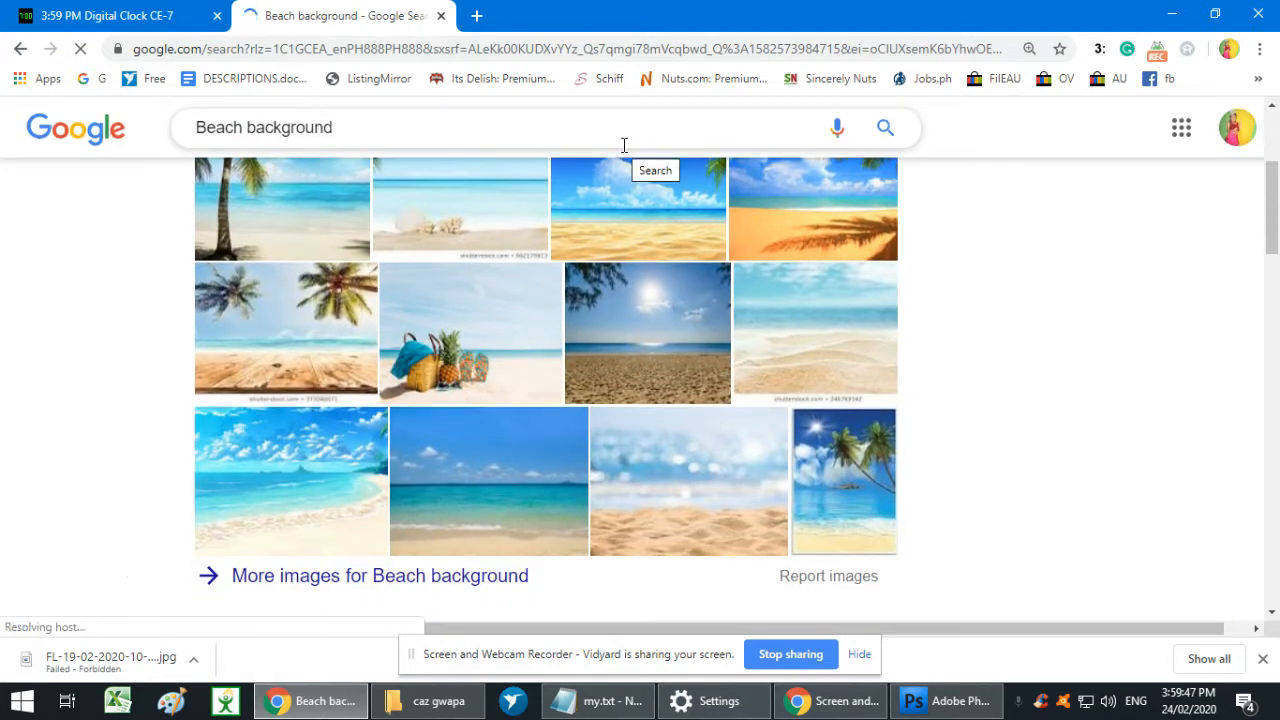
scroll(623, 145, down, 3)
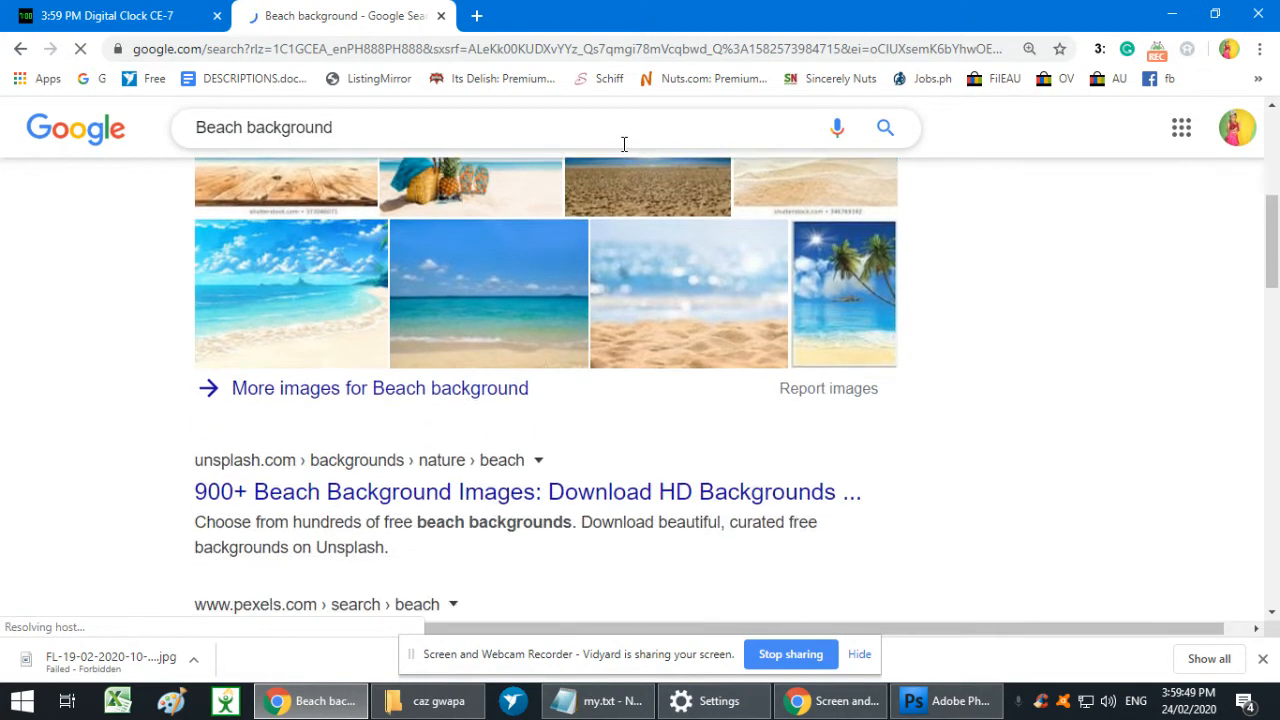
- Look through Local Disk (D:) and one of its subfolders in File Explorer for a background image, and return to Chrome
click(440, 701)
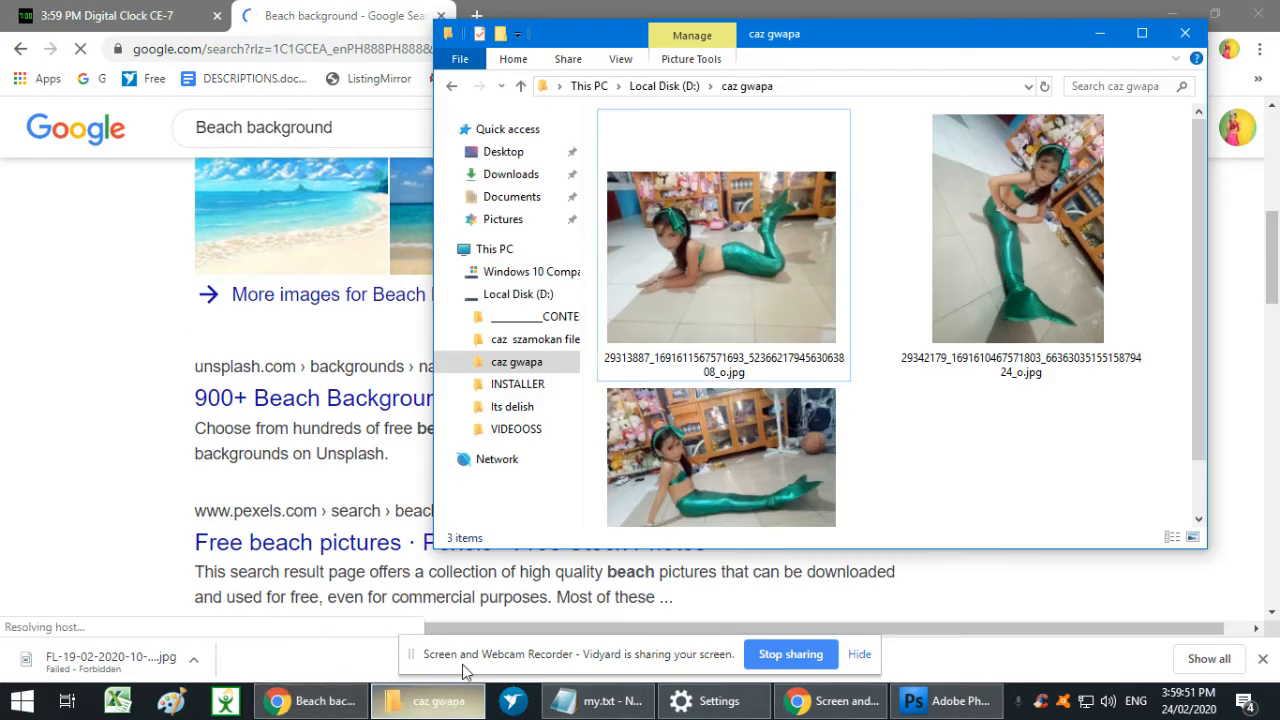
click(452, 87)
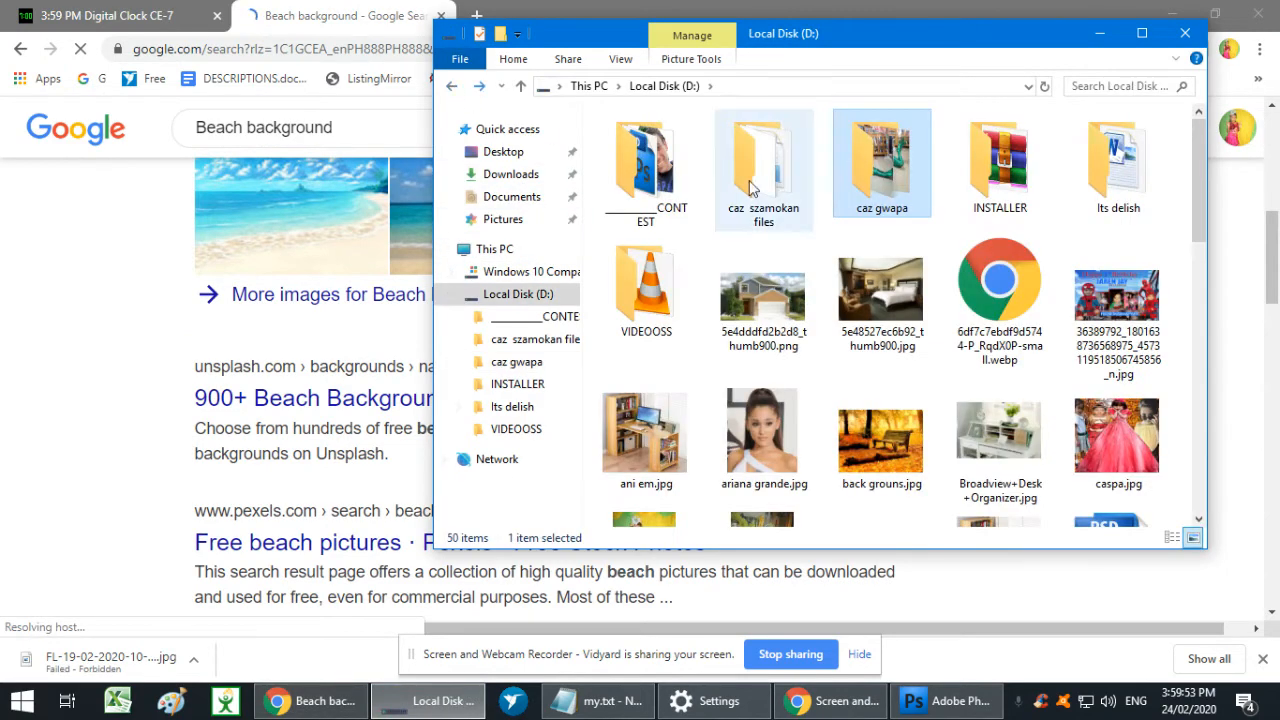
scroll(781, 199, down, 2)
scroll(781, 199, down, 7)
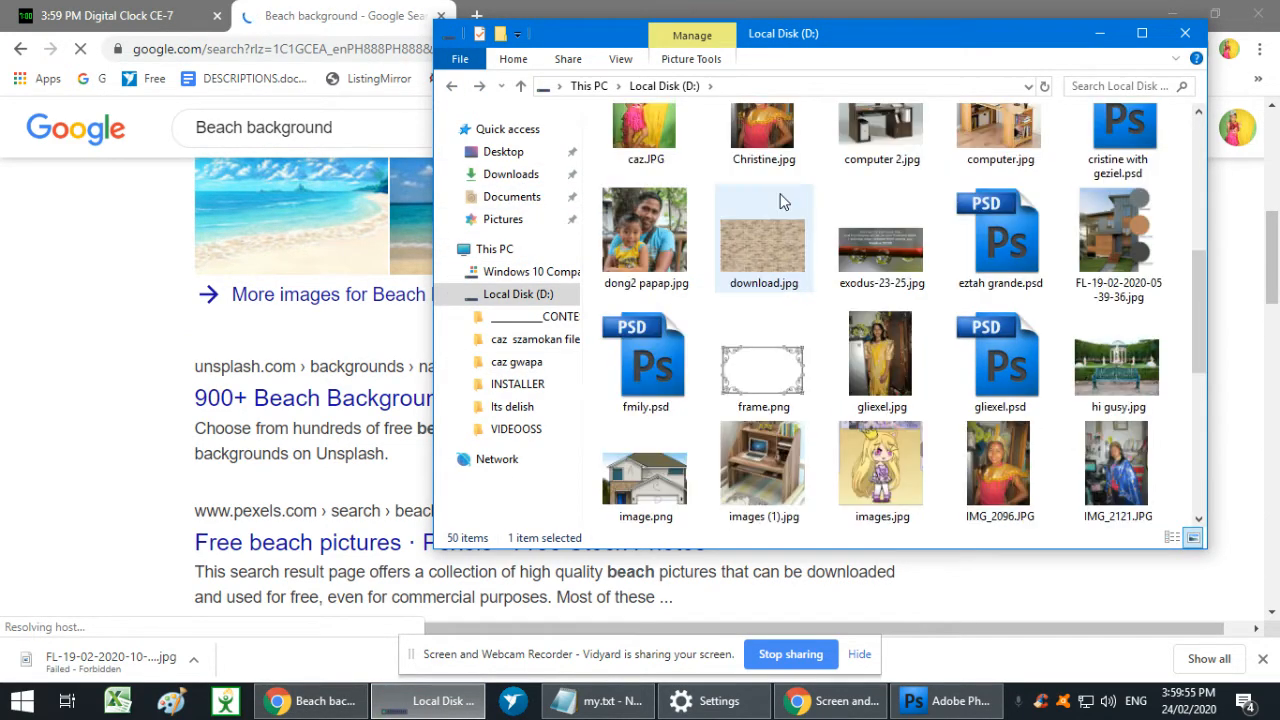
scroll(781, 199, up, 8)
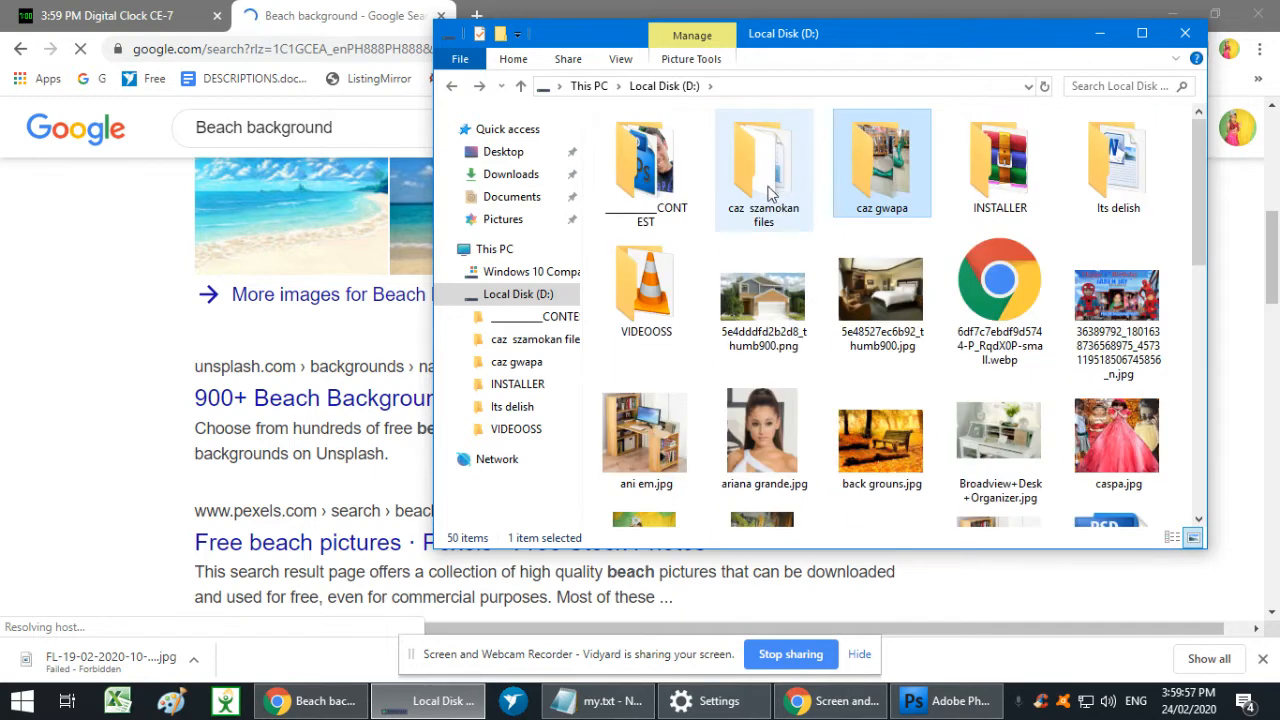
double_click(773, 199)
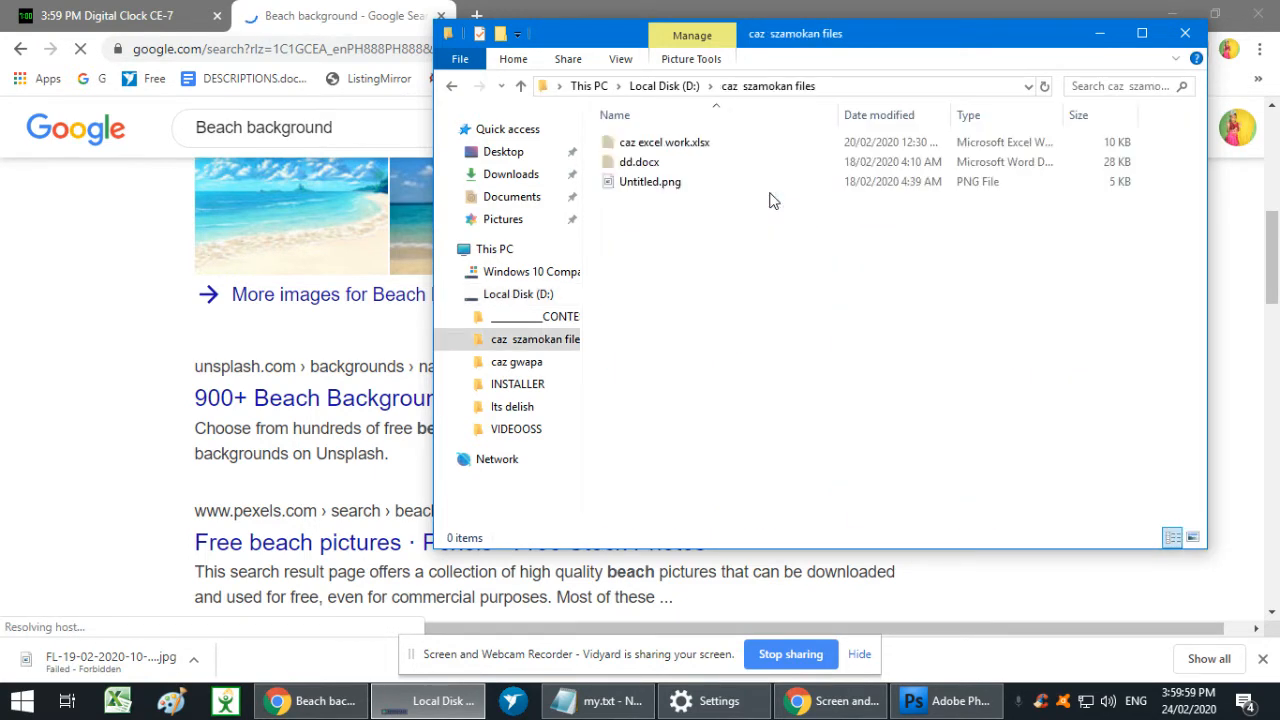
key(BackSpace)
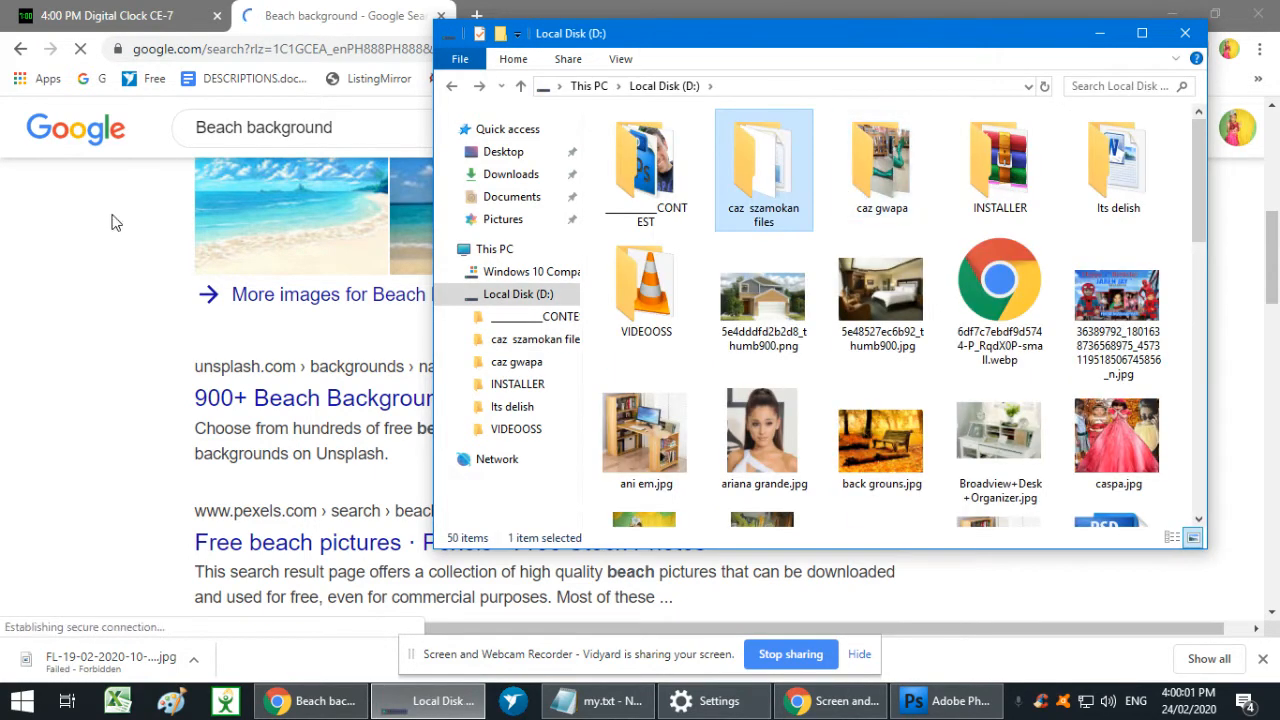
click(47, 224)
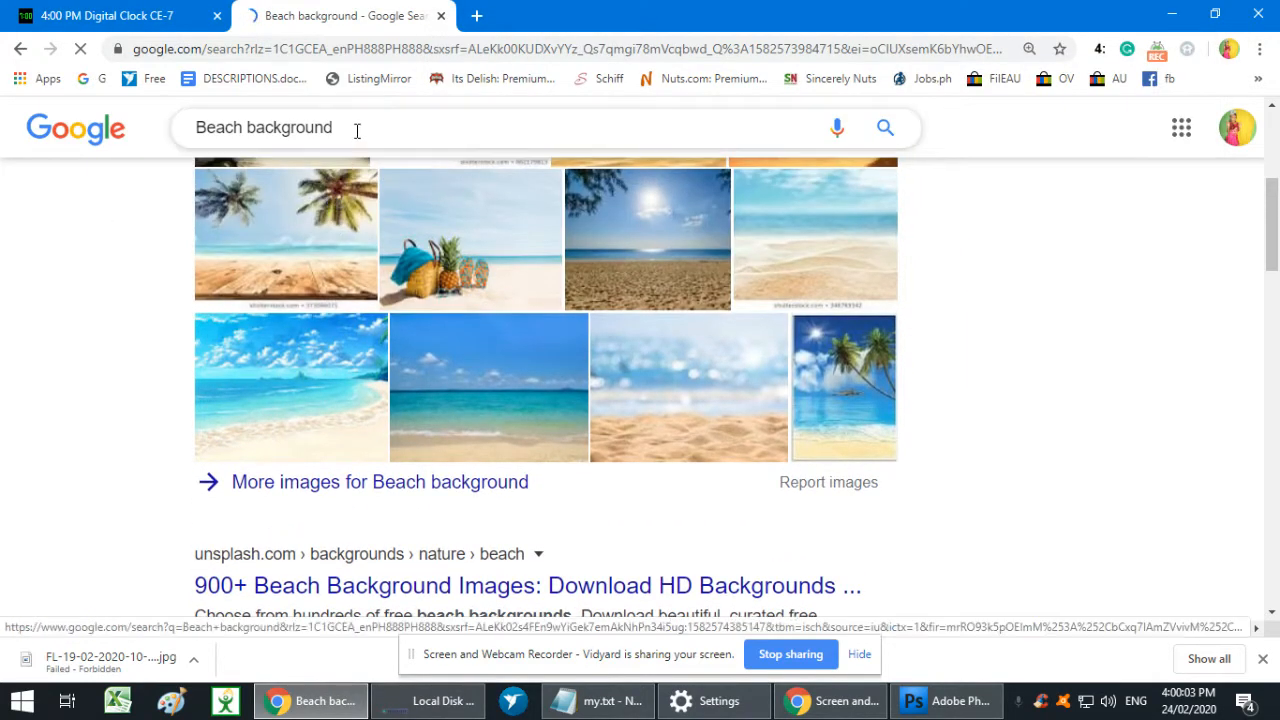
- Search Google for "beach background with rocks" and switch to the image results
click(357, 128)
text(with)
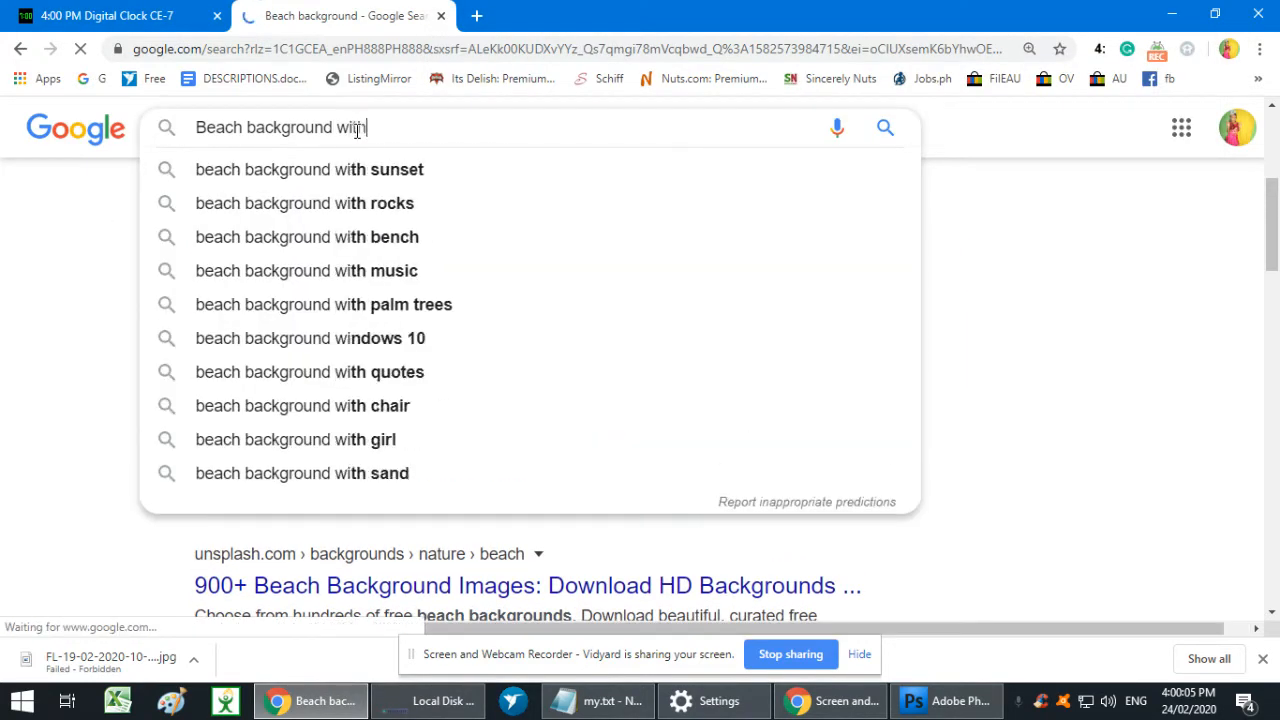
click(330, 205)
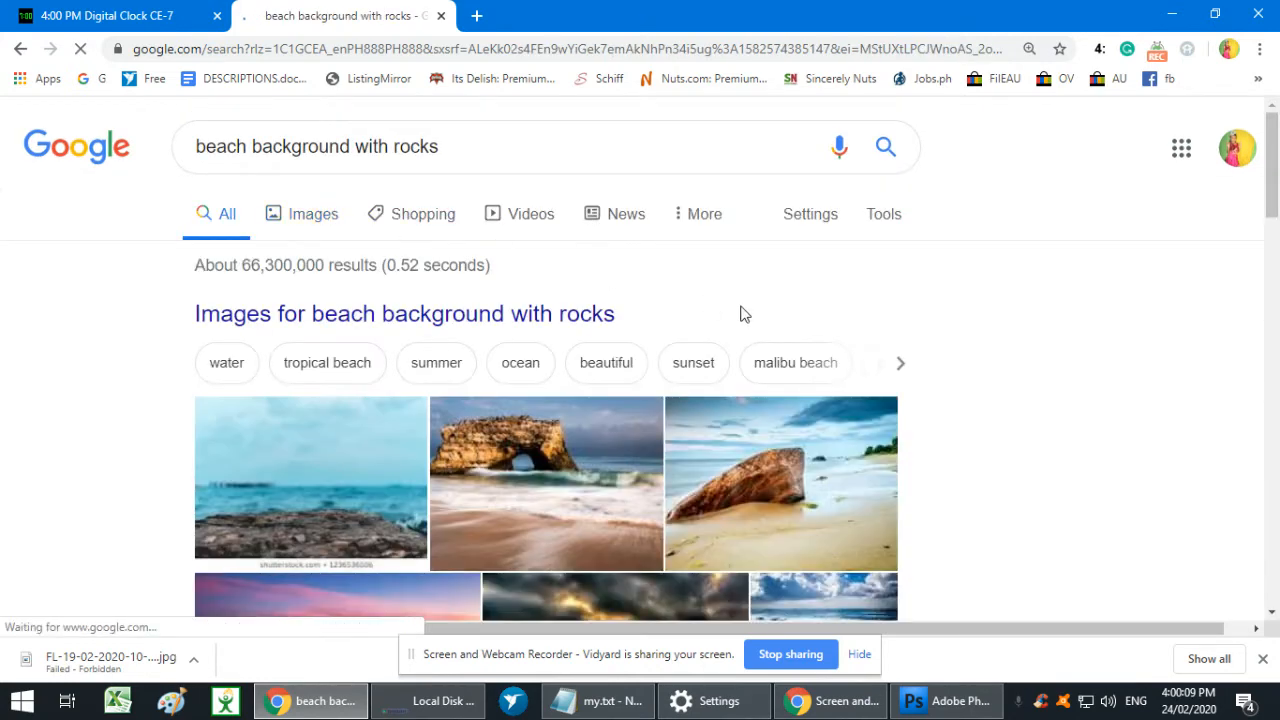
scroll(743, 315, down, 4)
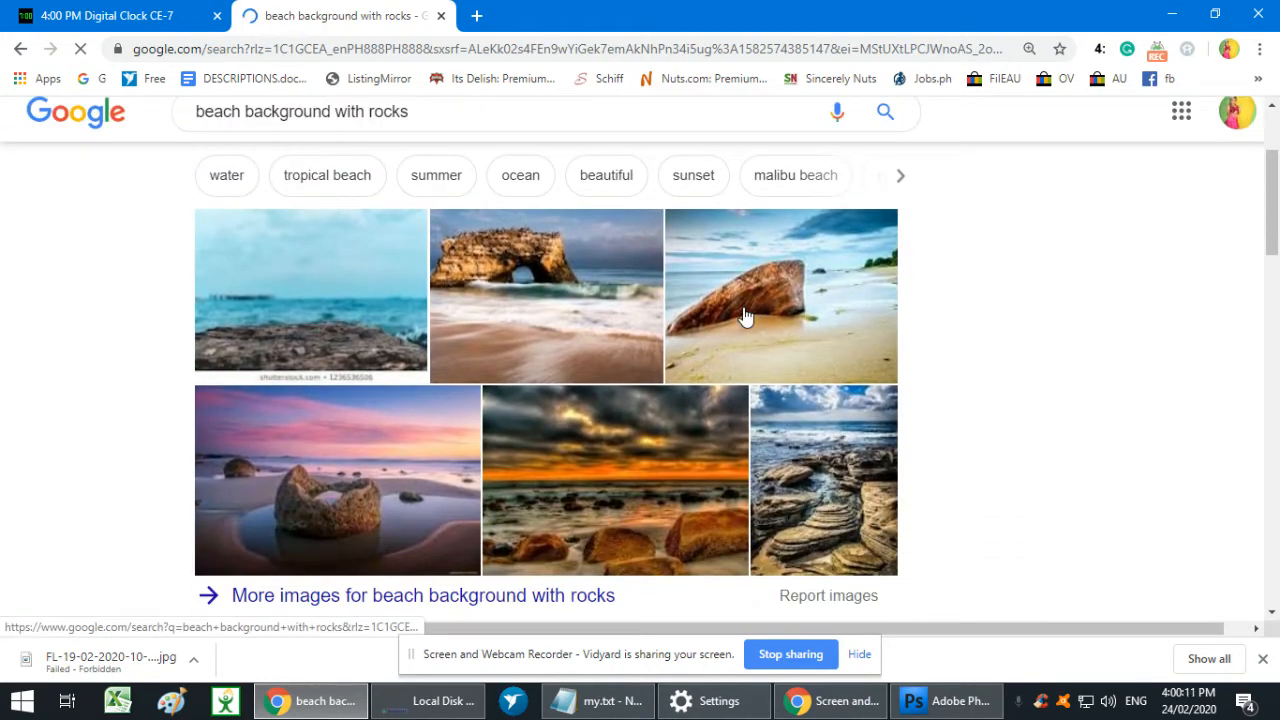
scroll(743, 308, up, 3)
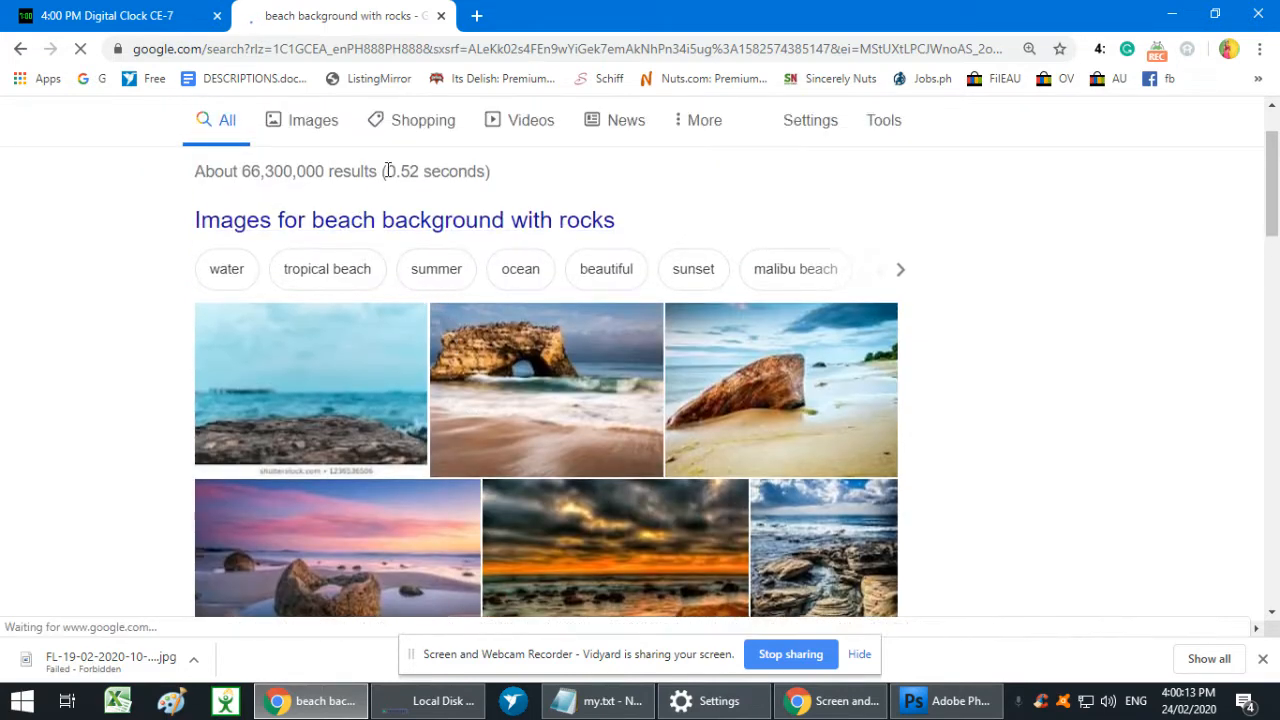
click(310, 140)
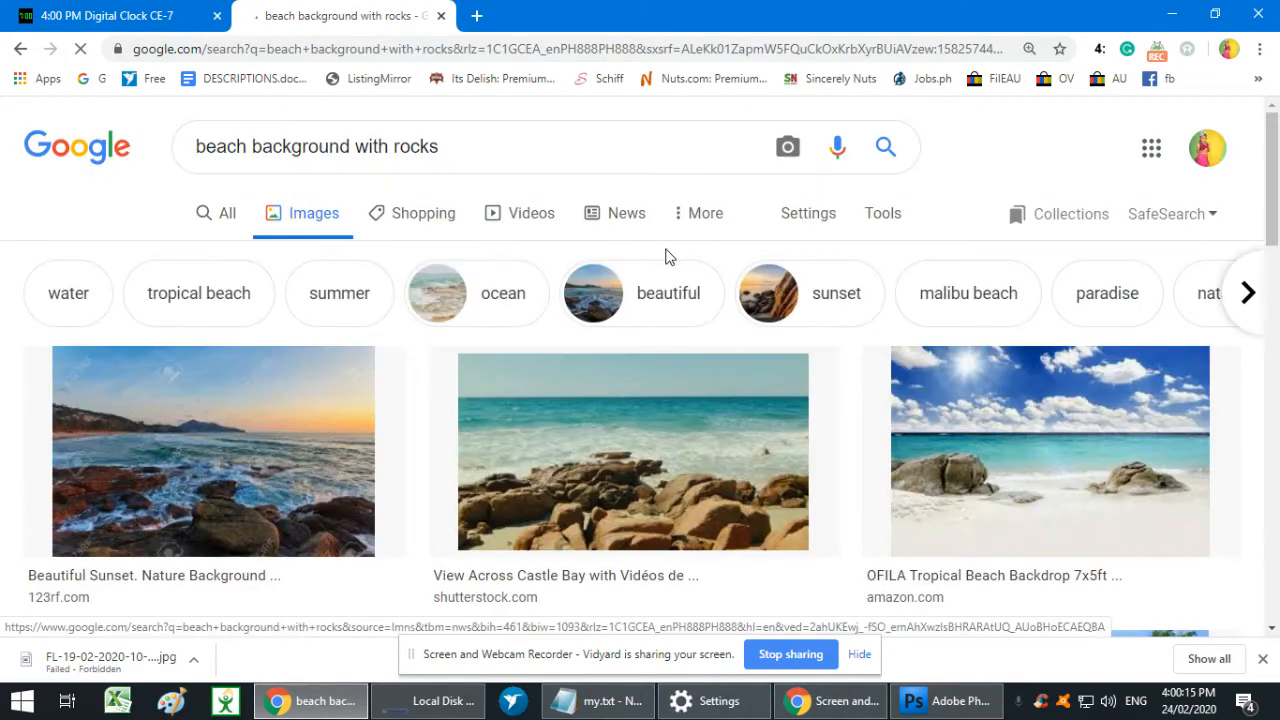
- Look through the rocky beach image results and preview the turquoise-water "Summer Wallpaper Beach Scenes" picture
scroll(669, 262, down, 1)
scroll(669, 262, down, 3)
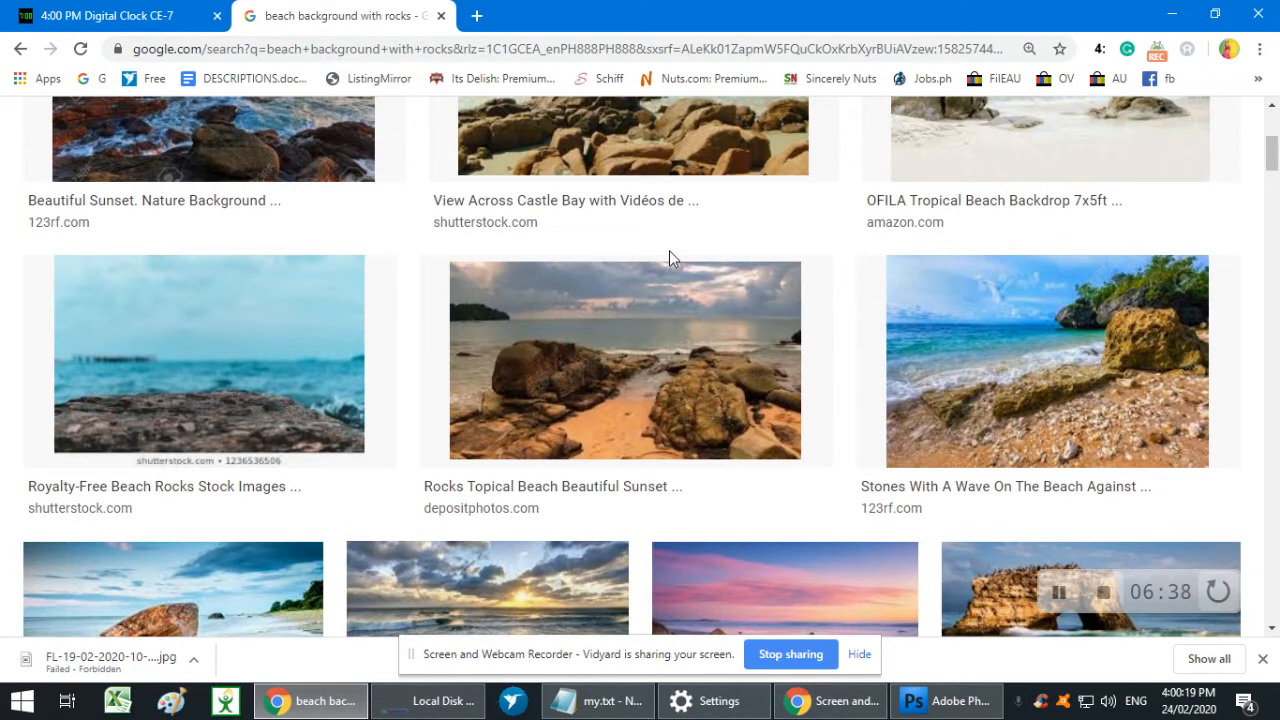
scroll(669, 258, down, 2)
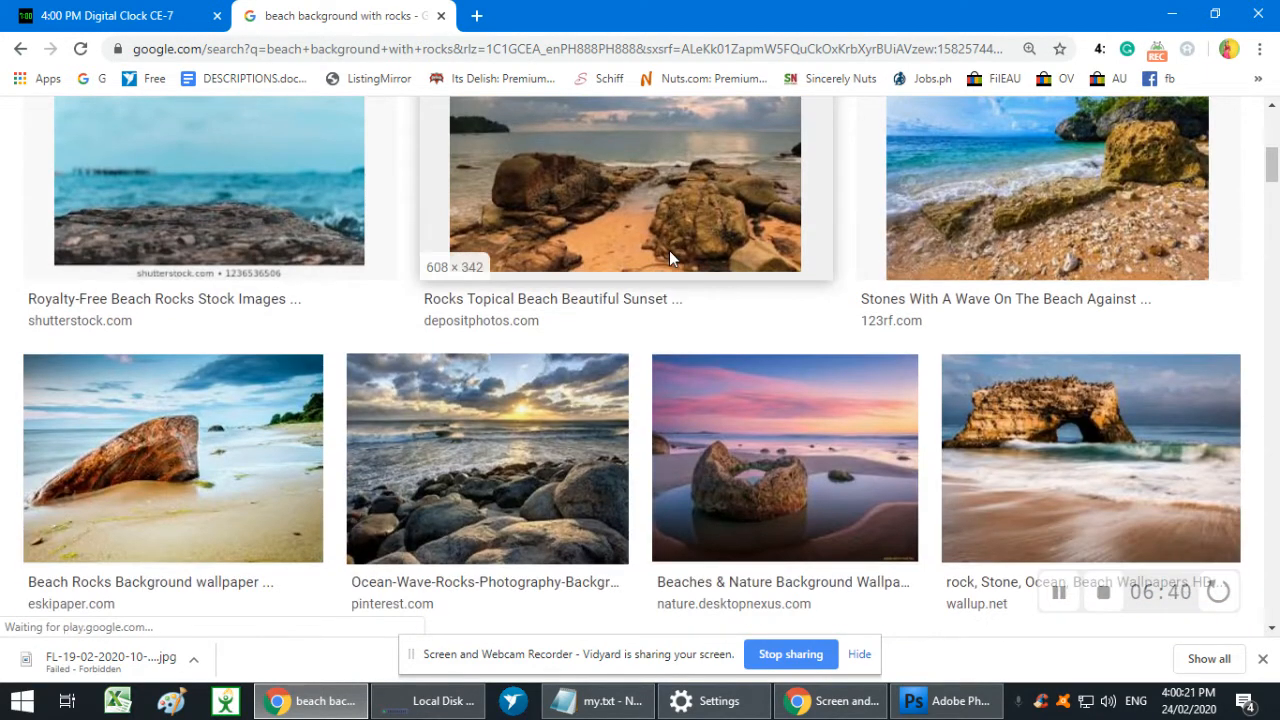
scroll(669, 257, down, 1)
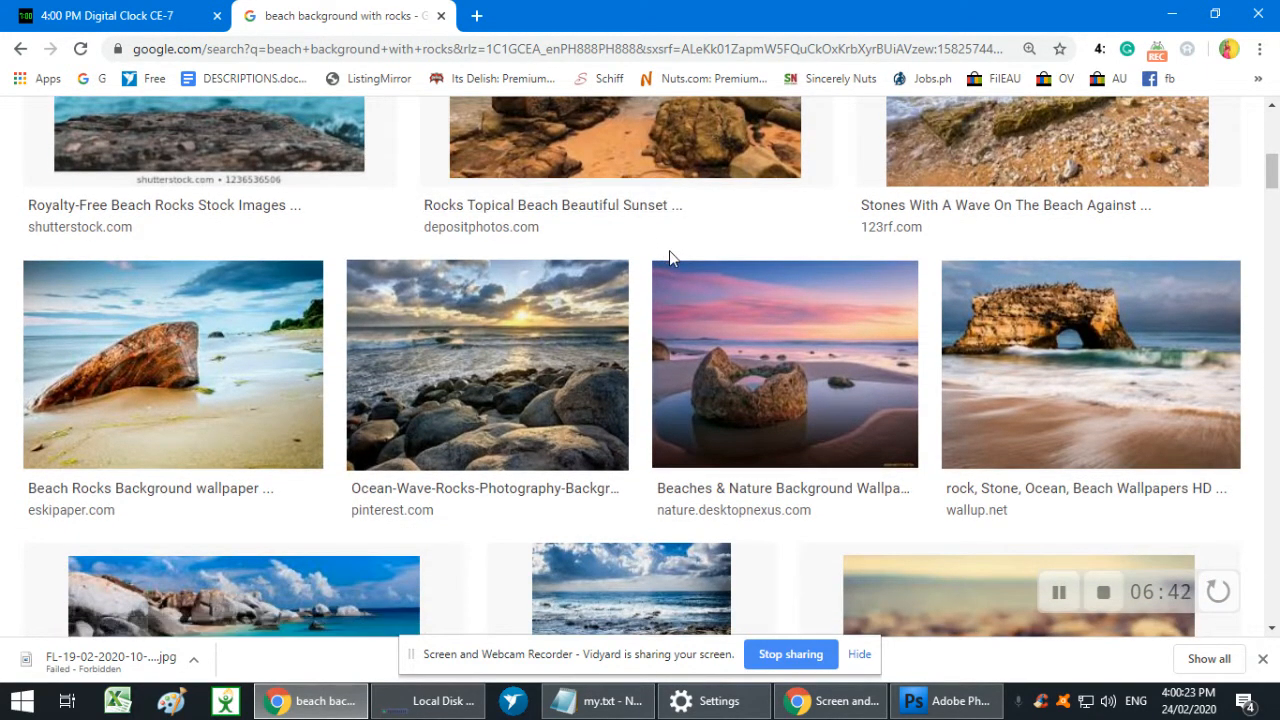
scroll(240, 374, down, 2)
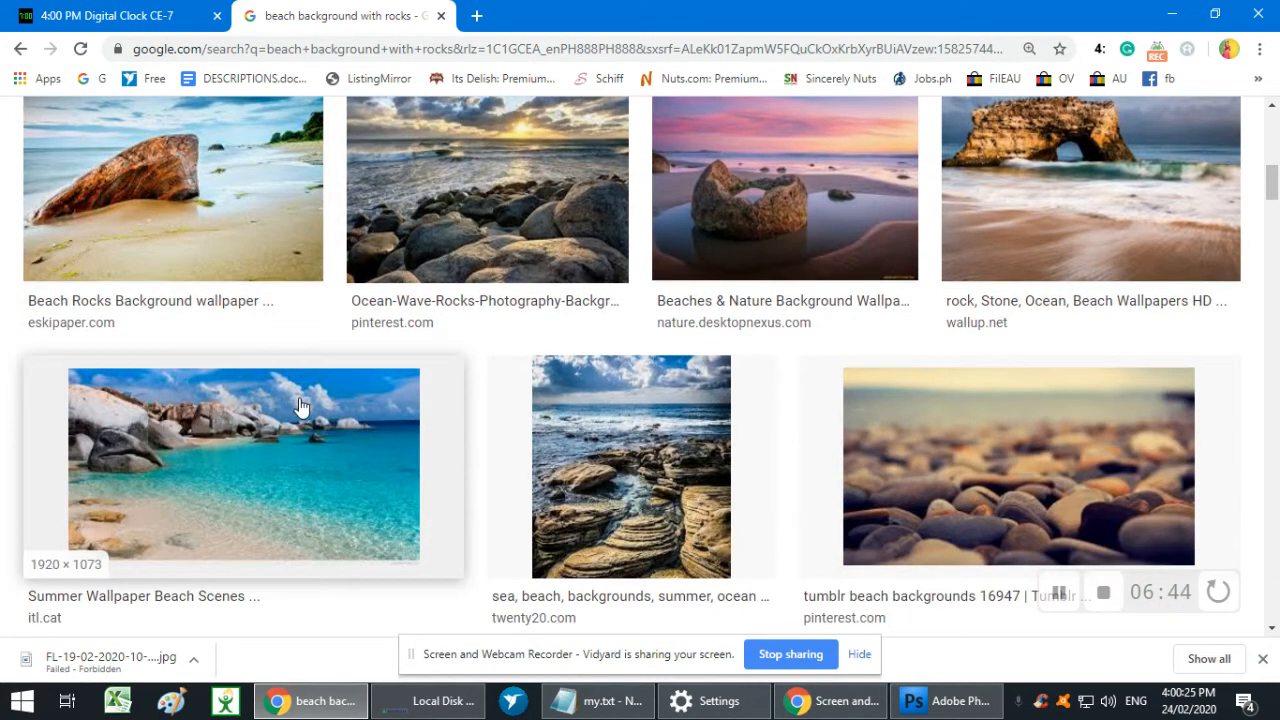
scroll(395, 440, down, 3)
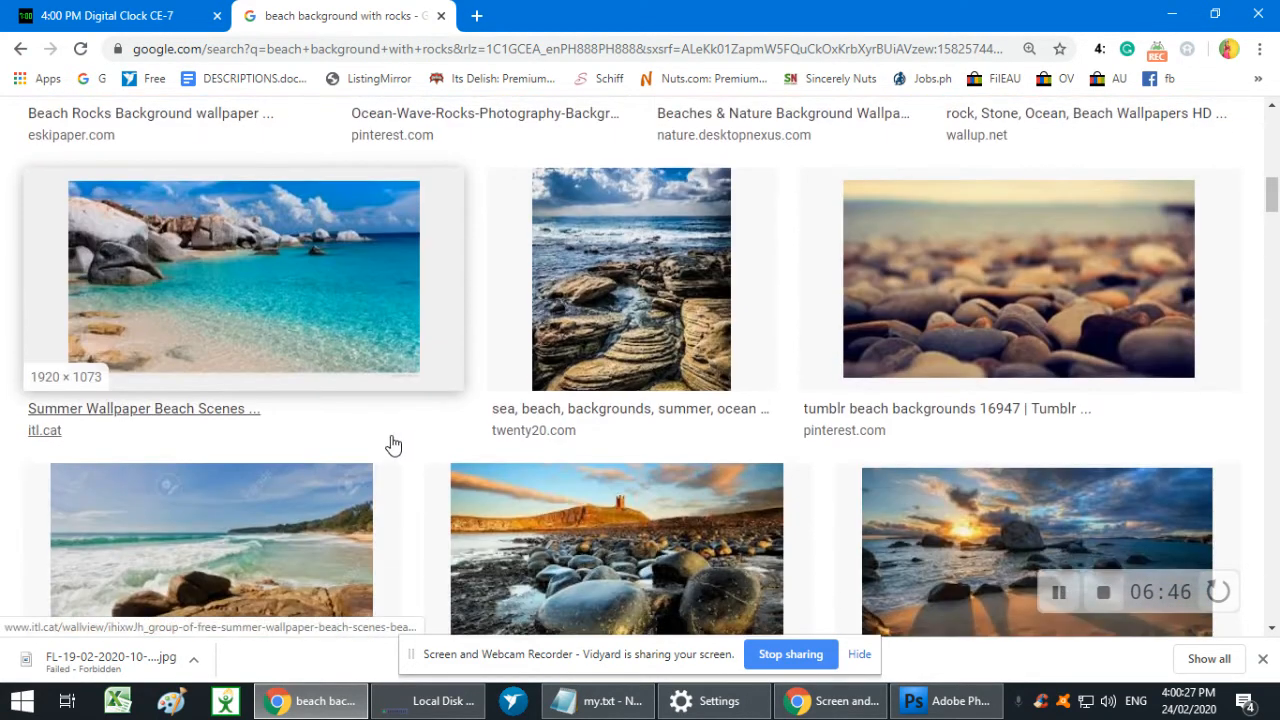
scroll(390, 438, down, 1)
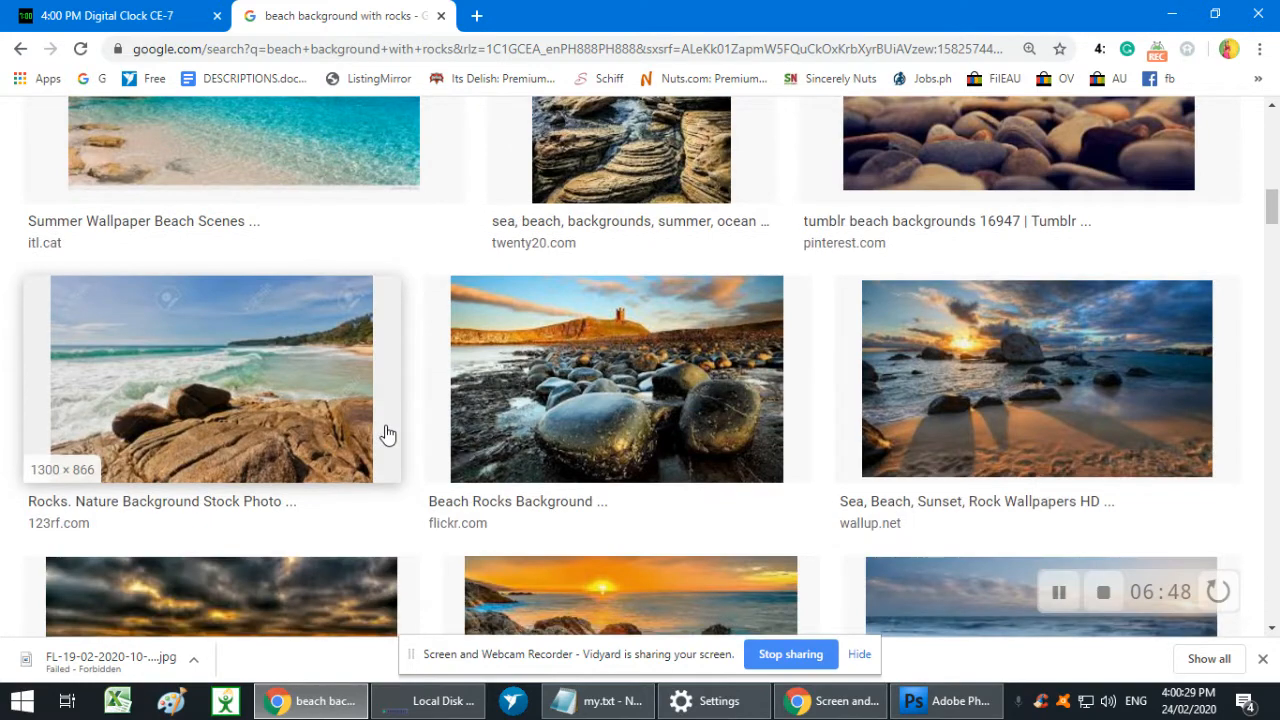
scroll(388, 434, up, 2)
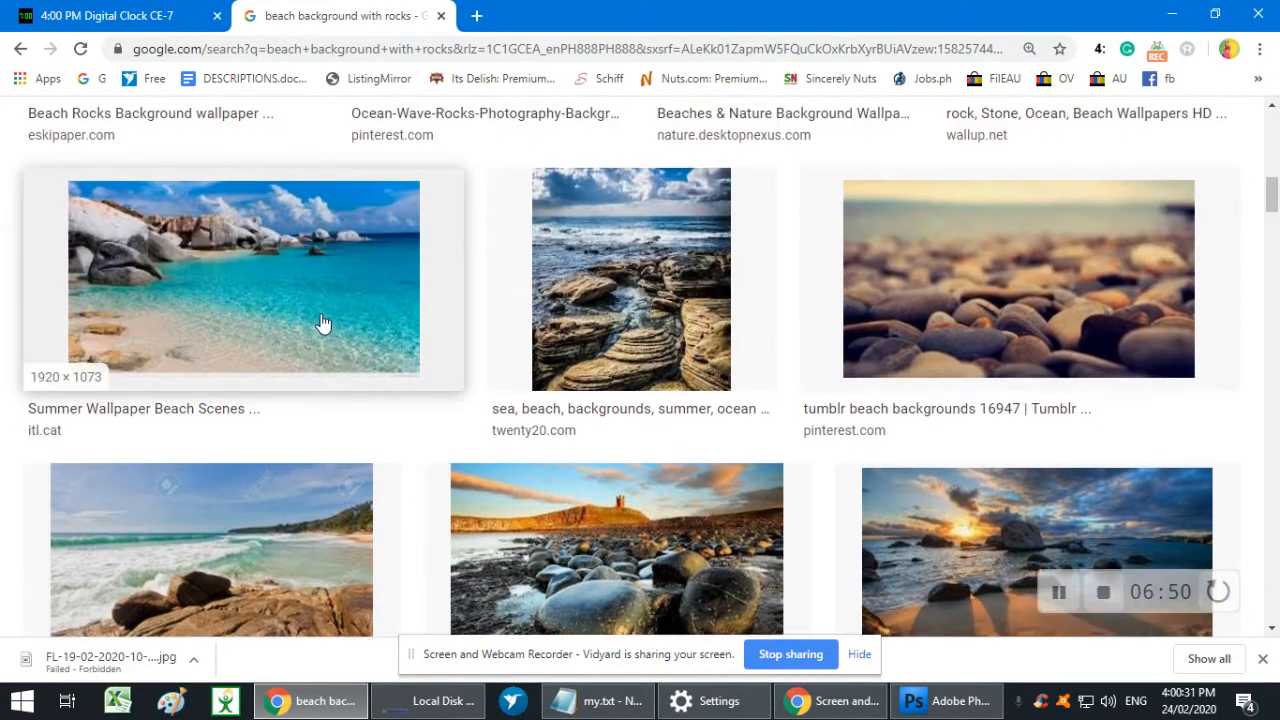
click(327, 316)
right_click(980, 315)
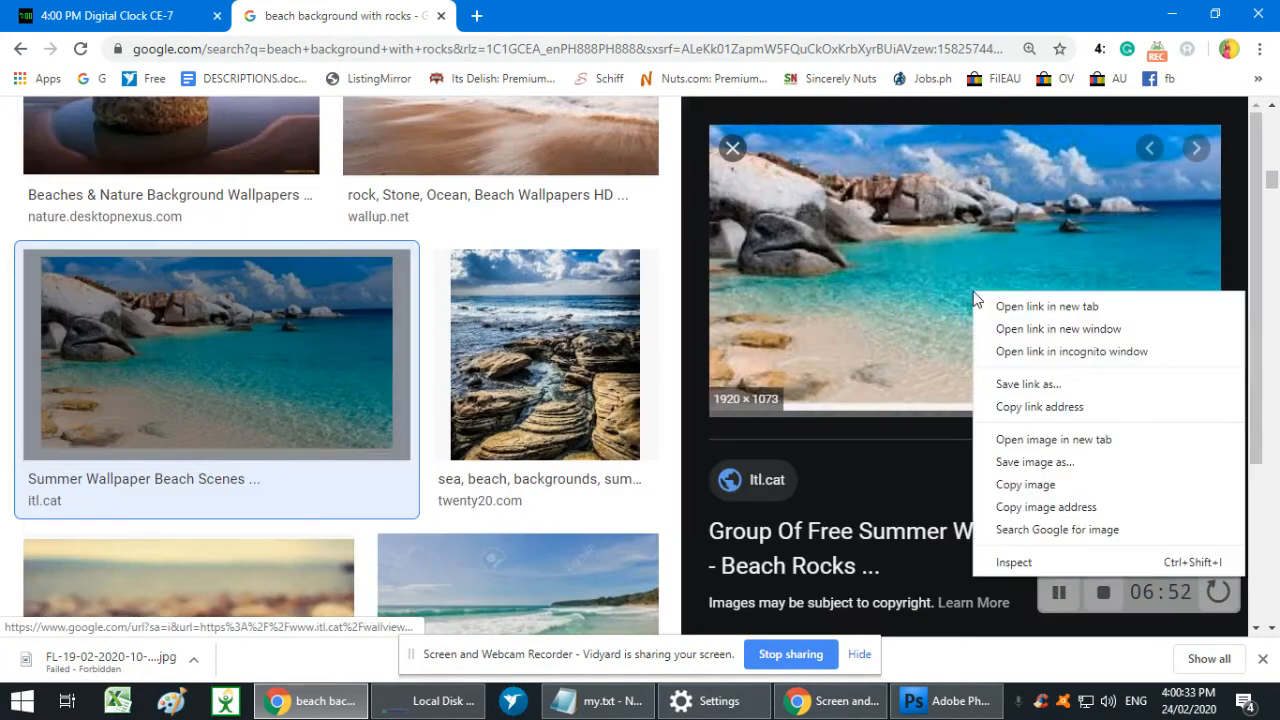
double_click(734, 149)
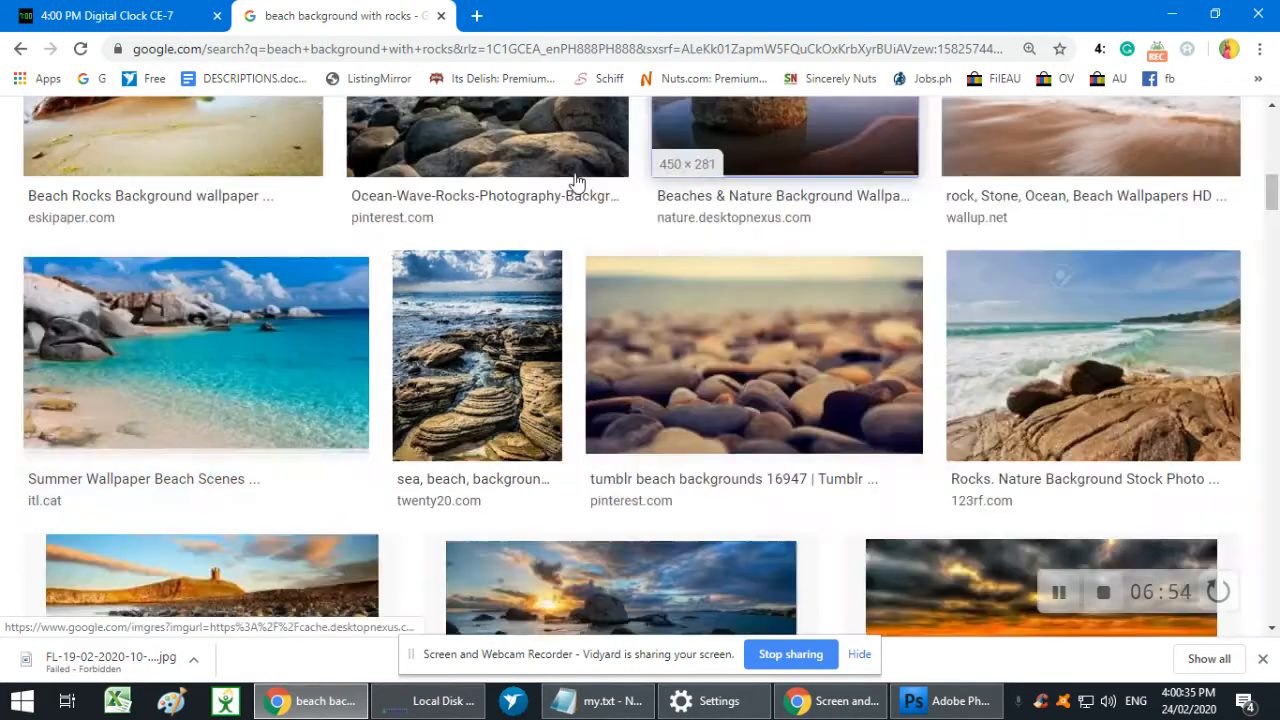
- Preview the pink-sky beach picture with the hollow rock and the "Beach Ocean Rock Stone wallpaper" result, closing each preview
scroll(502, 250, down, 3)
scroll(491, 263, up, 1)
scroll(560, 262, down, 6)
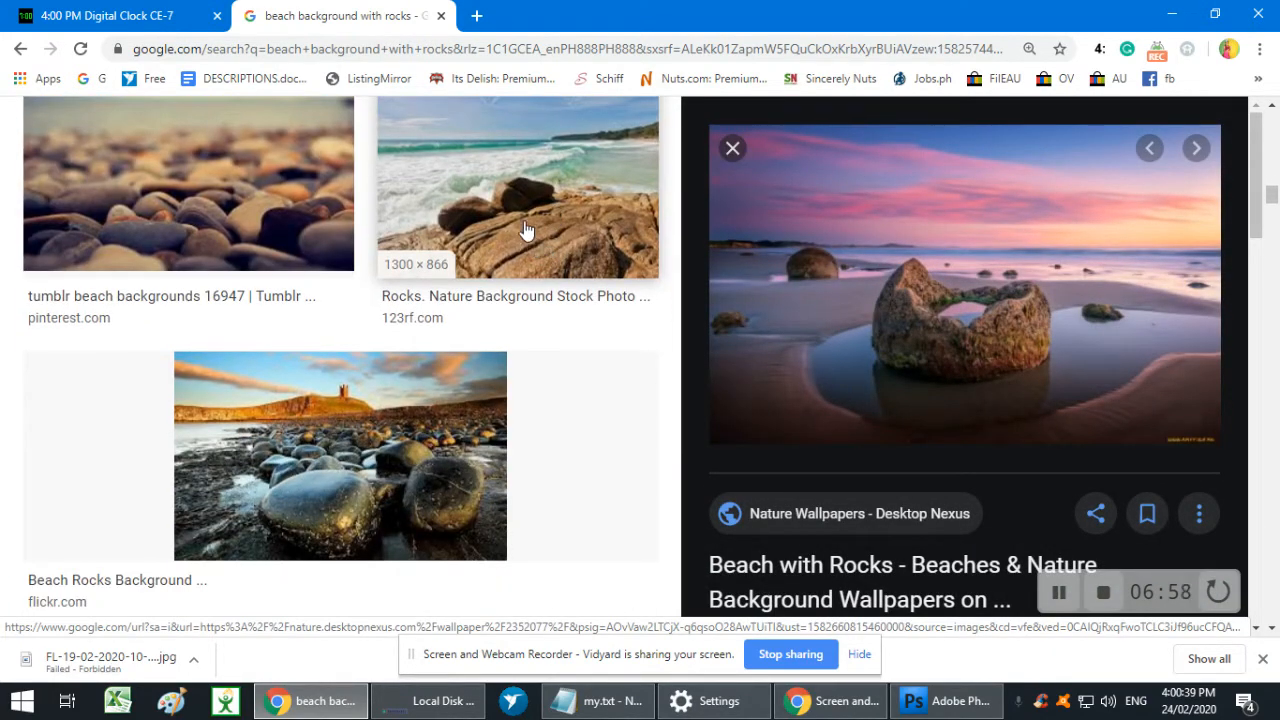
click(732, 148)
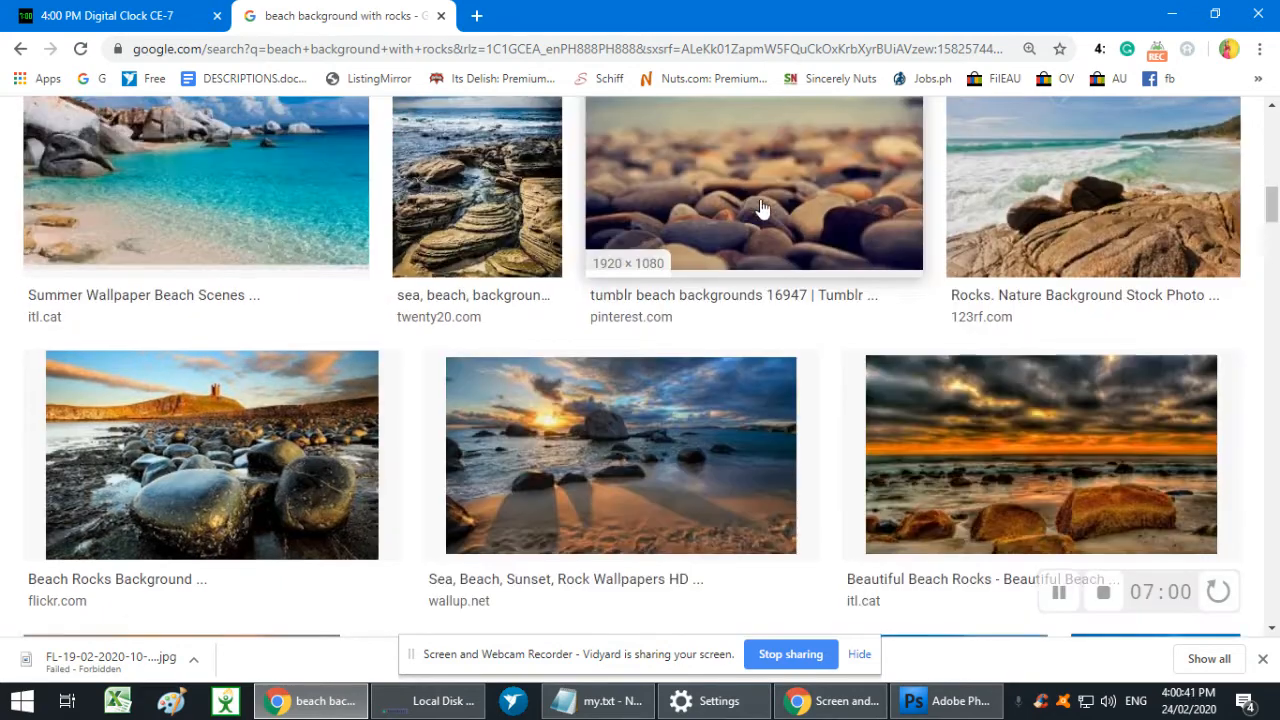
scroll(760, 208, down, 3)
click(654, 318)
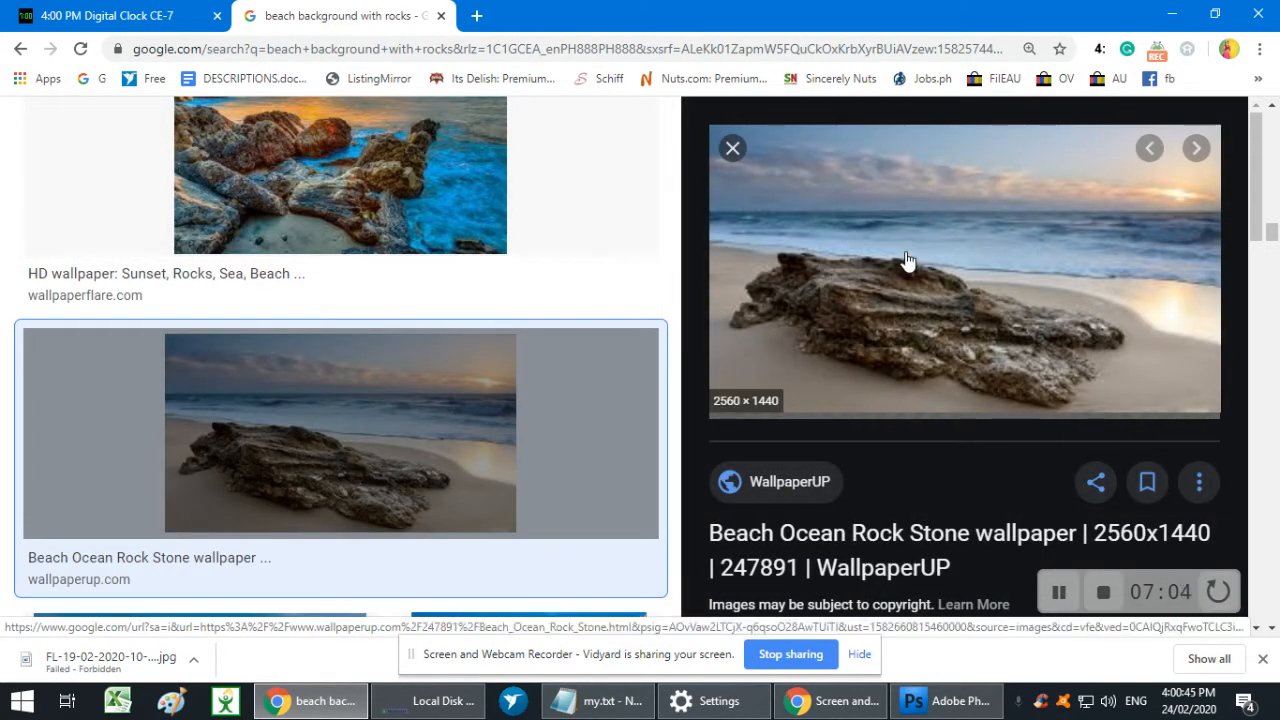
click(732, 148)
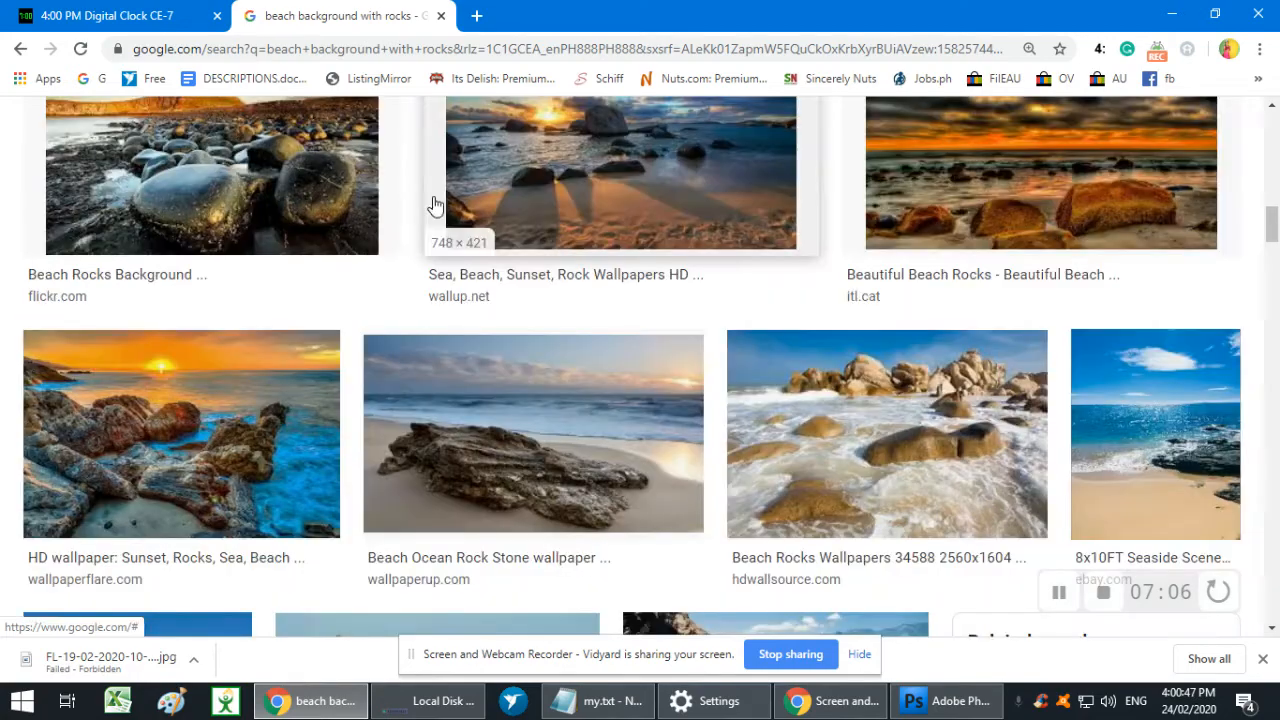
- Save the aljanh.net beach picture with golden cliffs and a dark rock as images.jpg in Downloads, and close it in Paint
scroll(476, 260, down, 5)
scroll(482, 263, down, 9)
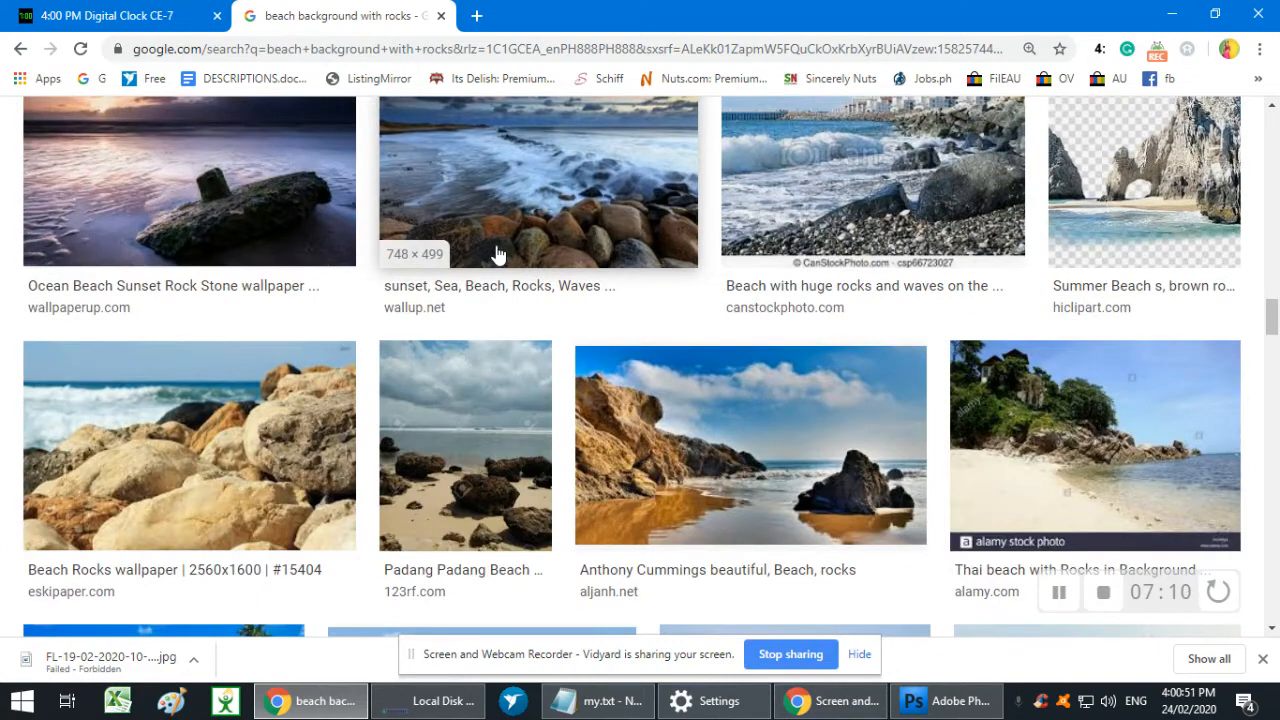
scroll(498, 254, down, 4)
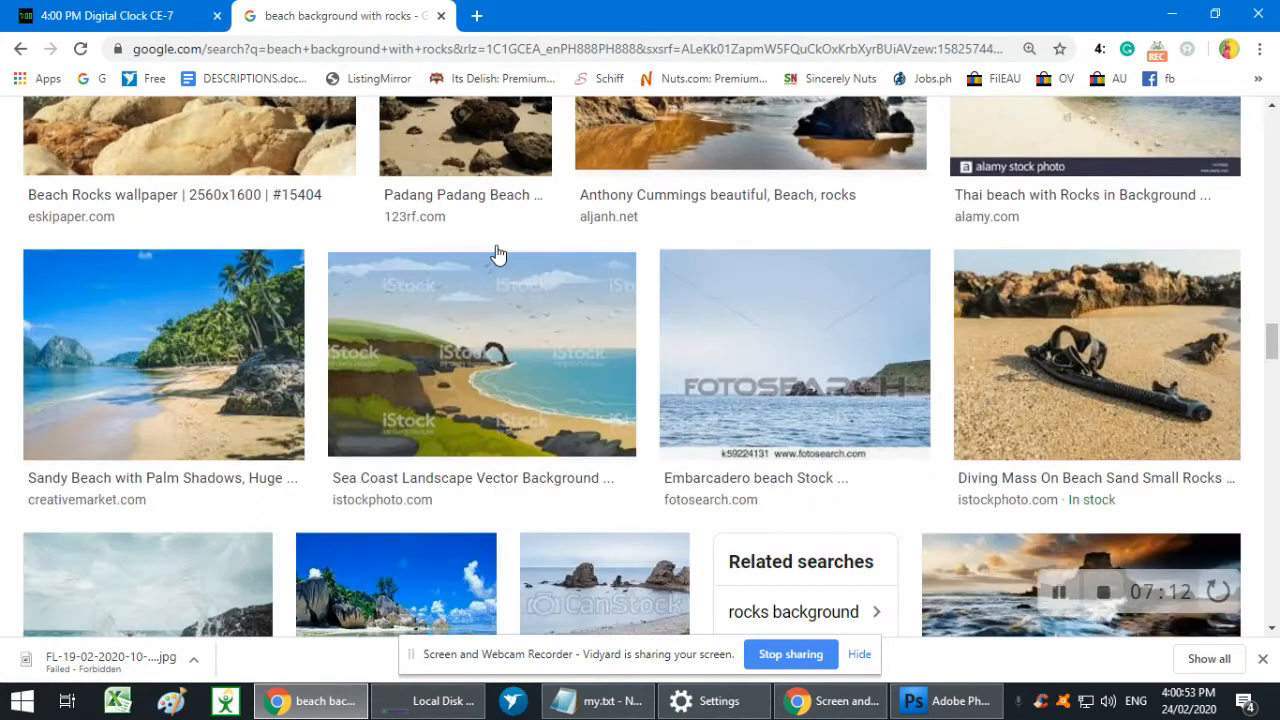
scroll(496, 253, up, 4)
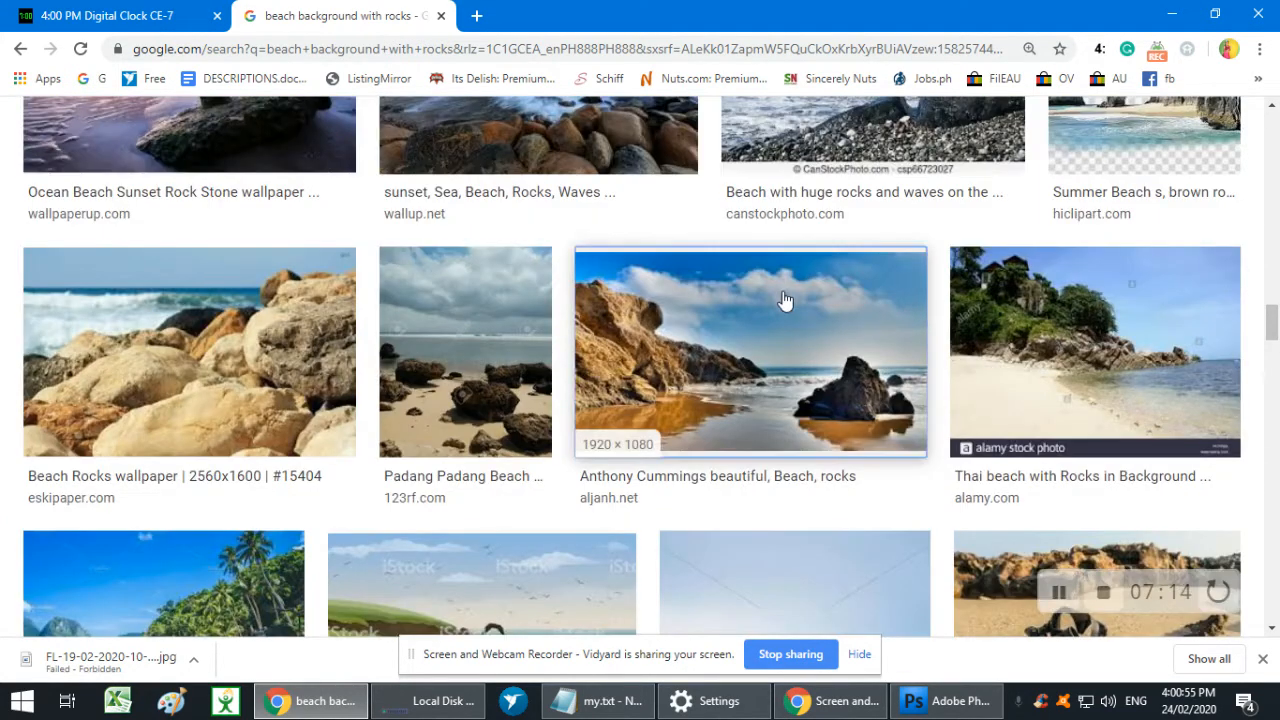
click(786, 300)
right_click(953, 242)
click(1057, 411)
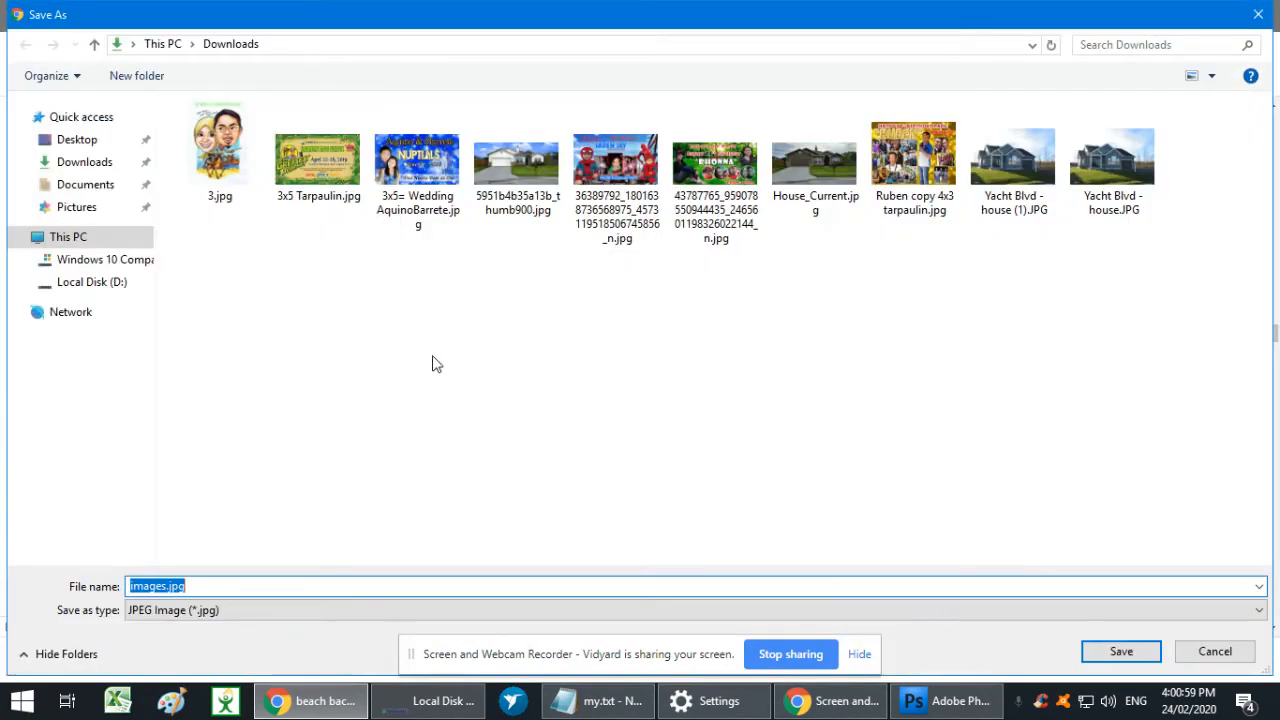
key(Return)
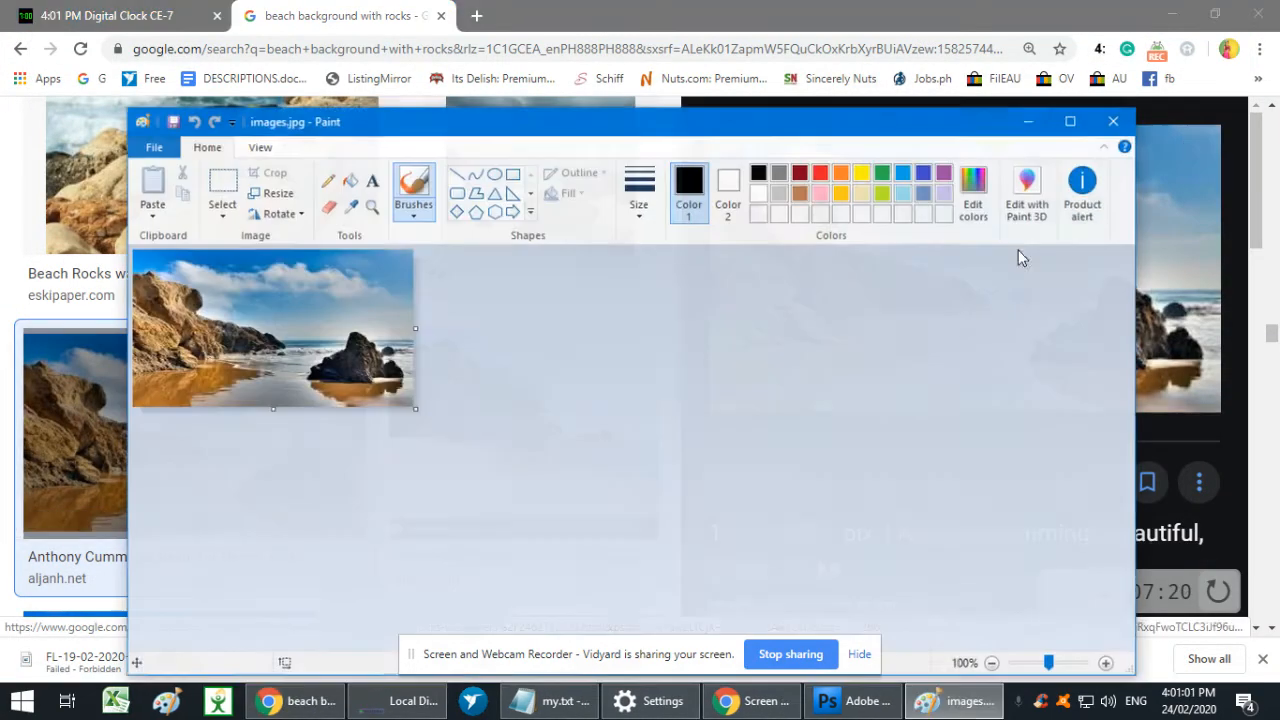
click(1114, 122)
- Show the downloaded images.jpg in its folder through Chrome's download list, and briefly open it in Photoshop before closing it
click(1260, 49)
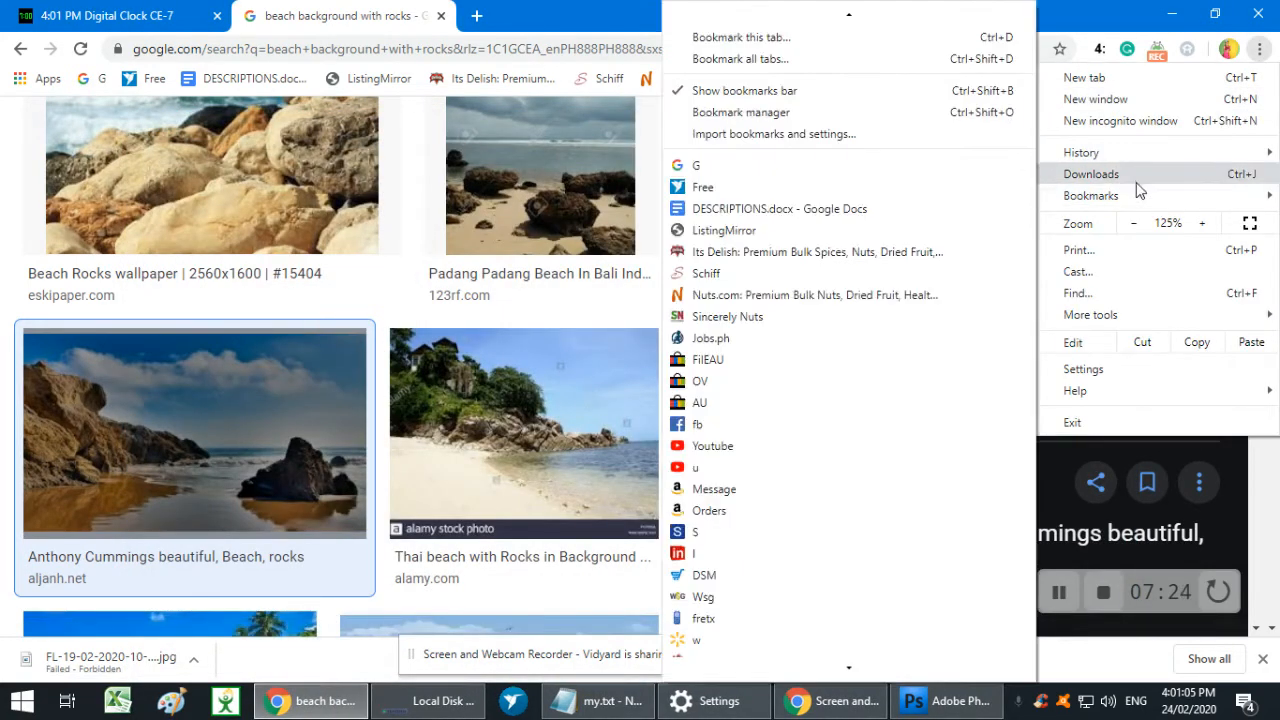
click(1135, 177)
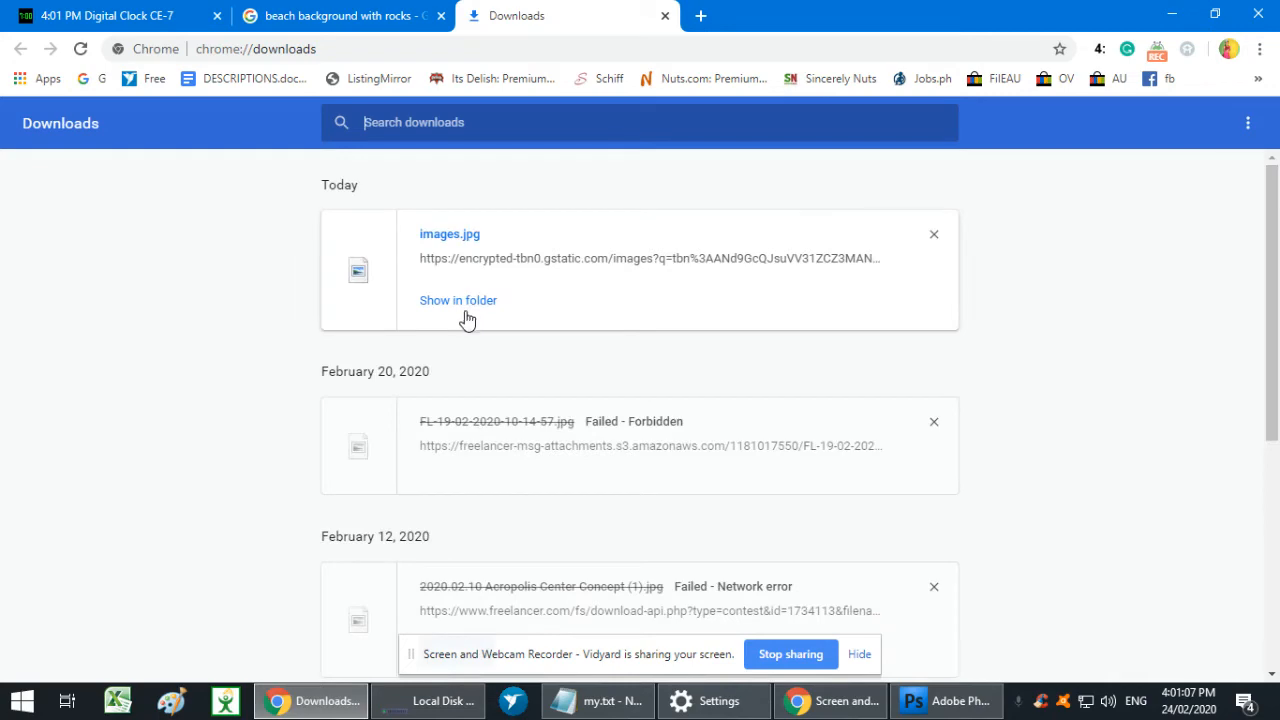
click(468, 304)
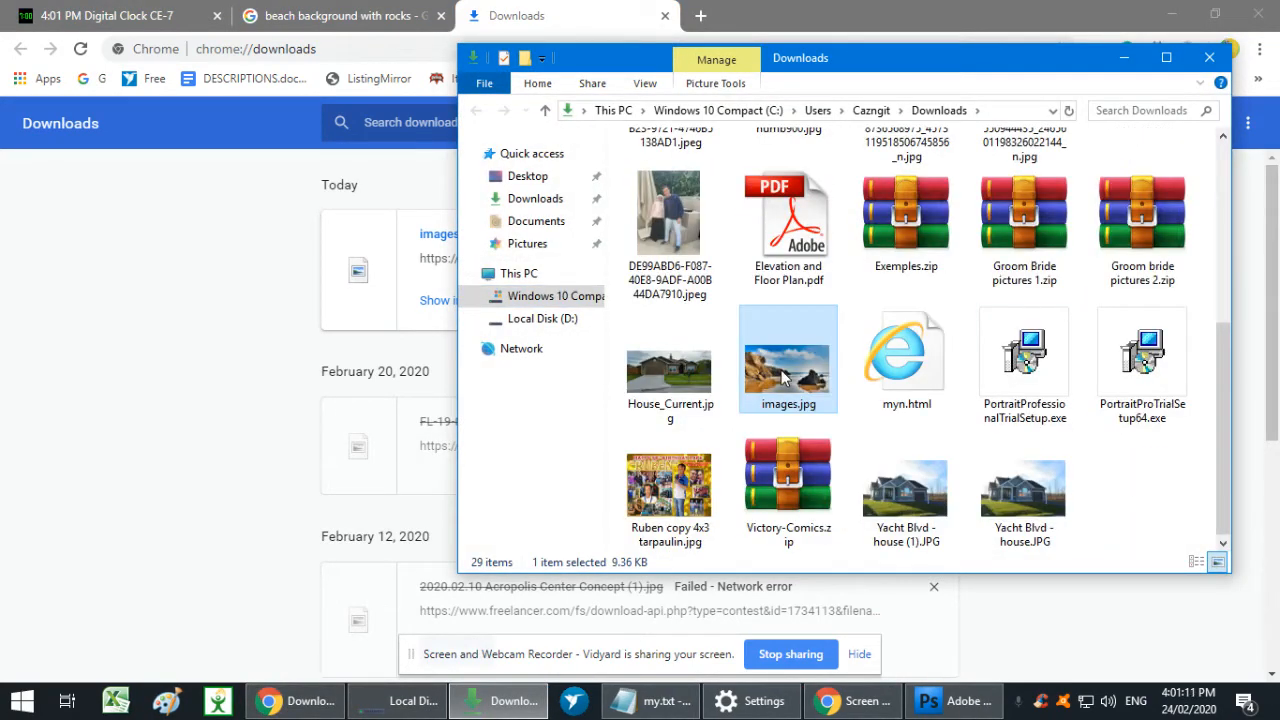
drag(800, 373, 843, 494)
key(ctrl+w)
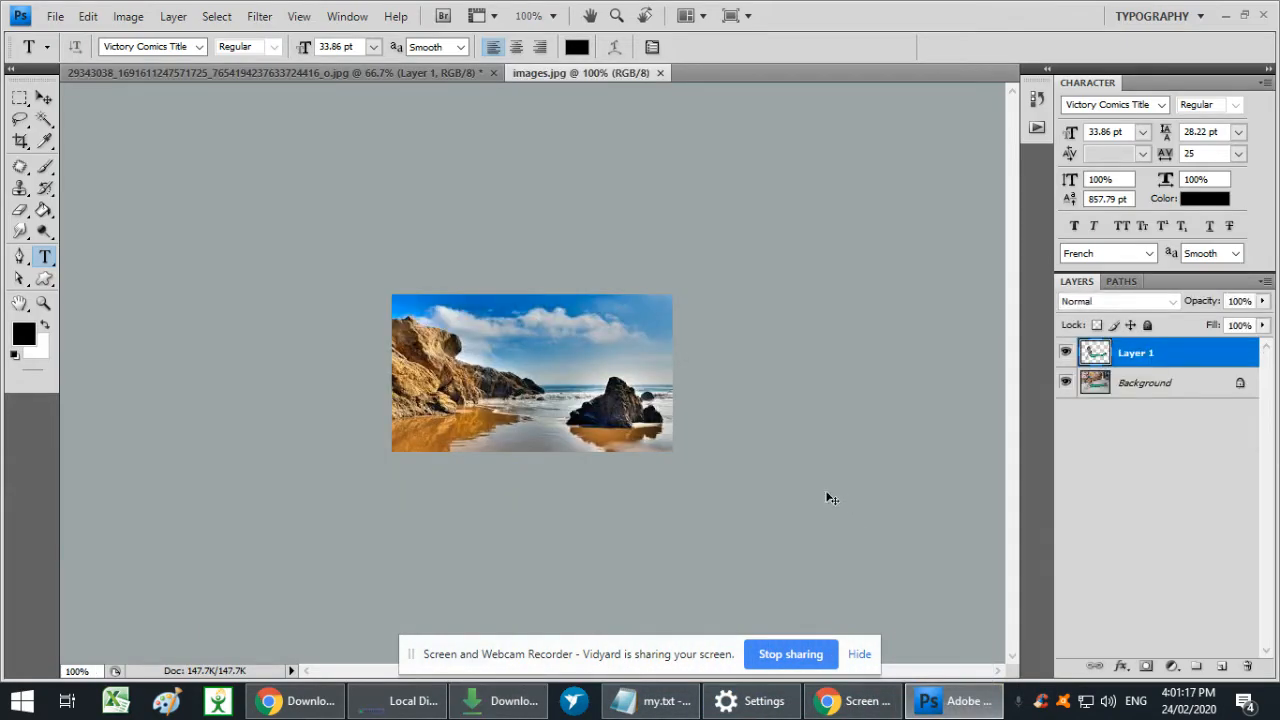
- Browse Local Disk (D:) in Photoshop's Open dialog for a background image and leave without opening a file
key(ctrl+o)
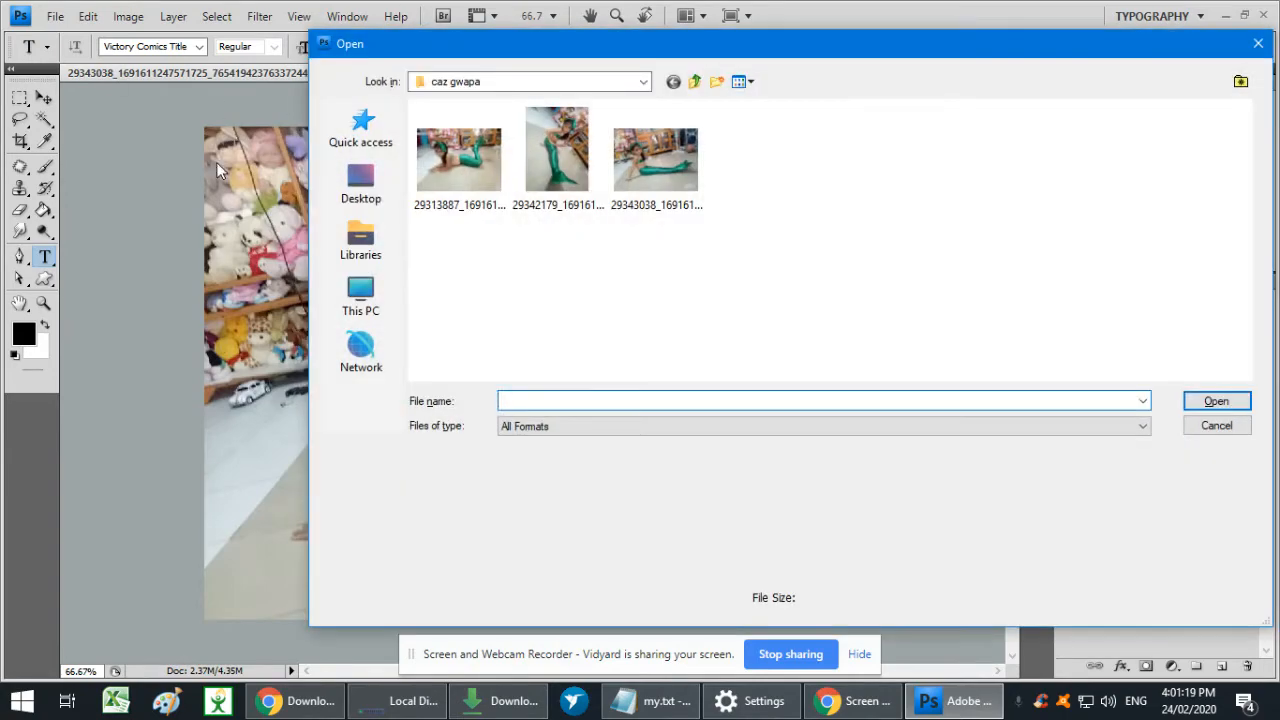
click(361, 297)
click(743, 145)
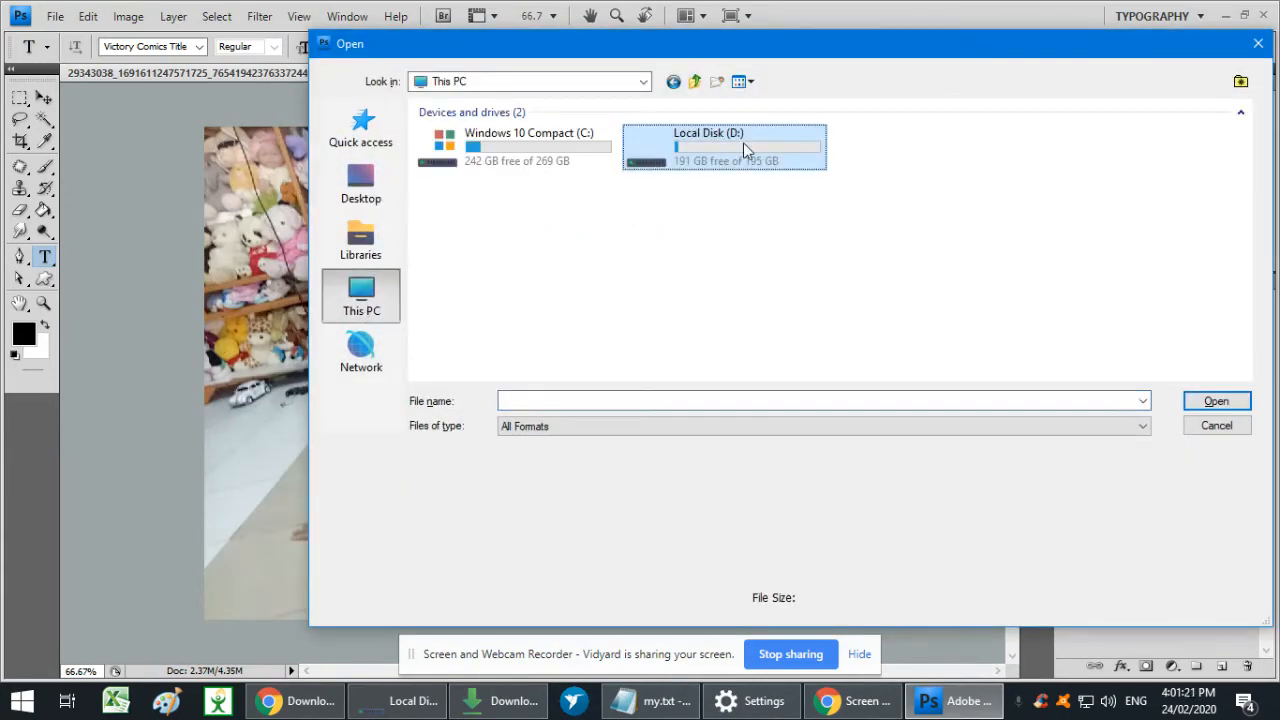
double_click(743, 145)
drag(1247, 150, 1247, 290)
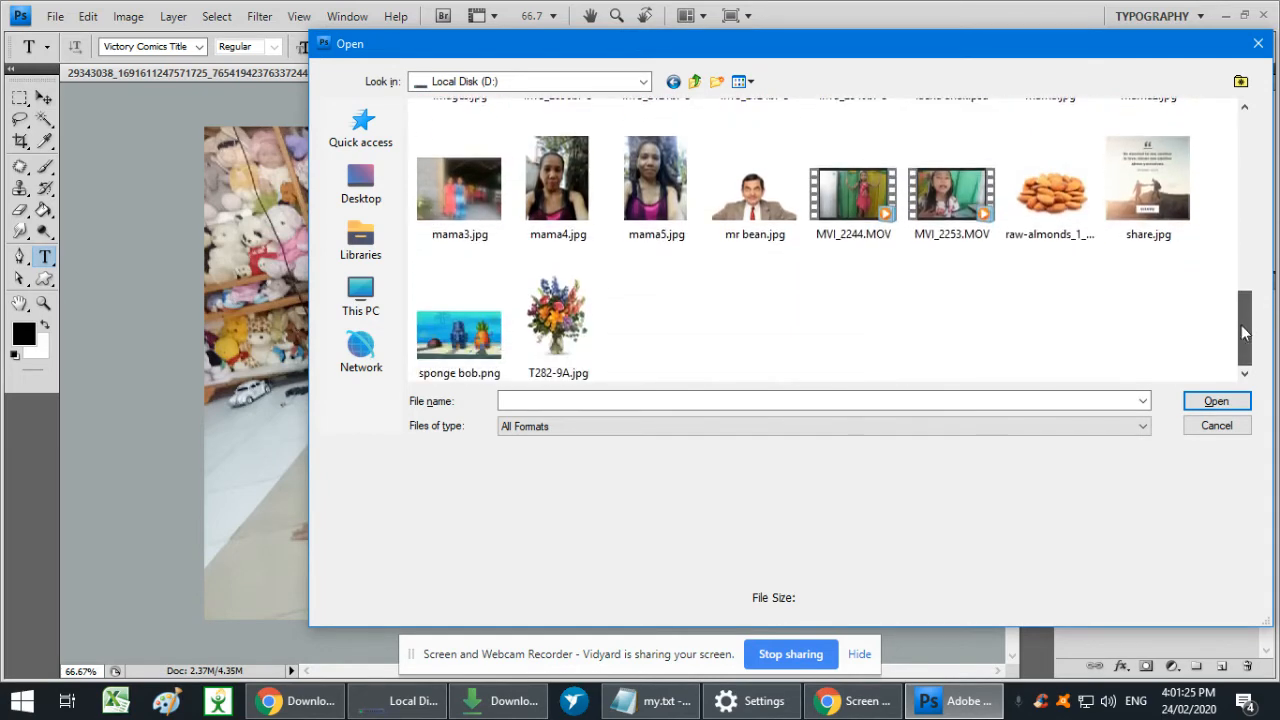
scroll(943, 340, up, 10)
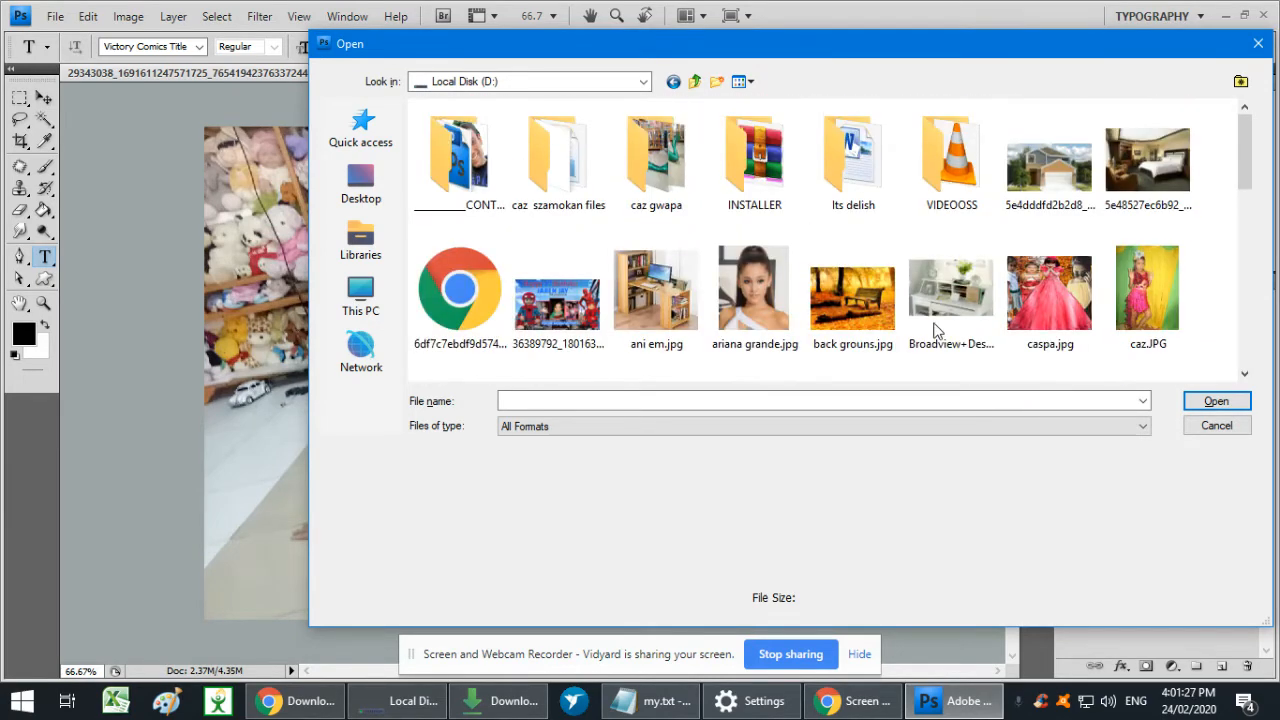
scroll(935, 330, down, 5)
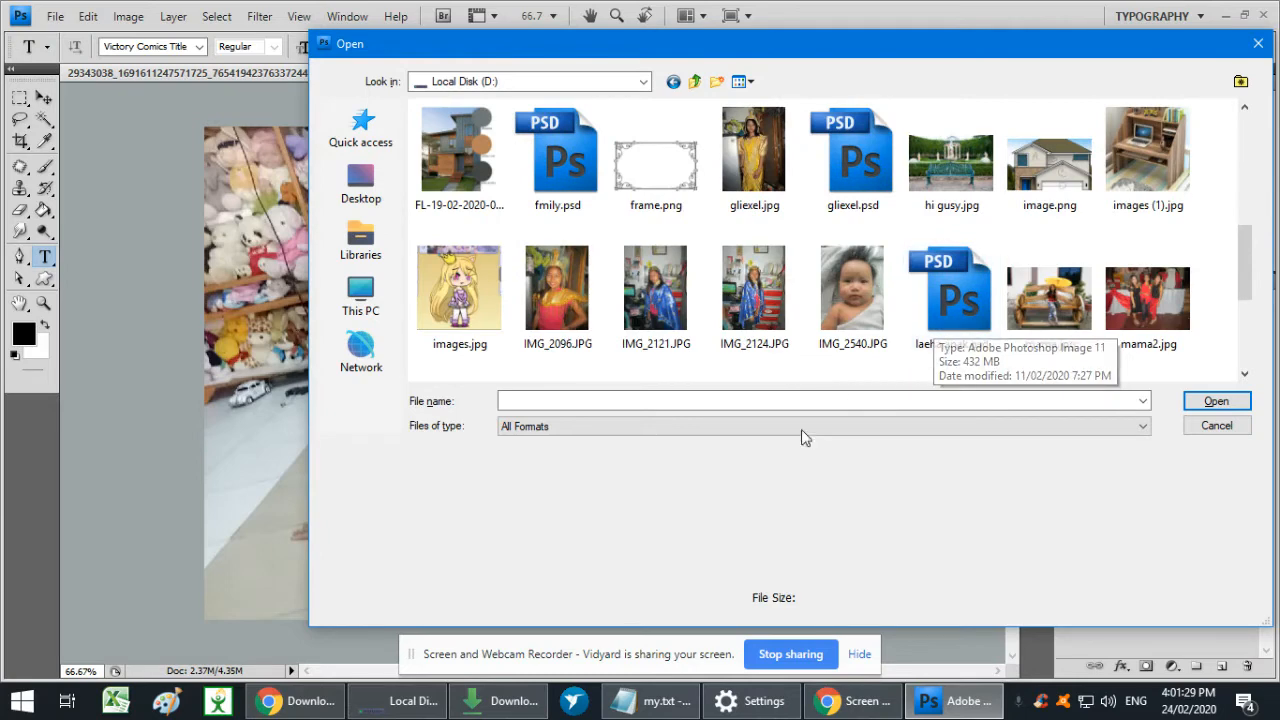
key(Escape)
- Open images.jpg from the Downloads folder in Photoshop again and select the entire image
click(500, 700)
drag(788, 384, 365, 410)
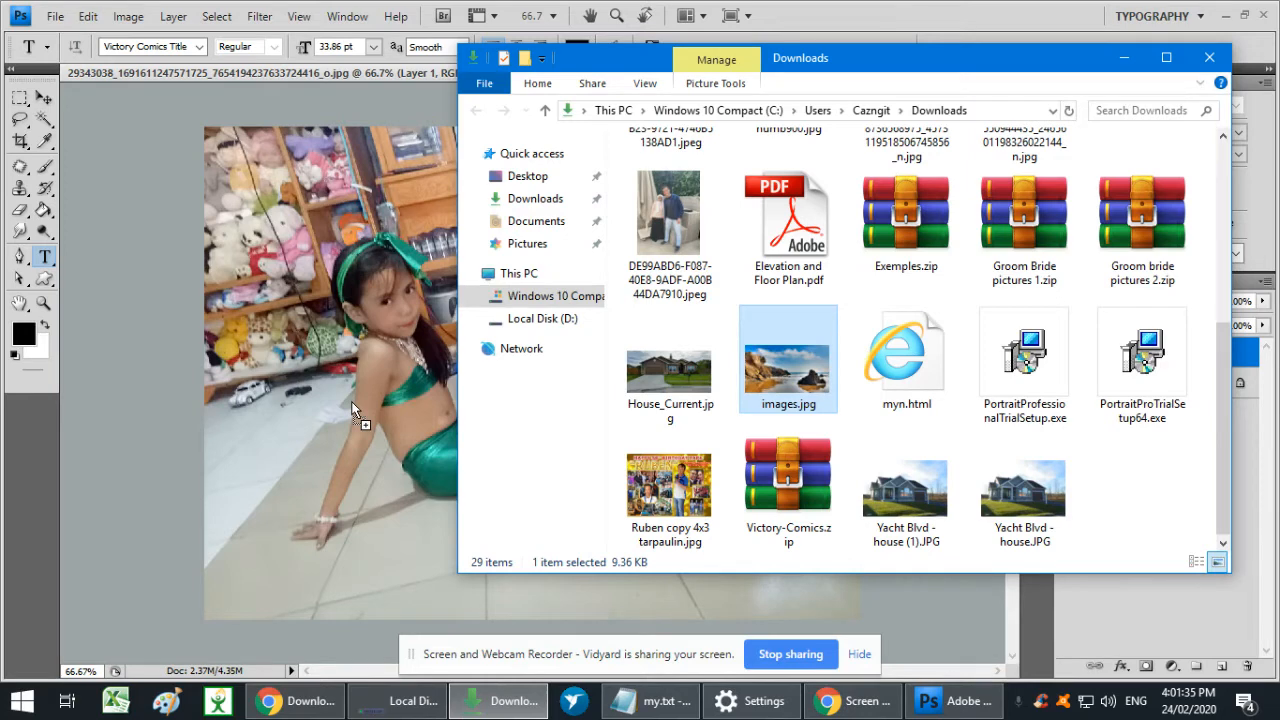
drag(353, 410, 360, 402)
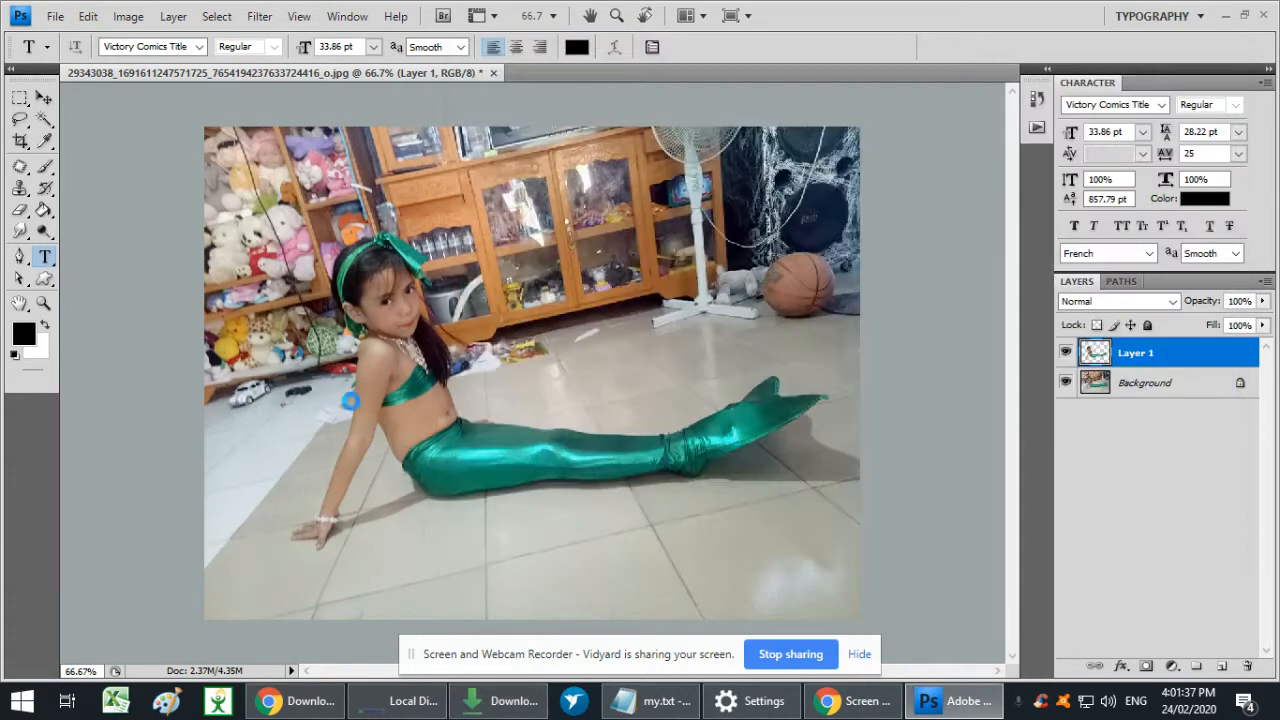
key(ctrl+a)
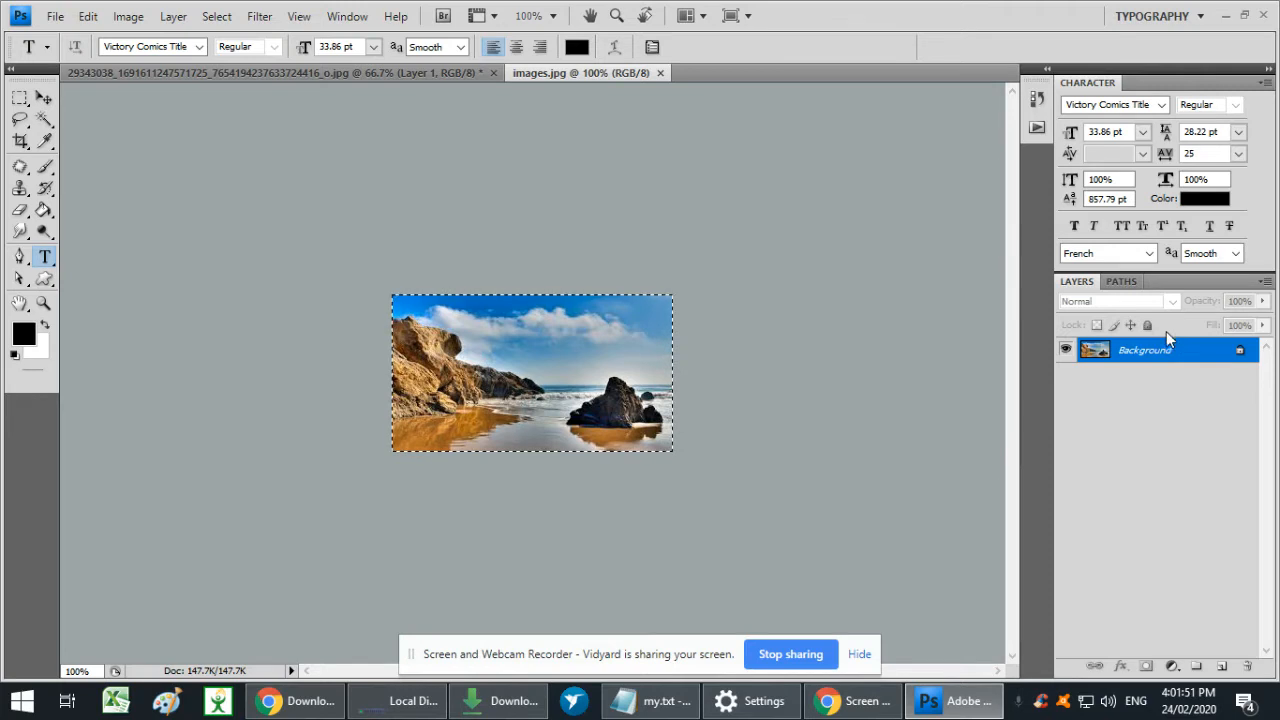
- Paste the copied beach picture into the mermaid photo as a layer between the Background and the girl's cut-out
key(ctrl+j)
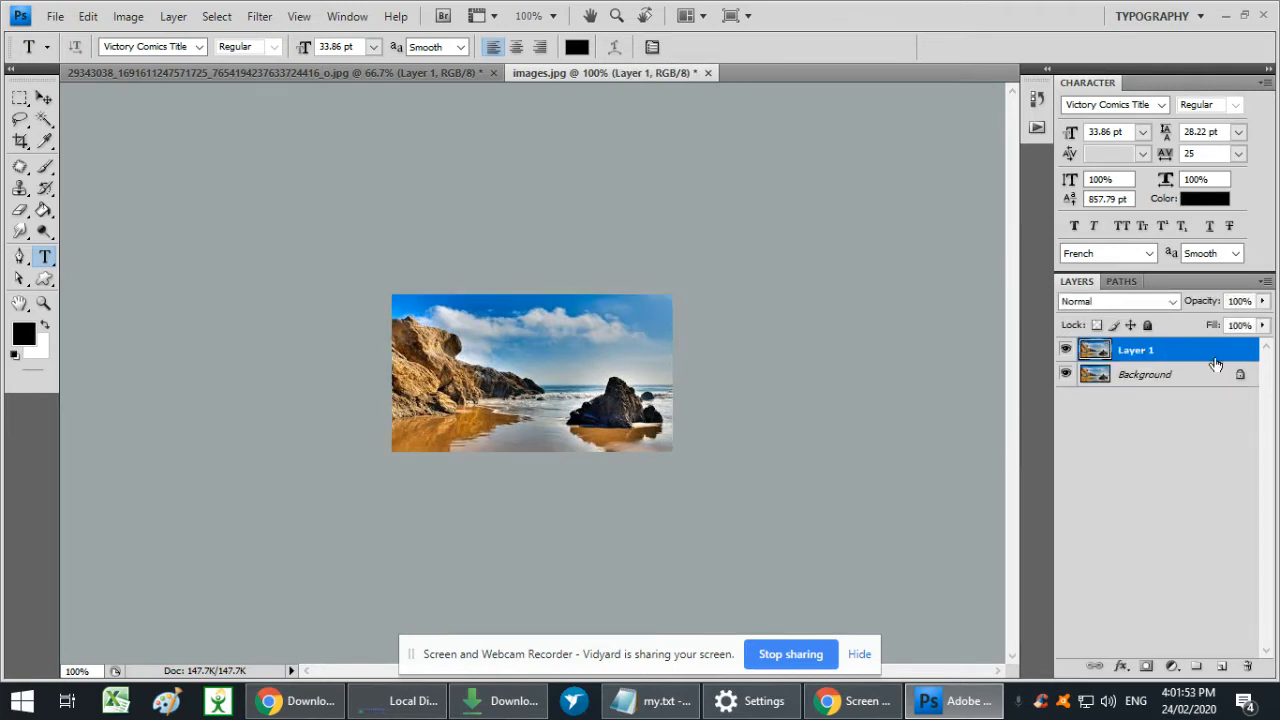
key(ctrl+z)
key(ctrl+Tab)
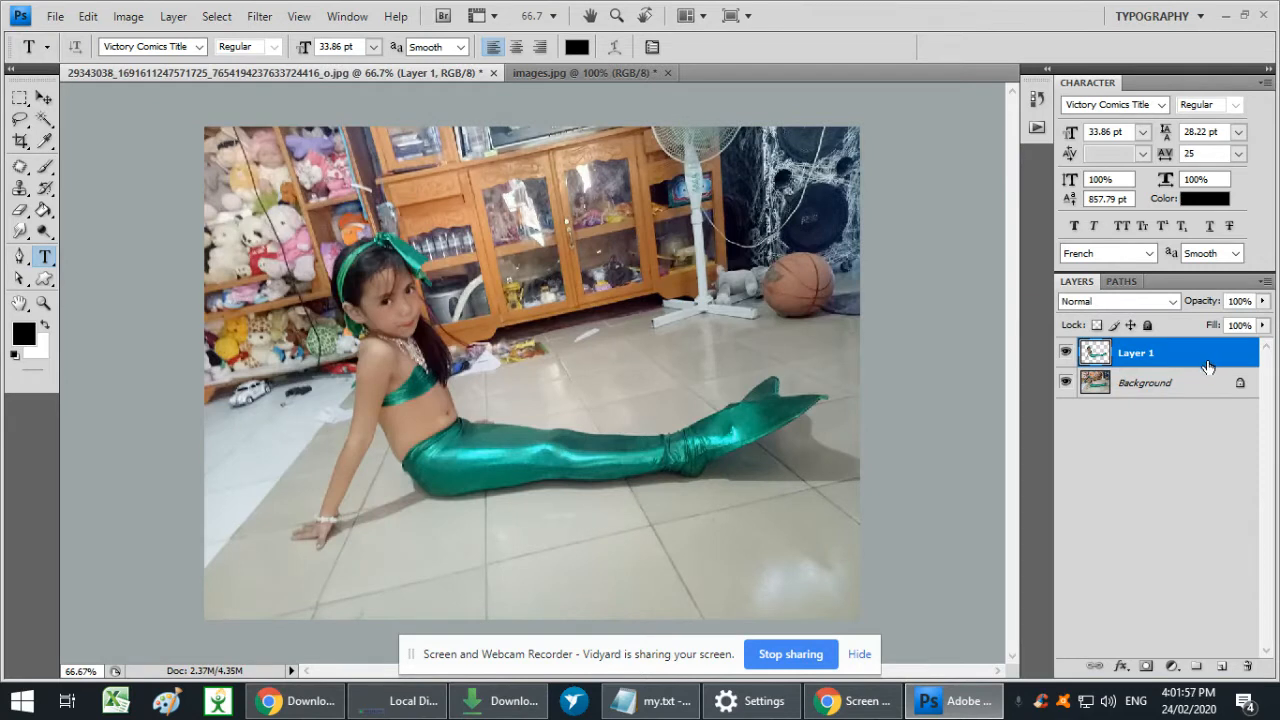
click(1159, 379)
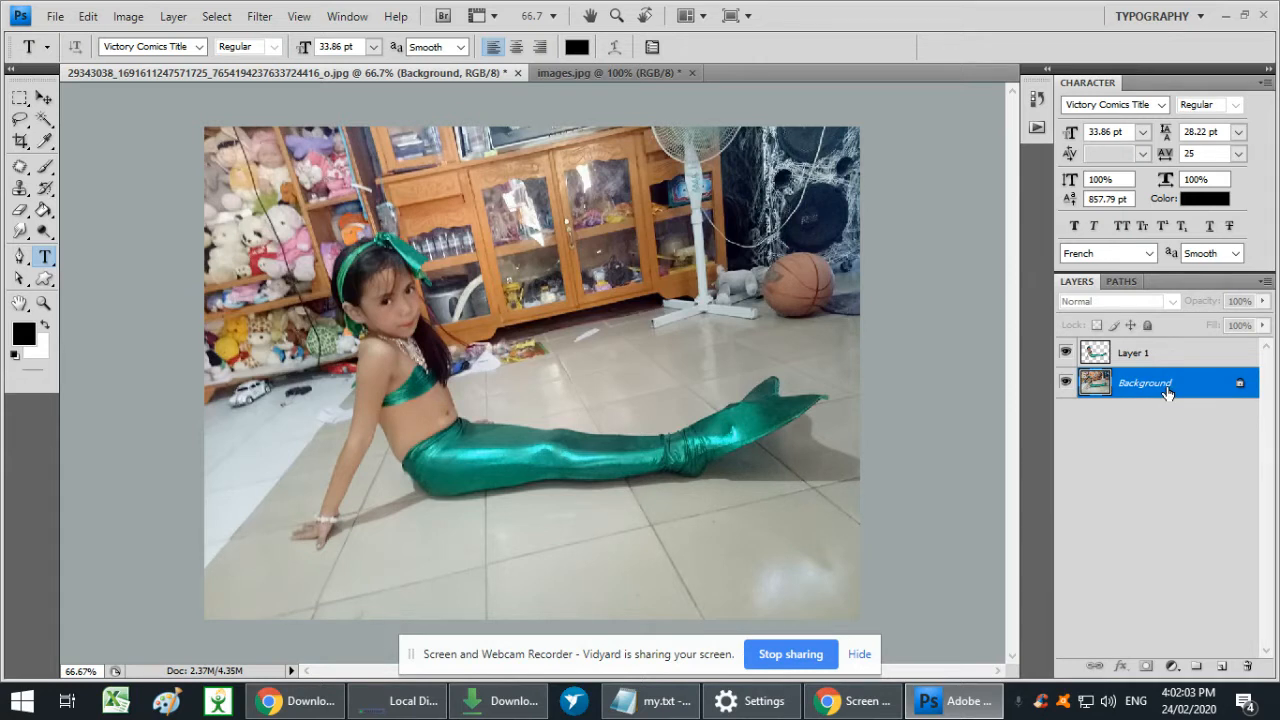
key(ctrl+v)
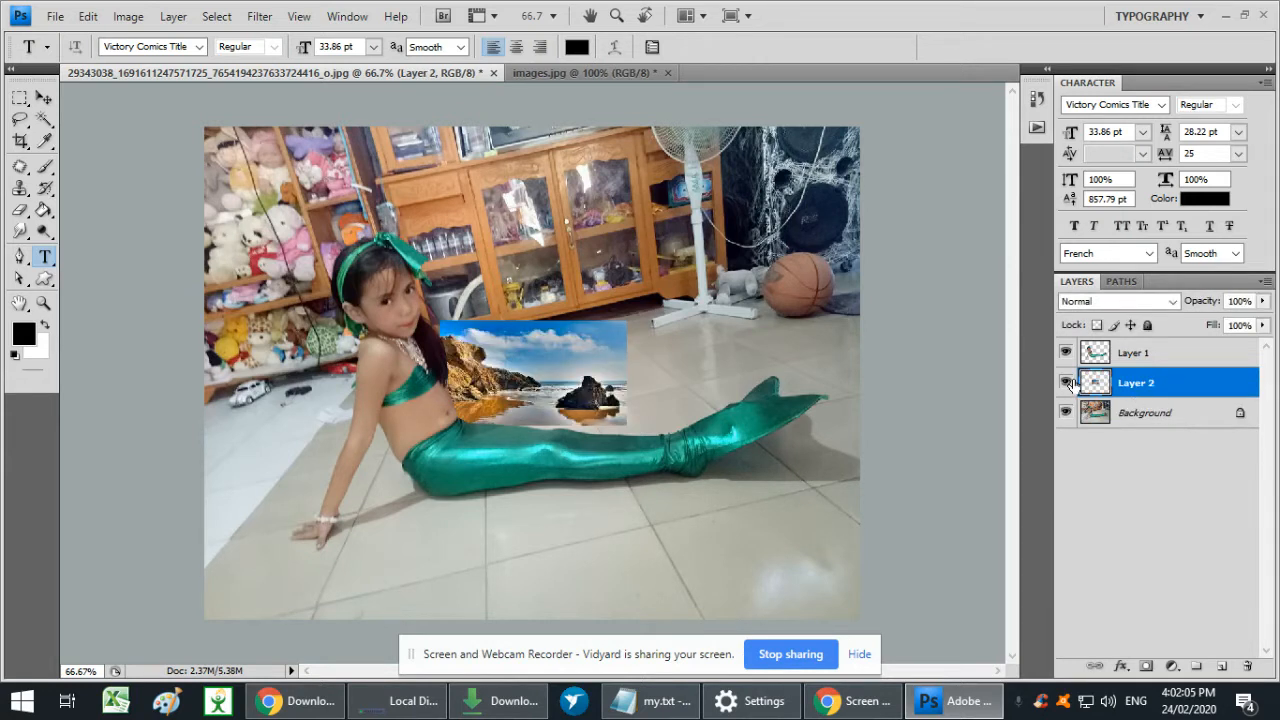
click(1066, 383)
click(1066, 383)
- Enlarge and reposition the pasted beach layer until it covers the whole canvas behind the girl, and apply the transformation
click(1162, 422)
click(1153, 390)
key(ctrl+t)
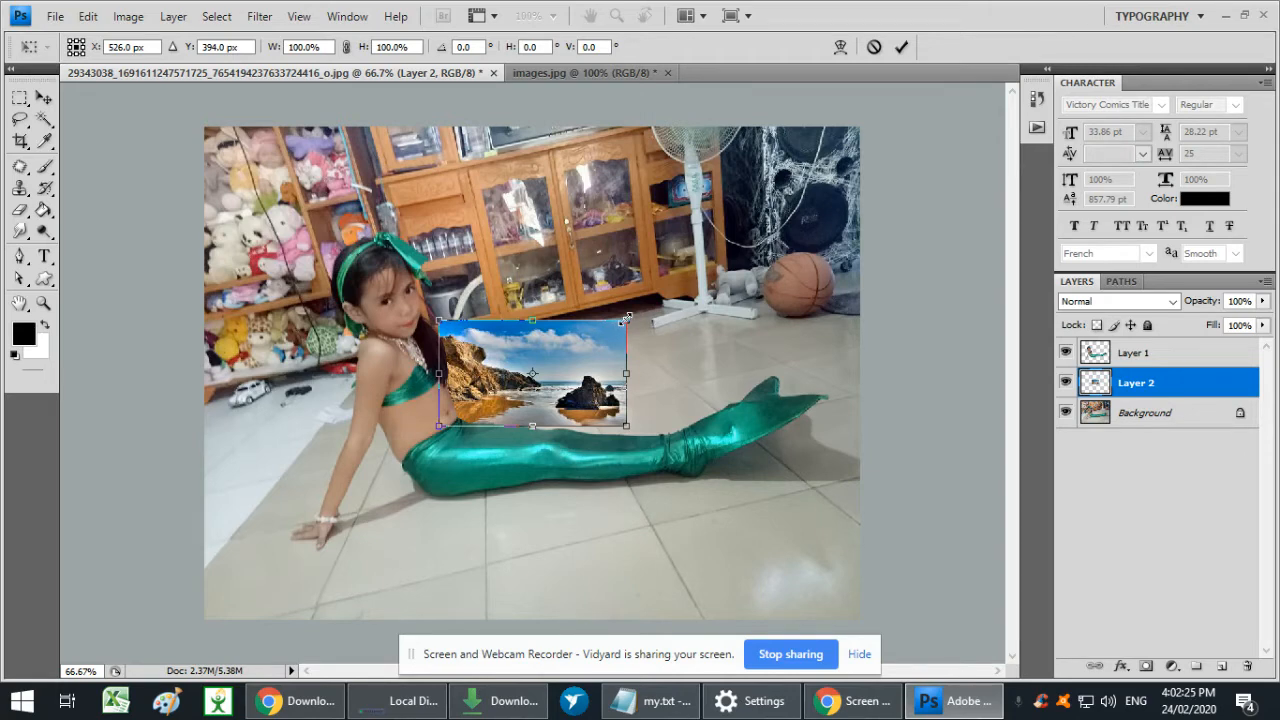
drag(625, 319, 665, 299)
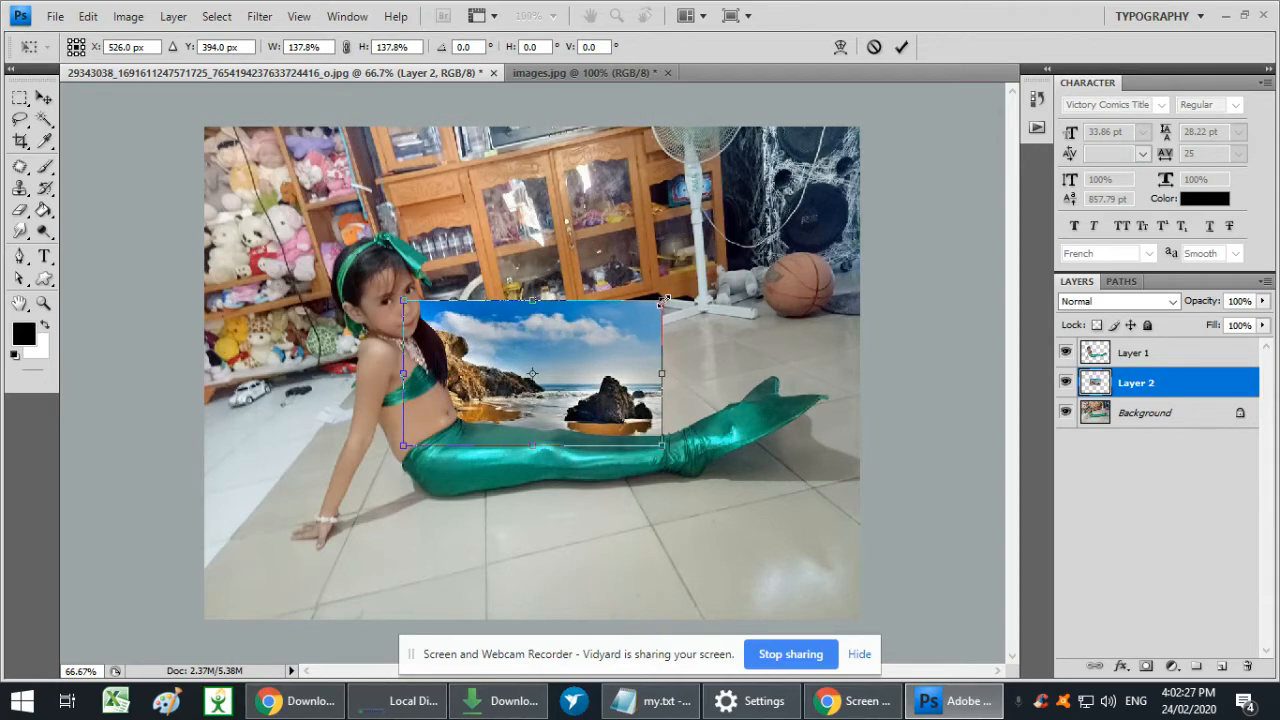
drag(664, 300, 900, 166)
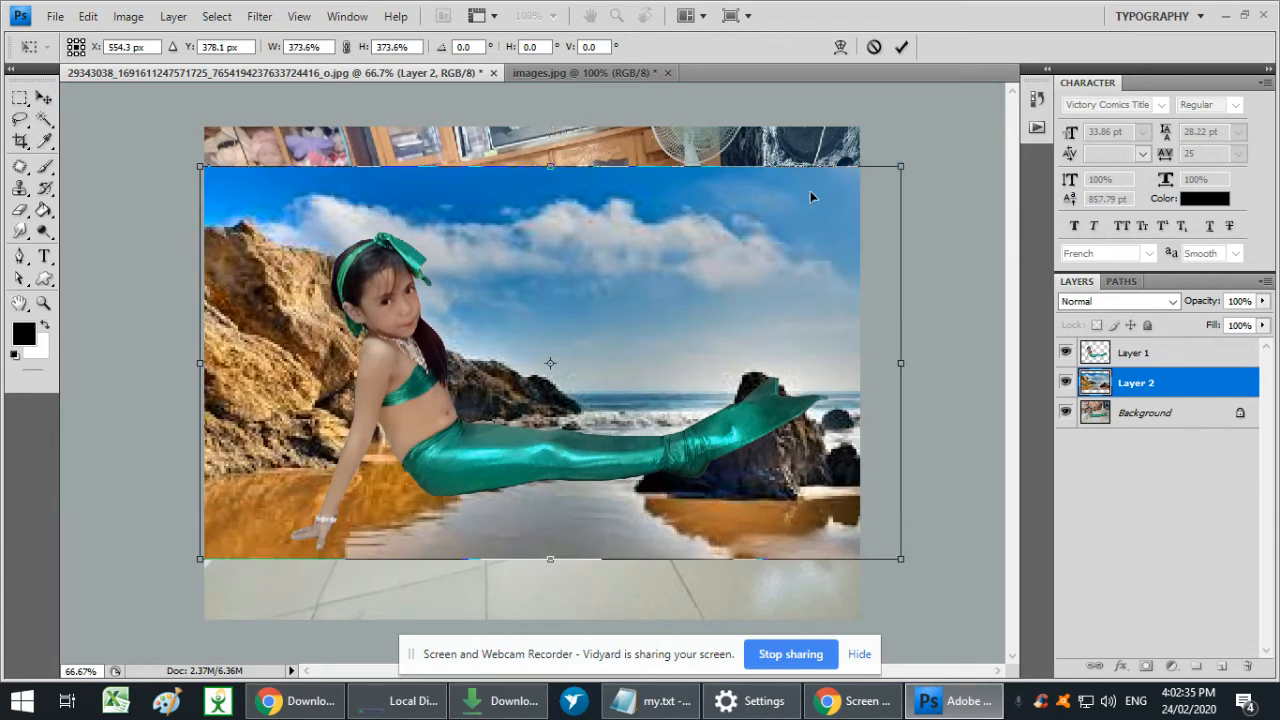
drag(728, 272, 724, 229)
key(ctrl+minus)
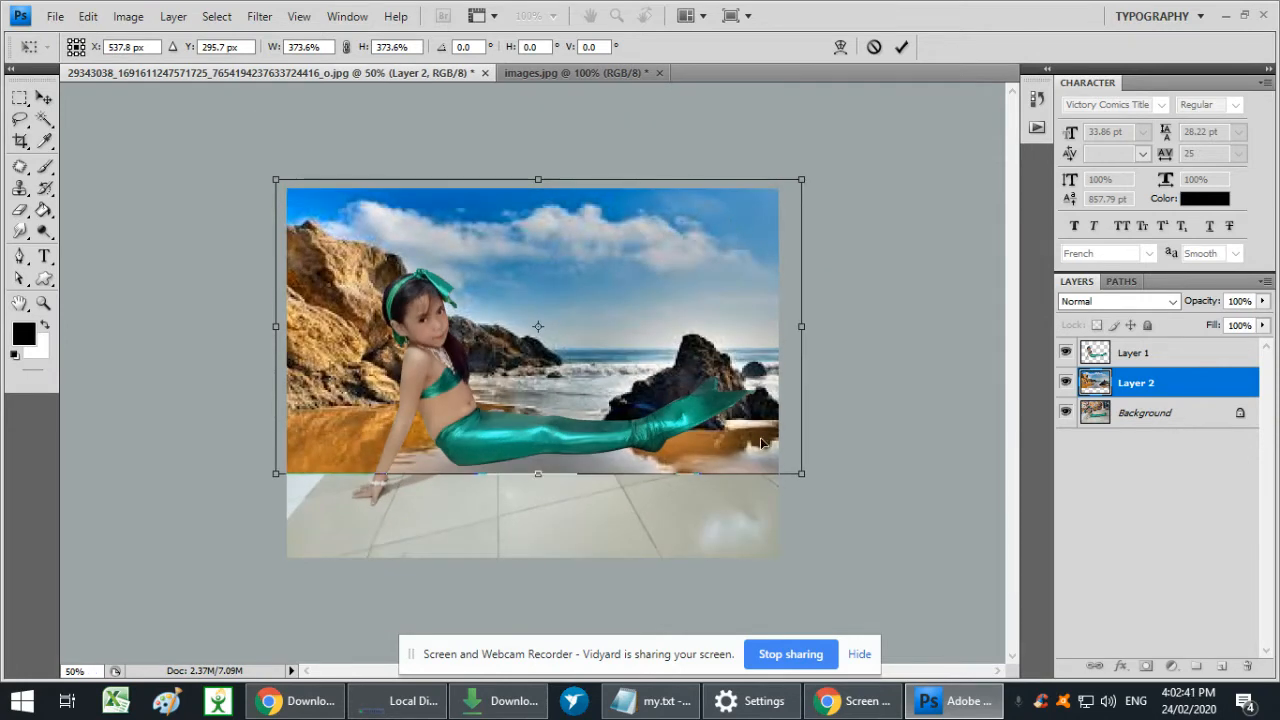
drag(805, 483, 718, 492)
key(Return)
key(t)
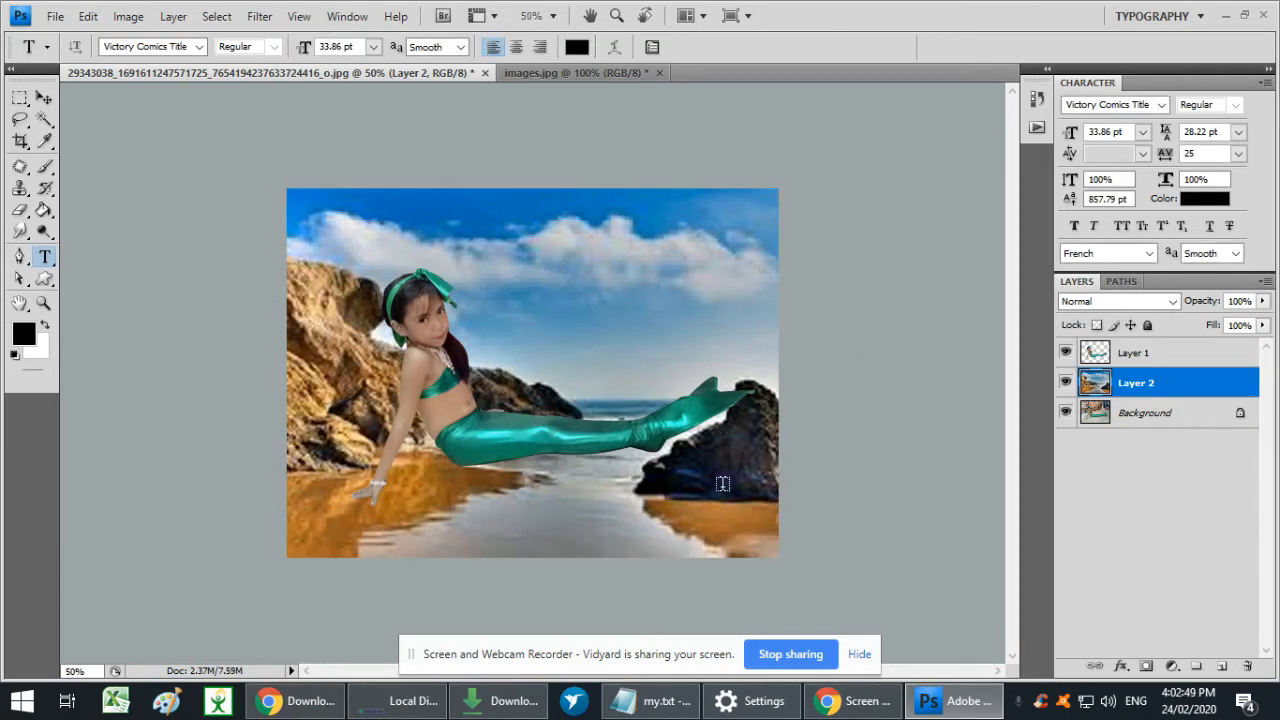
- Scale down the girl's cut-out on Layer 1 and place her on the wet sand in the lower left of the beach scene
click(1120, 362)
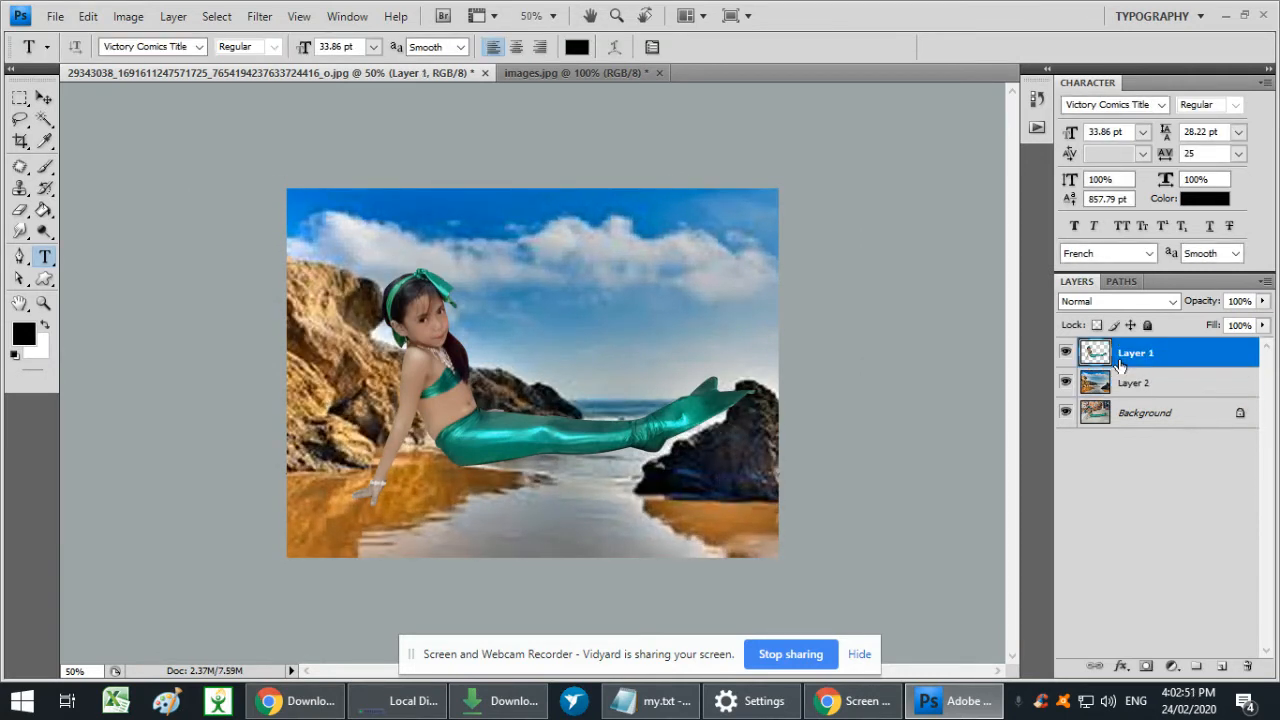
click(1066, 354)
click(1066, 354)
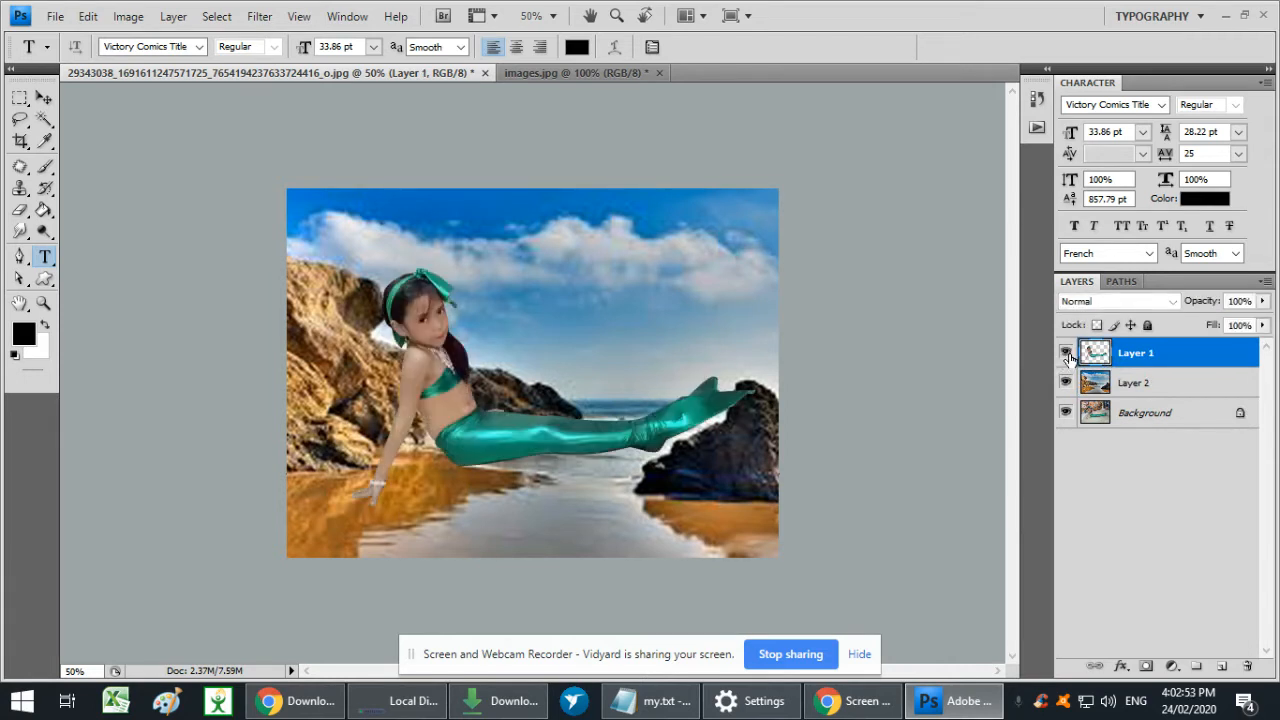
click(1066, 354)
click(1066, 354)
key(ctrl+t)
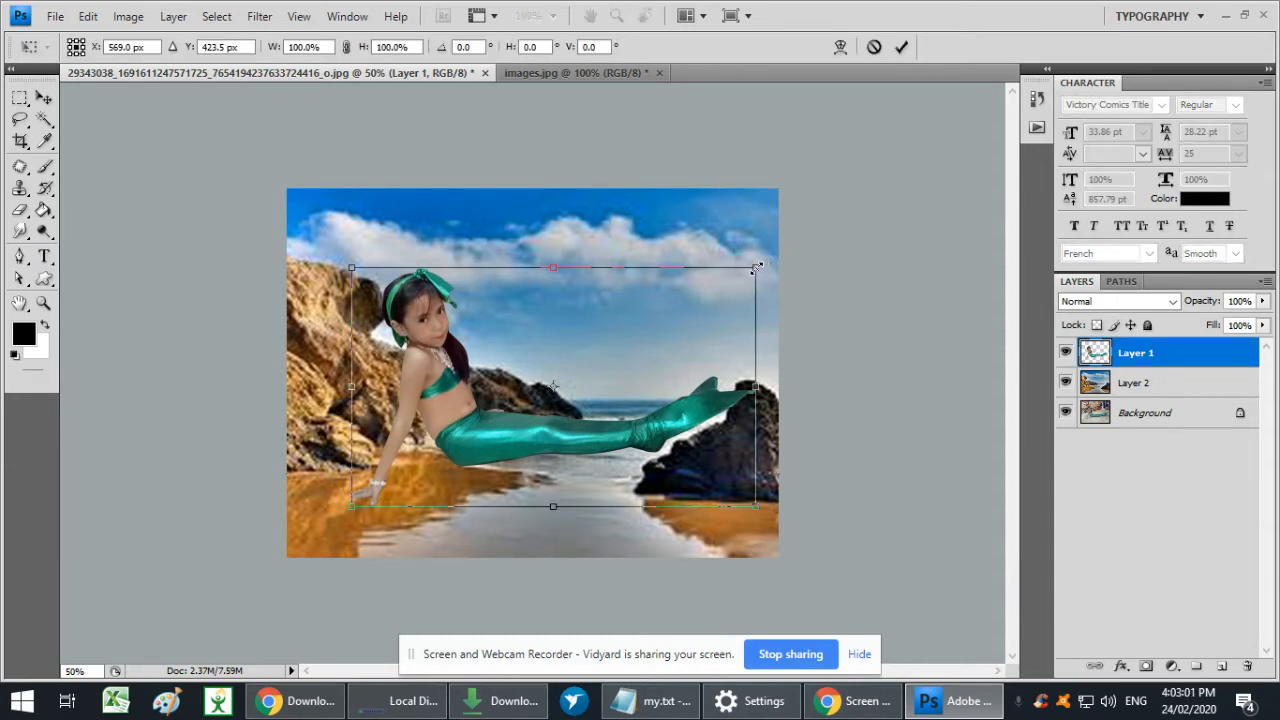
drag(757, 266, 678, 312)
drag(630, 348, 547, 445)
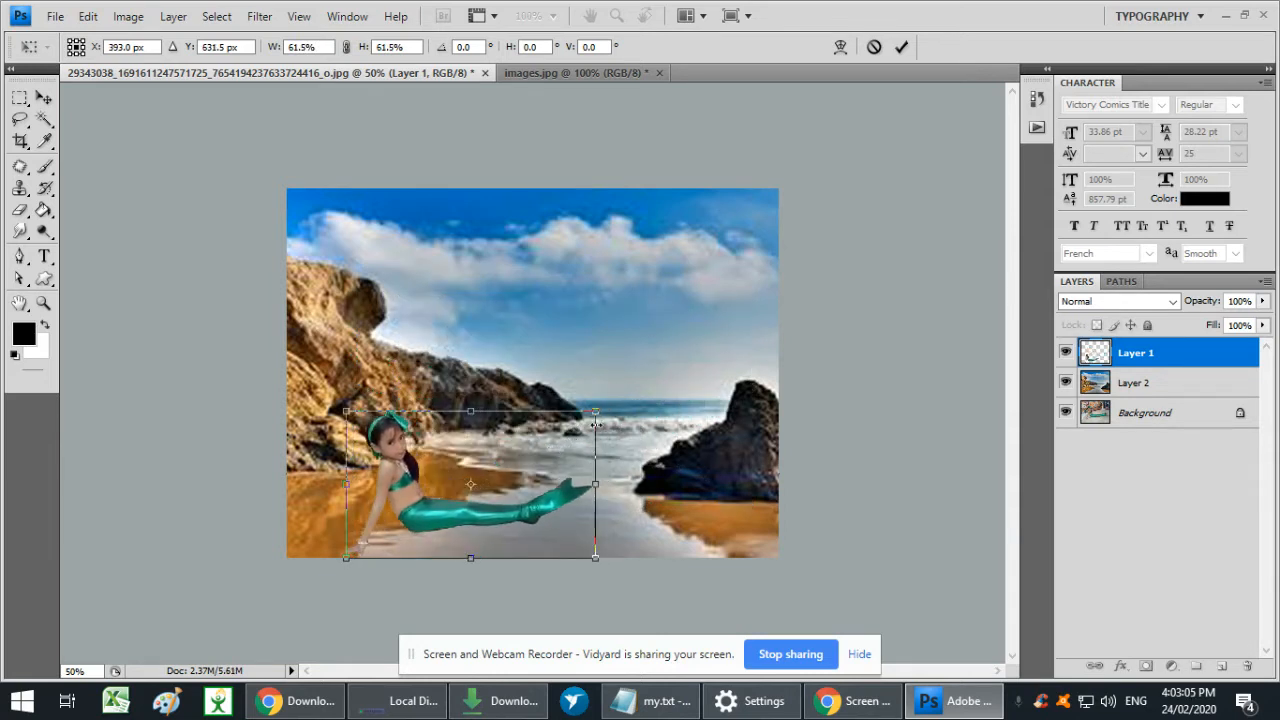
drag(596, 410, 641, 402)
drag(554, 463, 583, 446)
key(Return)
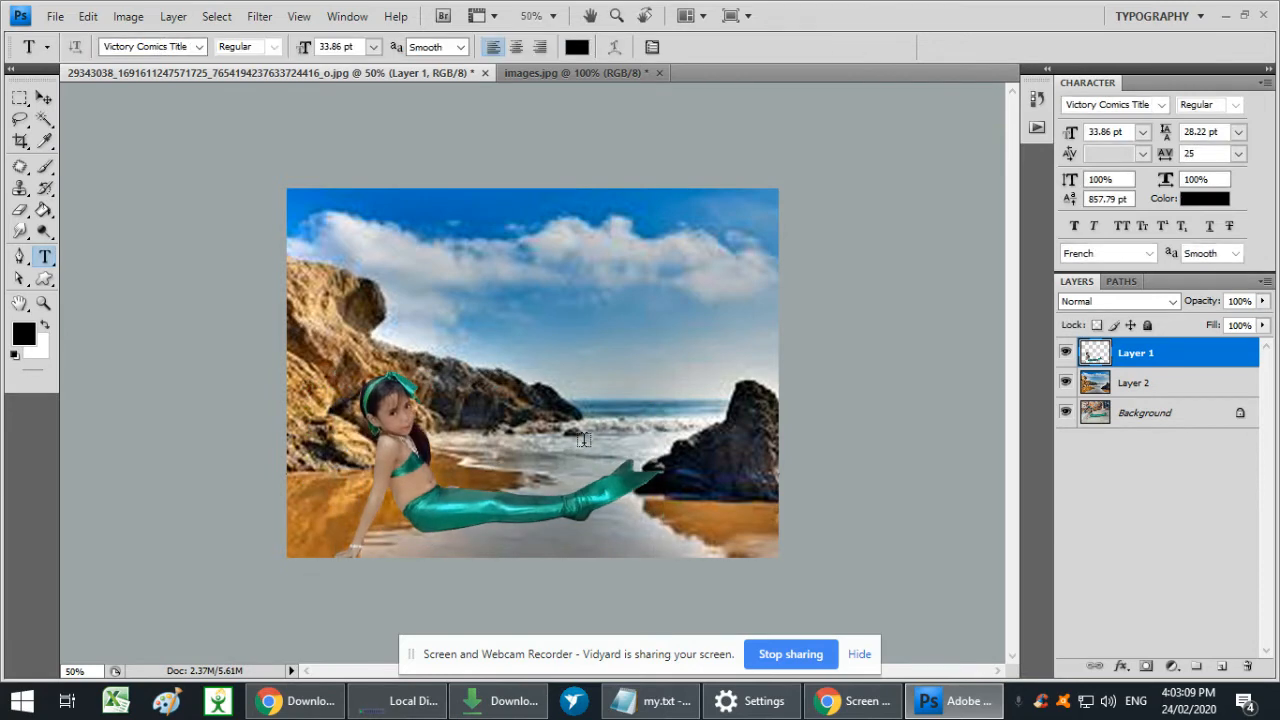
key(ctrl+equal)
key(ctrl+minus)
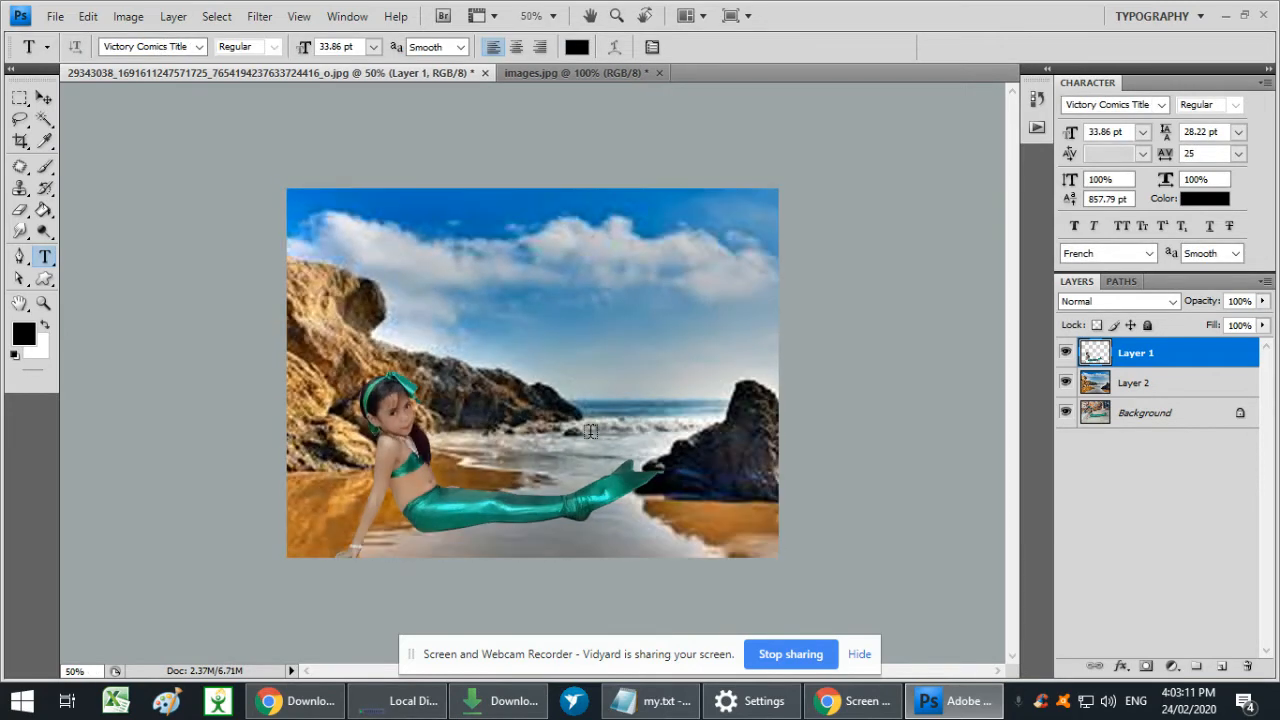
- Switch to Chrome's beach background image results and preview the Alamy Thai beach and Twenty20 splashing rock pictures
click(296, 700)
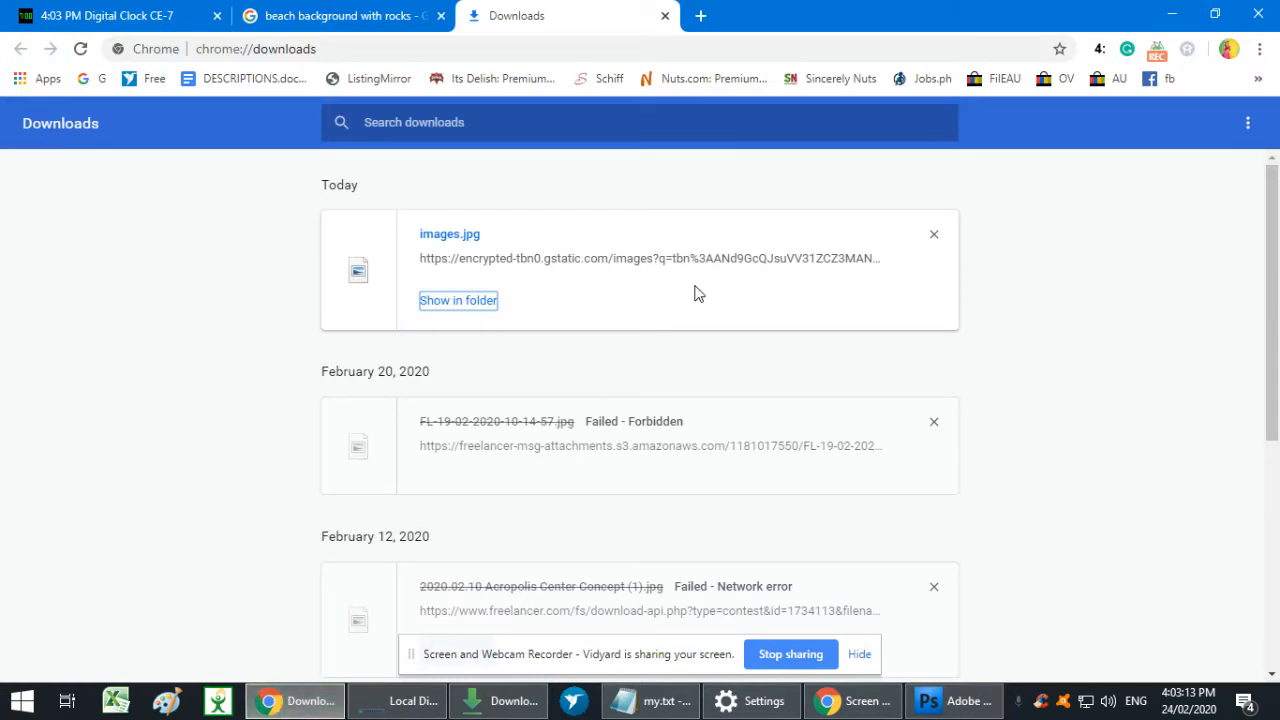
click(371, 15)
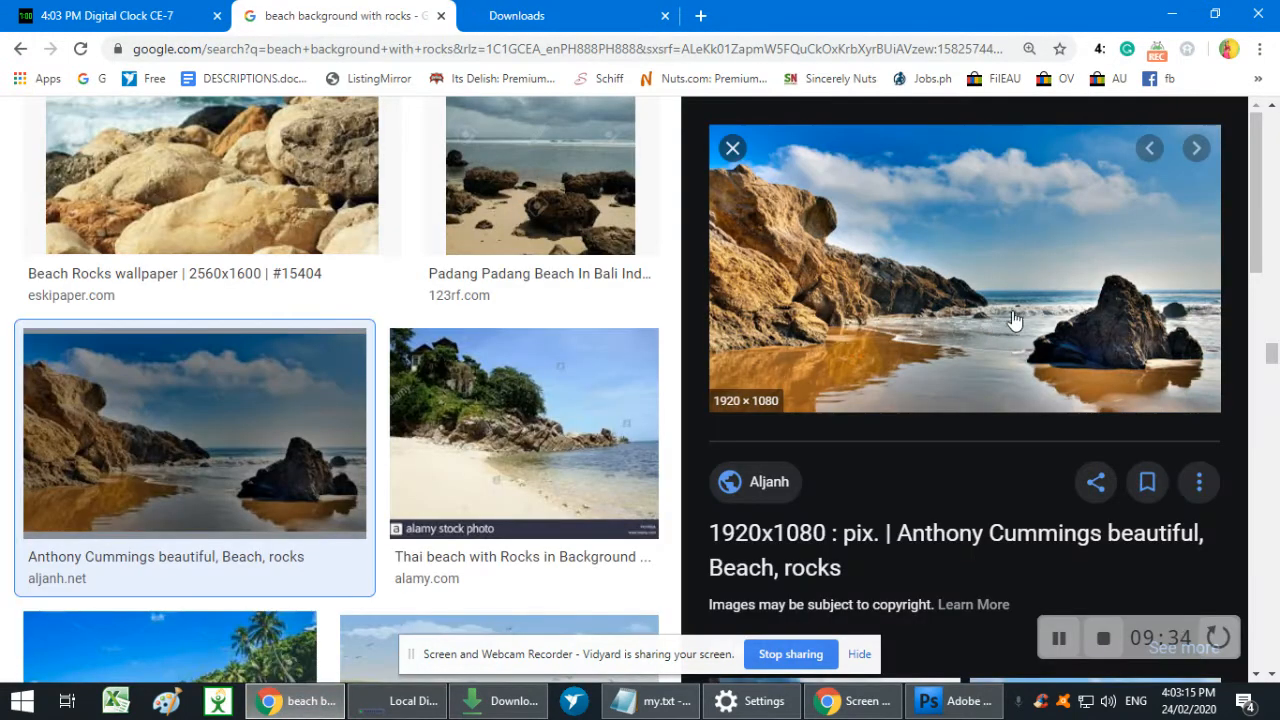
scroll(1017, 320, down, 2)
click(529, 457)
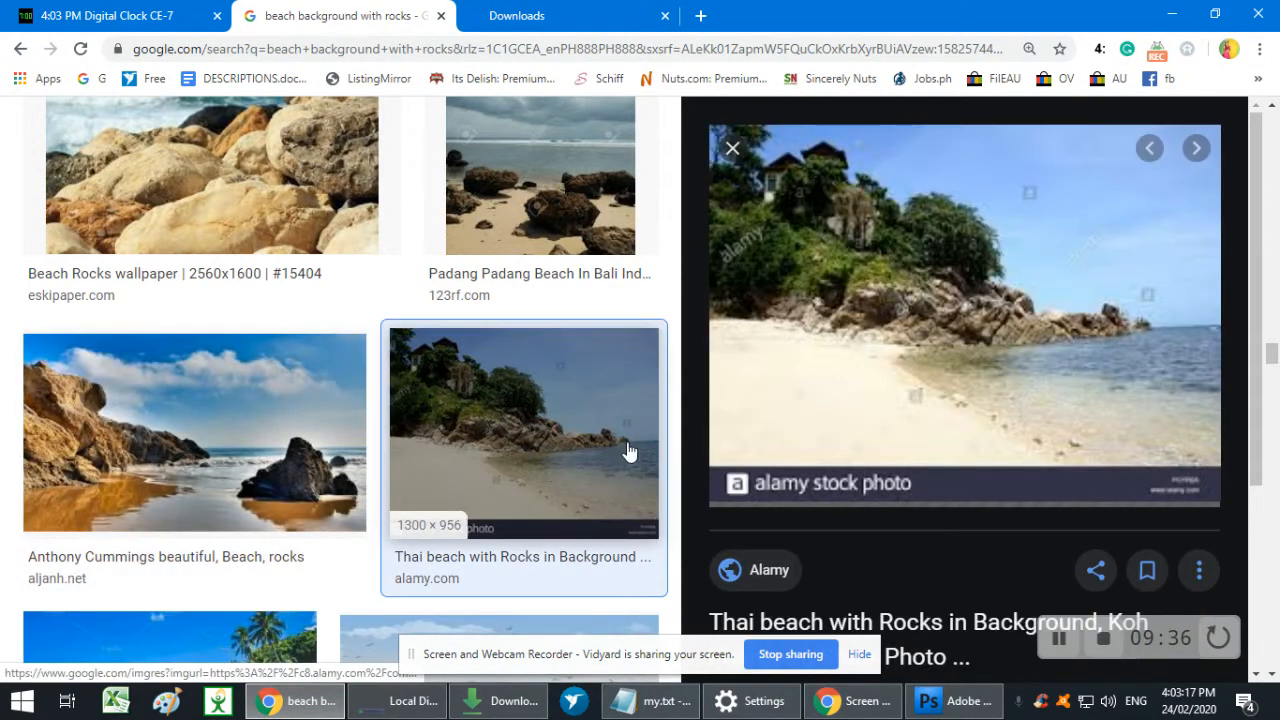
click(733, 150)
scroll(740, 280, down, 5)
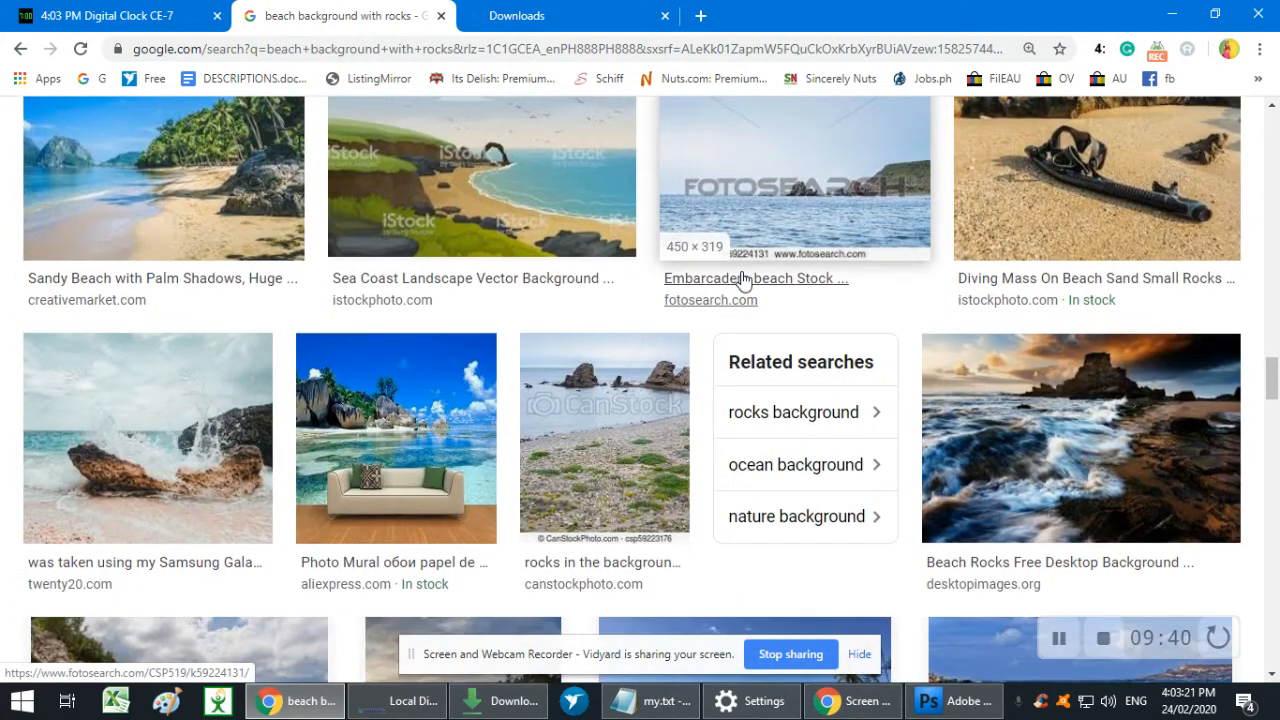
scroll(741, 280, down, 1)
scroll(208, 279, down, 1)
click(208, 279)
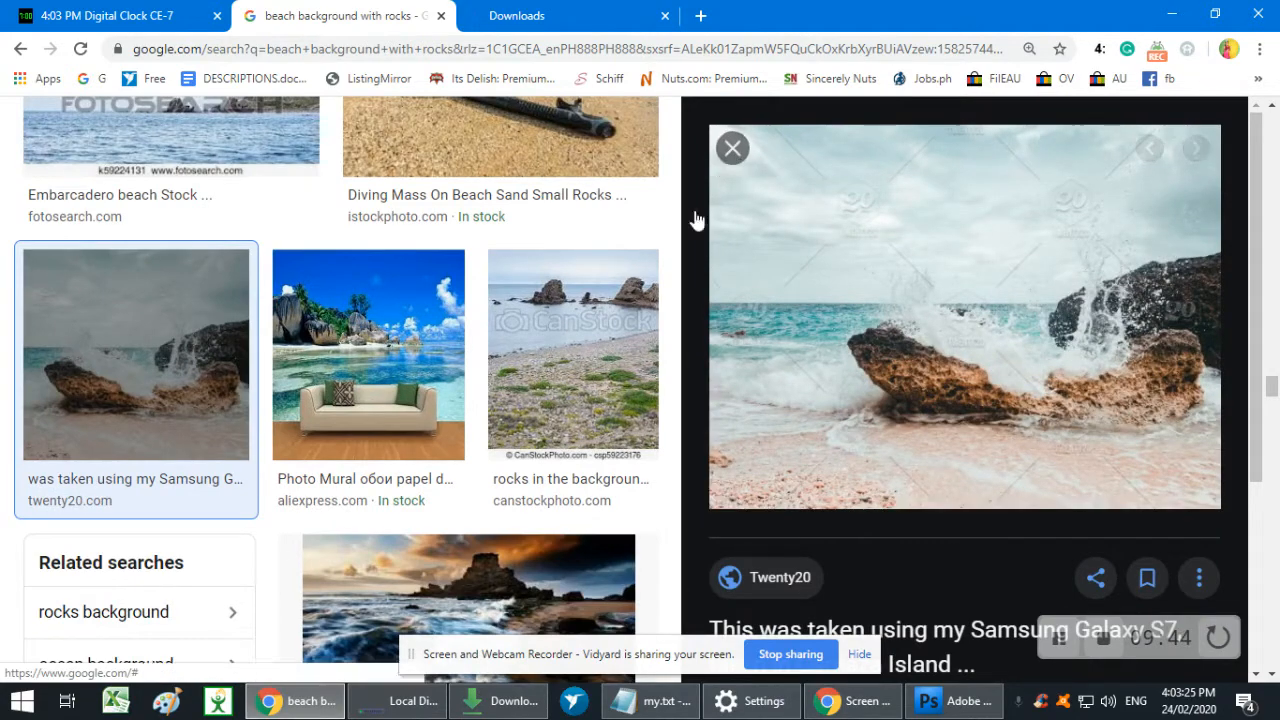
click(732, 148)
- Look further through the beach image results and preview the bestfunforall.com picture of a large rock in turquoise water
scroll(774, 320, down, 3)
scroll(776, 318, down, 1)
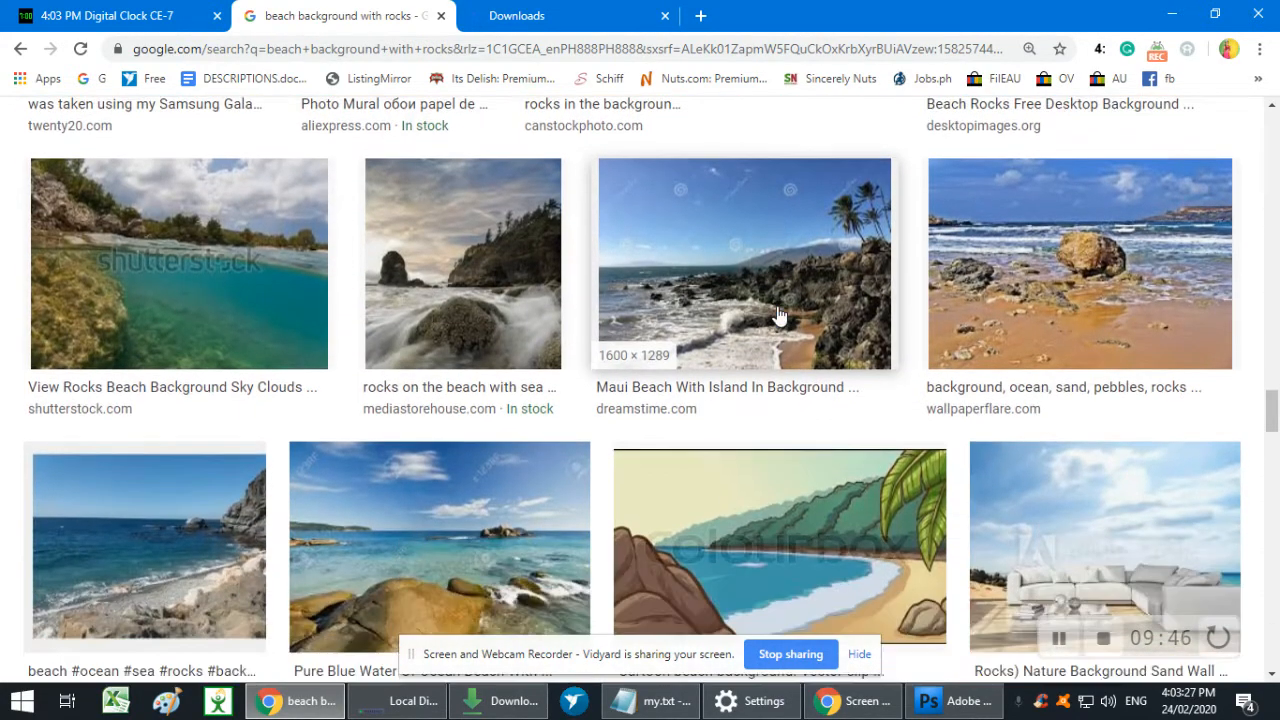
scroll(779, 316, down, 1)
scroll(780, 315, down, 3)
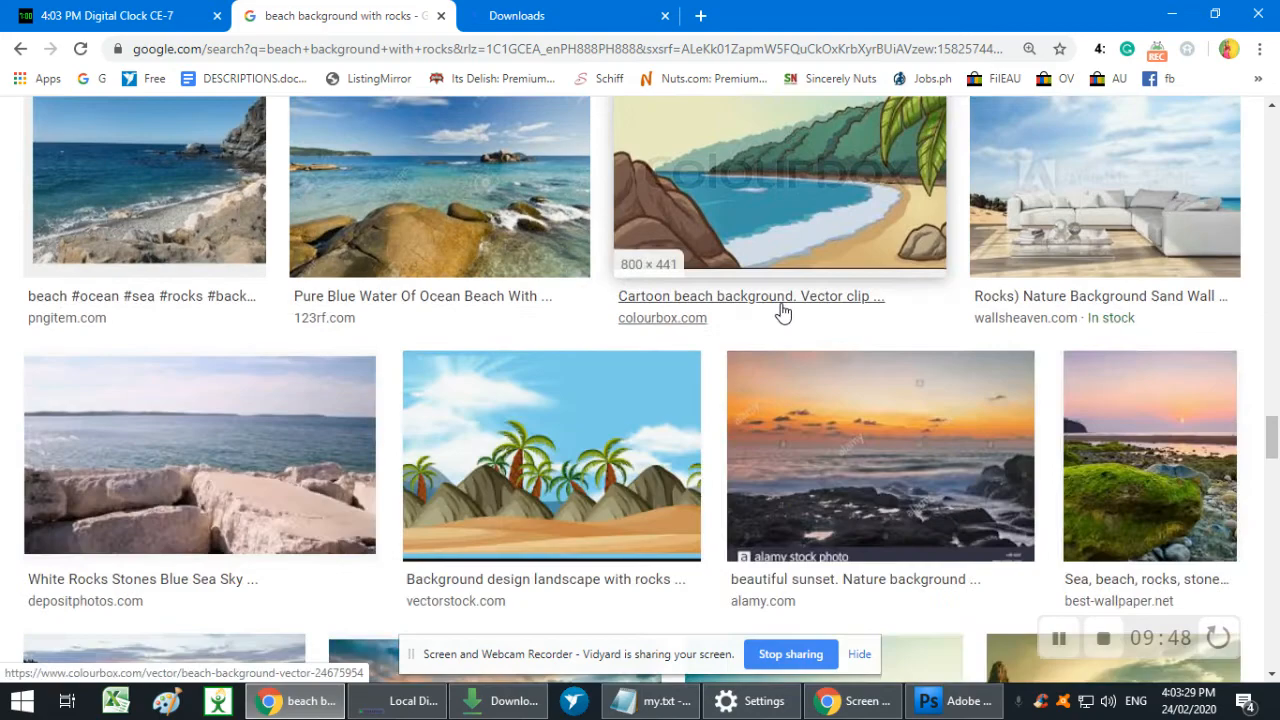
scroll(783, 313, down, 4)
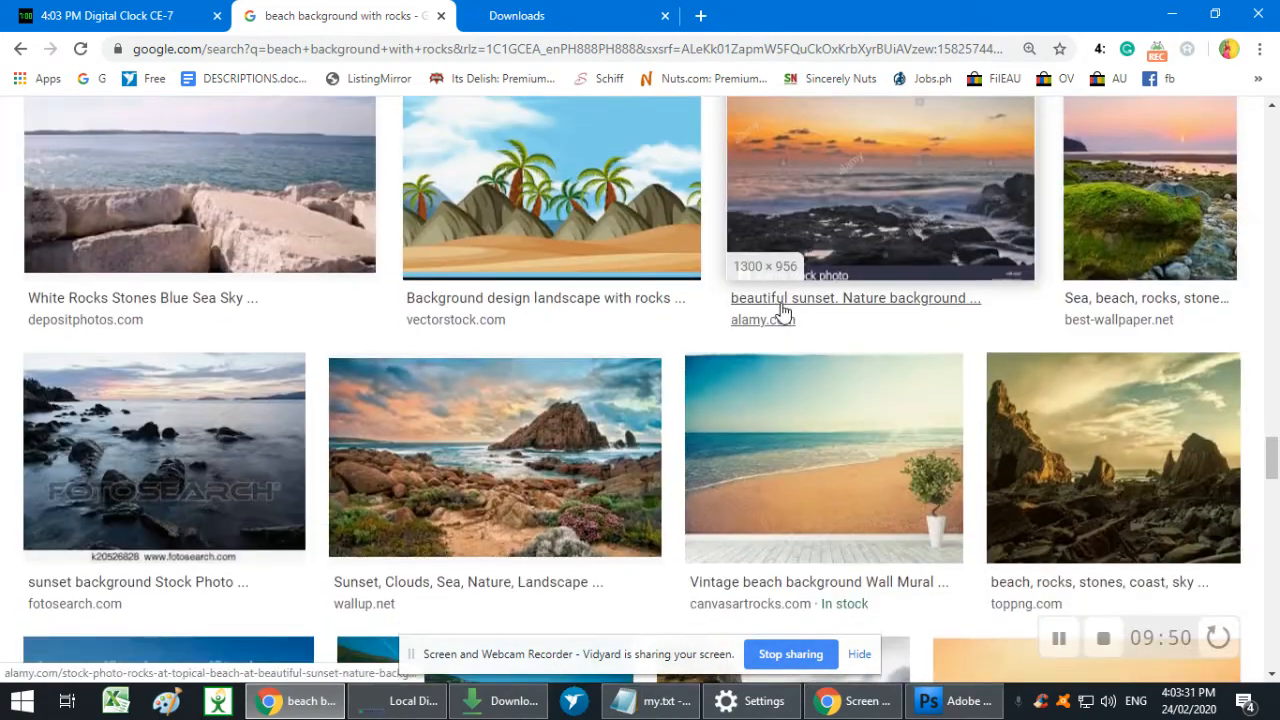
scroll(783, 313, down, 8)
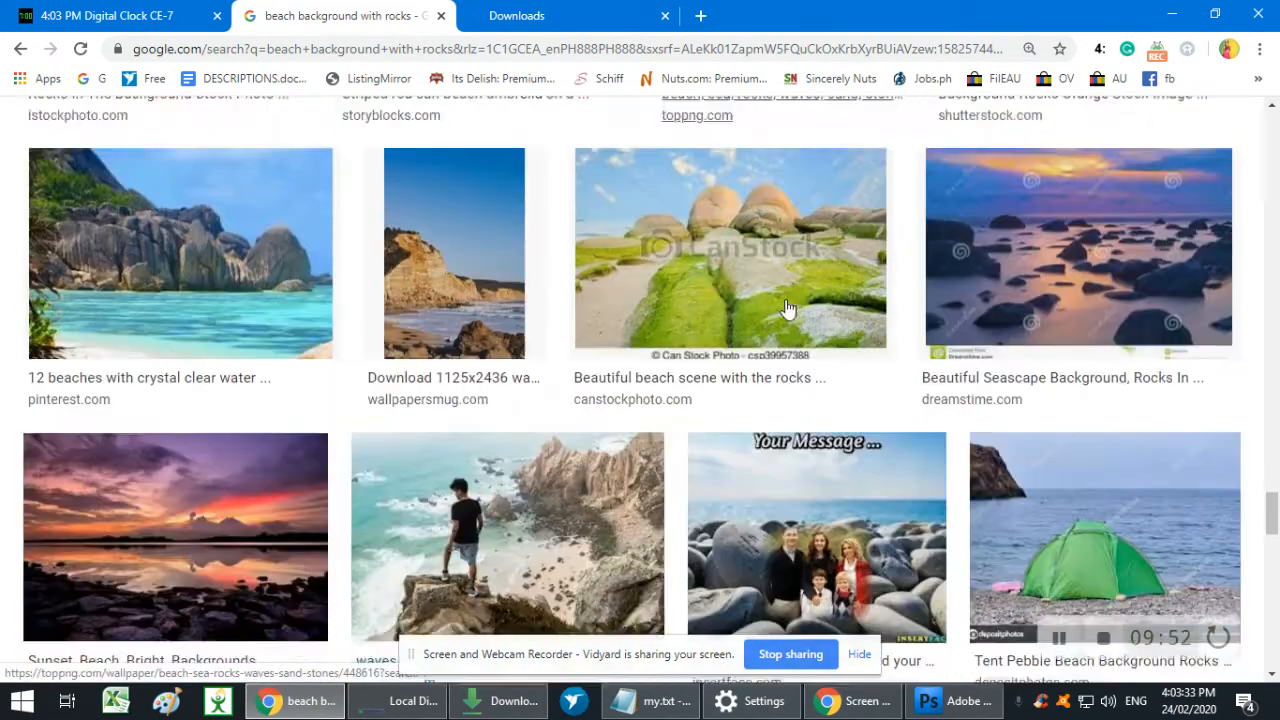
scroll(789, 309, down, 3)
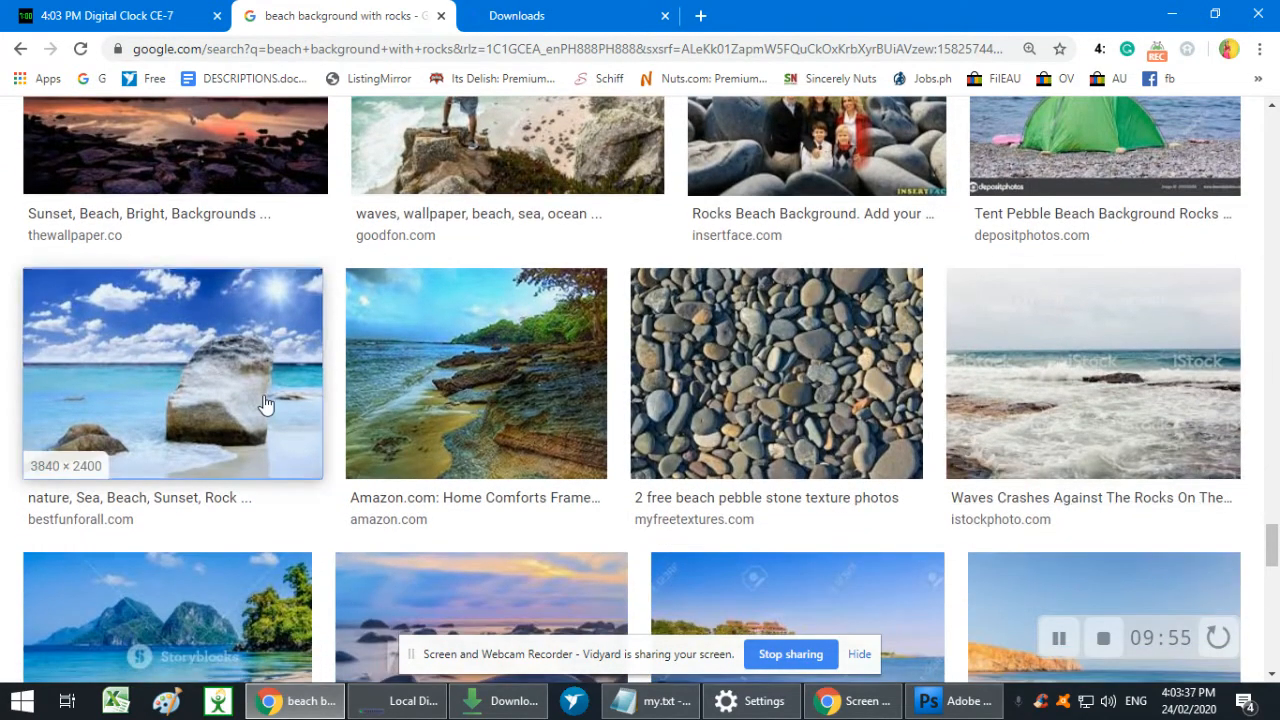
click(265, 404)
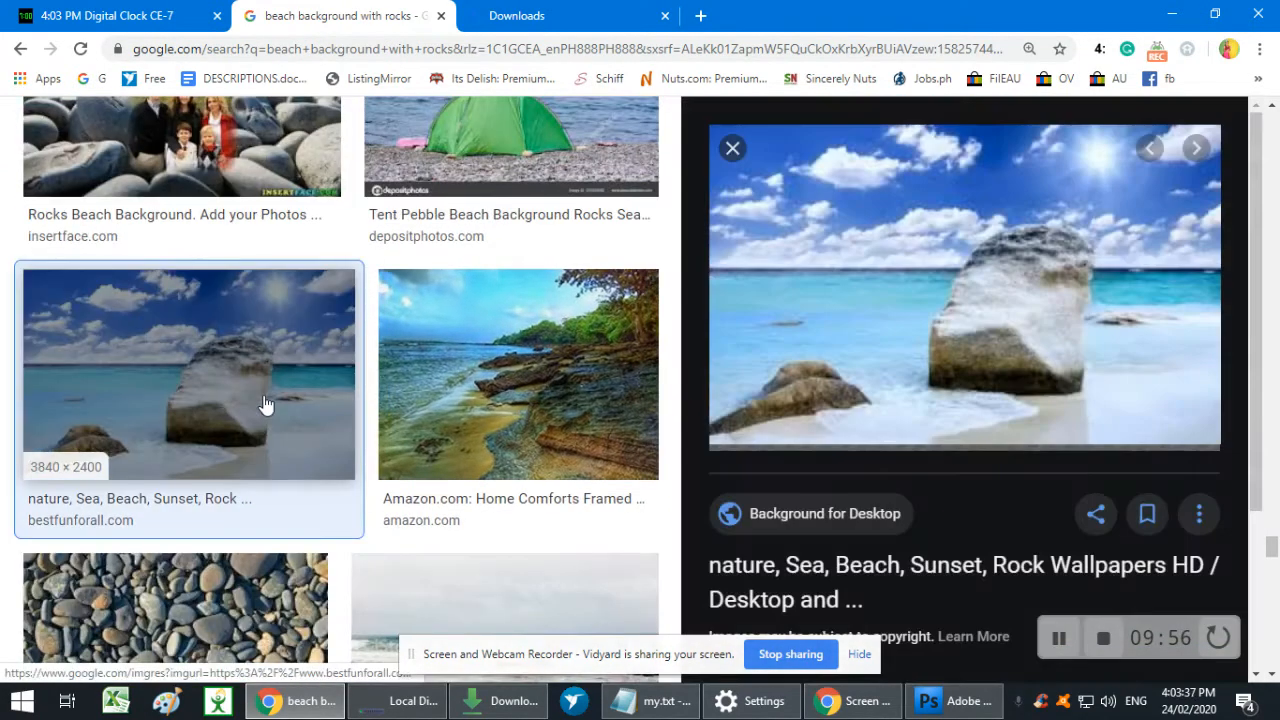
drag(773, 165, 660, 314)
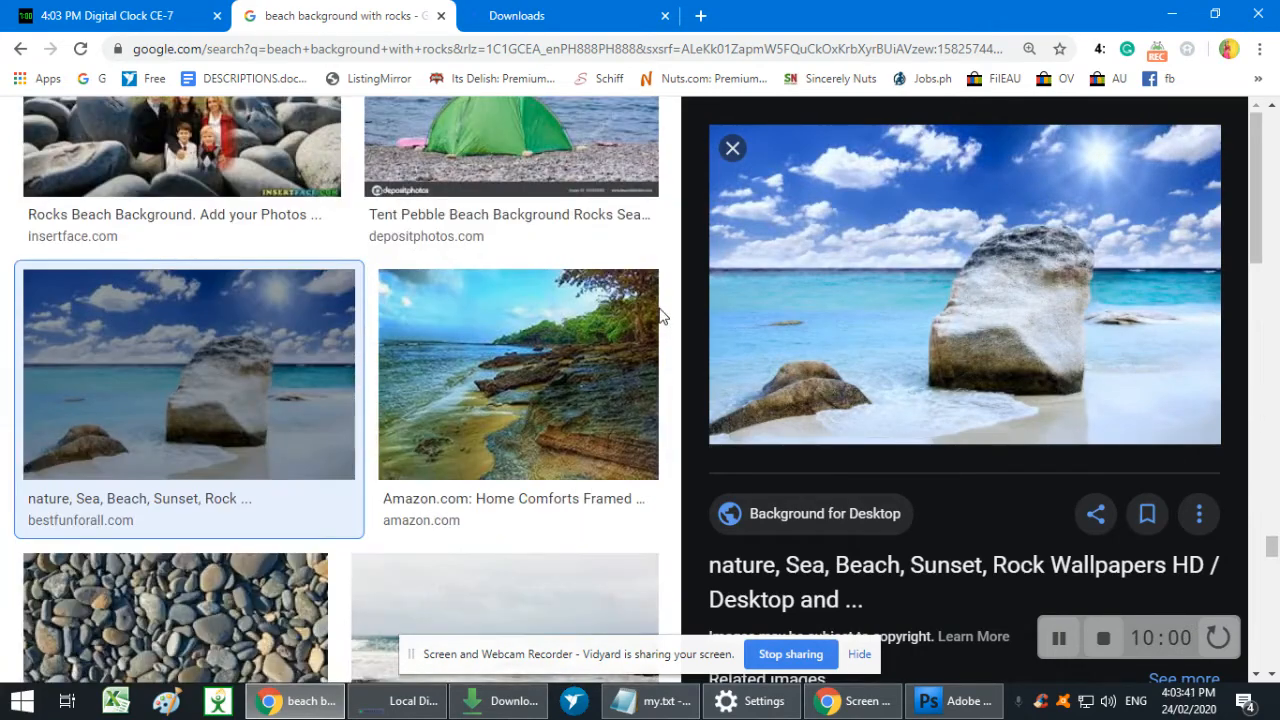
scroll(660, 314, down, 3)
scroll(900, 340, down, 2)
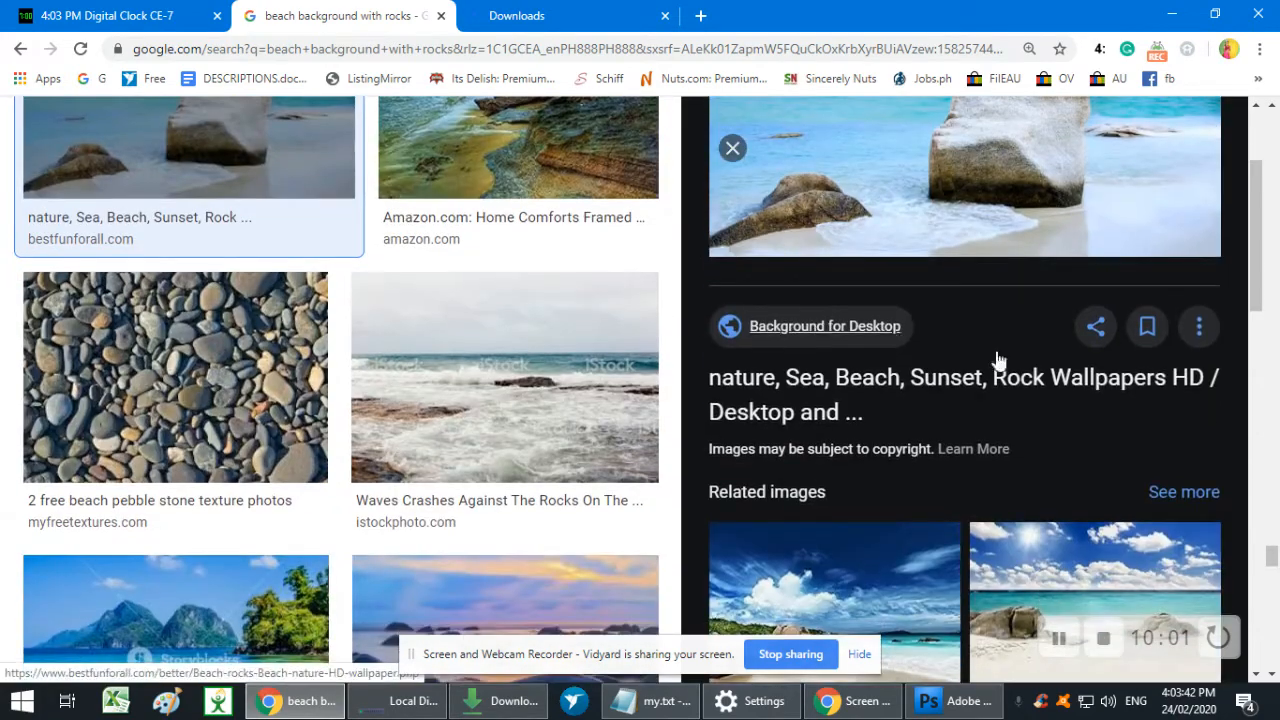
click(731, 149)
- Look through the remaining image results for beach backgrounds with rocks to find a suitable picture, and return to the first results
scroll(480, 300, down, 3)
scroll(765, 395, down, 1)
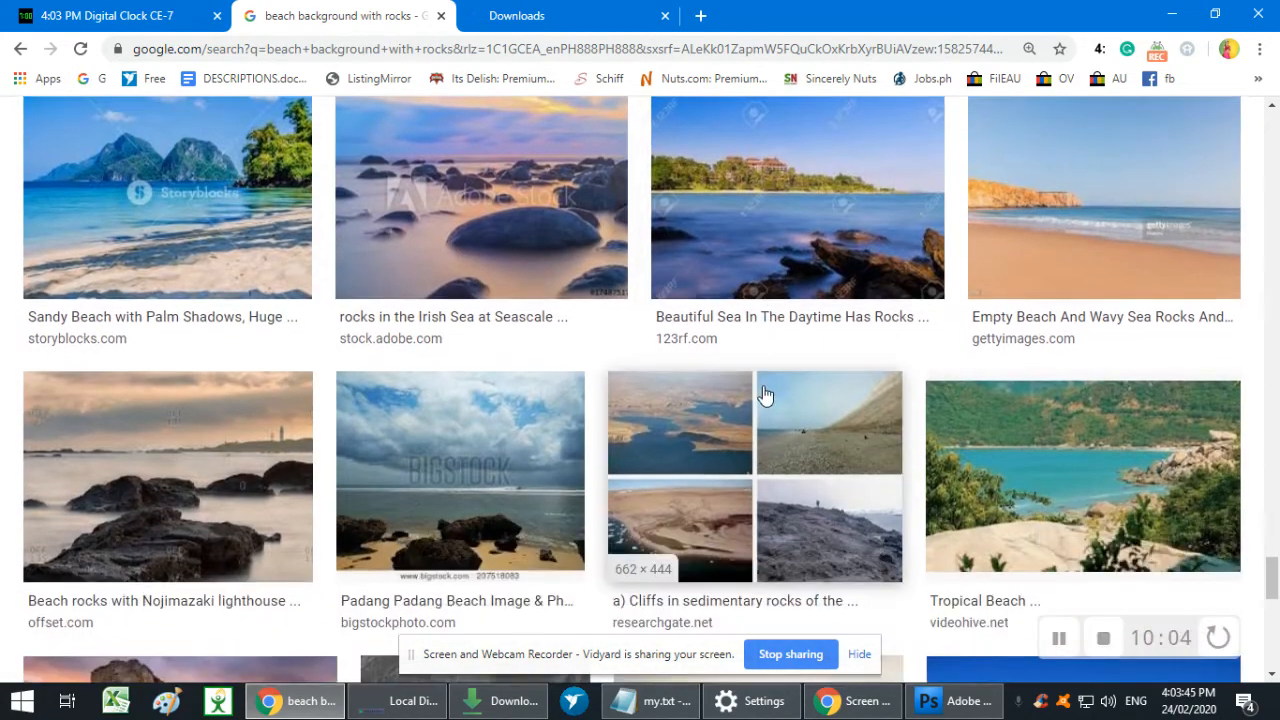
scroll(750, 394, down, 2)
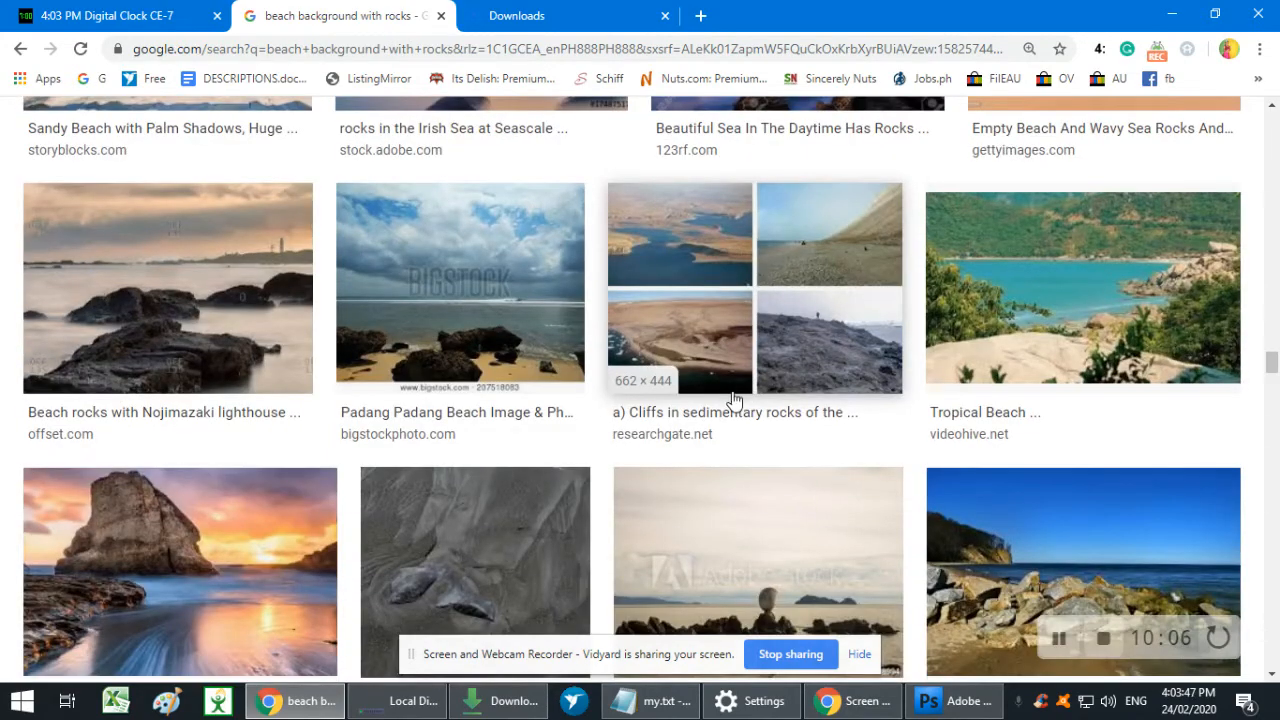
scroll(735, 400, down, 2)
scroll(731, 400, down, 5)
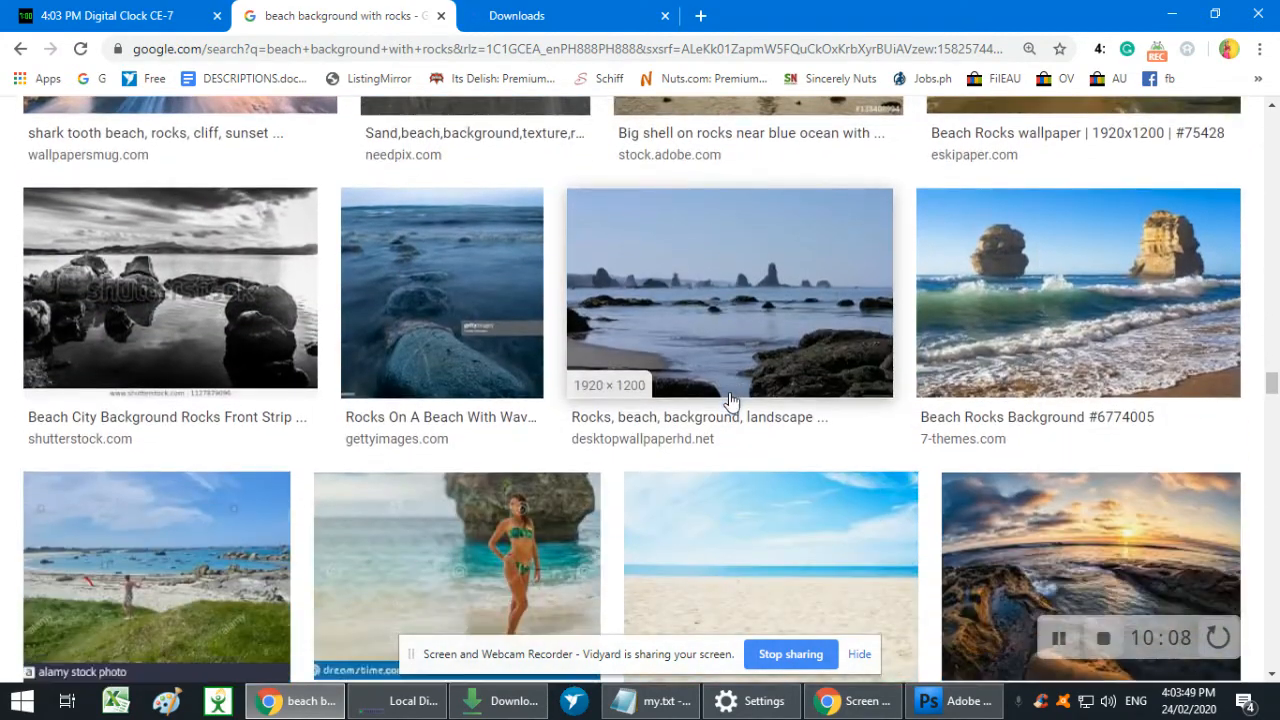
scroll(731, 400, down, 2)
scroll(731, 400, down, 8)
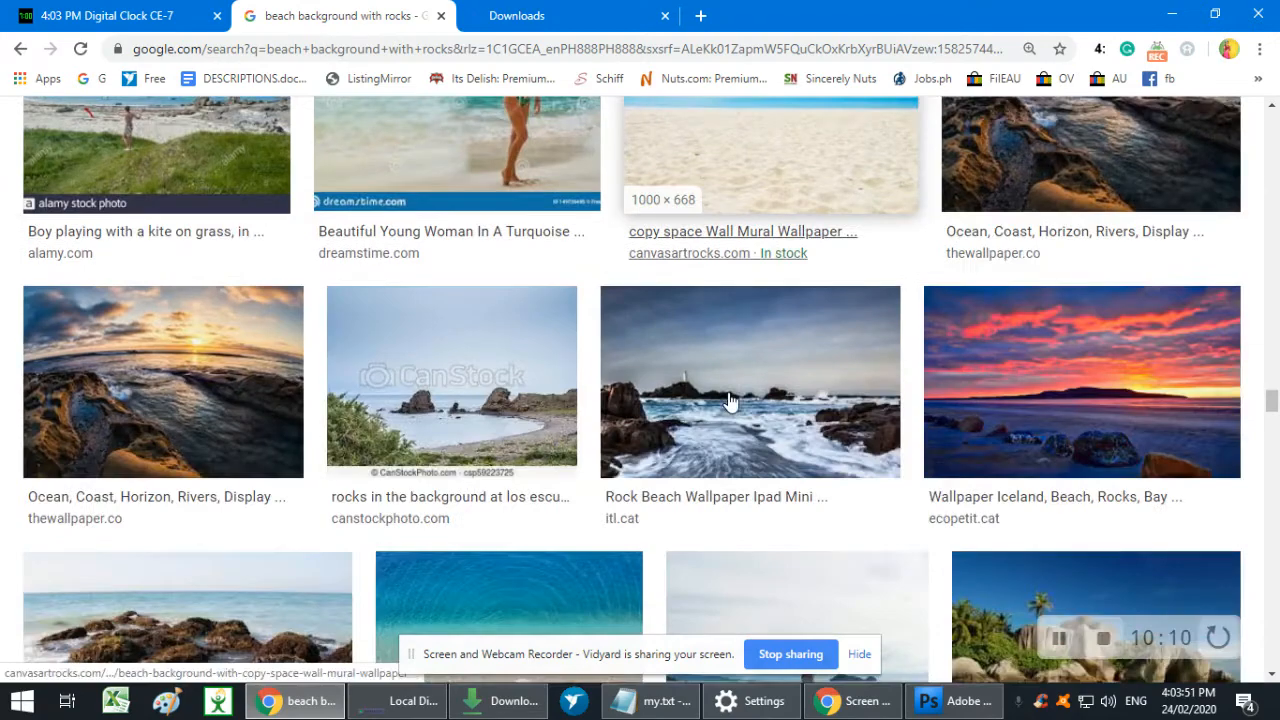
scroll(732, 390, up, 3)
scroll(731, 390, down, 4)
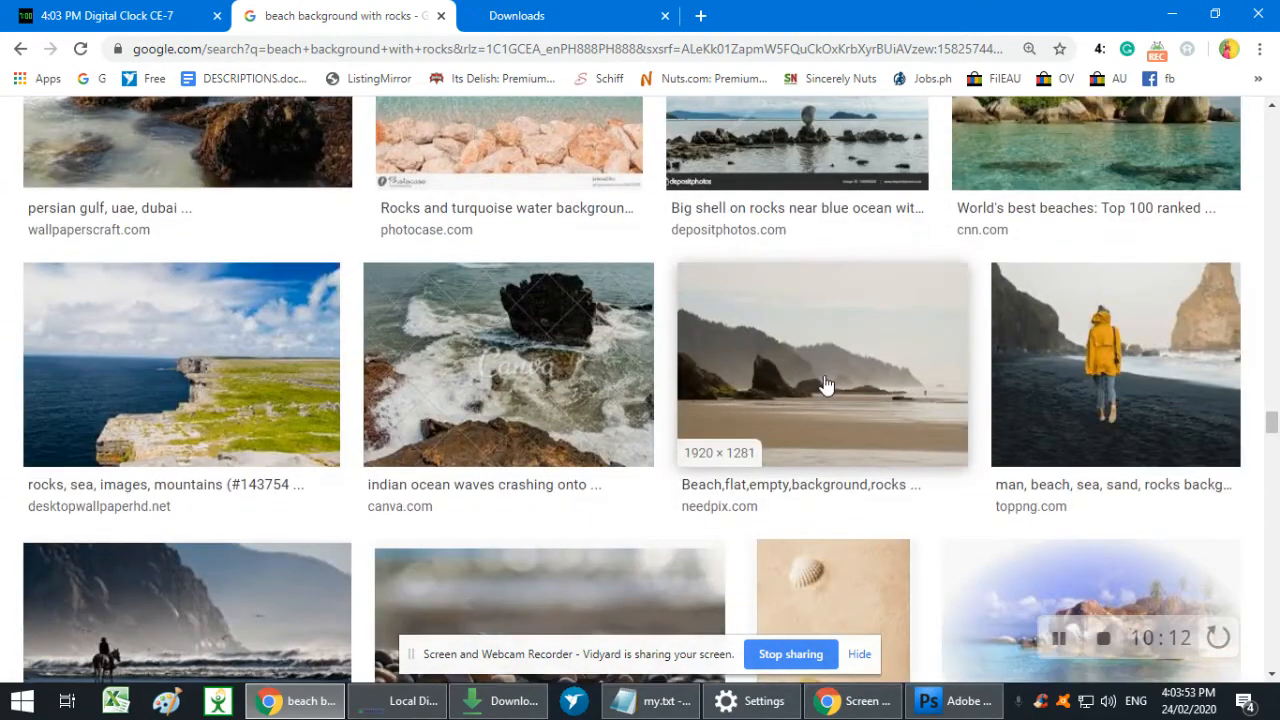
scroll(930, 385, down, 3)
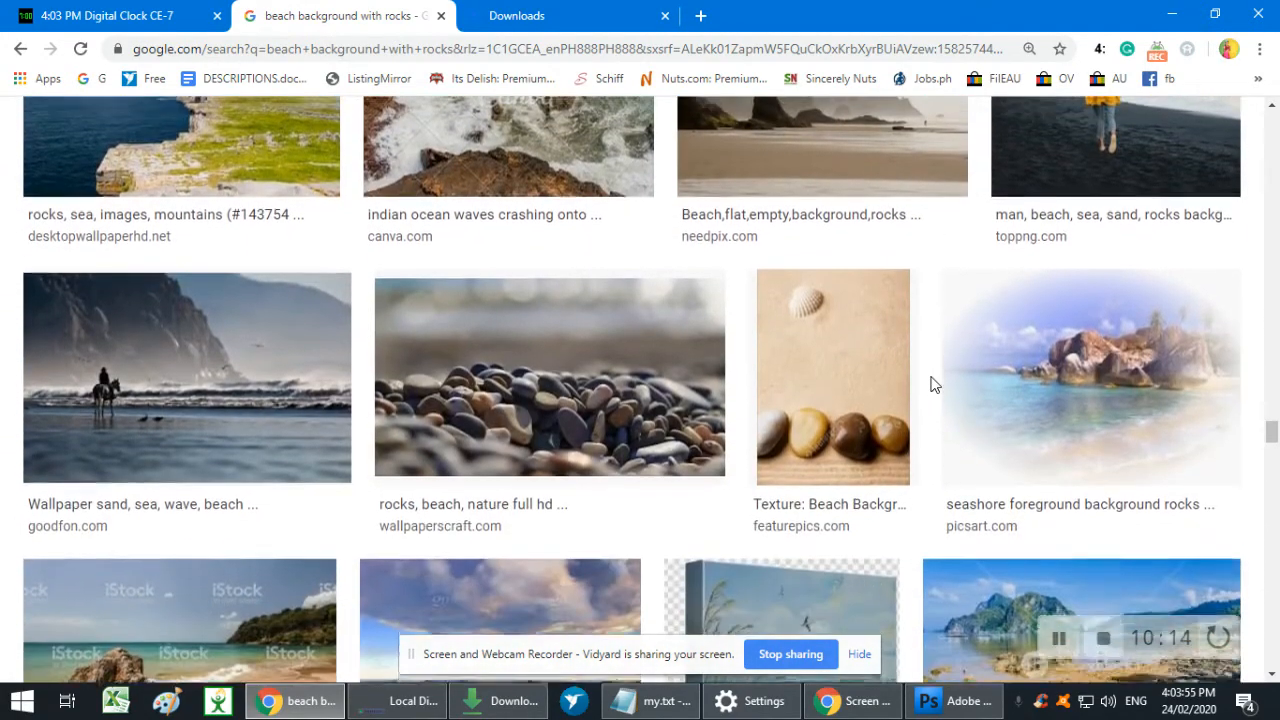
scroll(929, 384, down, 2)
scroll(929, 384, down, 9)
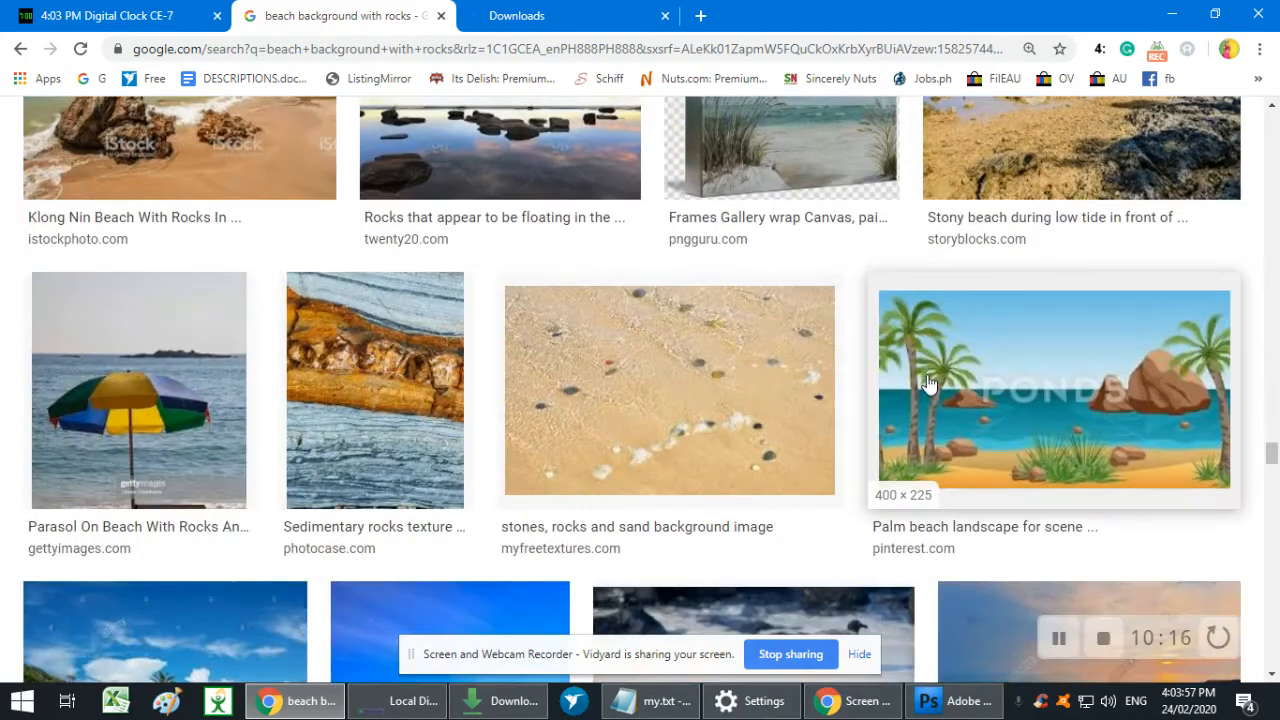
scroll(927, 380, down, 5)
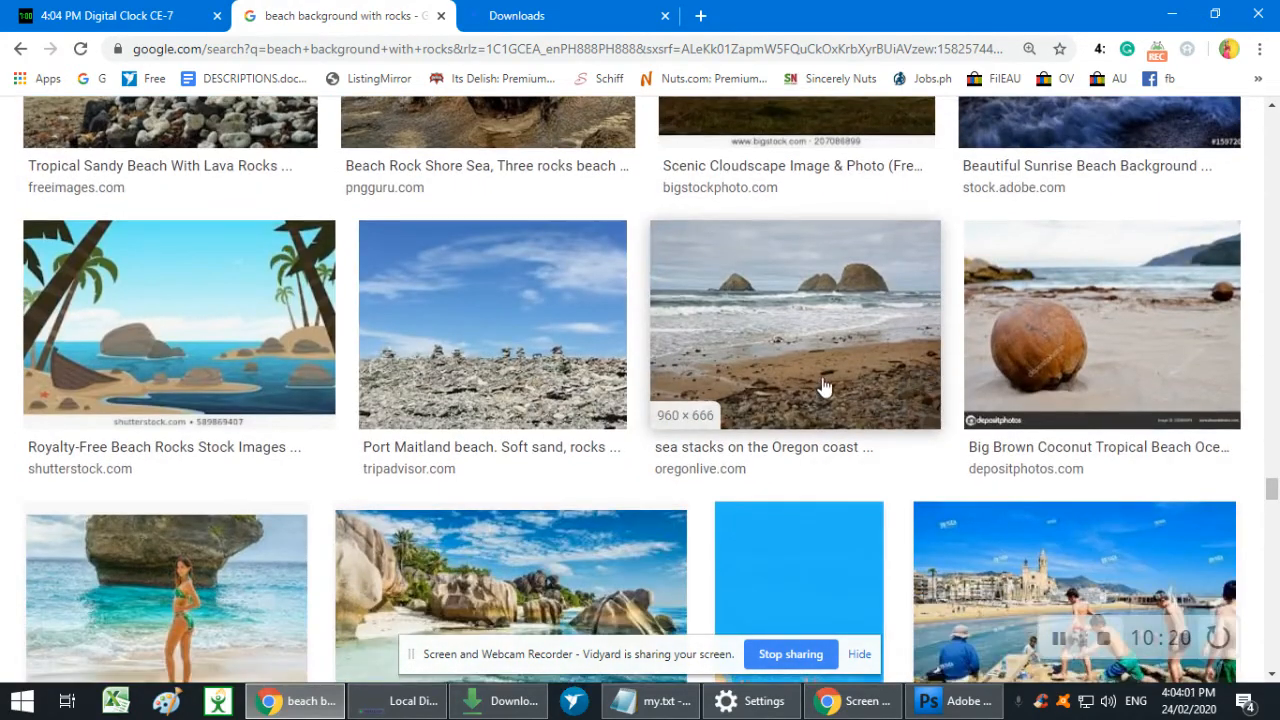
scroll(824, 386, down, 13)
scroll(822, 371, down, 10)
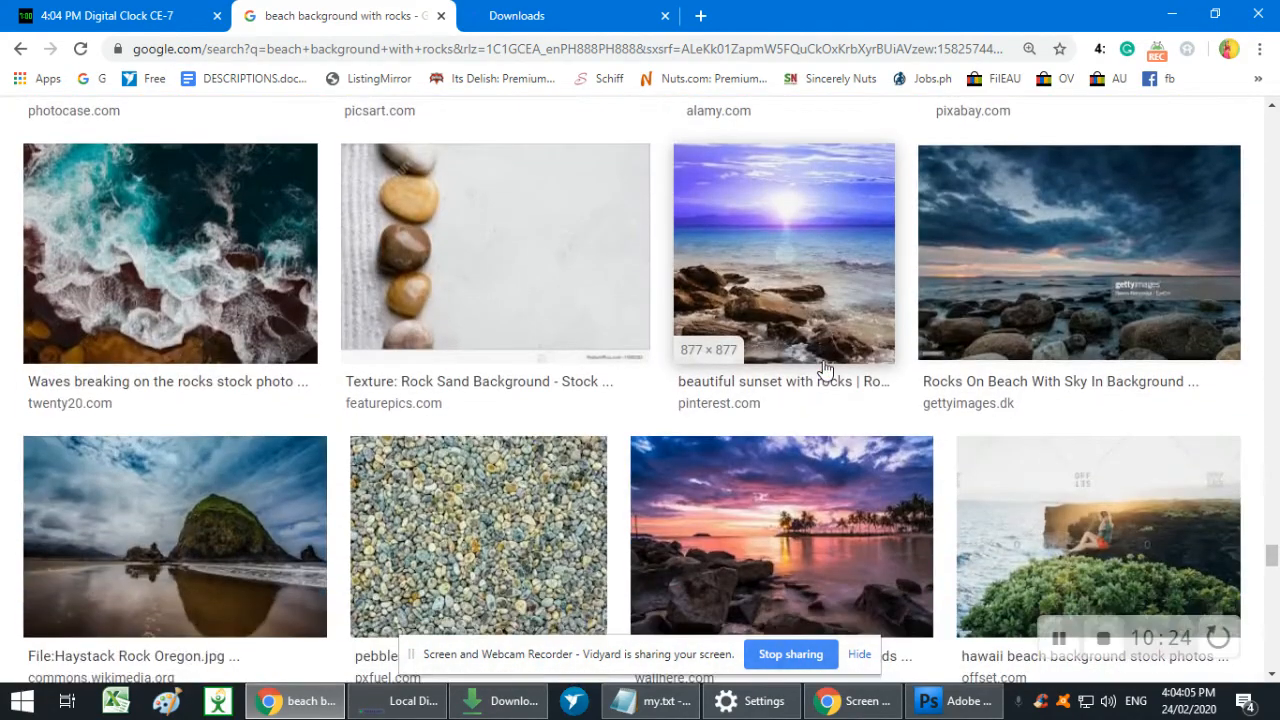
scroll(824, 370, down, 1)
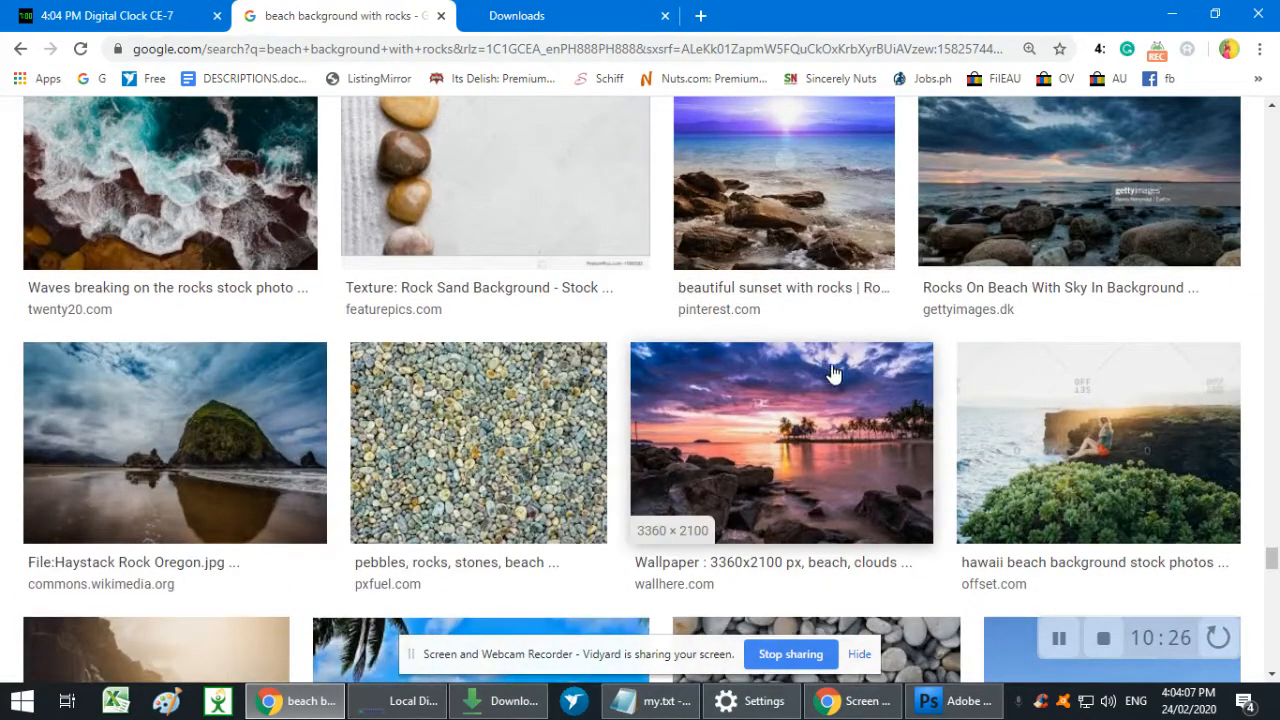
scroll(824, 370, down, 5)
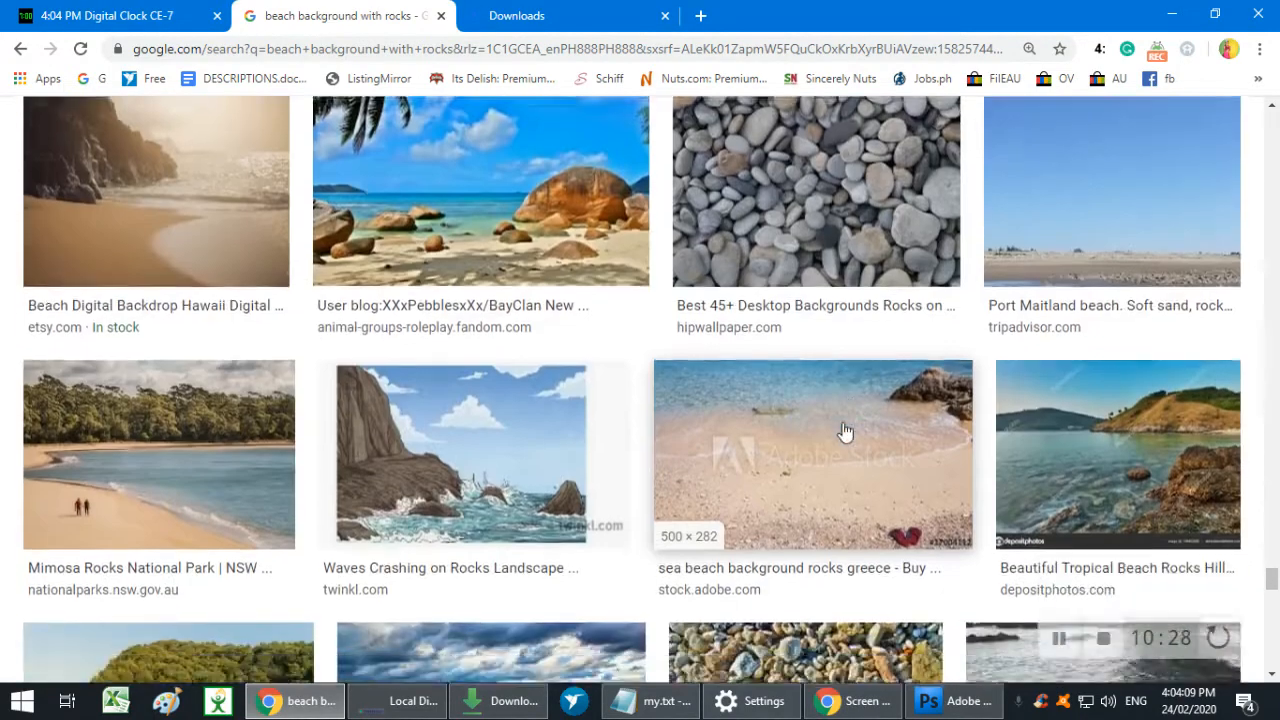
scroll(844, 428, down, 9)
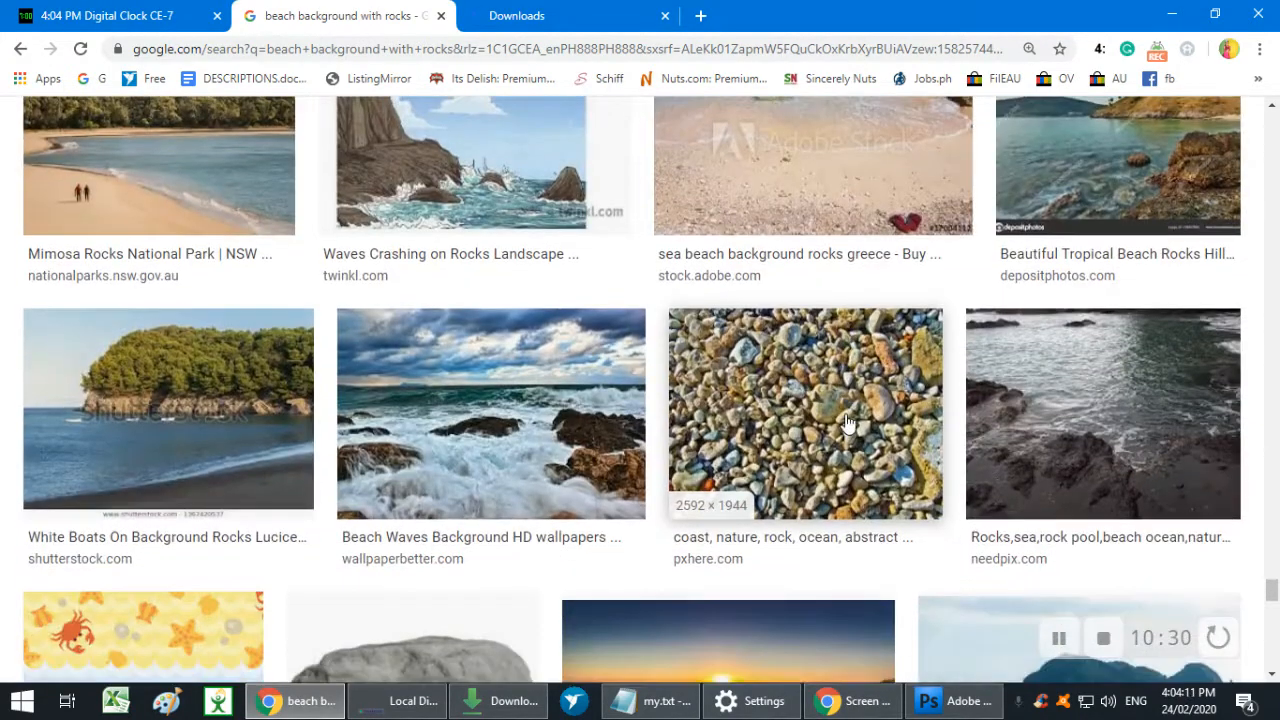
scroll(870, 407, down, 5)
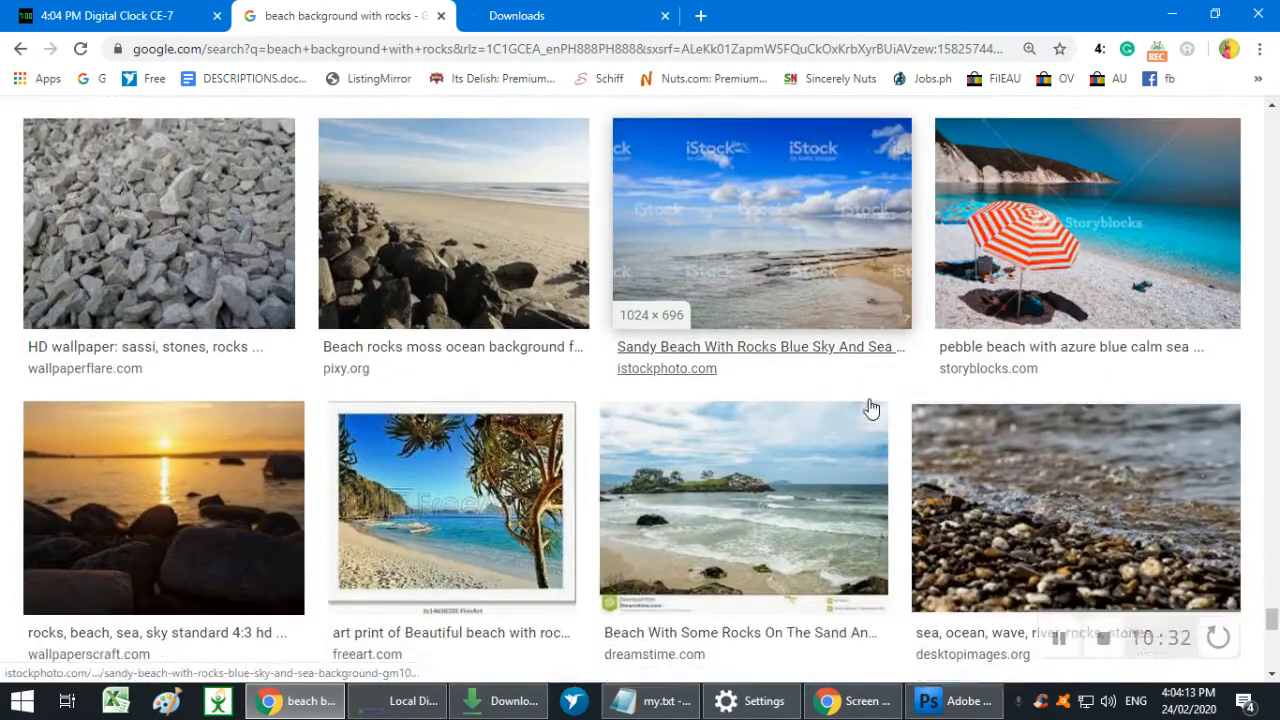
scroll(1277, 533, down, 4)
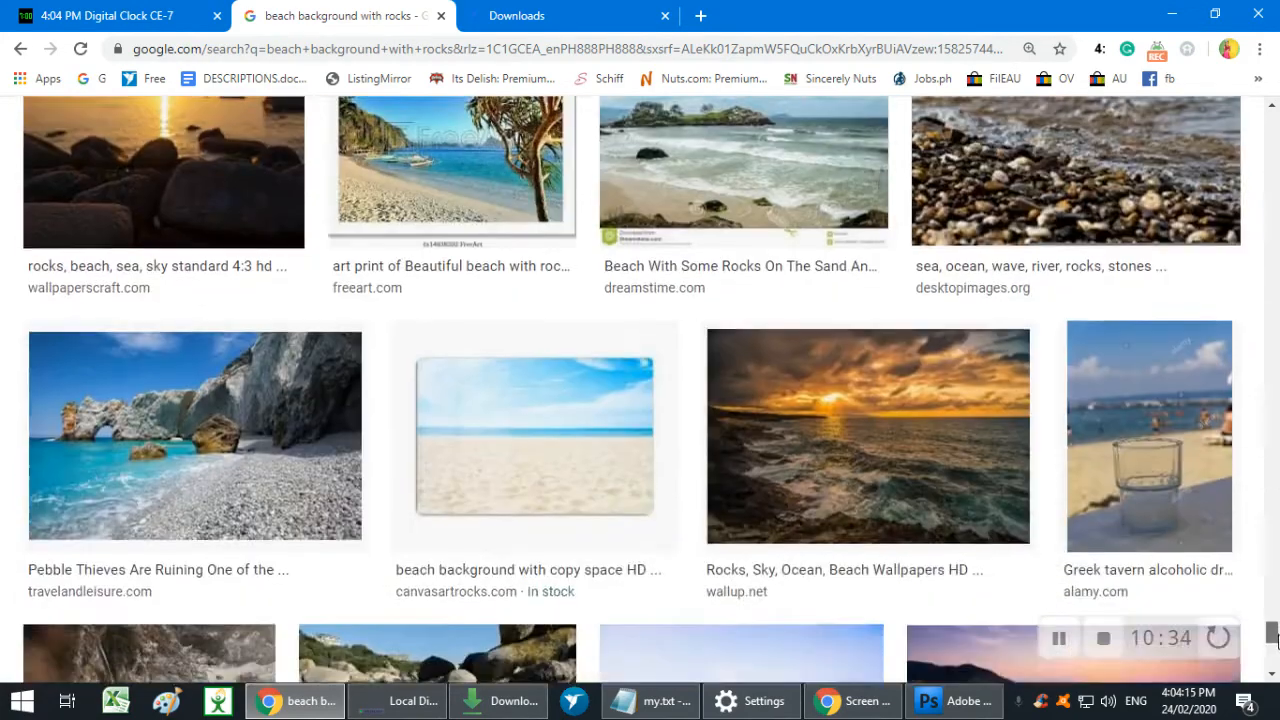
drag(1277, 643, 1277, 644)
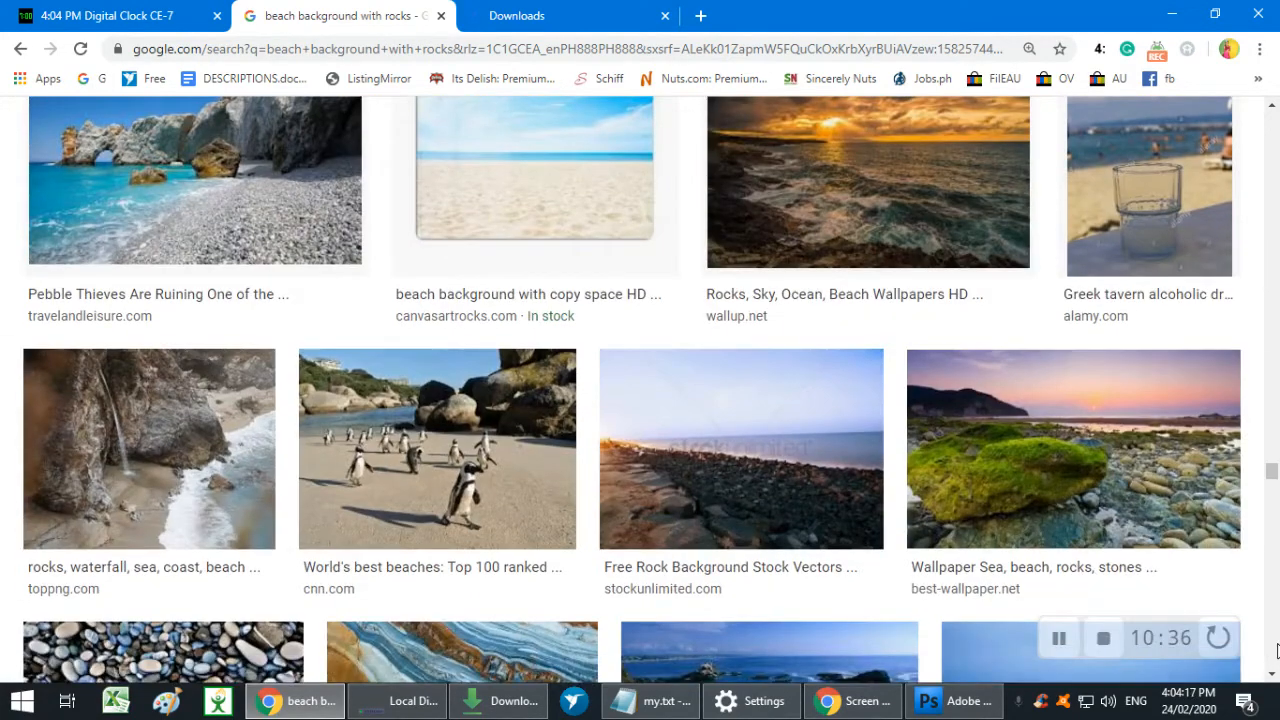
drag(1270, 471, 1273, 135)
scroll(1237, 230, up, 2)
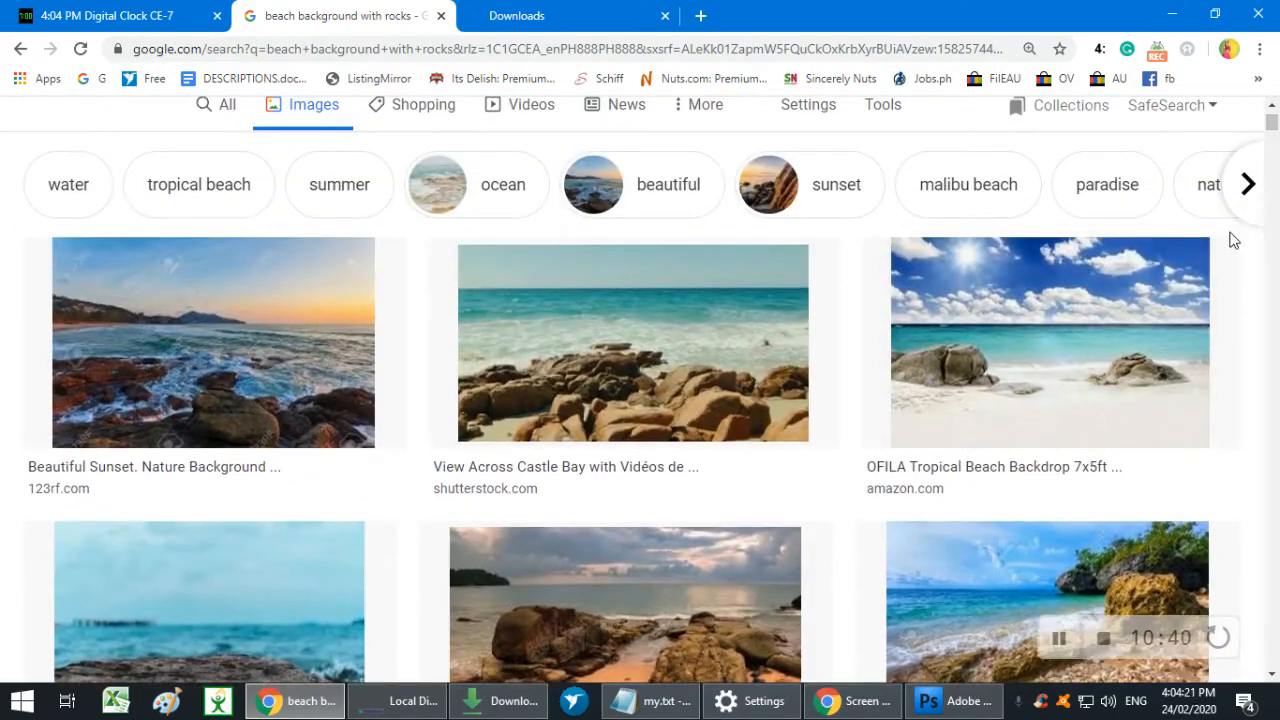
- Check the mermaid composition in Photoshop, and preview and copy Amazon's OFILA Tropical Beach Backdrop picture from Chrome's image results
click(952, 701)
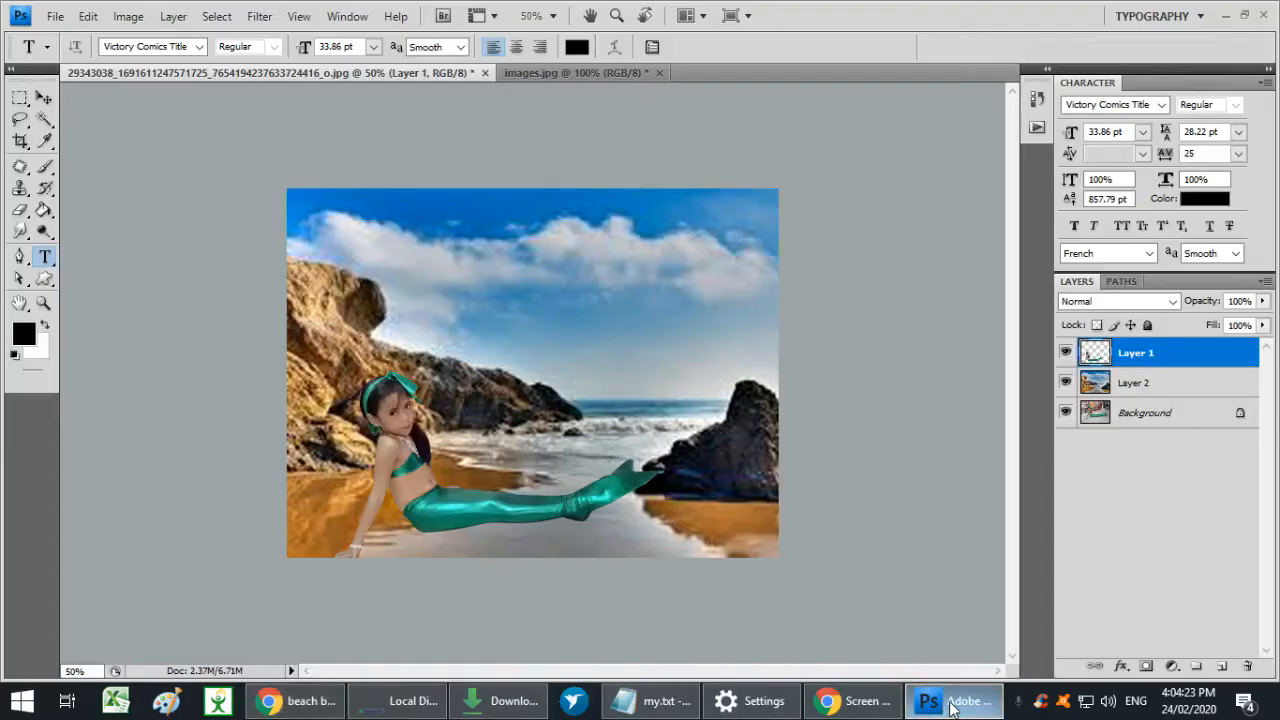
click(952, 701)
click(1063, 402)
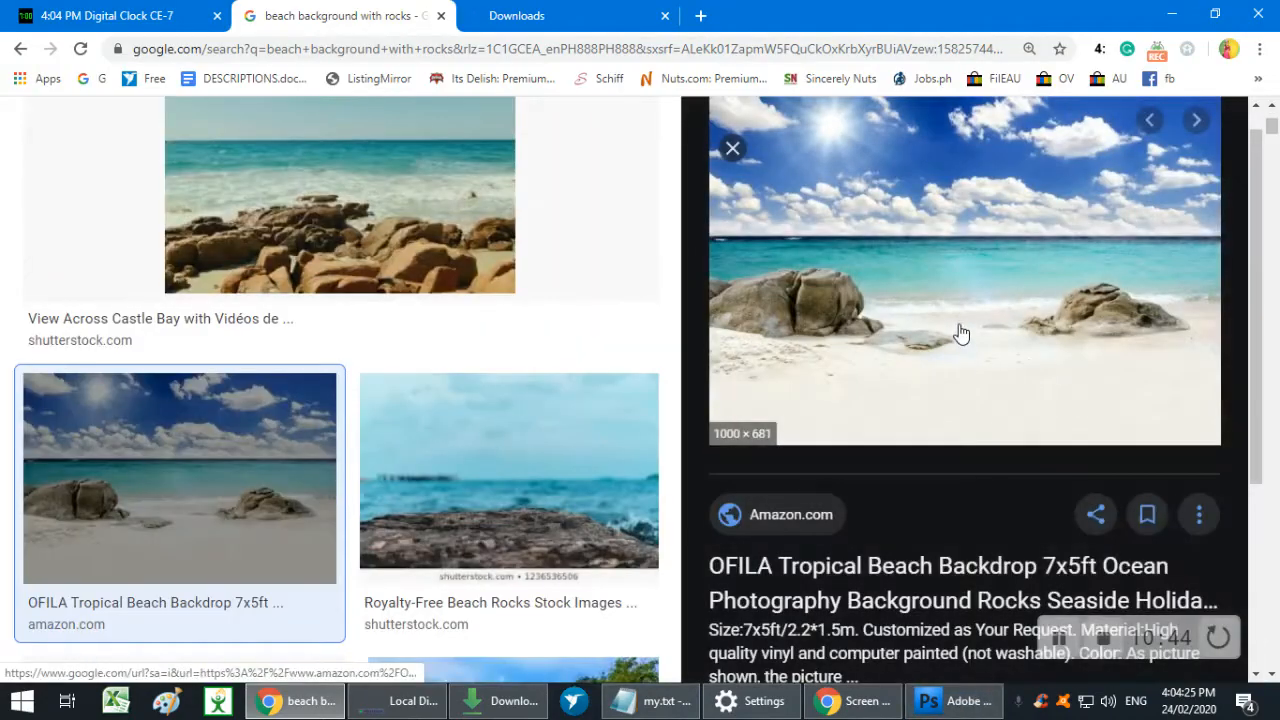
right_click(958, 330)
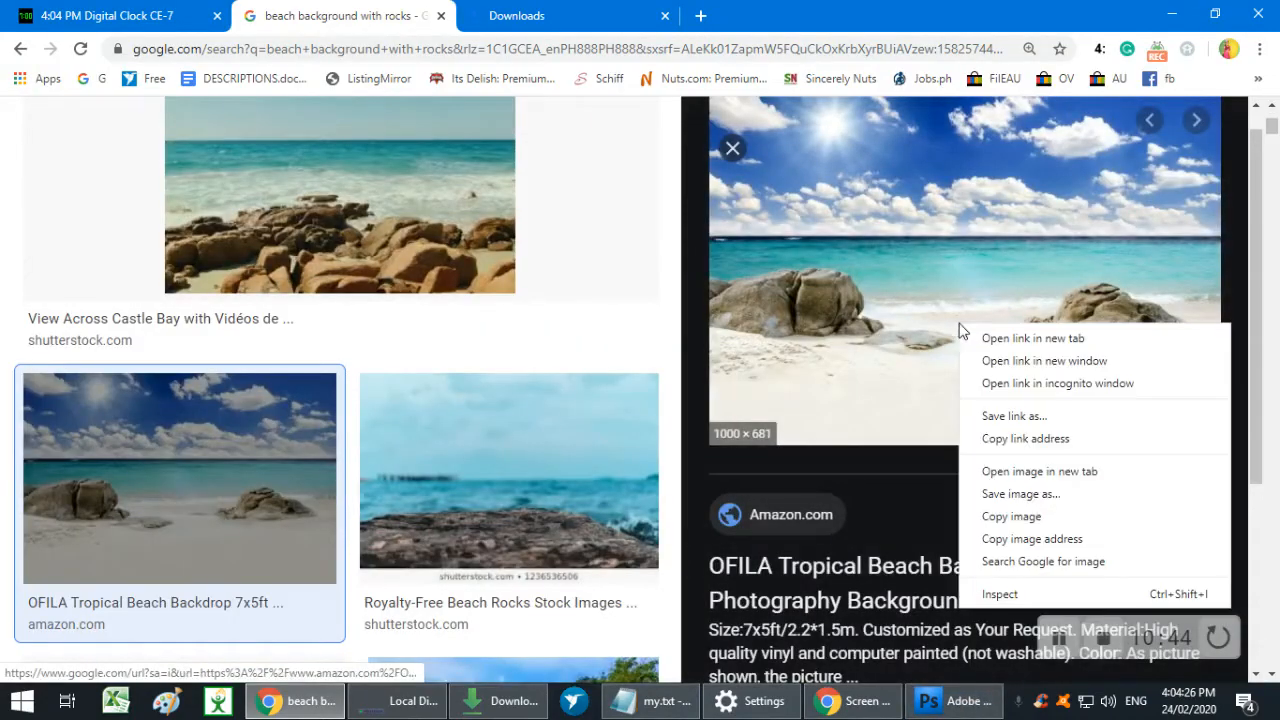
click(1018, 516)
- Try to paste the copied beach picture above Layer 2 in Photoshop, and delete the pasted layer
click(952, 701)
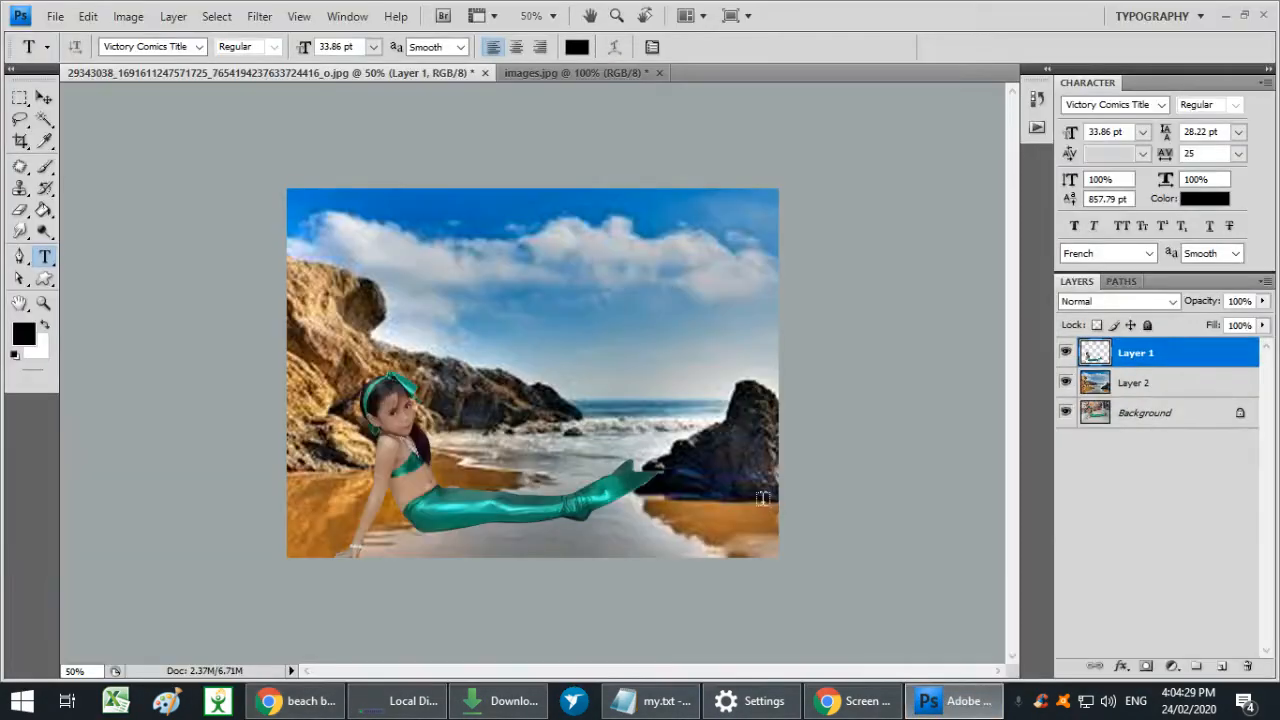
click(1106, 390)
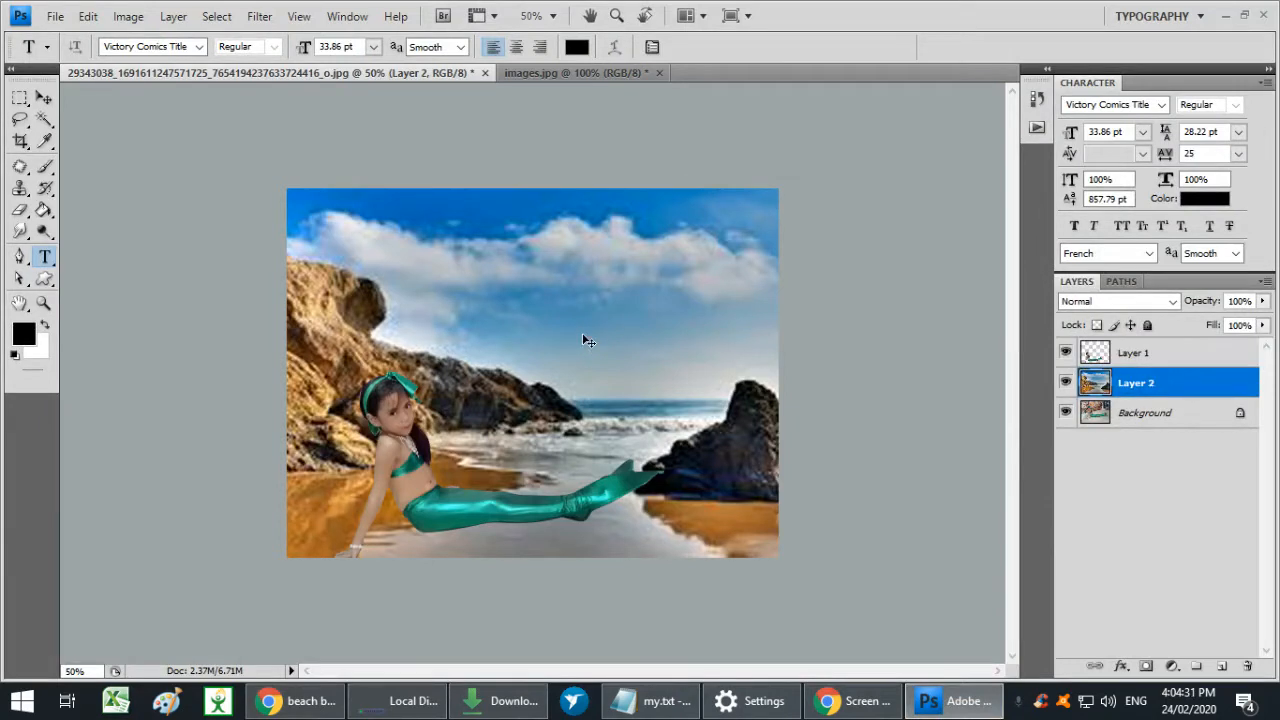
key(ctrl+v)
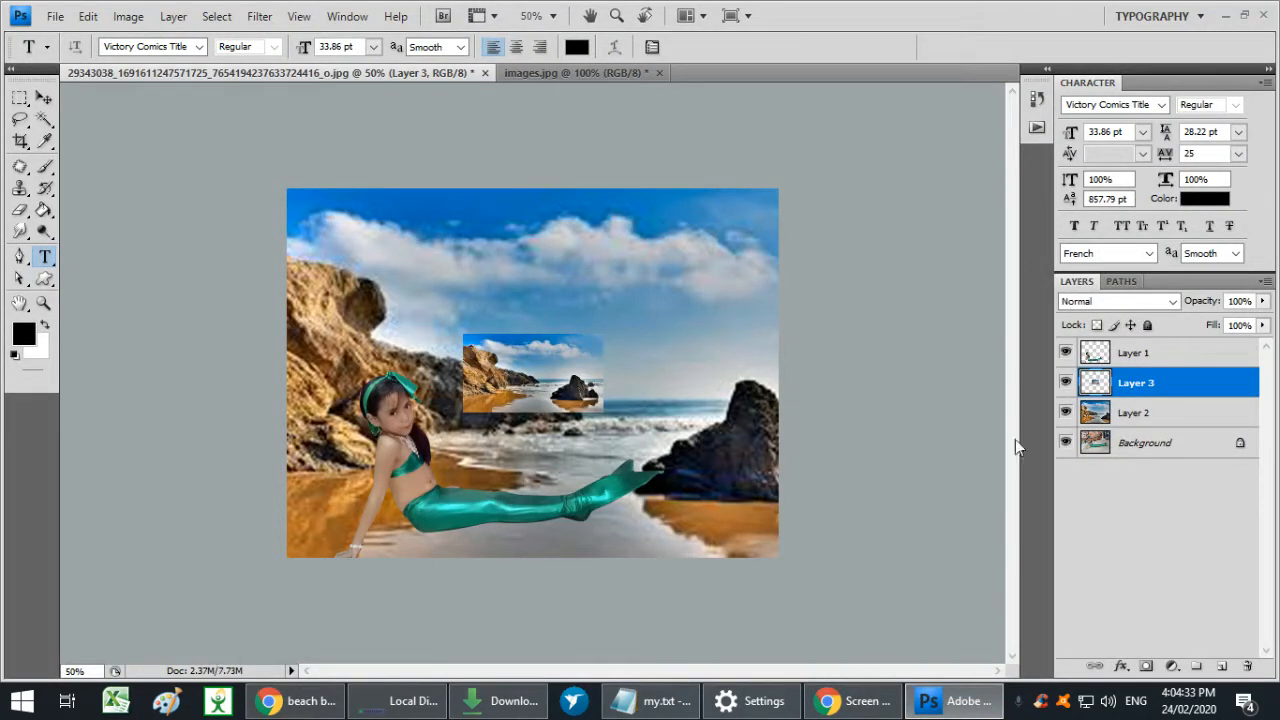
key(Delete)
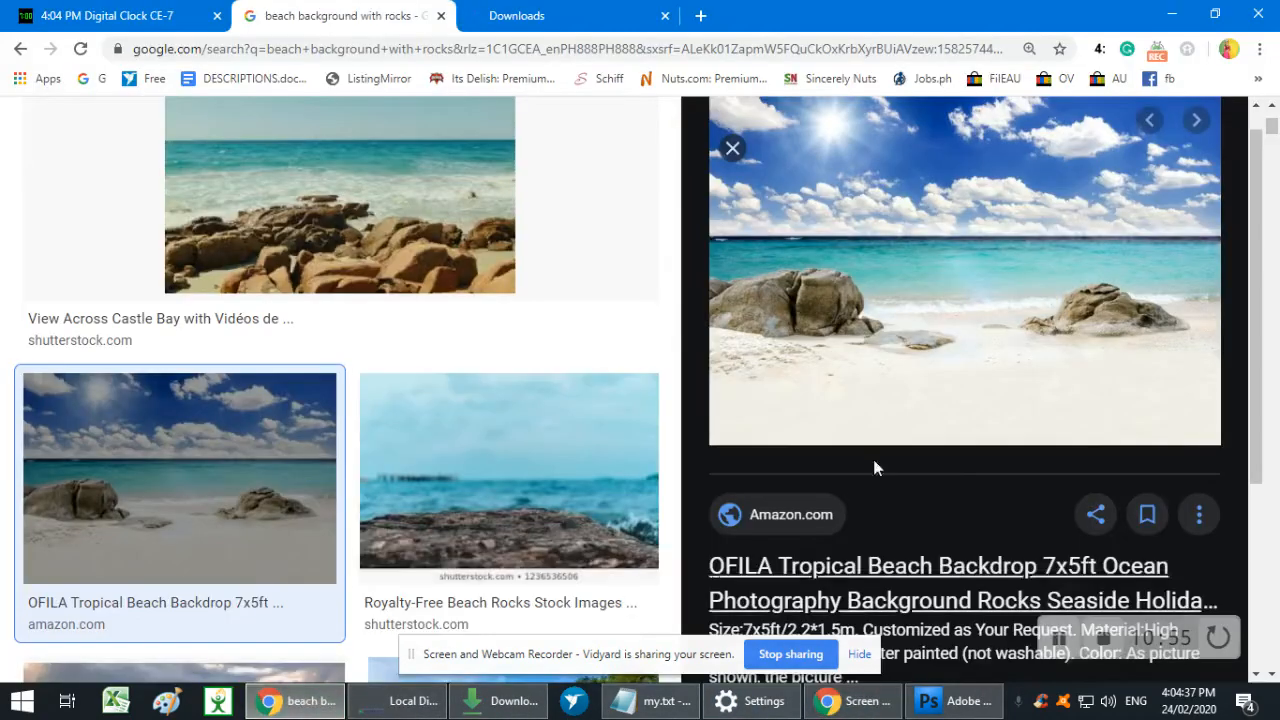
- Switch to Chrome and save the OFILA beach backdrop picture in Downloads as 61Hj-a-sn6L._AC_SL1000_.jpg
click(292, 701)
right_click(910, 375)
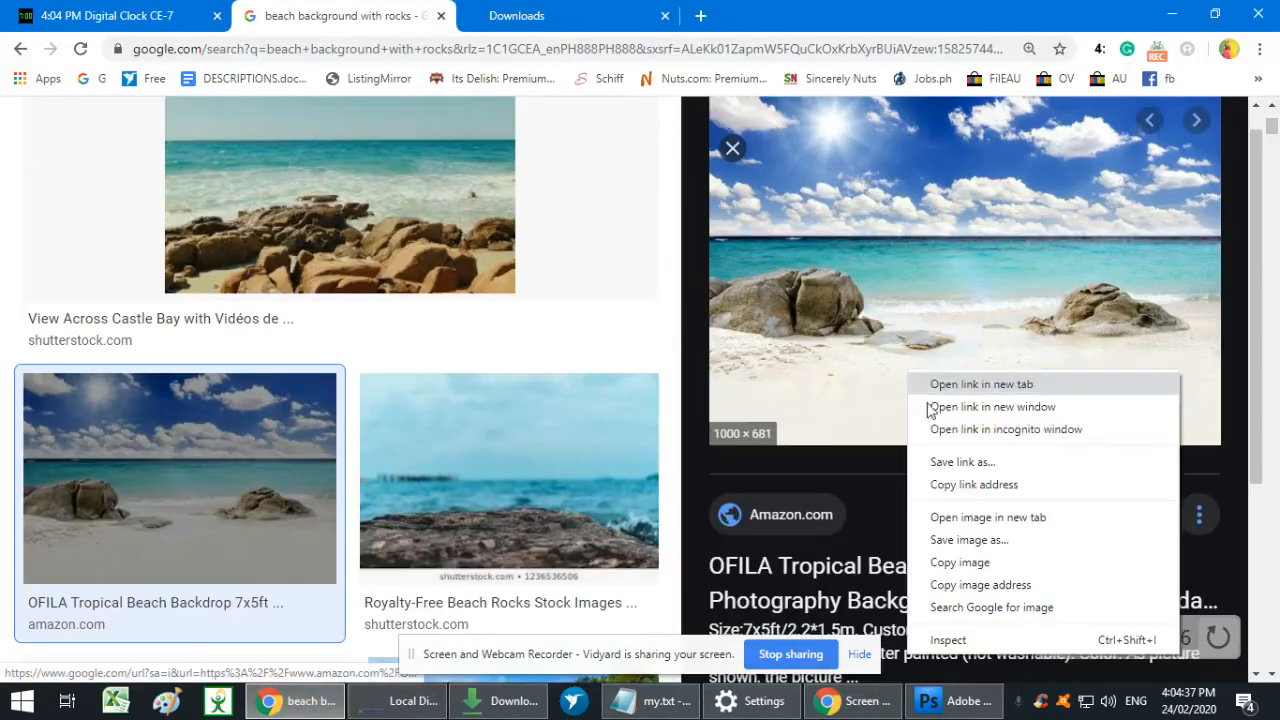
click(968, 540)
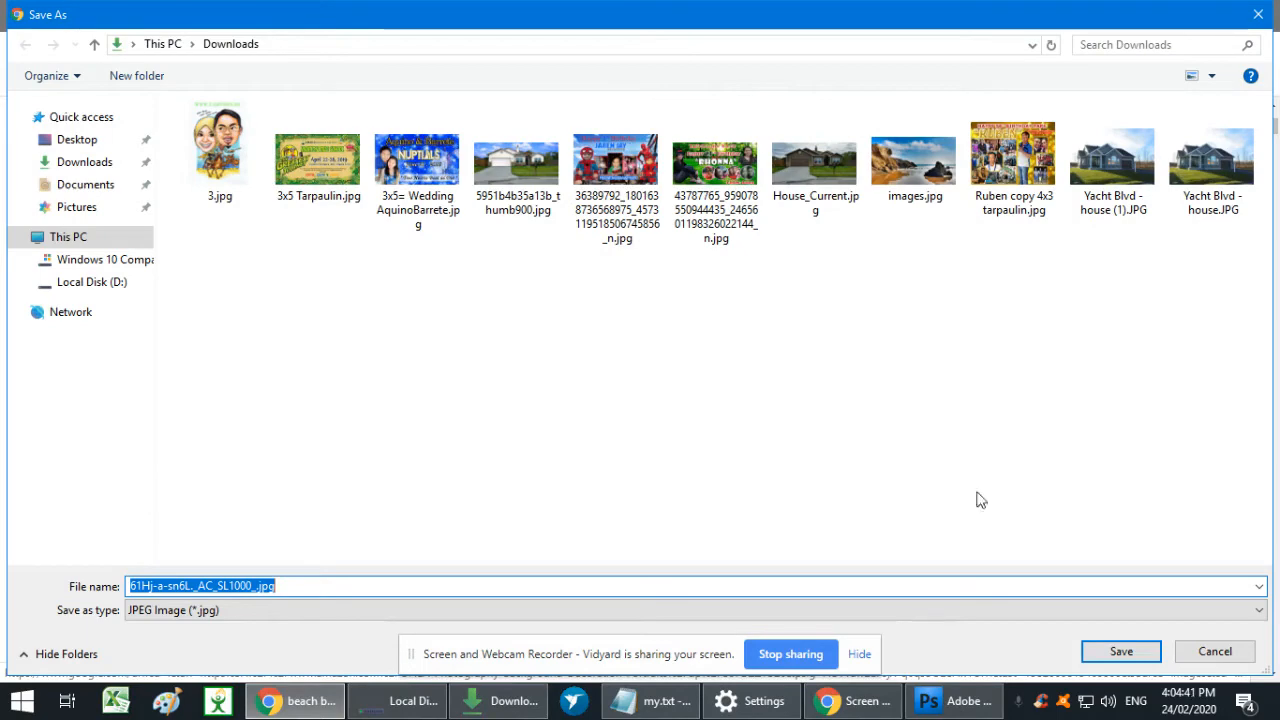
key(Return)
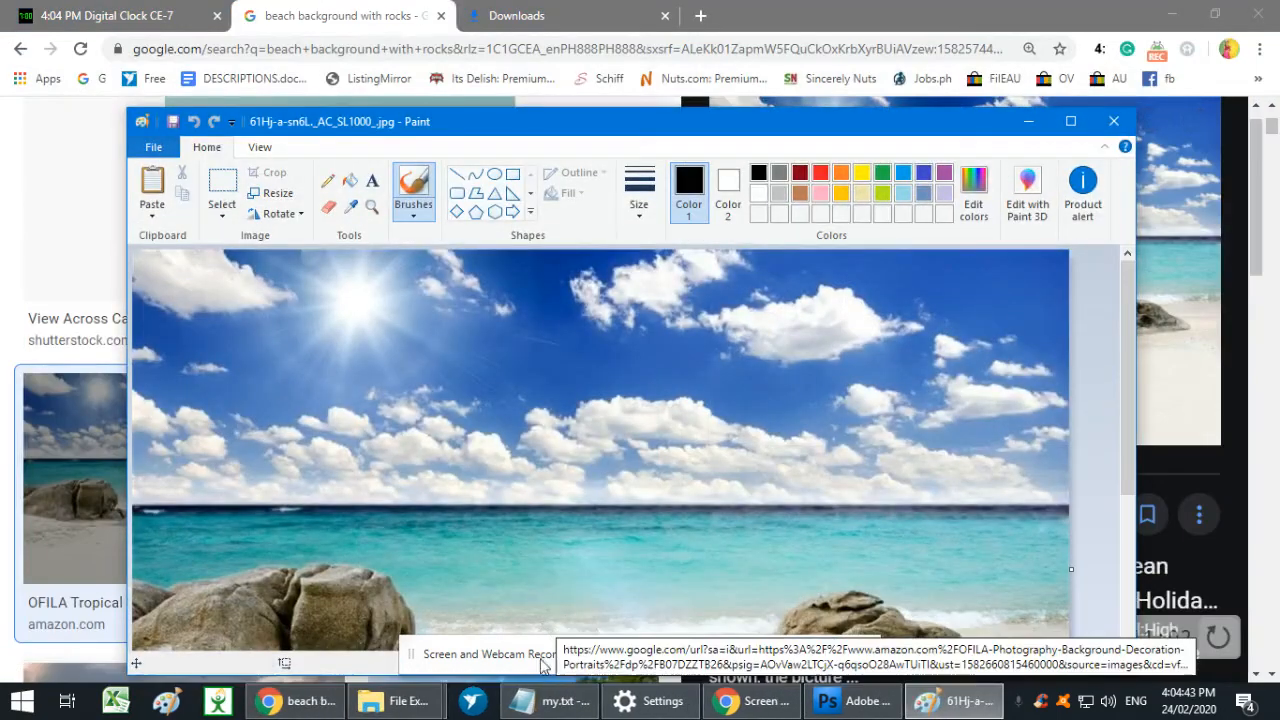
click(838, 706)
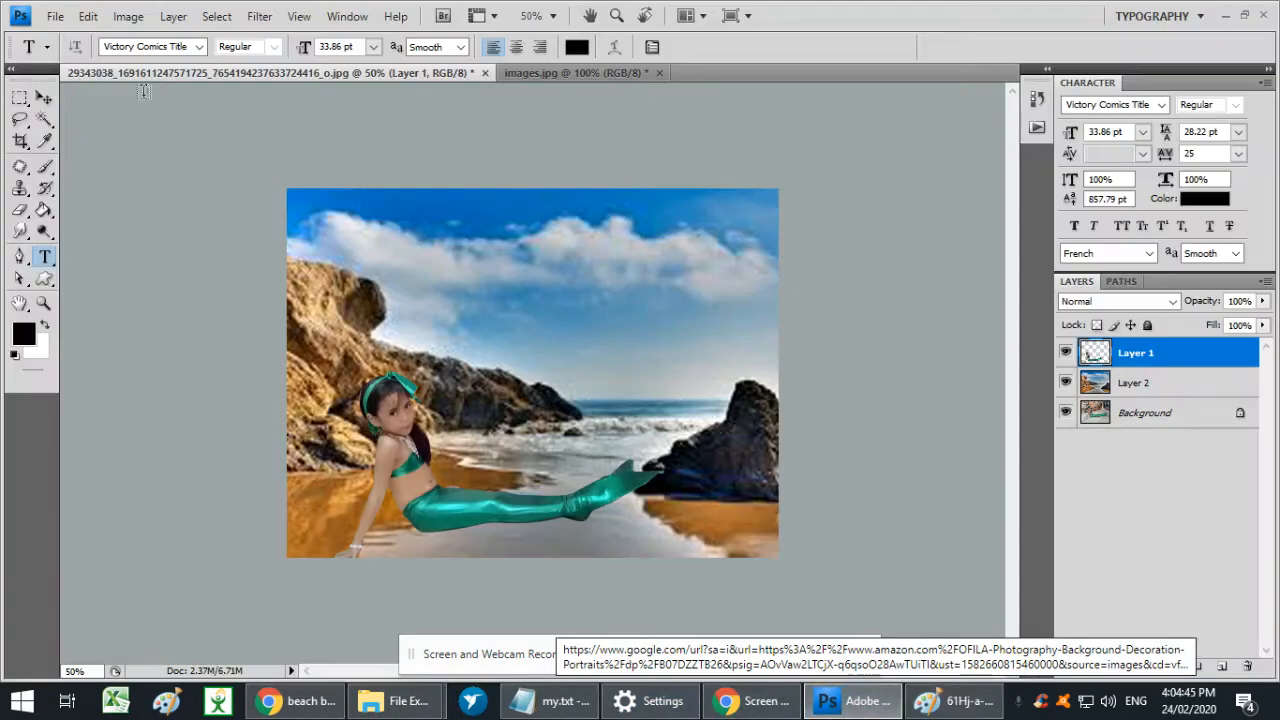
key(ctrl+o)
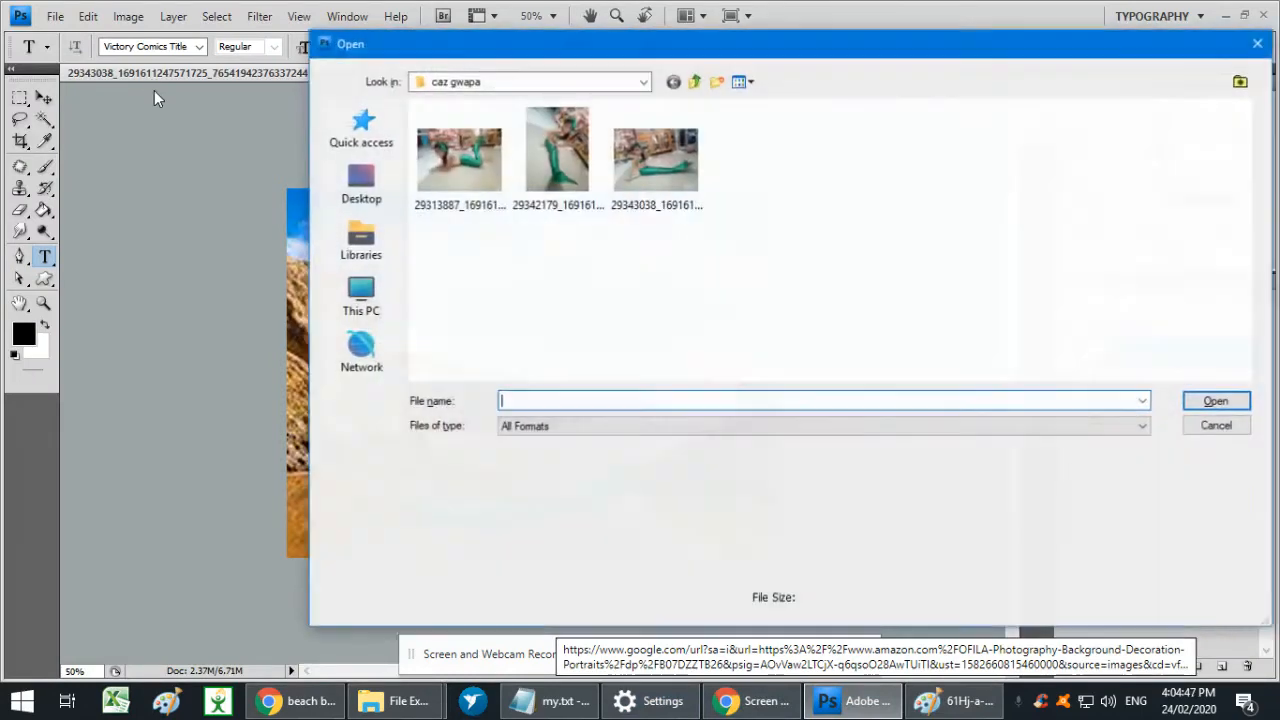
key(Escape)
click(54, 17)
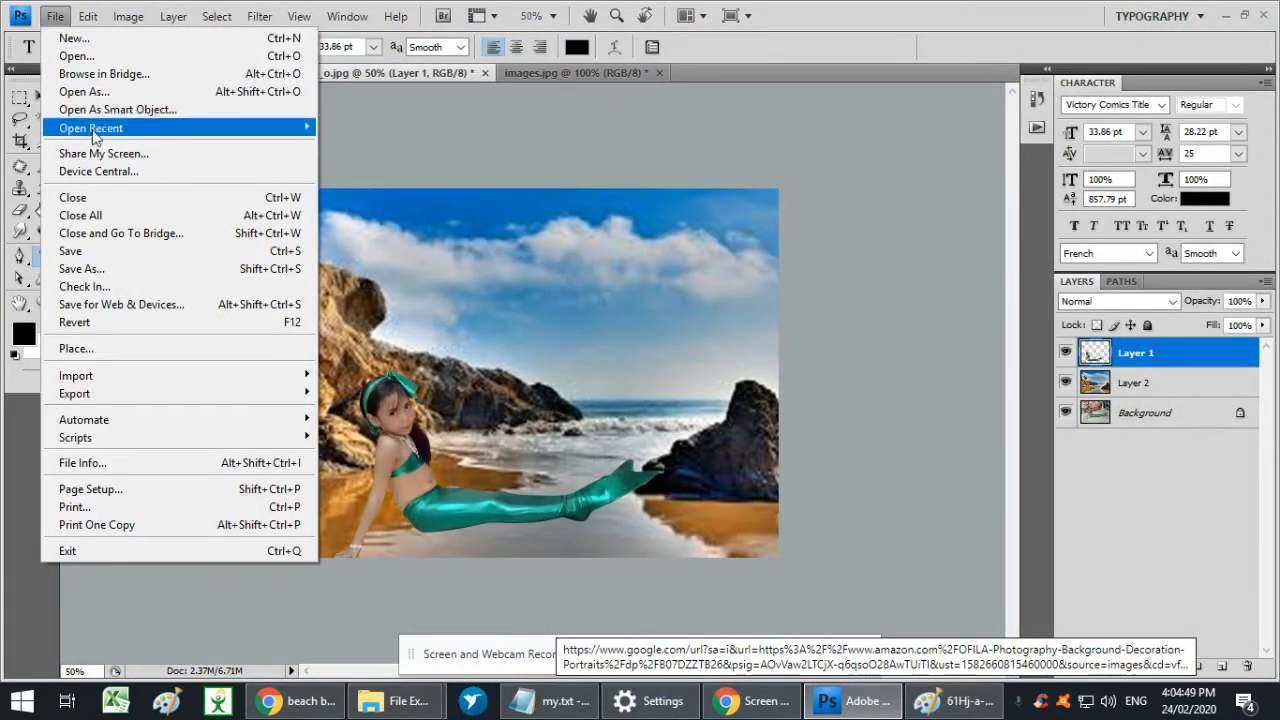
click(78, 57)
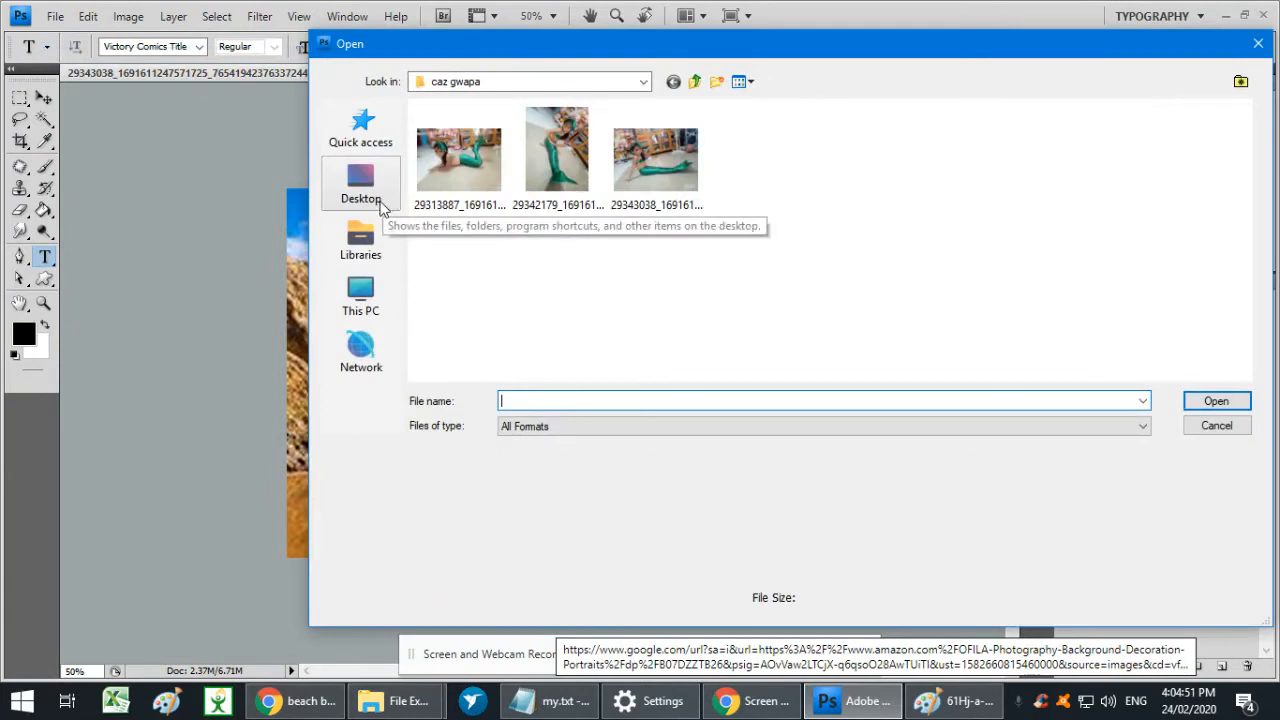
click(366, 237)
click(364, 292)
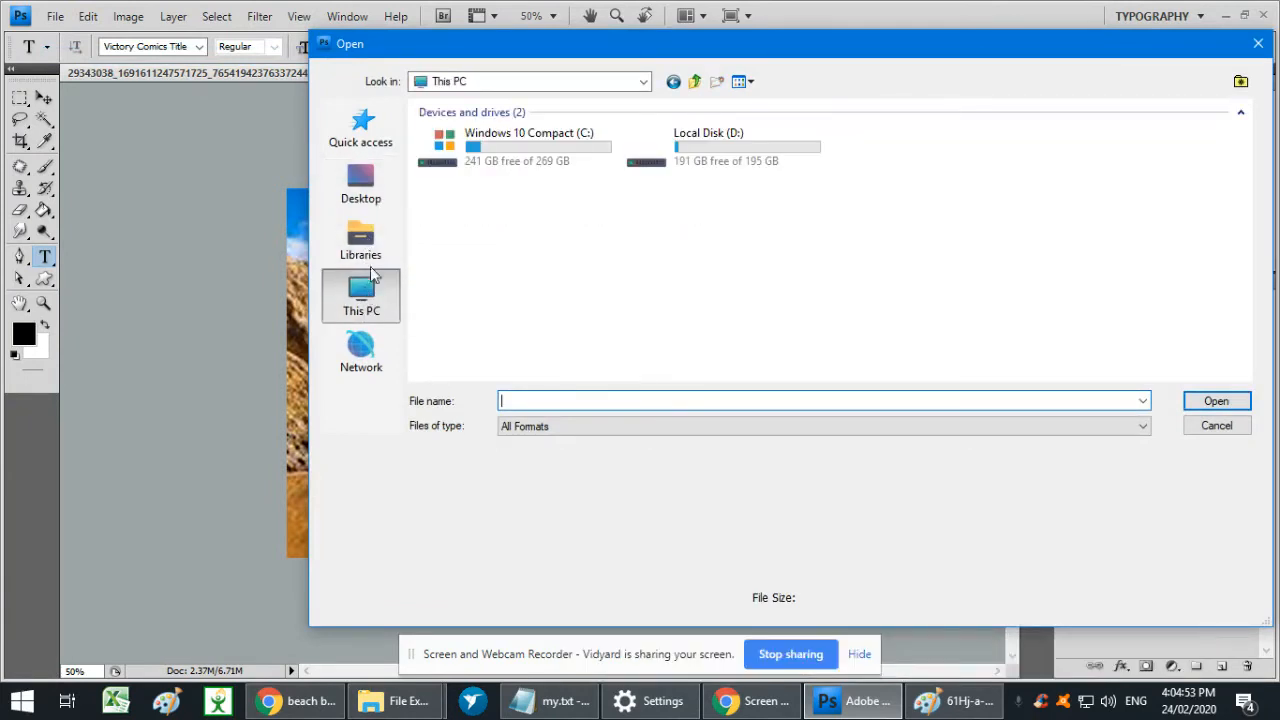
double_click(729, 153)
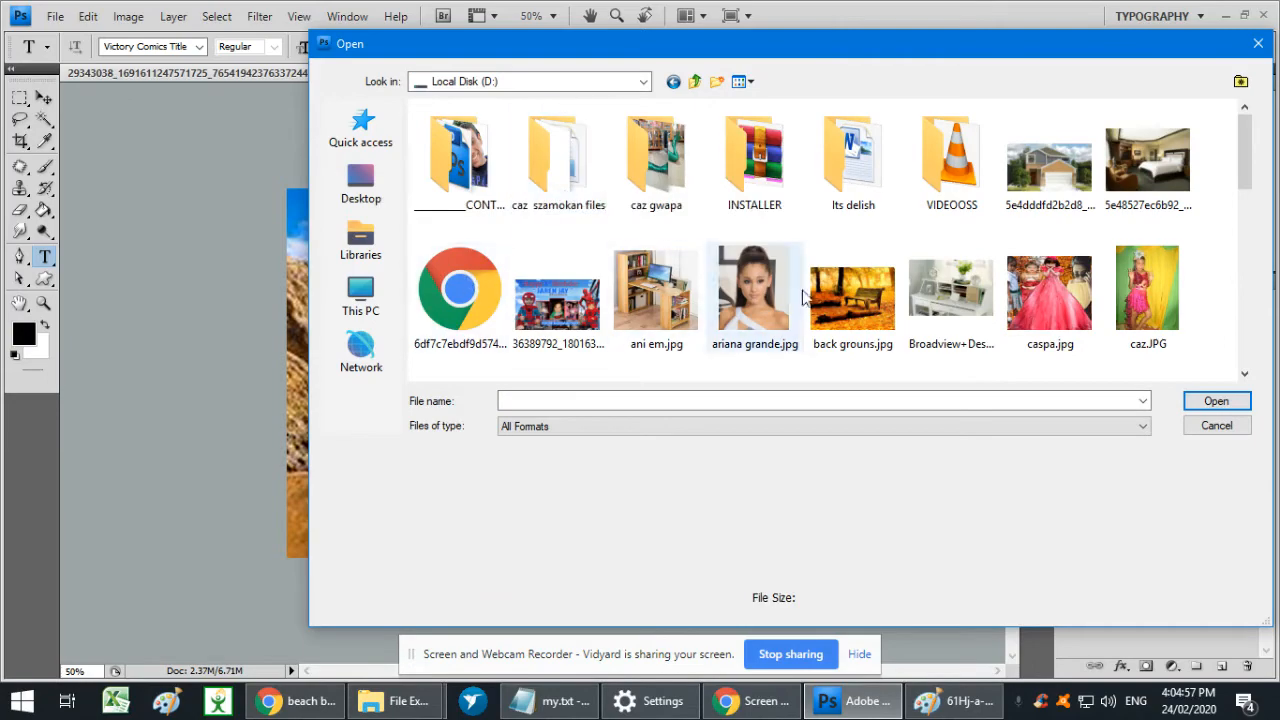
key(Escape)
- Open the Downloads folder in File Explorer and bring the newly downloaded beach backdrop picture into Photoshop
click(394, 698)
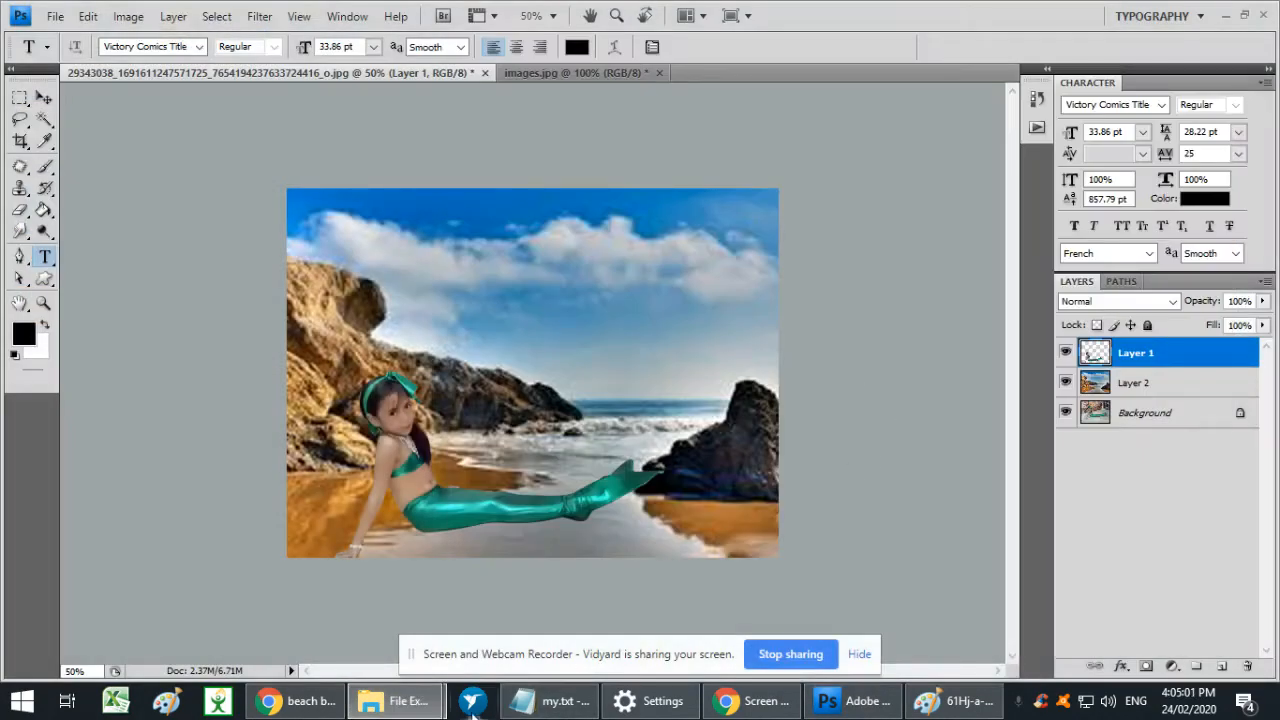
click(398, 700)
click(480, 612)
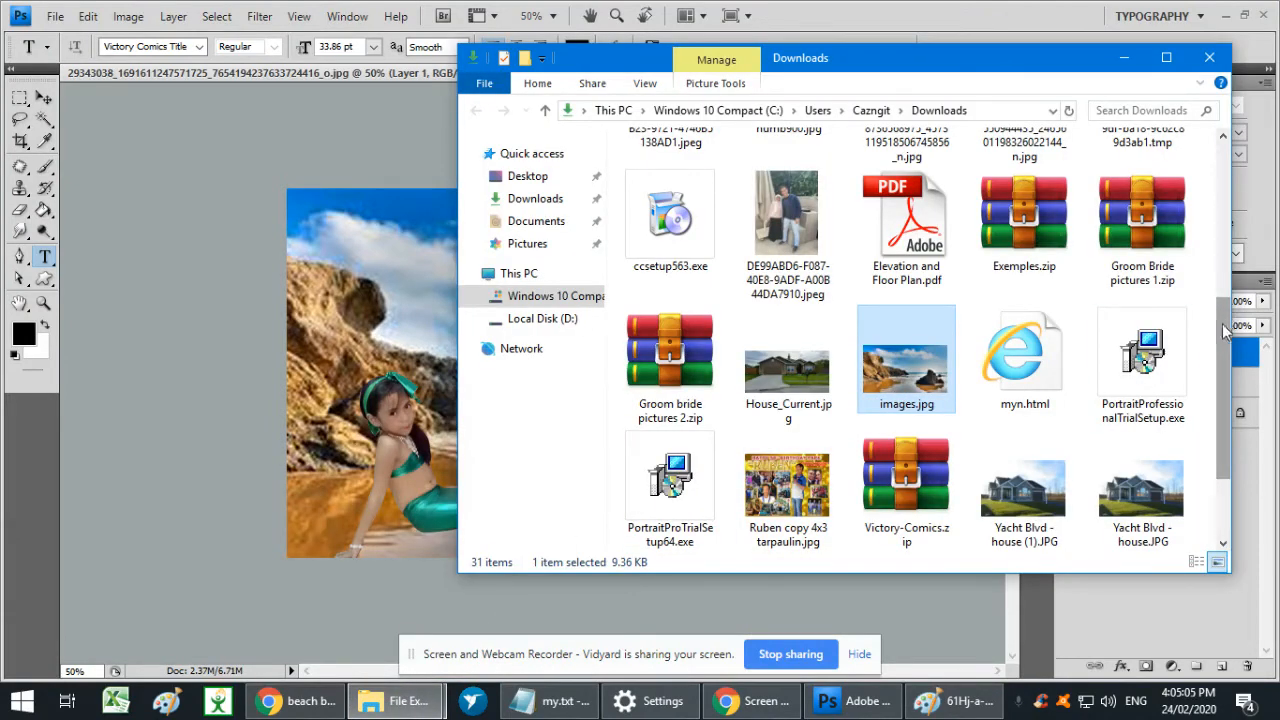
drag(1226, 332, 1211, 391)
drag(668, 480, 333, 475)
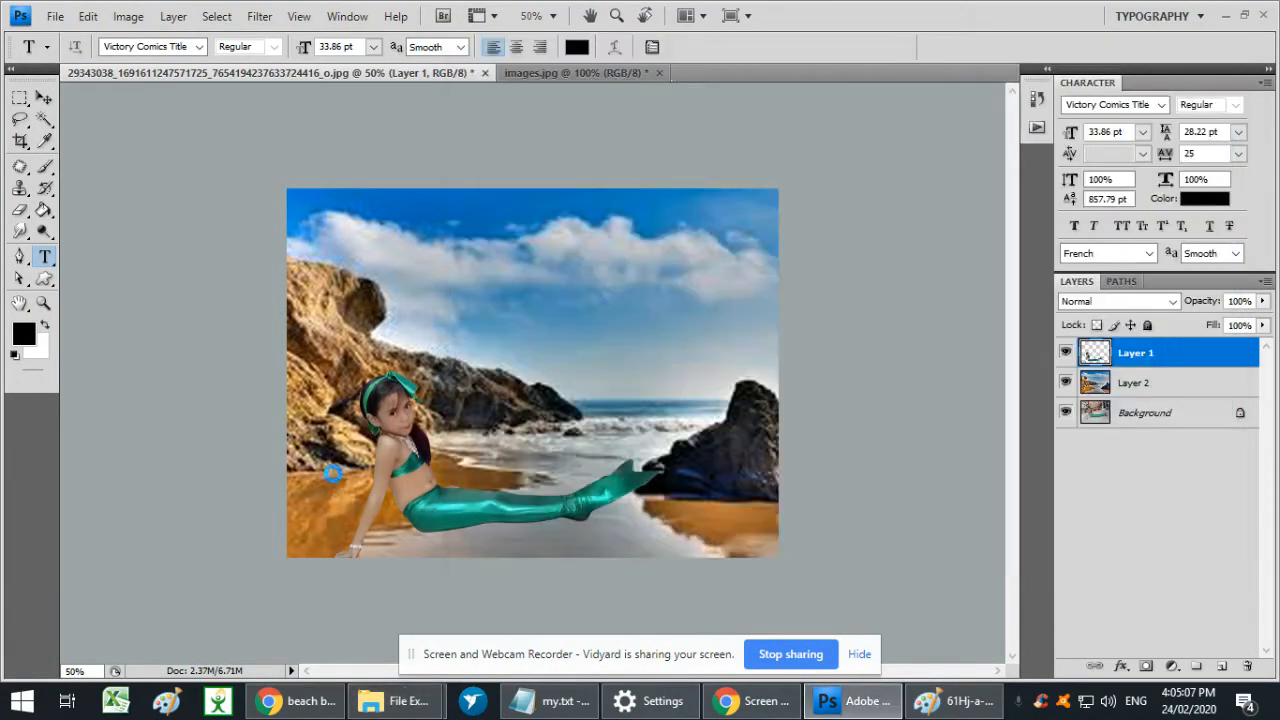
- Copy the whole tropical beach picture and paste it into the mermaid composition directly above Layer 2
key(ctrl+a)
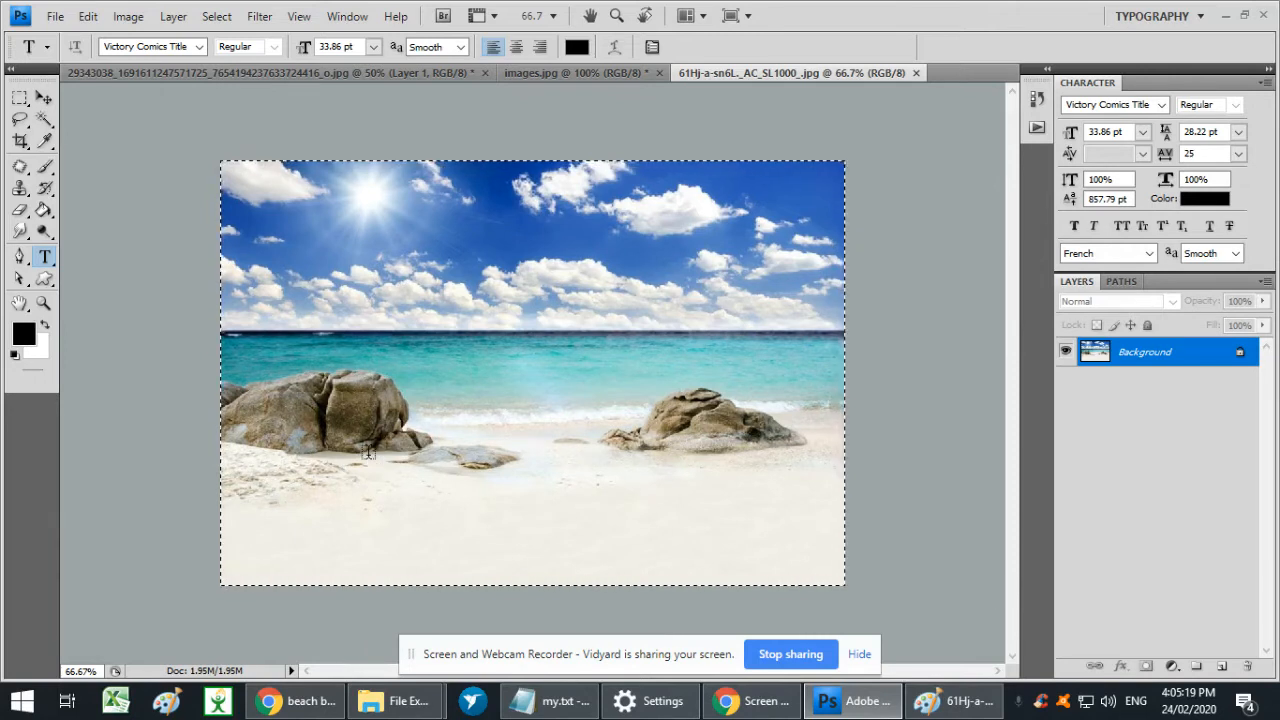
key(ctrl+Tab)
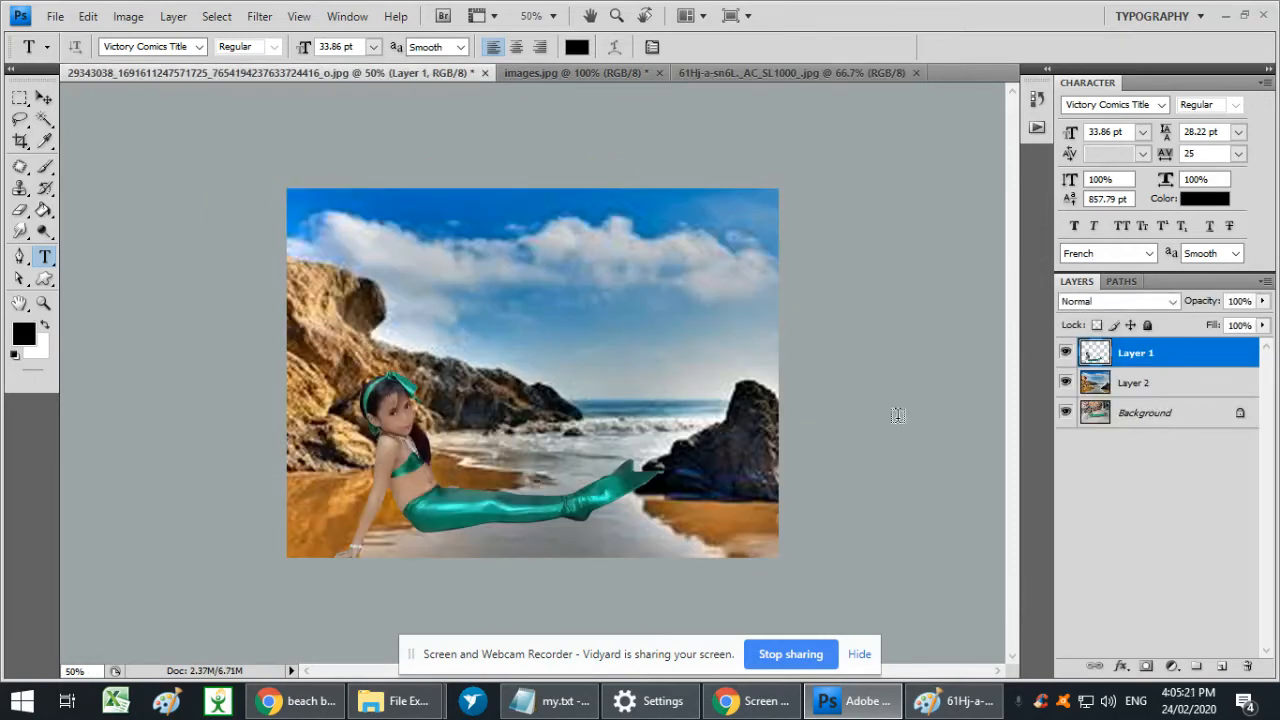
click(1122, 390)
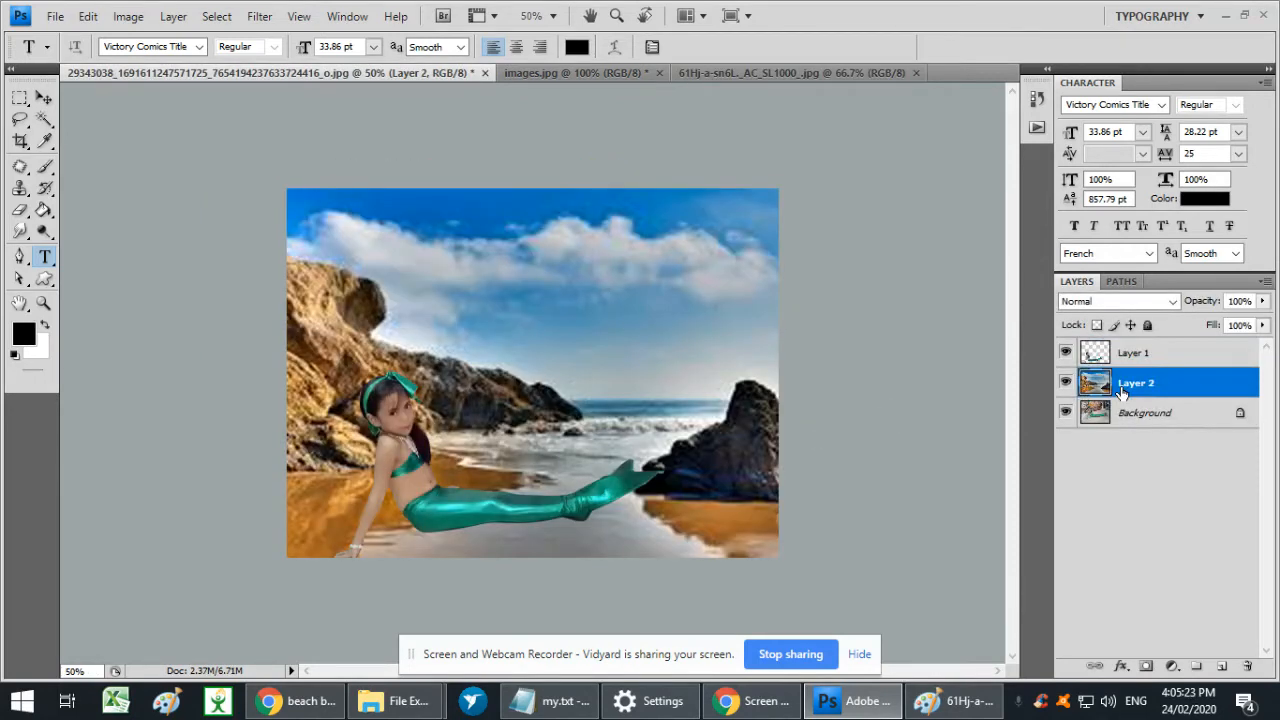
key(ctrl+v)
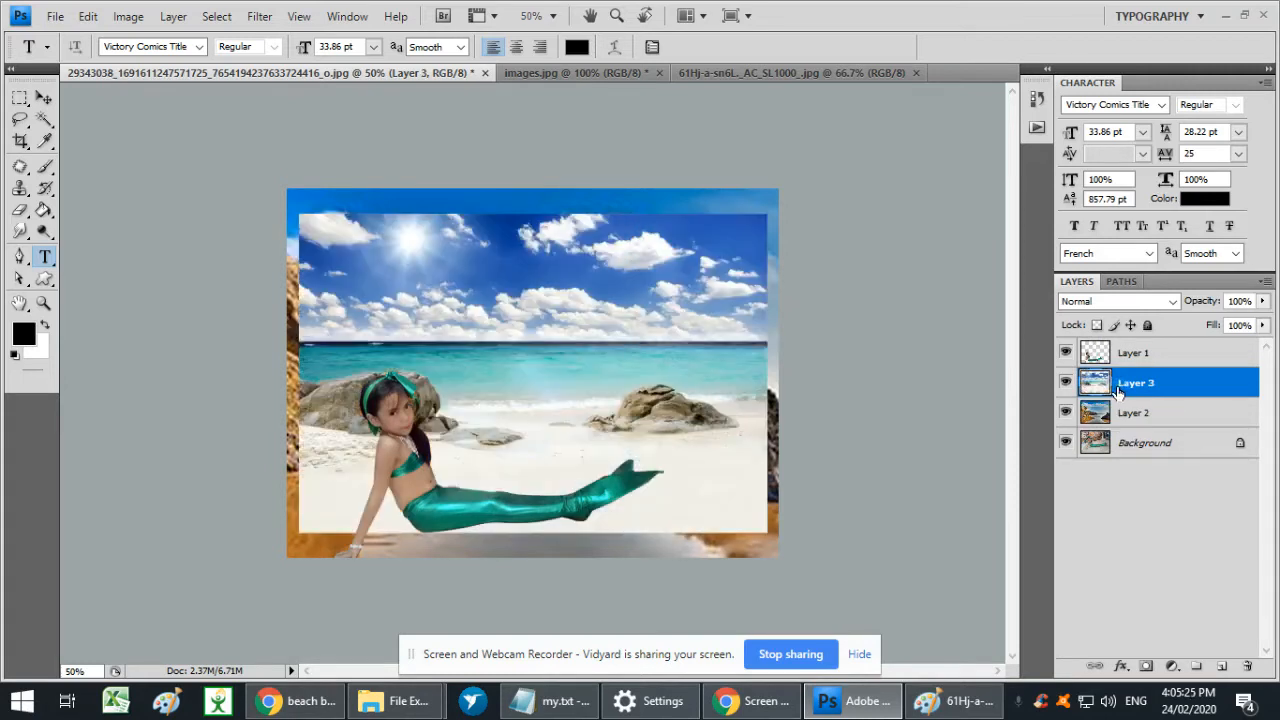
- Scale the pasted beach layer proportionally about its centre to 116.2% so it covers the whole canvas
key(ctrl+t)
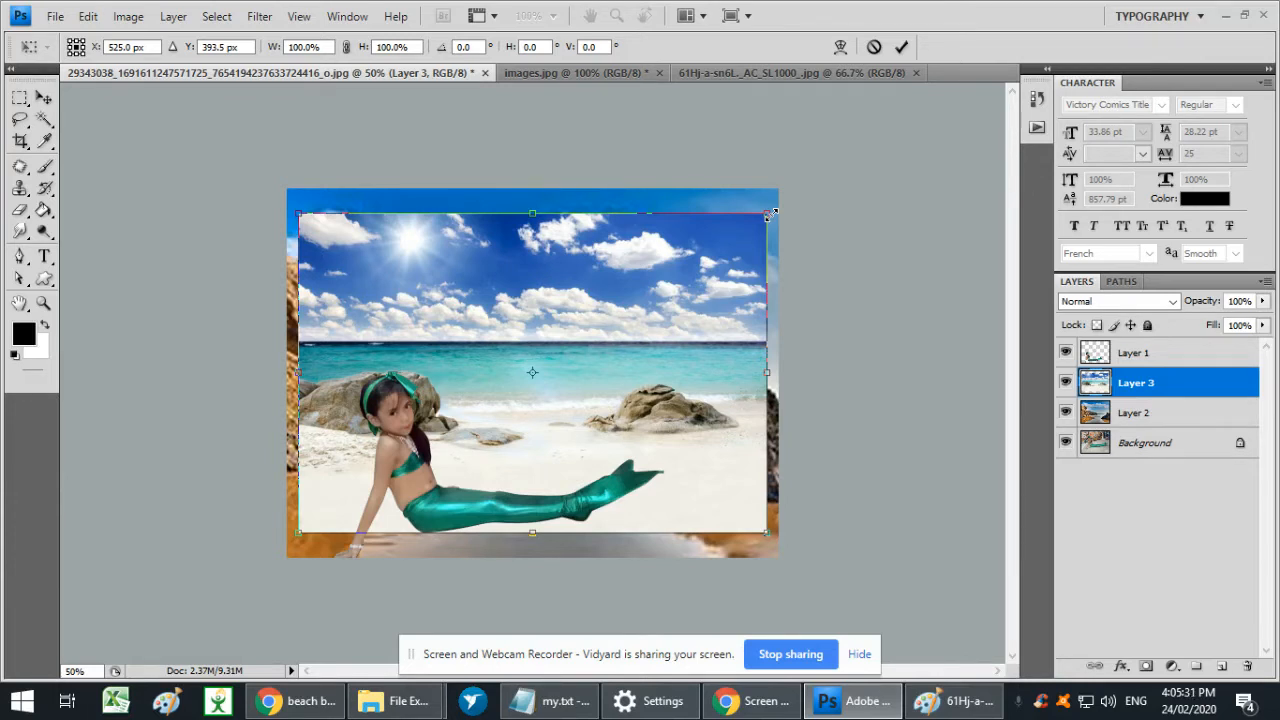
drag(770, 209, 805, 181)
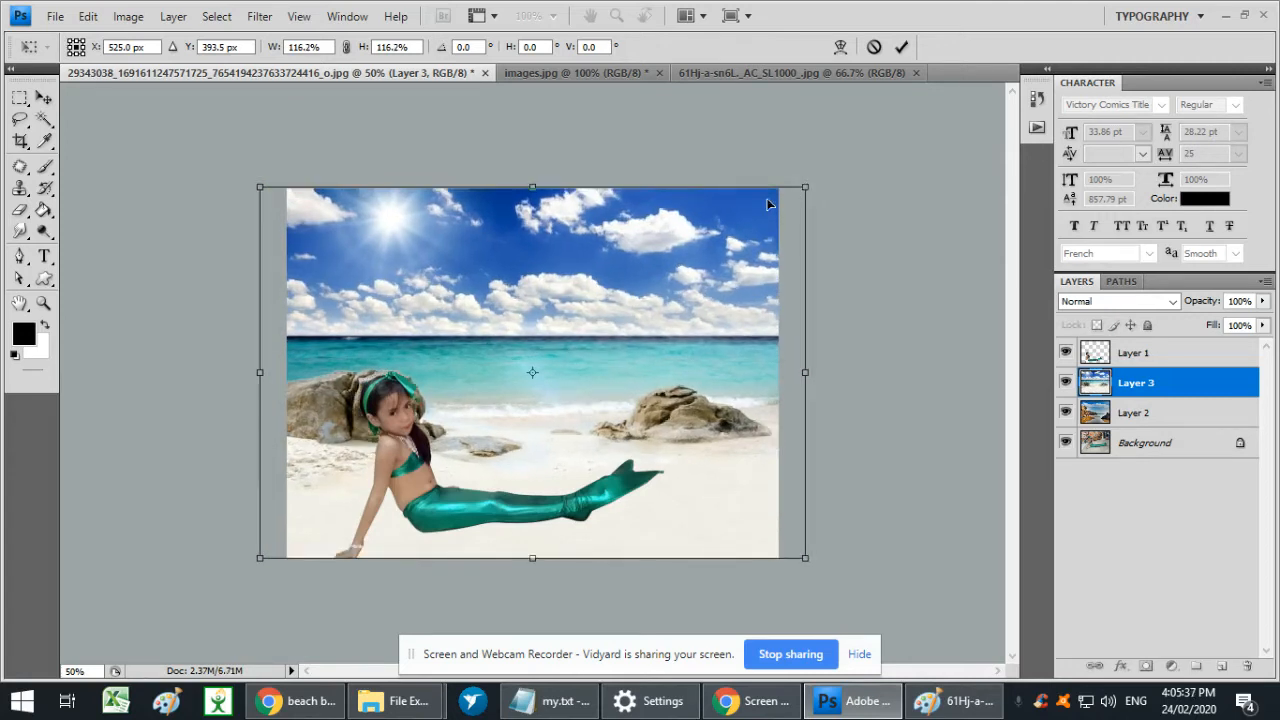
key(Return)
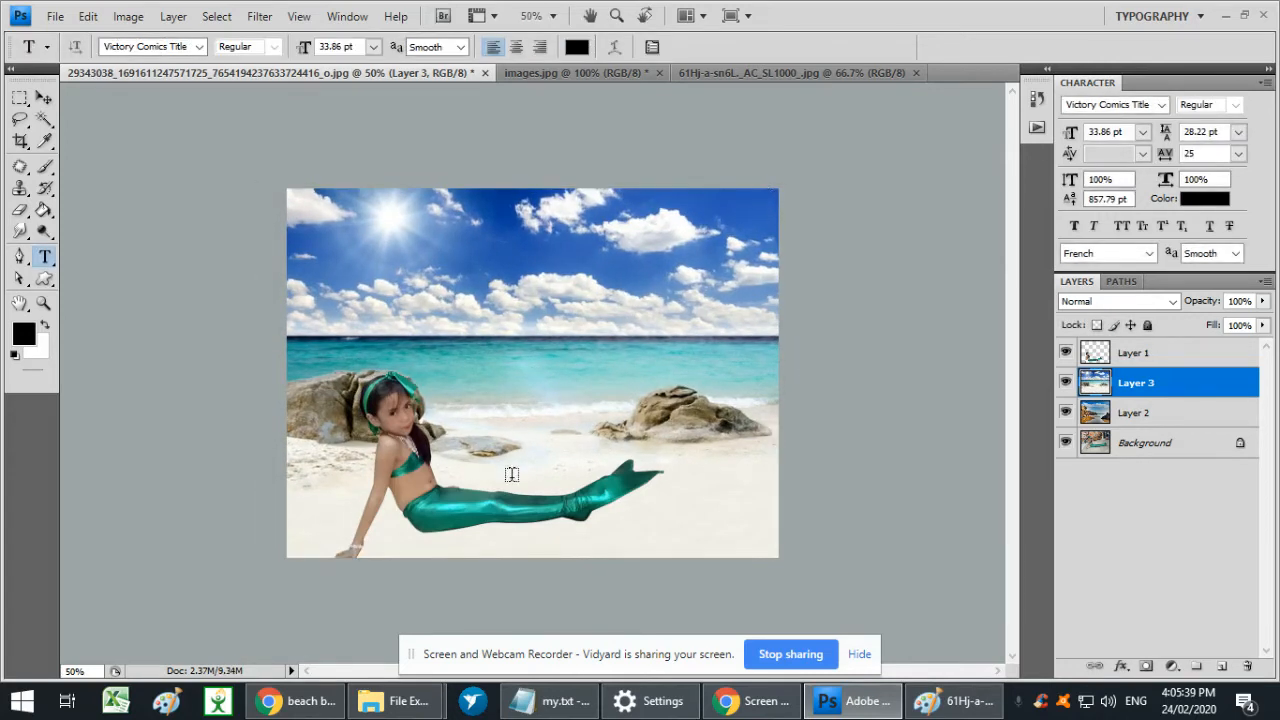
- Move the girl on Layer 1 across the sand to about X 569 px, Y 563.5 px, and check her placement up close
key(v)
click(1095, 362)
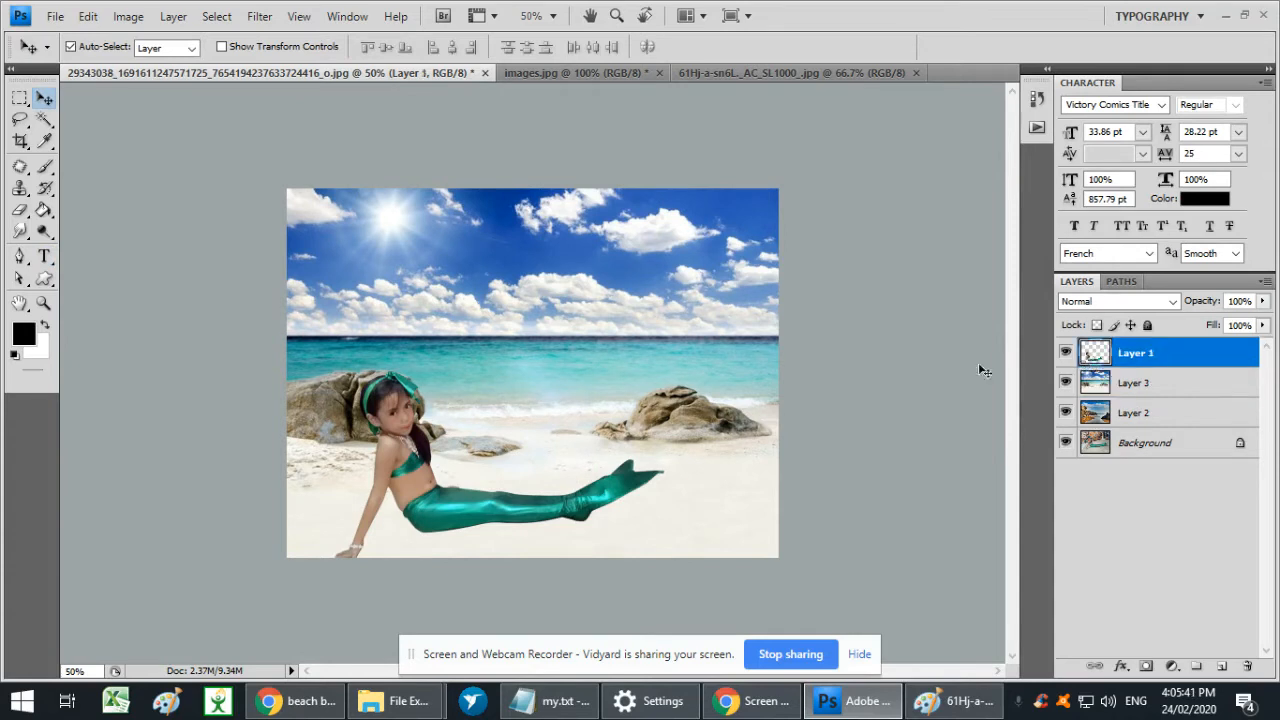
key(ctrl+t)
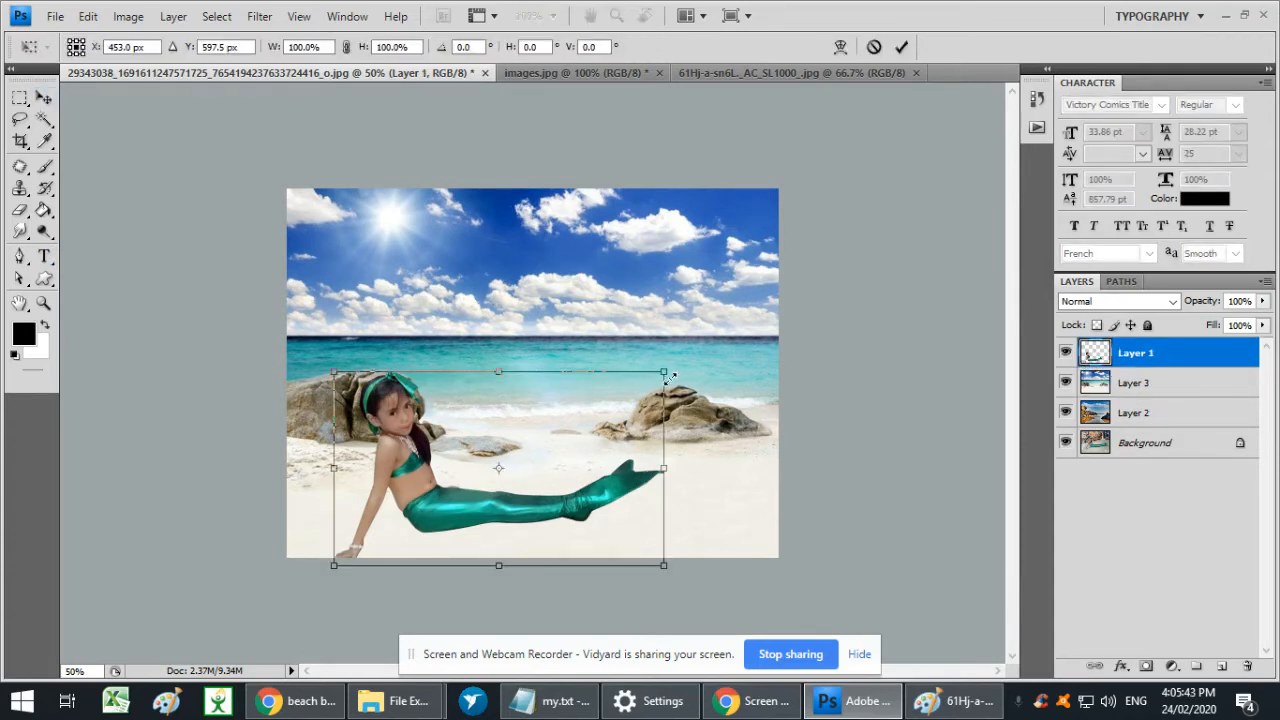
drag(571, 437, 612, 420)
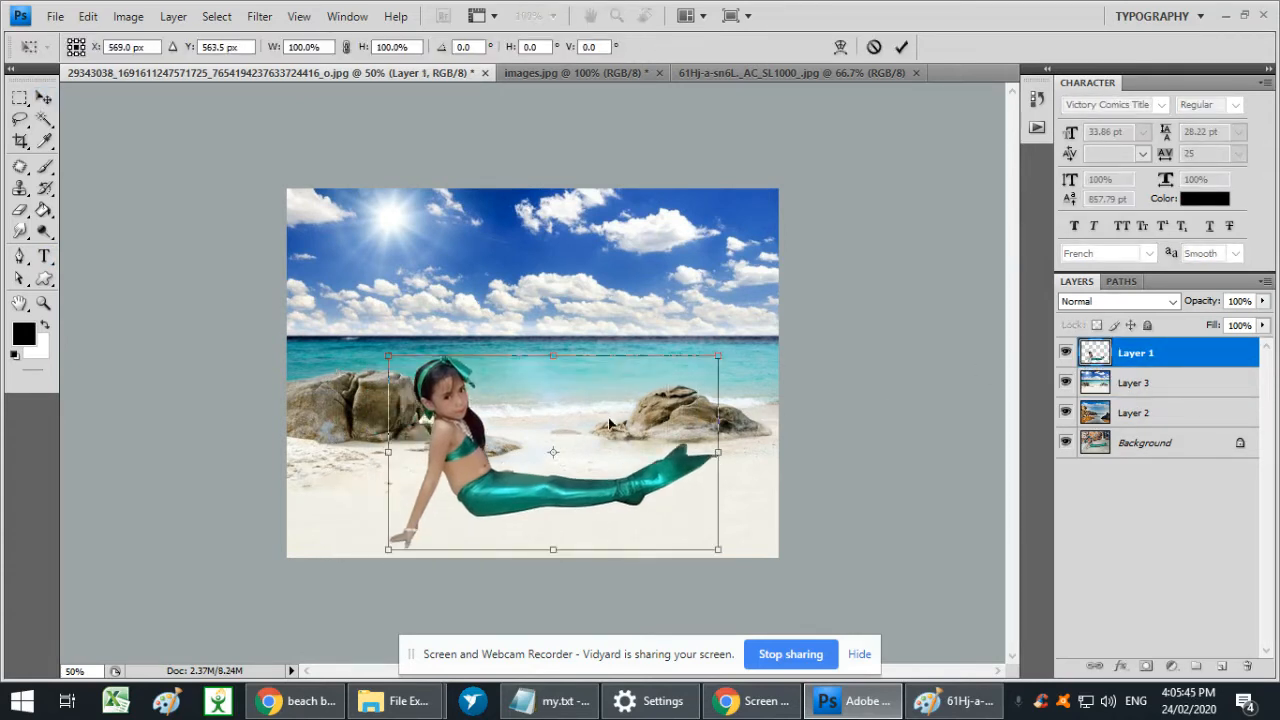
key(Return)
key(ctrl+1)
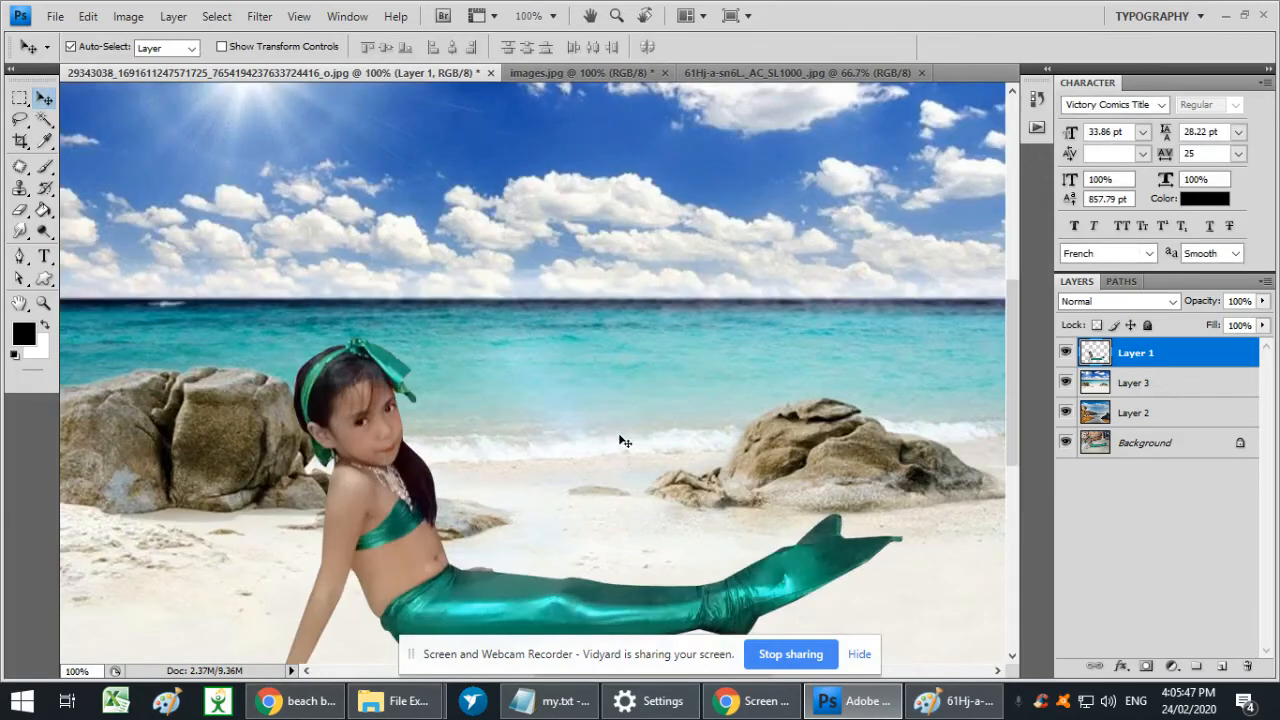
drag(583, 429, 566, 338)
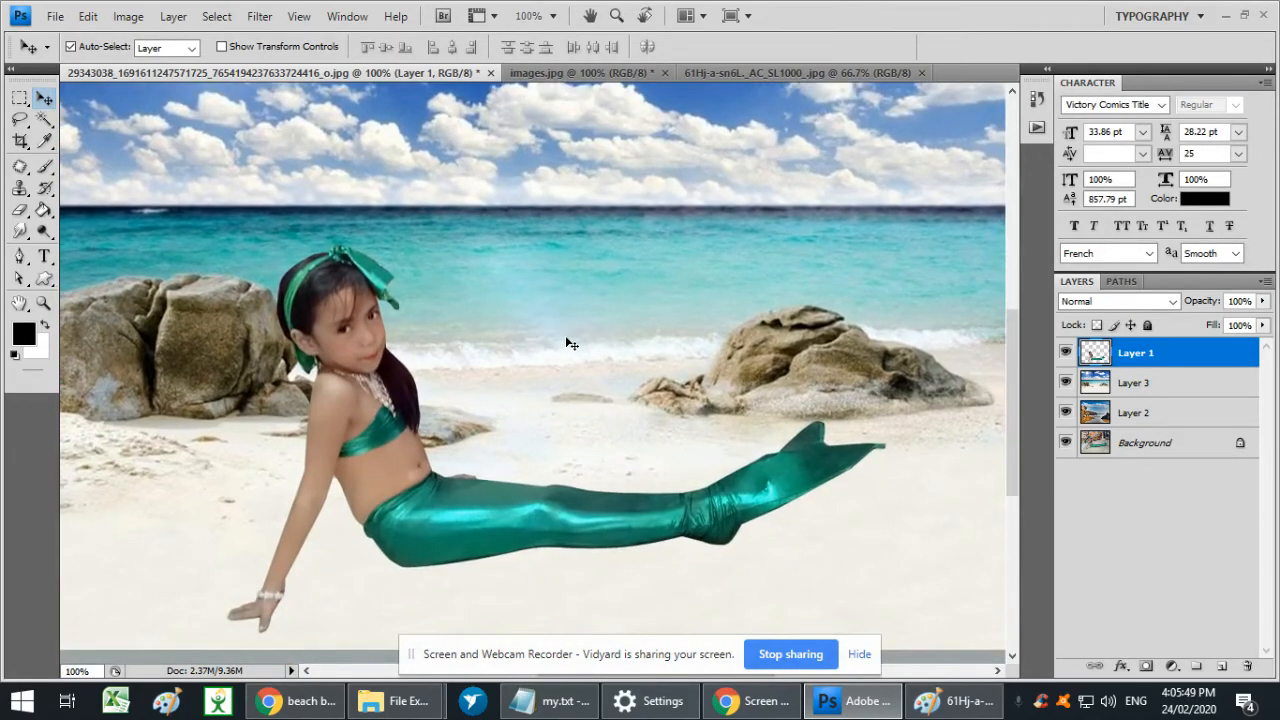
key(ctrl+minus)
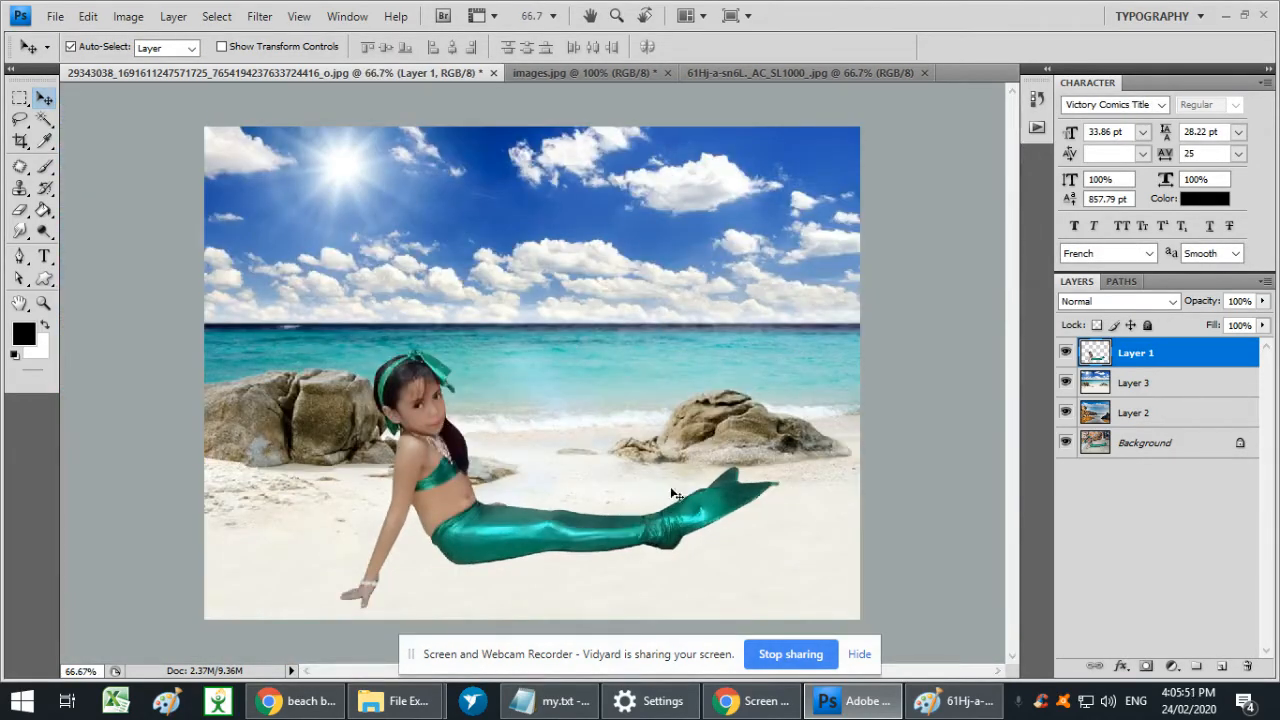
- Brighten the girl on Layer 1 slightly with a Curves adjustment
key(ctrl+m)
drag(866, 421, 866, 404)
key(Return)
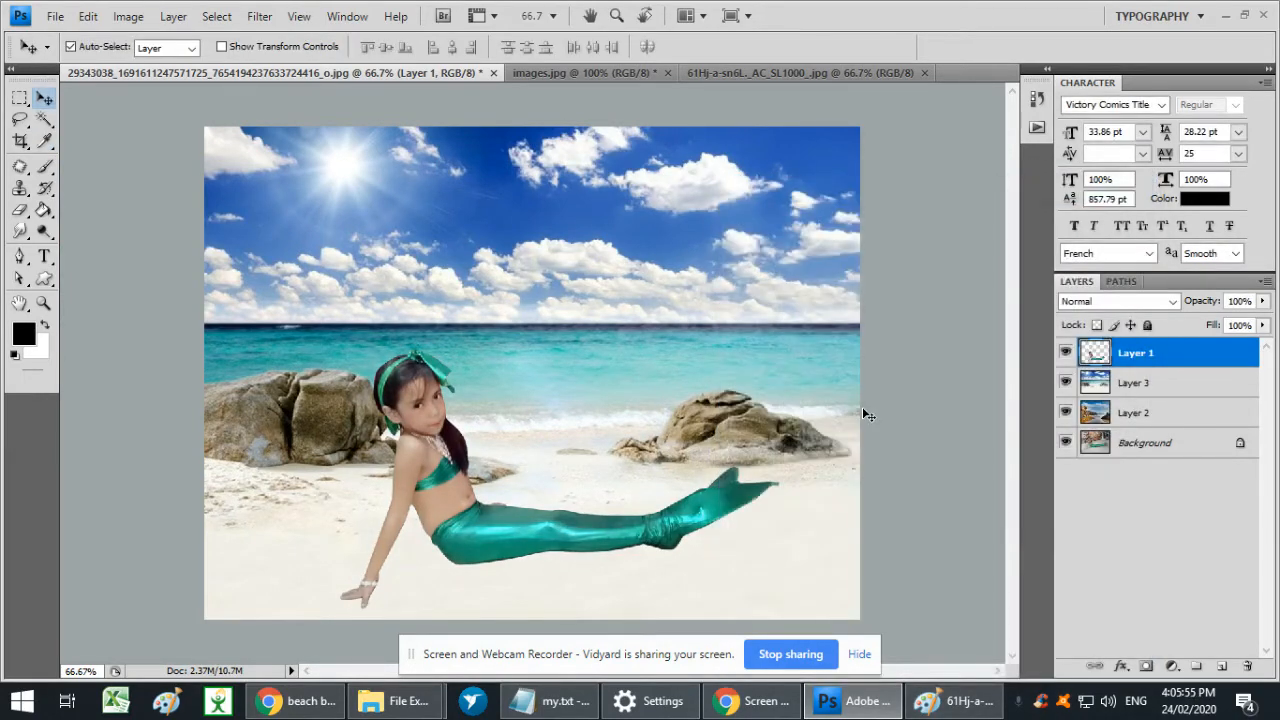
key(Tab)
key(Tab)
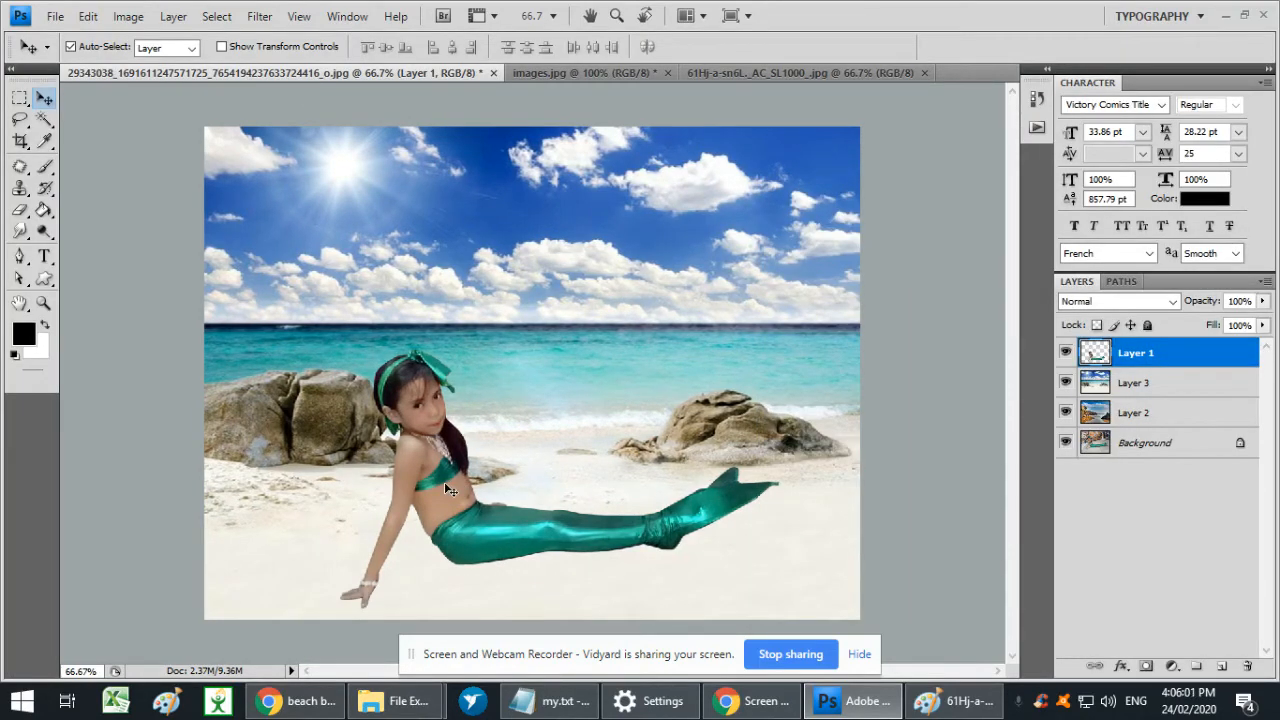
- Lighten the girl's midtones further with Curves, raising input 94 to output 121 on the RGB channel
key(ctrl+m)
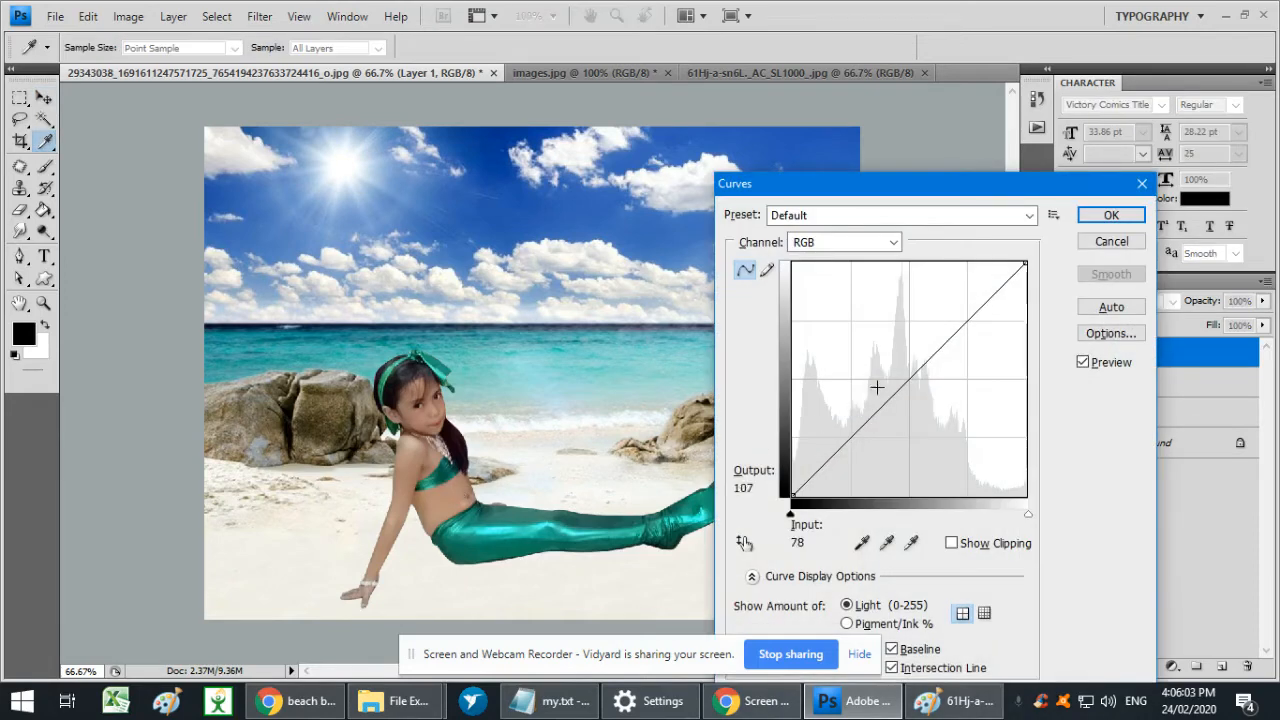
drag(888, 398, 877, 385)
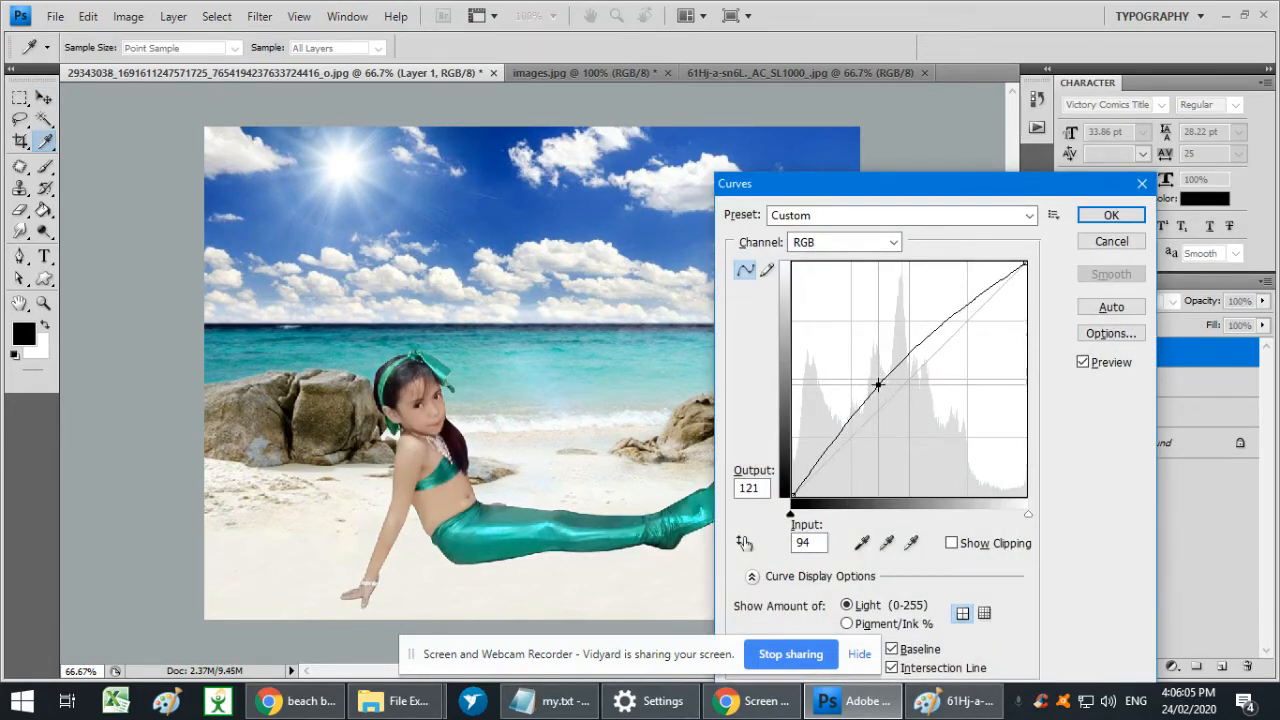
key(Return)
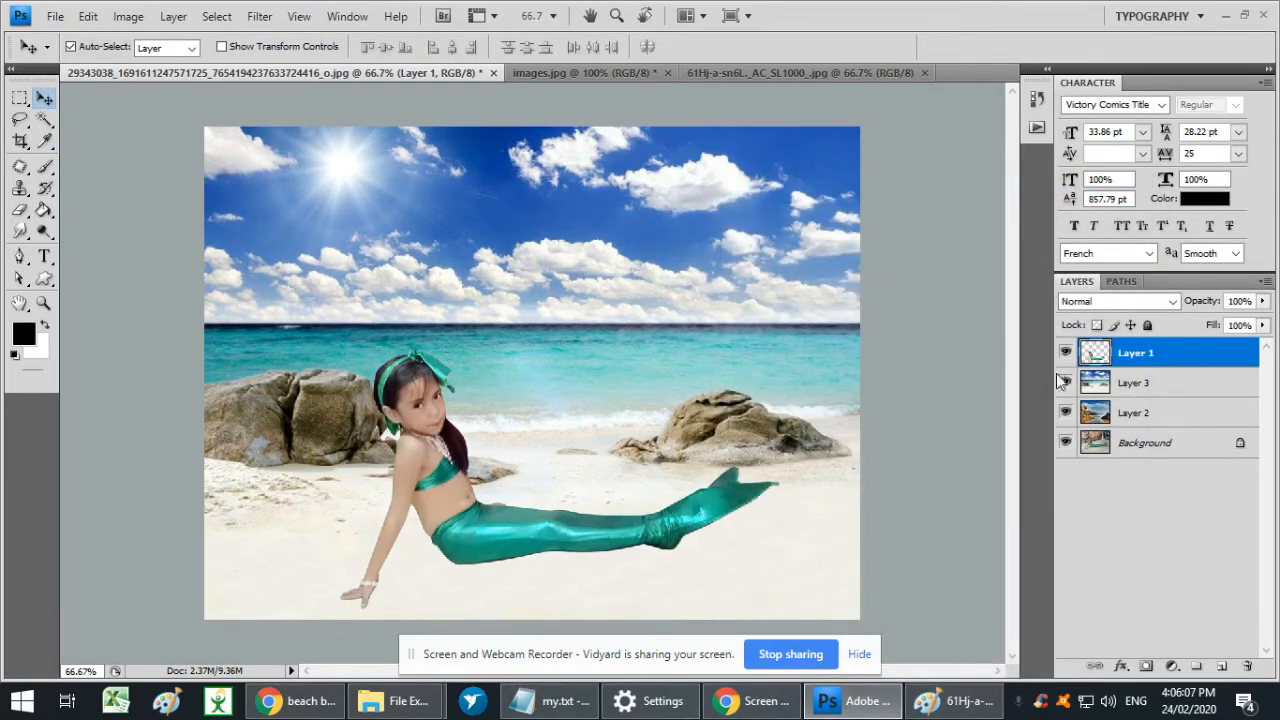
- Create an empty layer directly above the tropical beach on Layer 3 and choose the Brush tool
click(1140, 383)
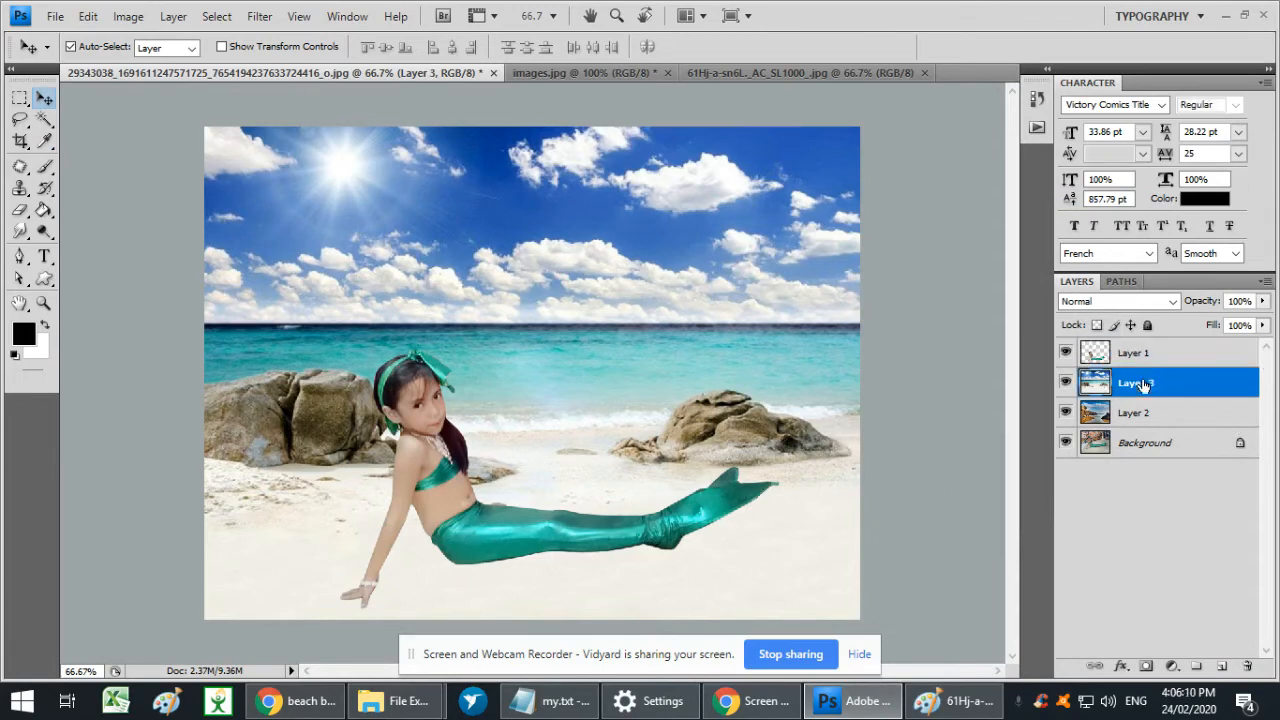
click(1222, 667)
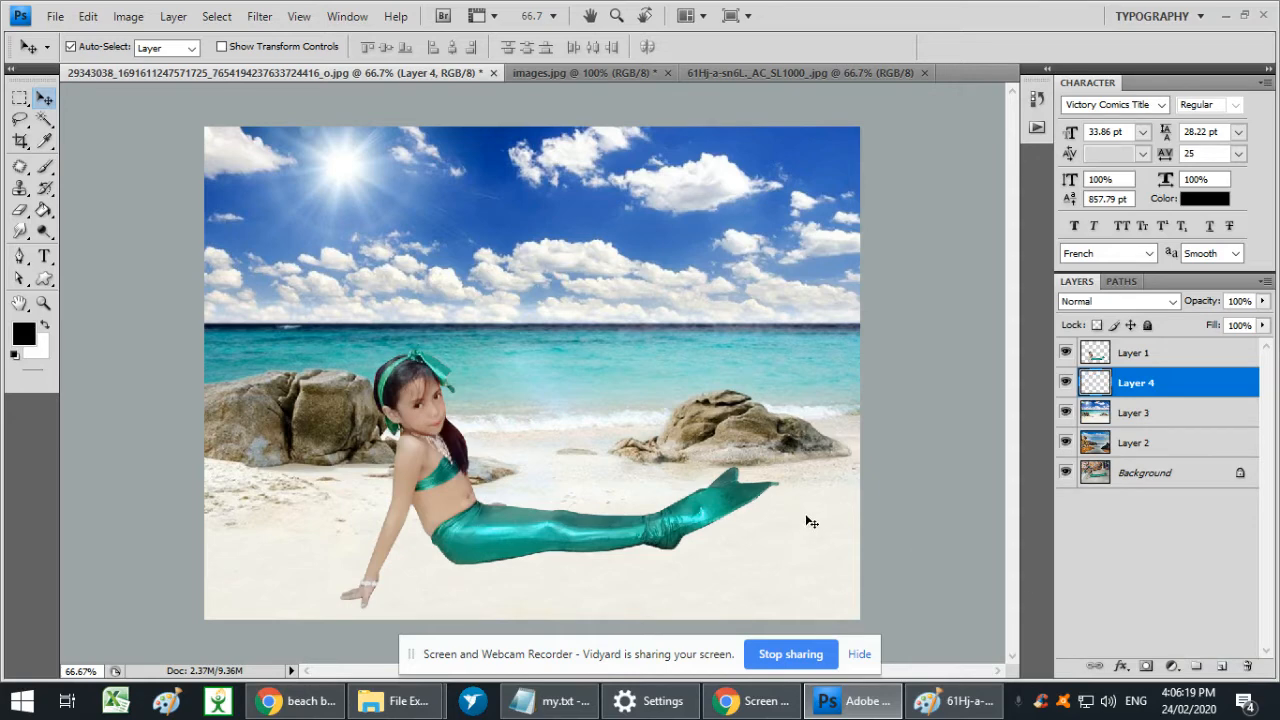
click(46, 168)
right_click(48, 168)
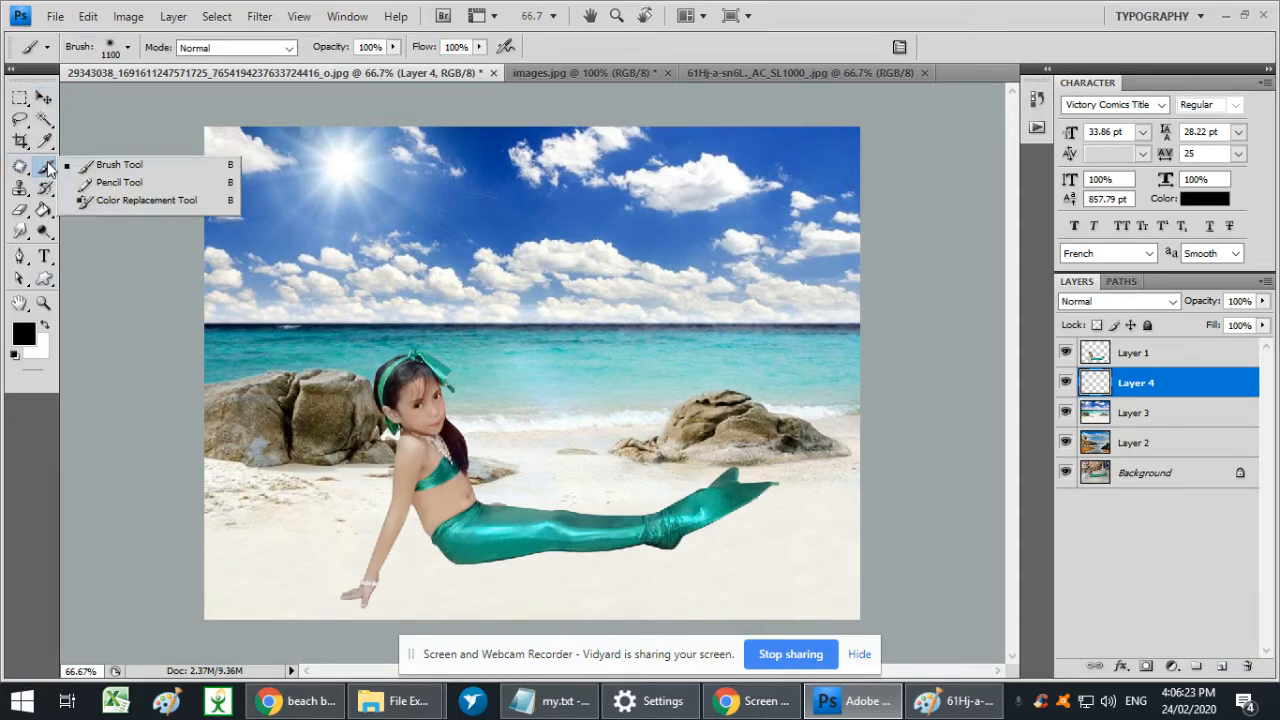
click(169, 172)
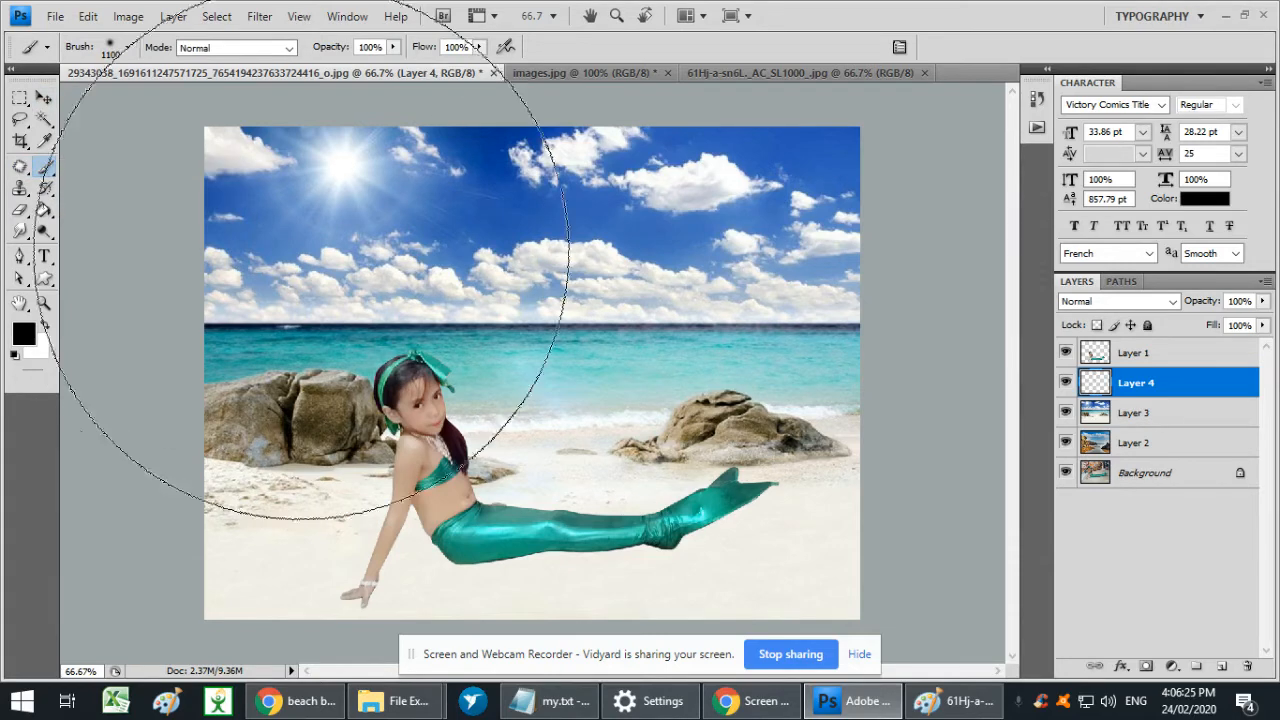
- Set the brush to a soft round tip with a 35 px diameter and 0% hardness
right_click(557, 312)
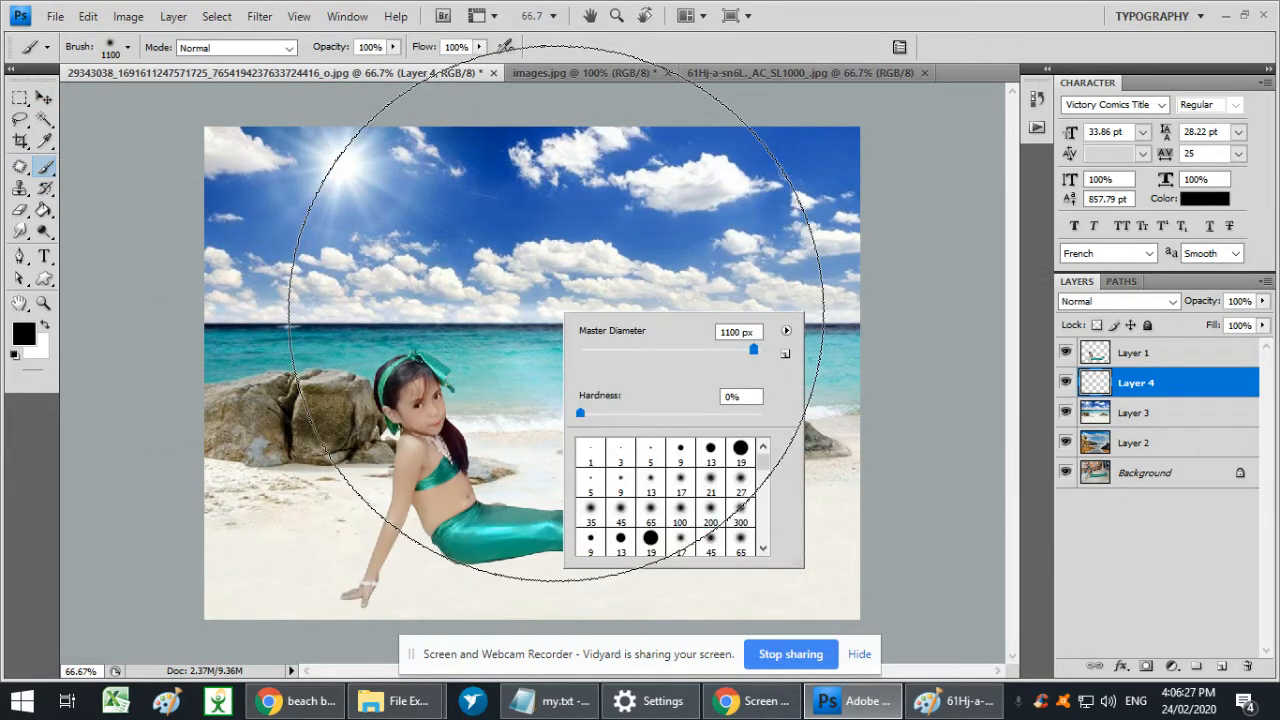
click(740, 517)
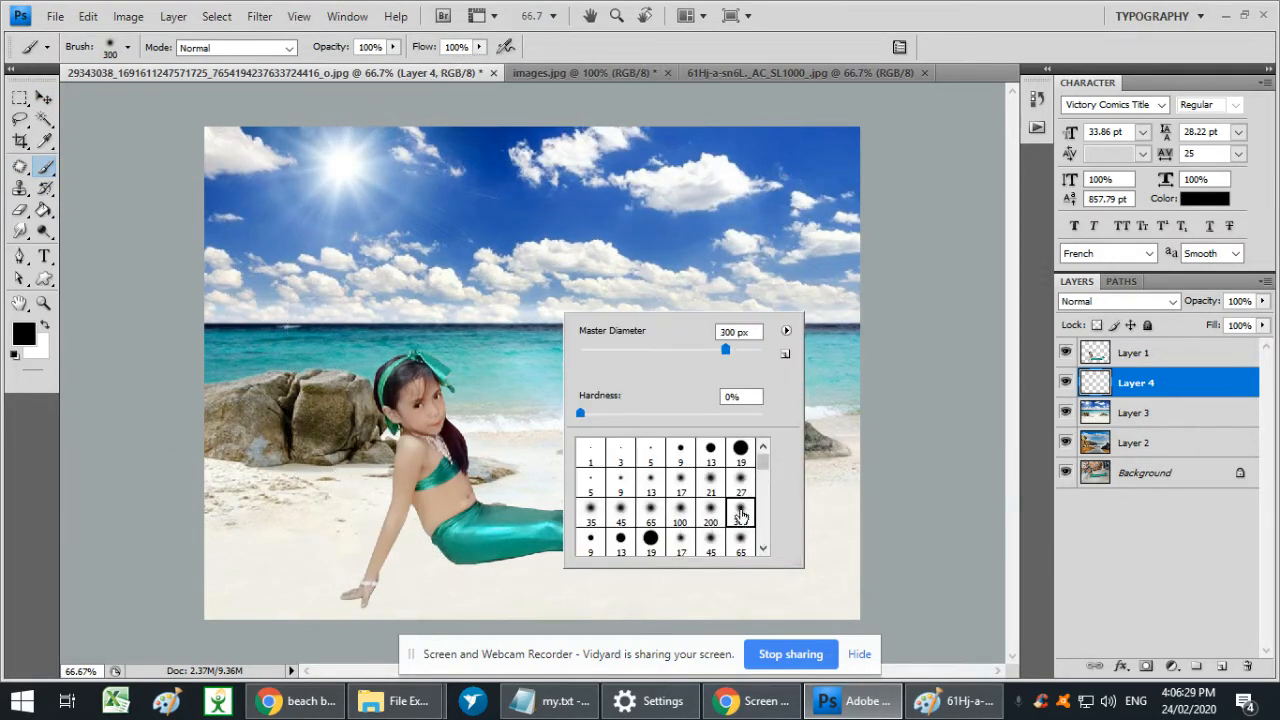
key(Return)
key(bracketleft)
key(bracketleft)
key(bracketleft)
key(bracketleft)
key(bracketleft)
key(bracketleft)
key(bracketleft)
key(bracketleft)
key(bracketleft)
key(bracketleft)
key(bracketleft)
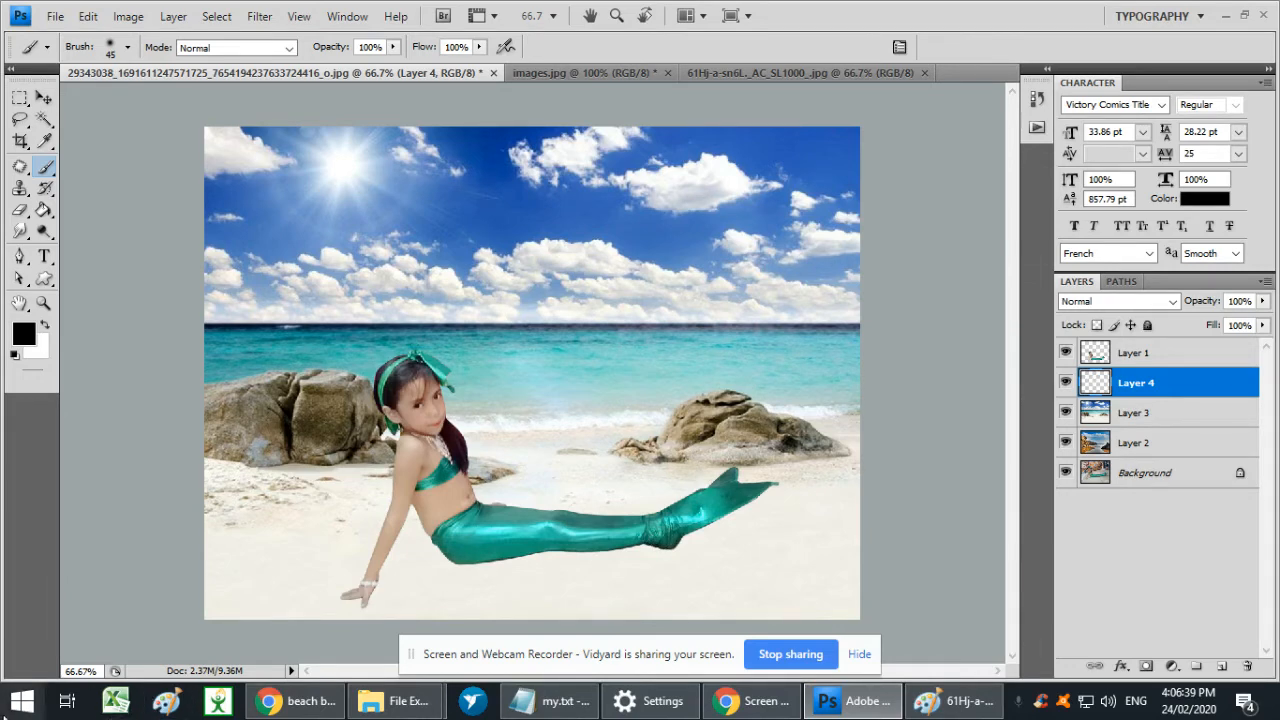
key(ctrl+plus)
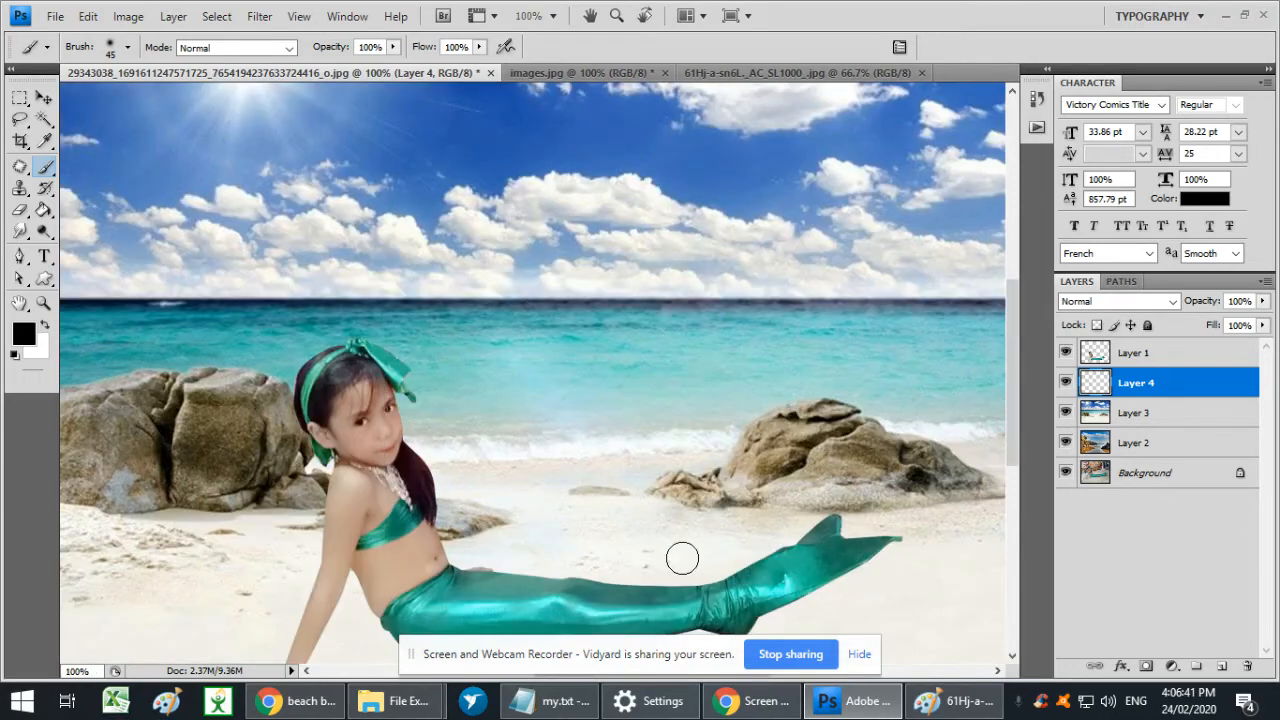
right_click(710, 594)
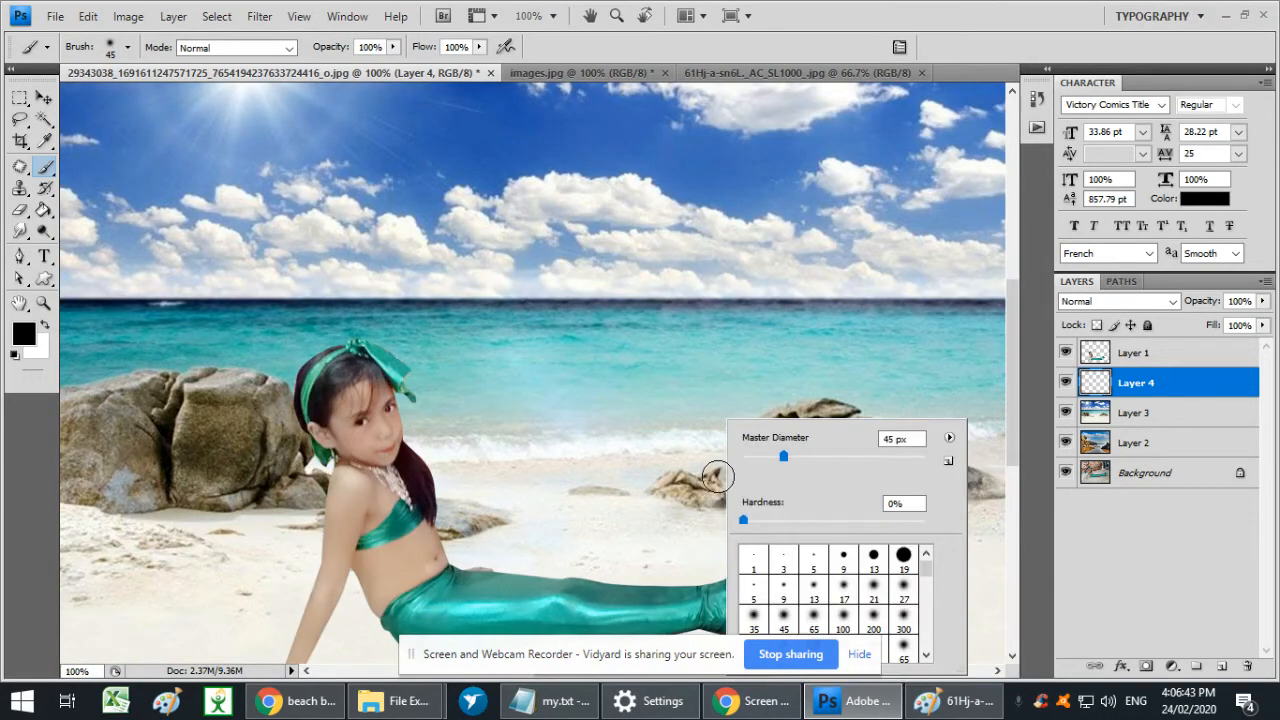
click(754, 614)
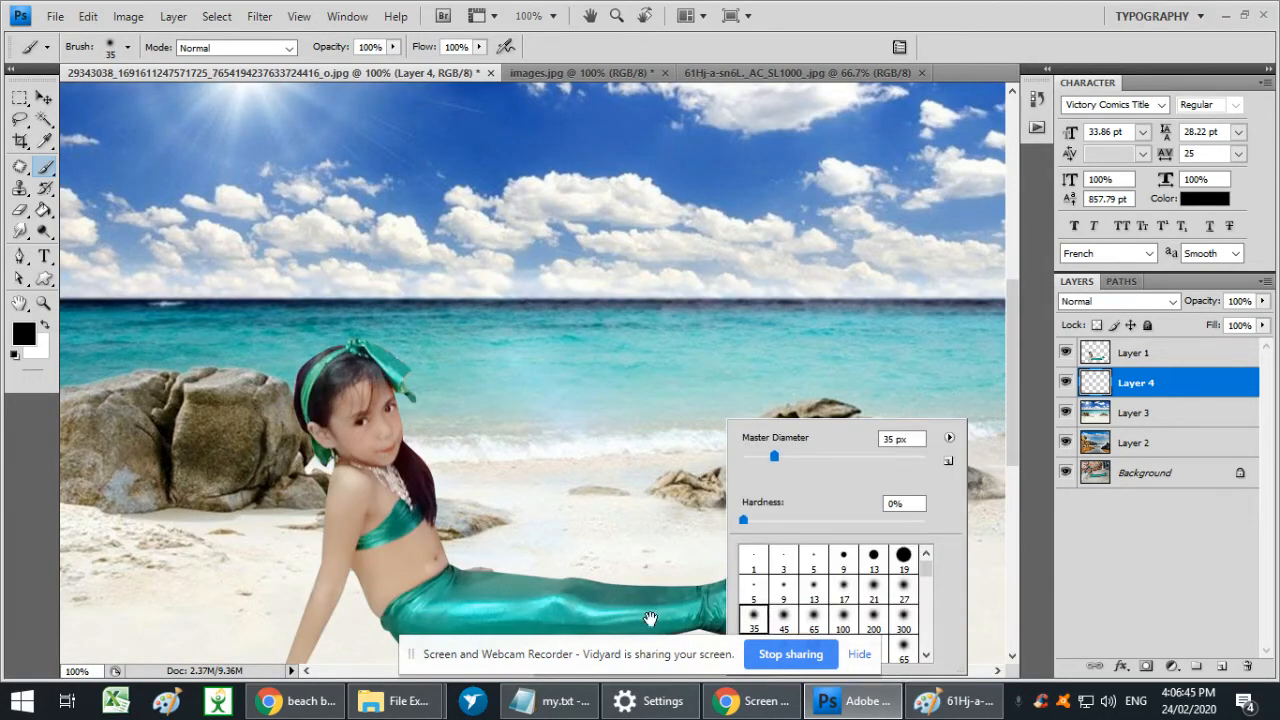
- Paint a soft black shadow on Layer 4 along the underside of the mermaid tail and set the layer's opacity to 24%
drag(651, 617, 509, 576)
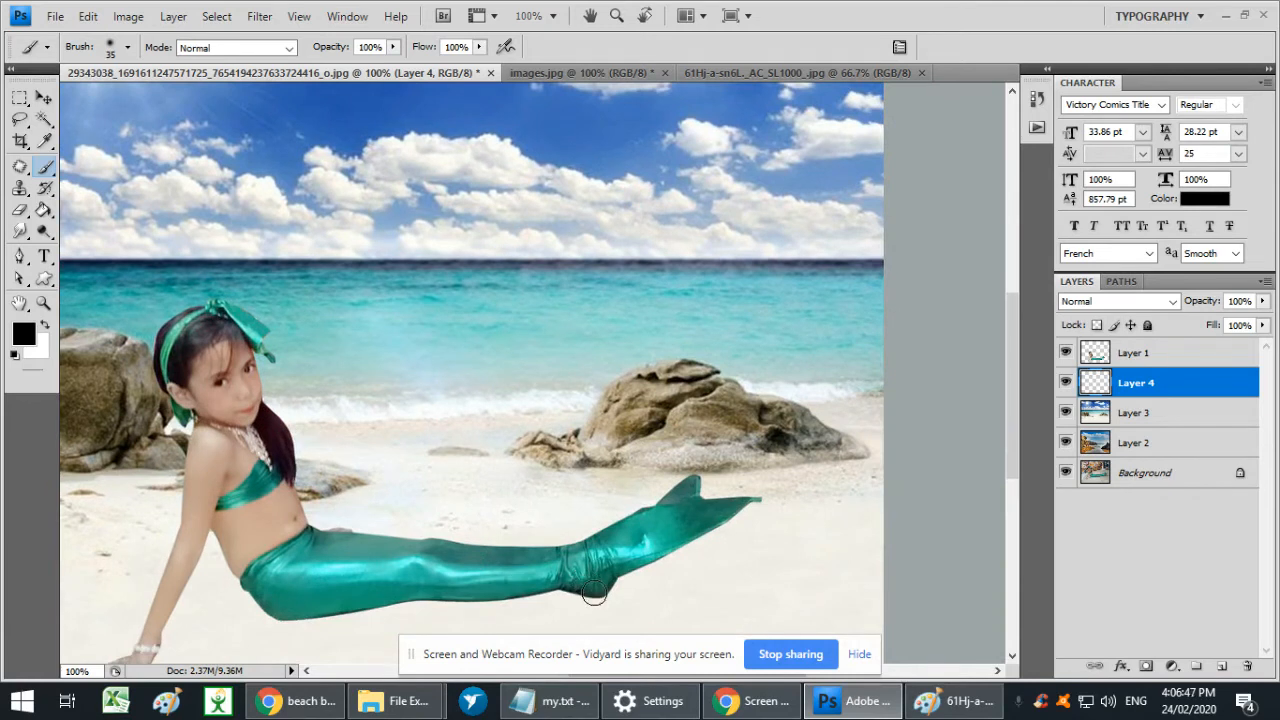
drag(595, 591, 548, 588)
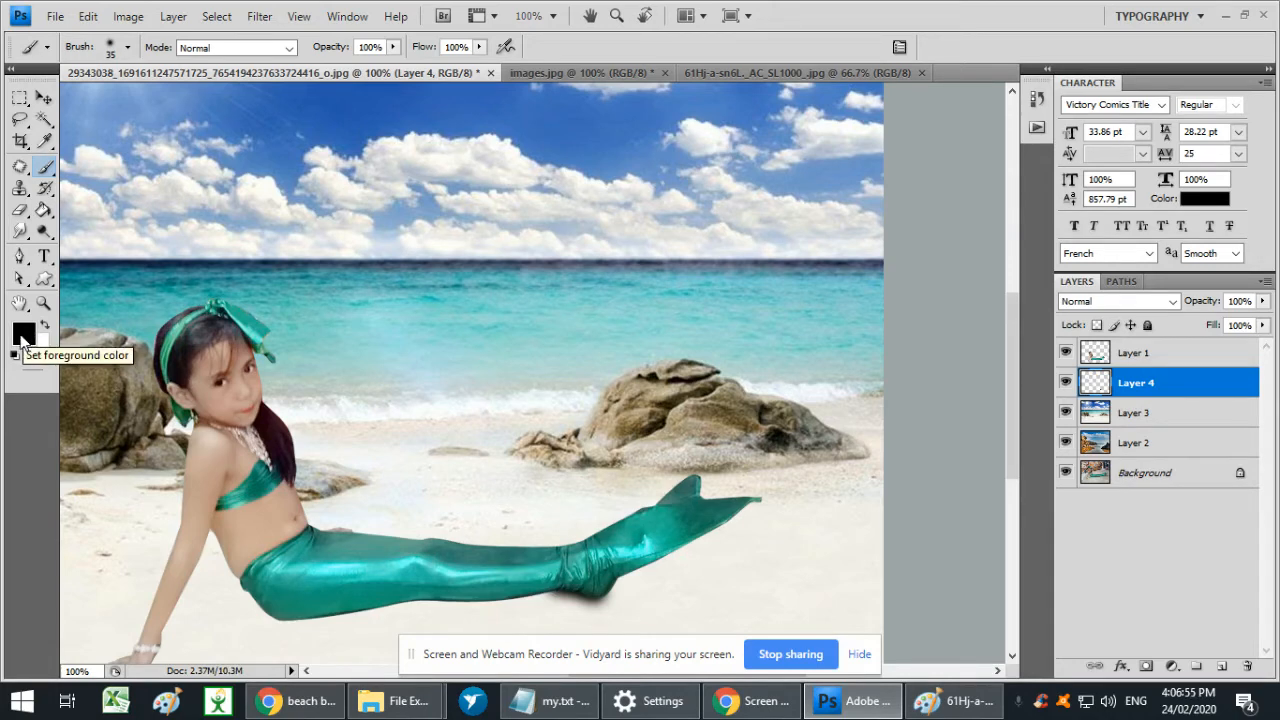
mouse_move(586, 588)
mouse_down()
mouse_move(360, 598)
mouse_move(280, 617)
mouse_move(591, 594)
mouse_move(364, 592)
mouse_up()
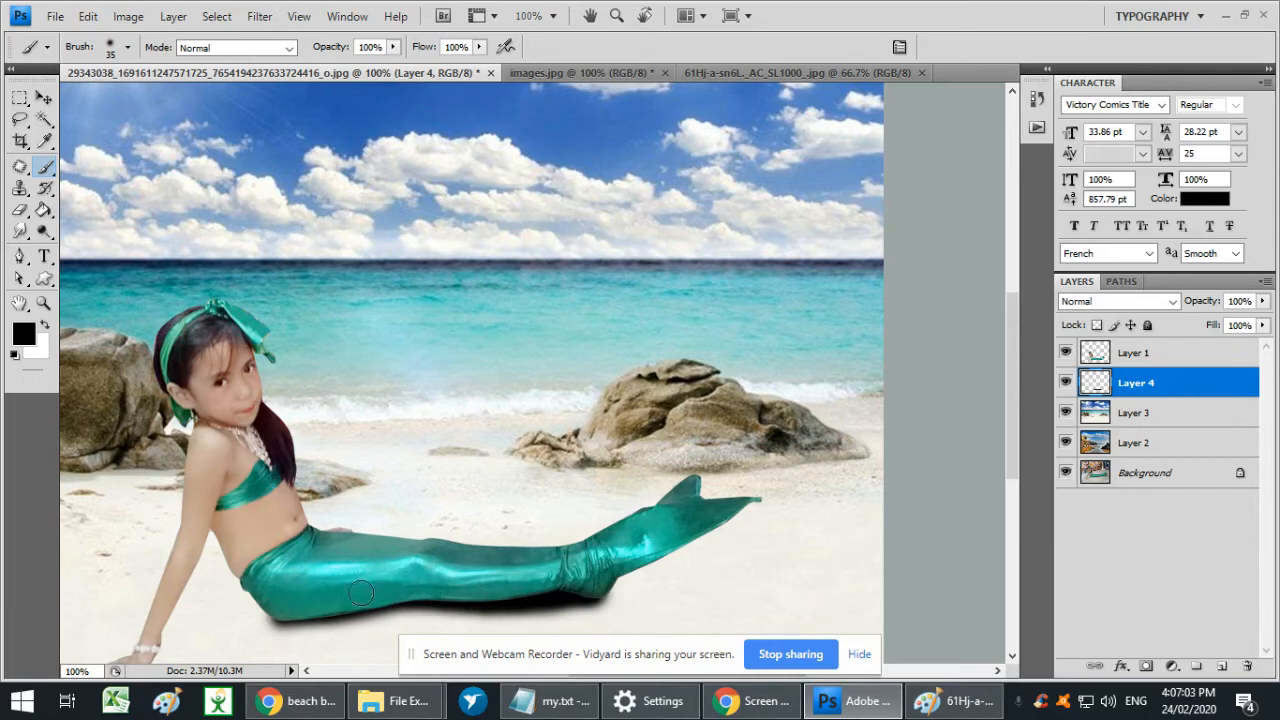
mouse_move(289, 626)
mouse_down()
mouse_move(442, 594)
mouse_move(525, 597)
mouse_move(262, 616)
mouse_up()
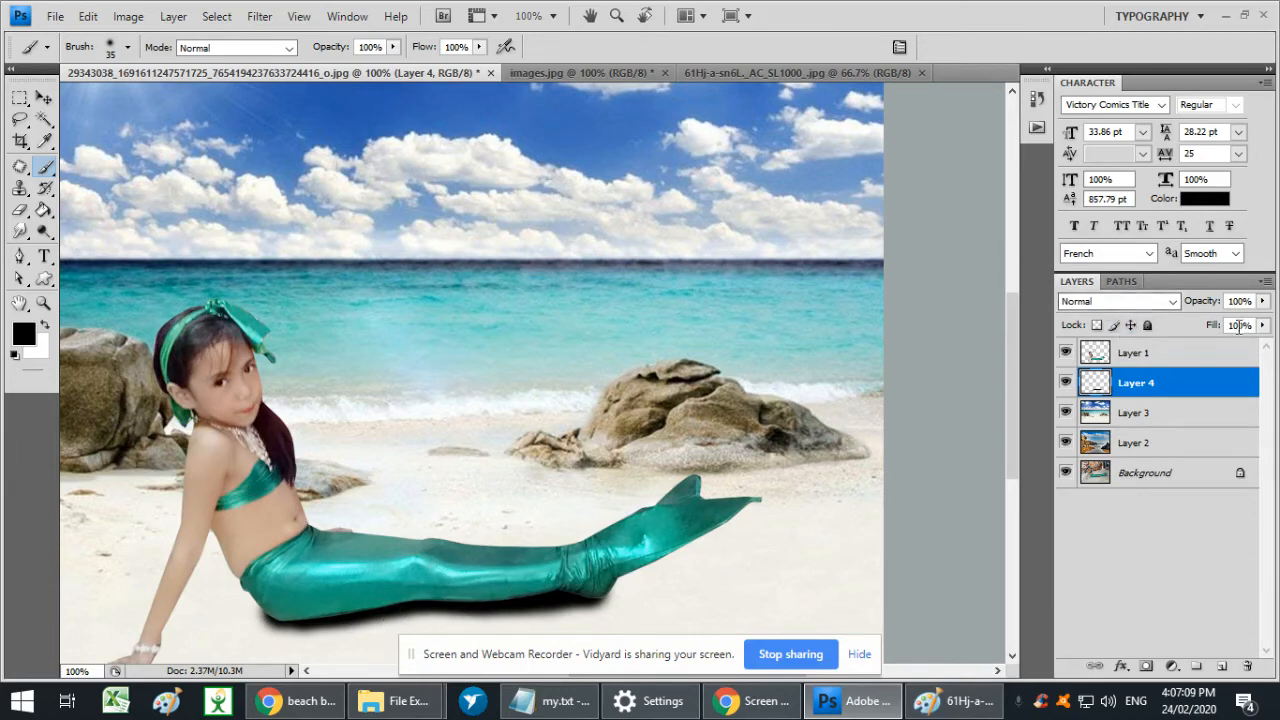
click(1262, 303)
drag(1262, 322, 1193, 334)
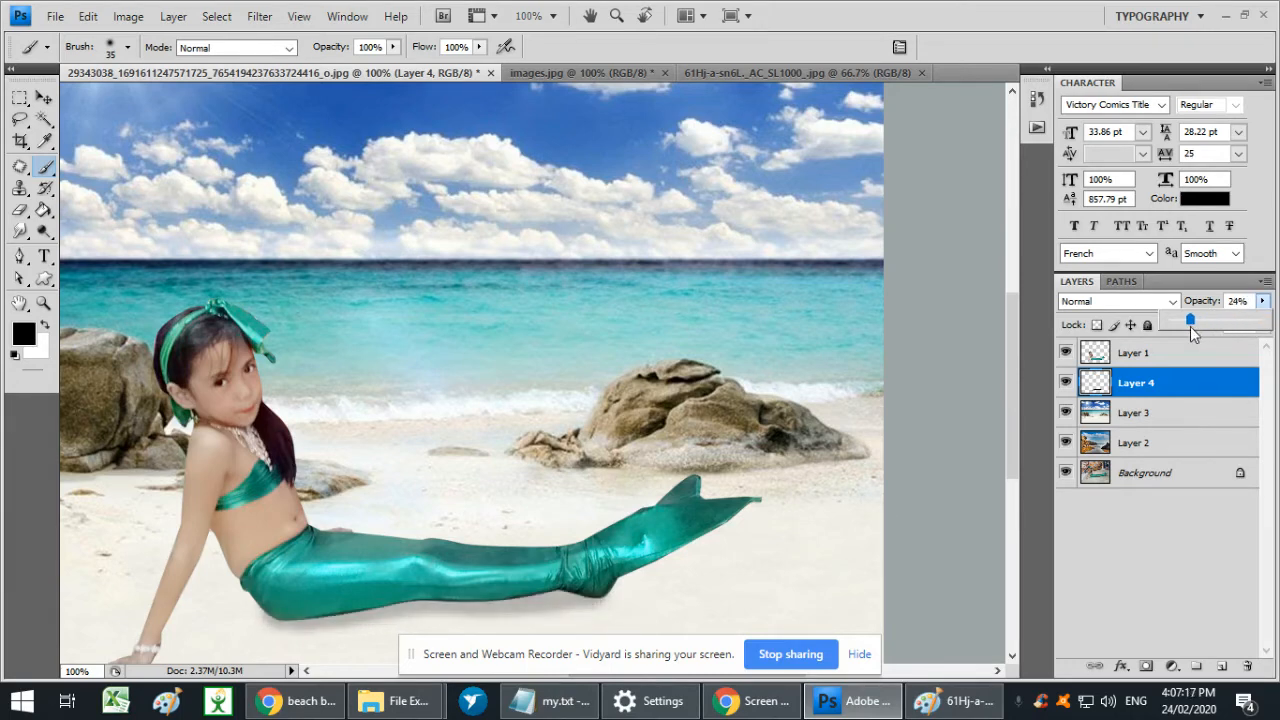
key(ctrl+minus)
key(ctrl+minus)
key(ctrl+plus)
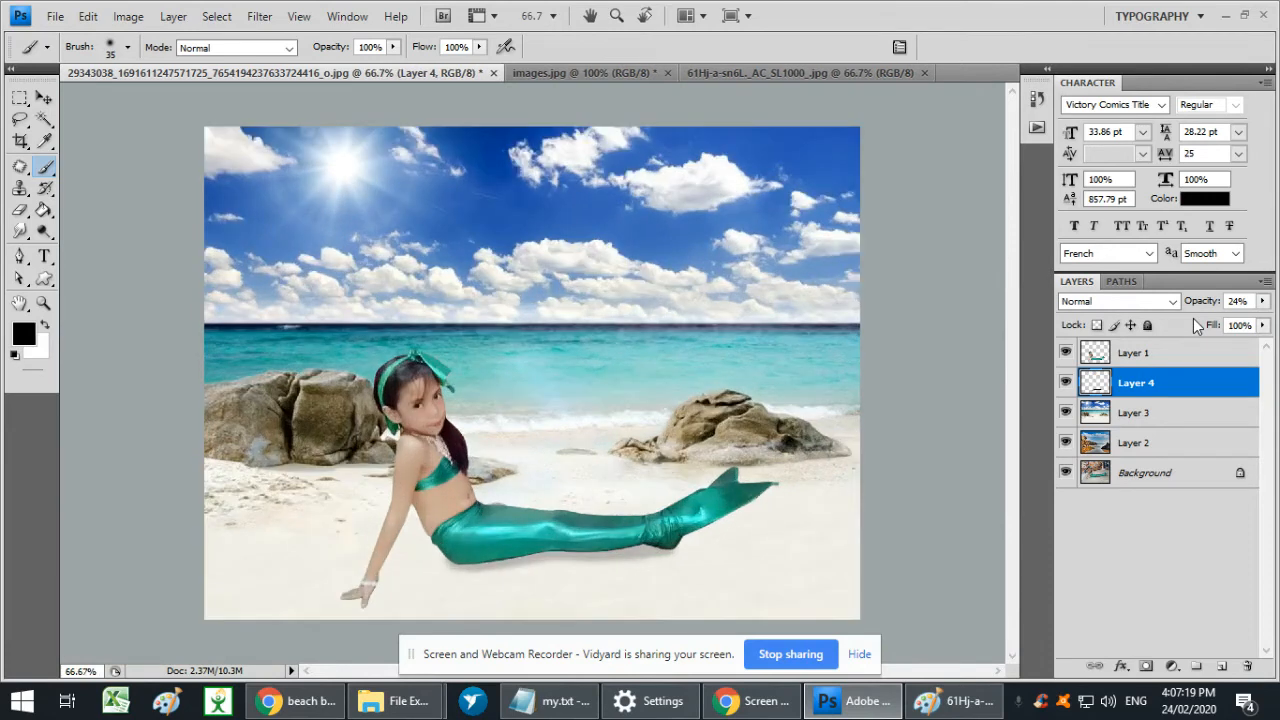
key(ctrl+t)
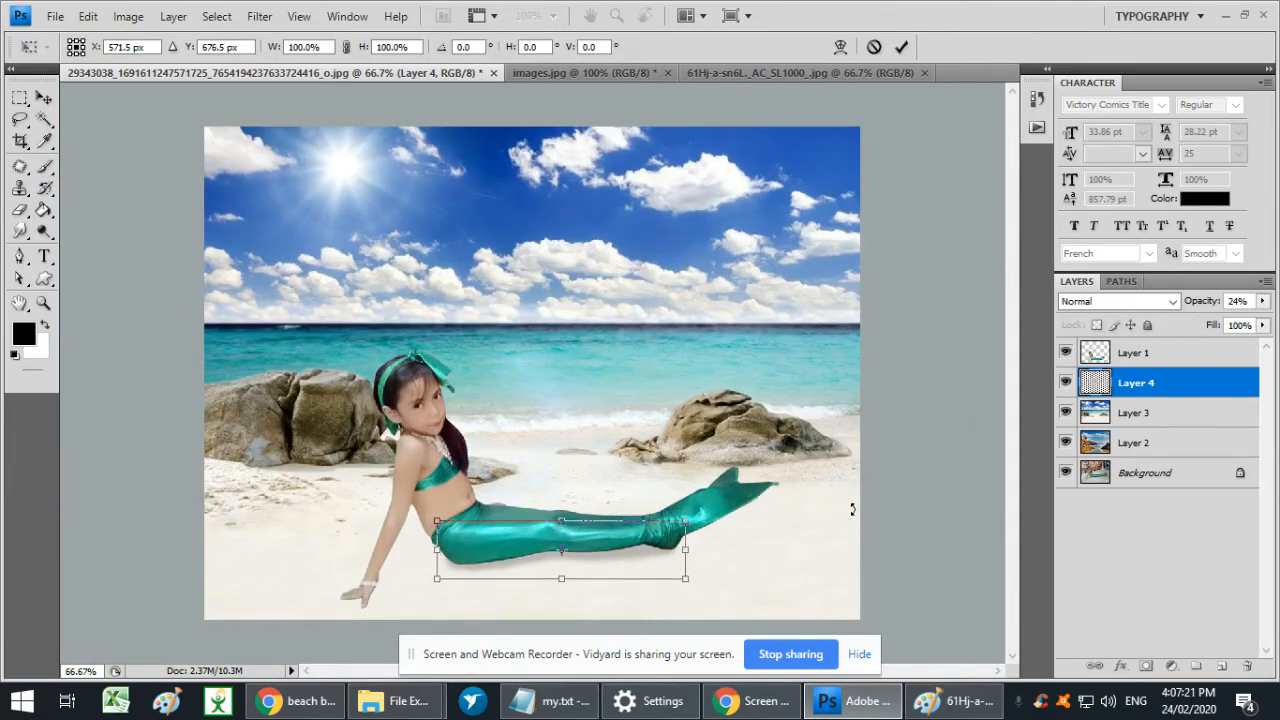
key(Return)
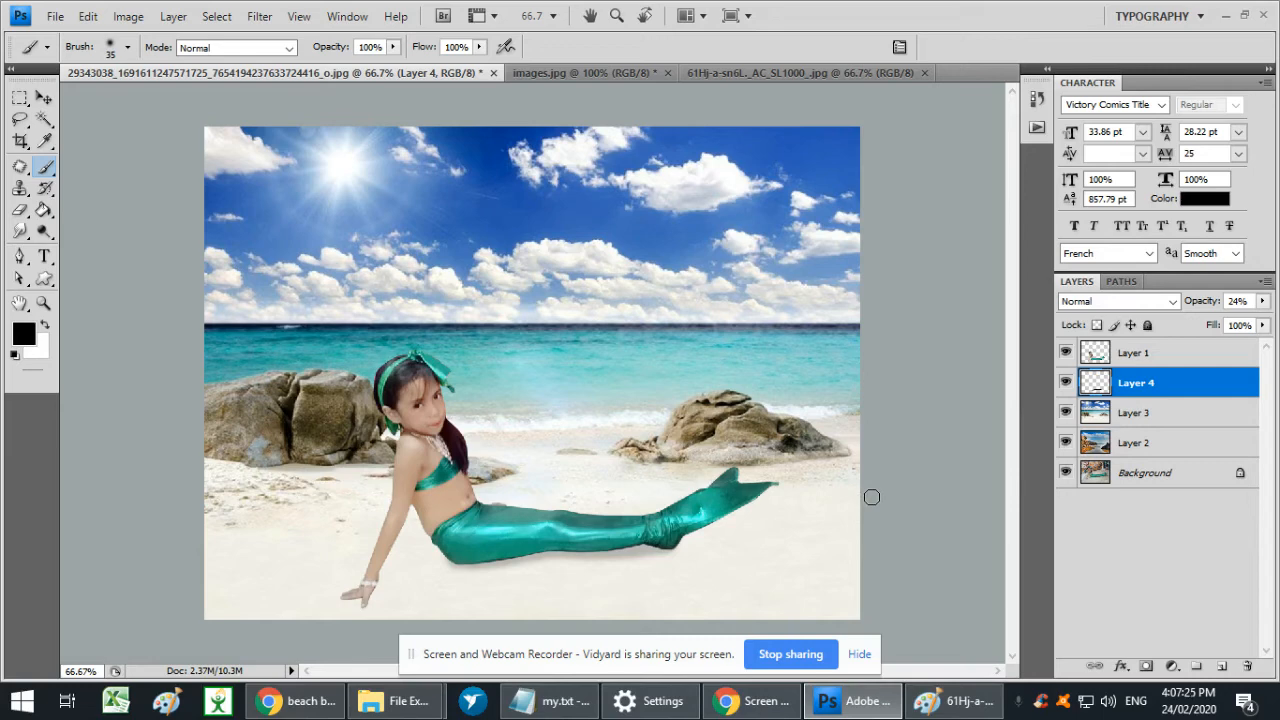
- Create an empty layer directly above Layer 3 and fill it with a black silhouette using the girl's outline from Layer 1
key(p)
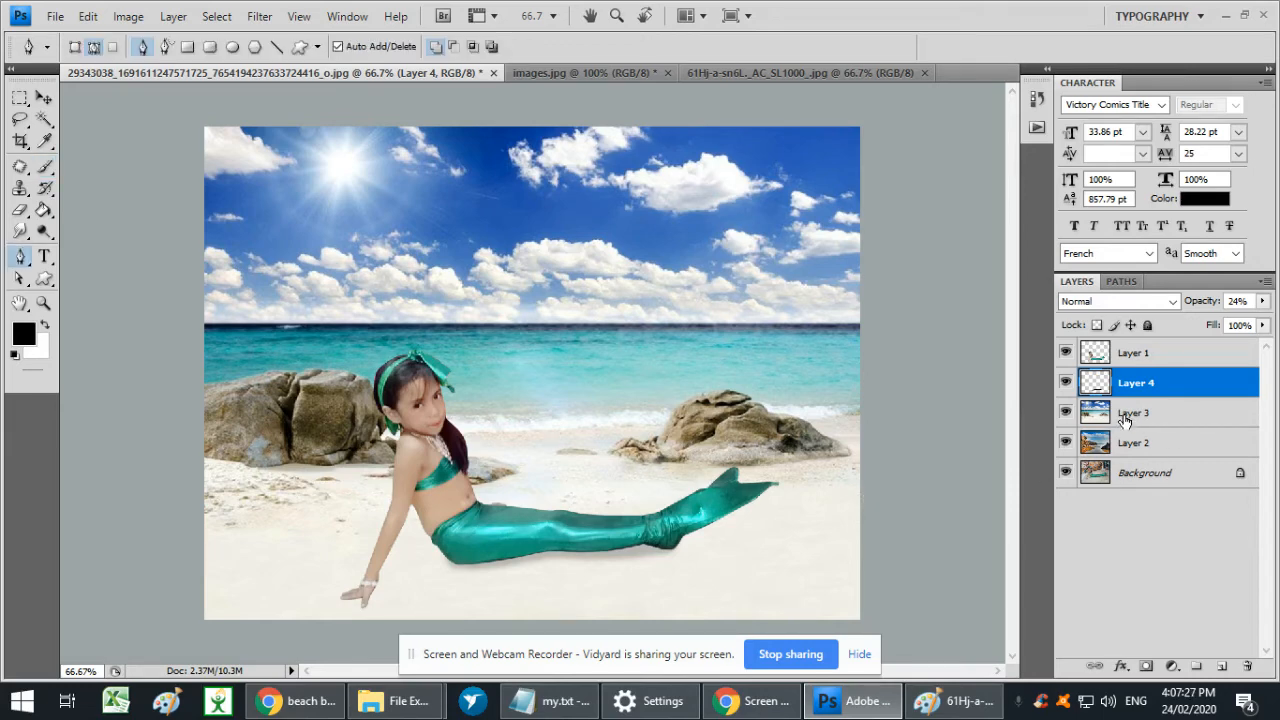
click(1126, 415)
click(1222, 666)
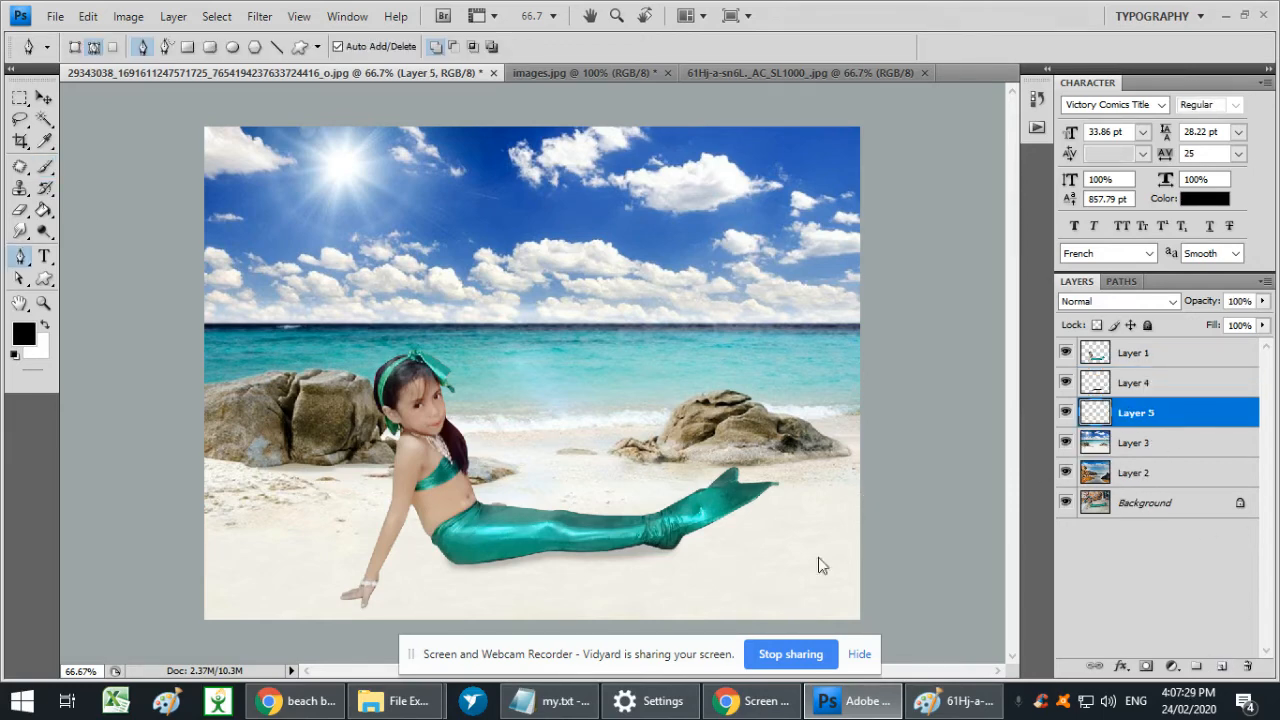
ctrl+click(1098, 356)
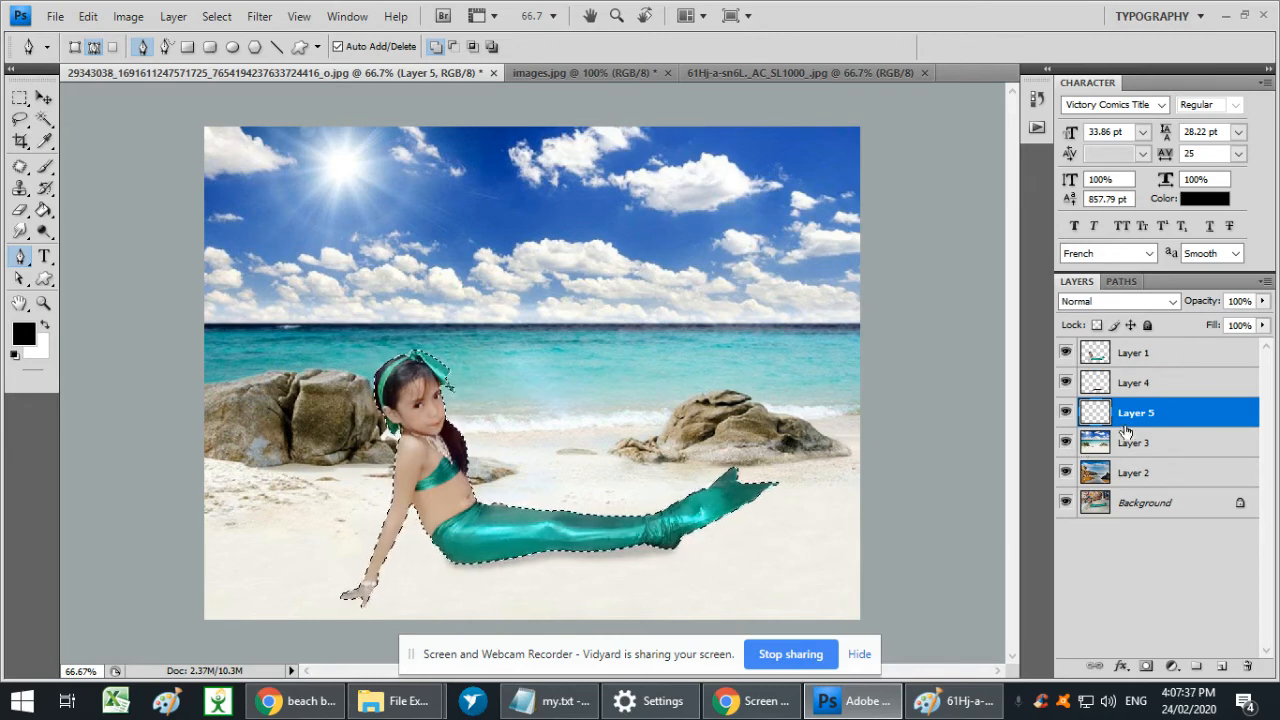
key(ctrl+d)
click(1096, 357)
ctrl+click(1094, 358)
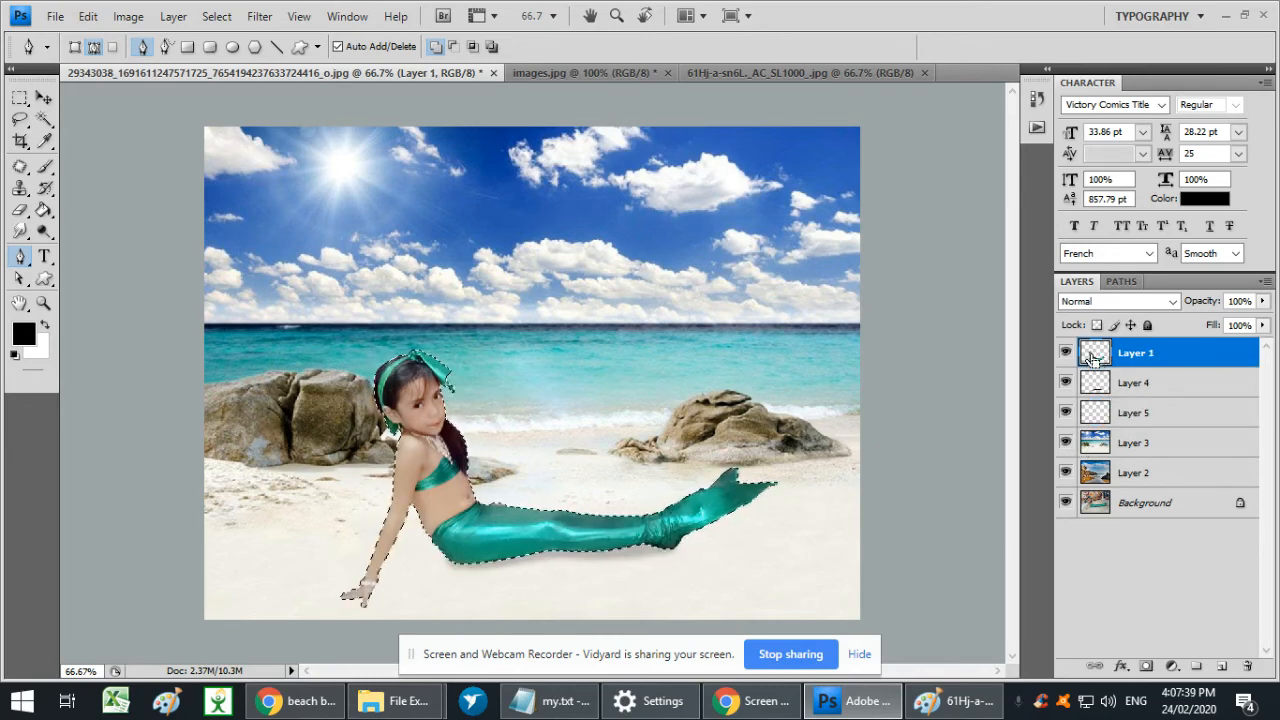
click(1148, 423)
key(alt+BackSpace)
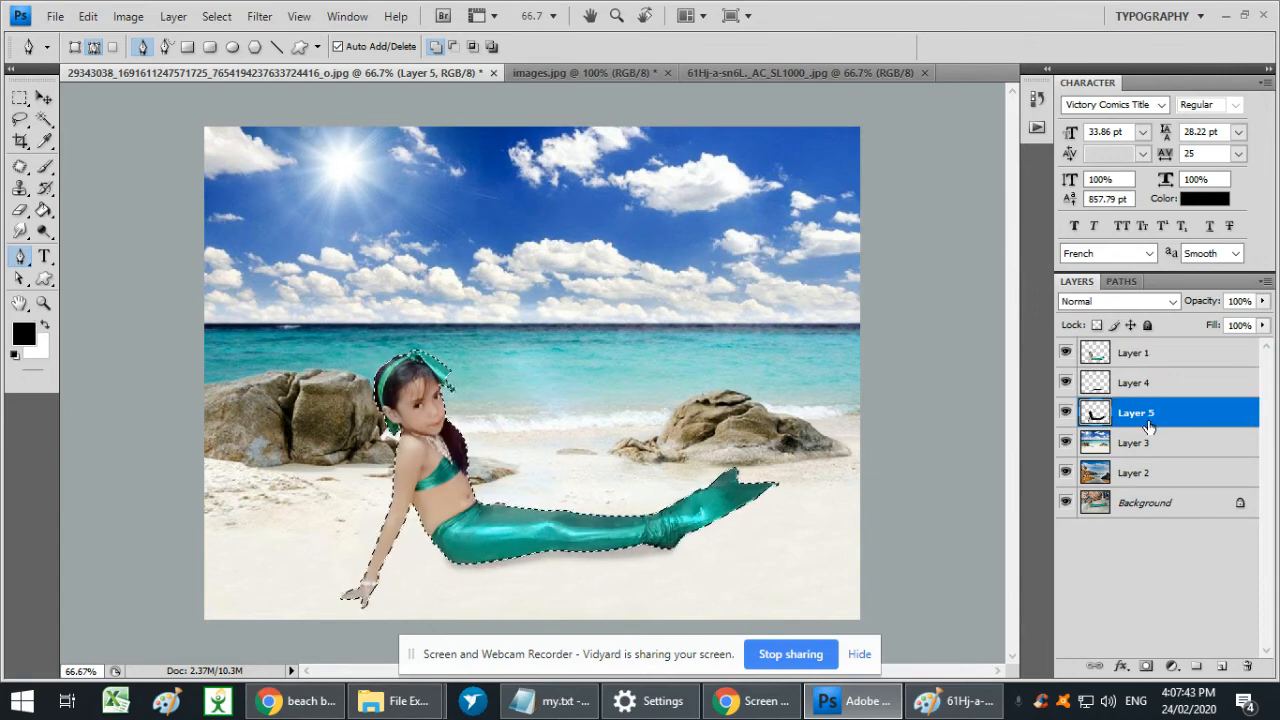
key(ctrl+d)
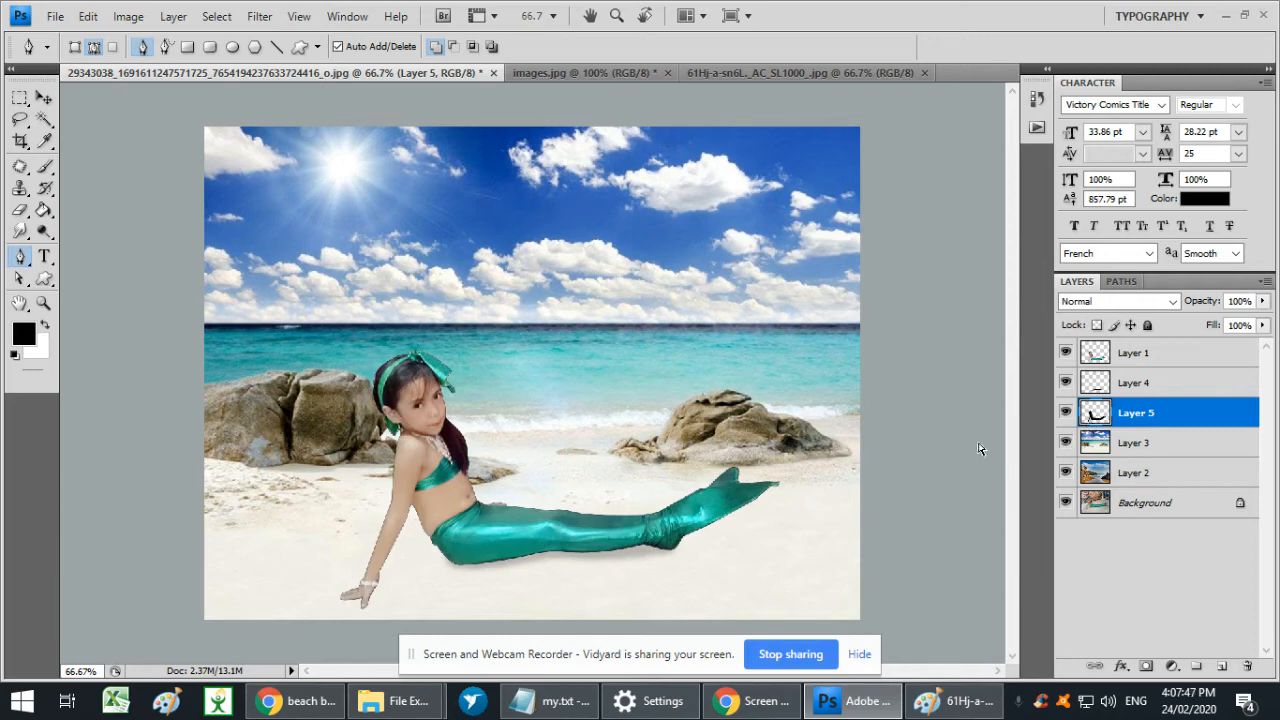
- Try flipping the black silhouette horizontally with Free Transform and shifting it behind the girl, and flip it back
key(ctrl+t)
right_click(592, 466)
click(686, 426)
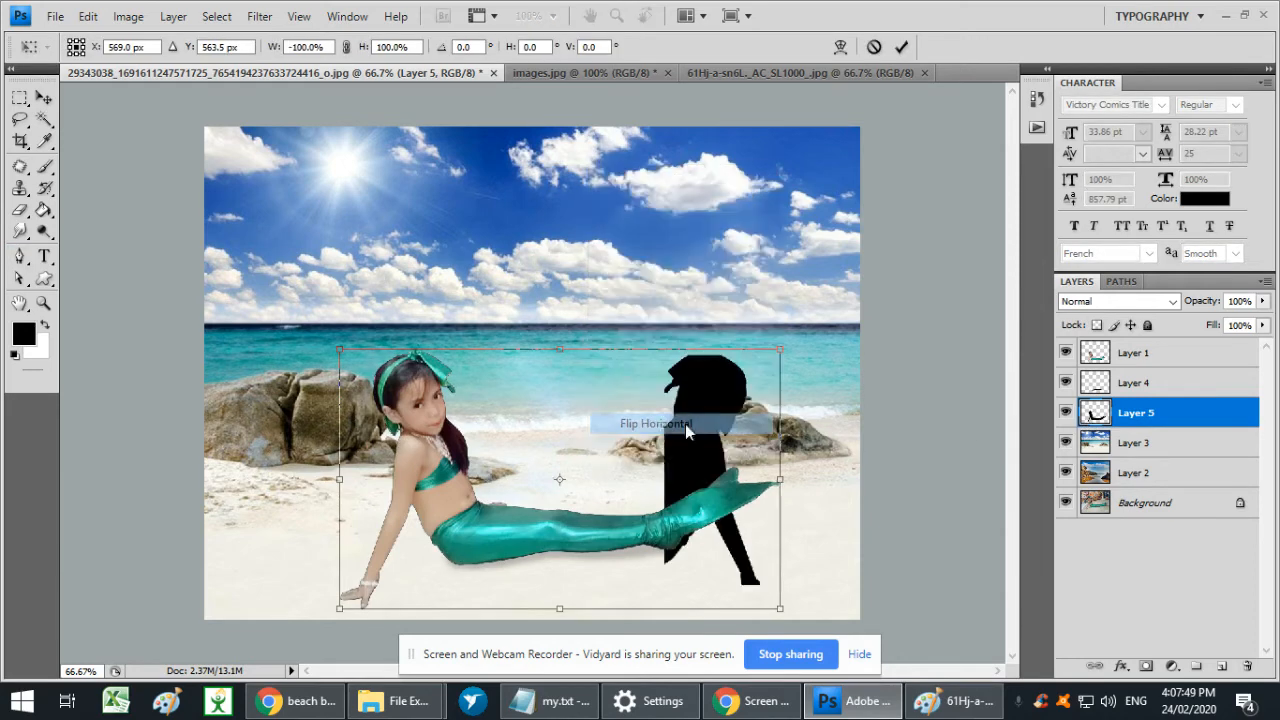
drag(684, 461, 451, 457)
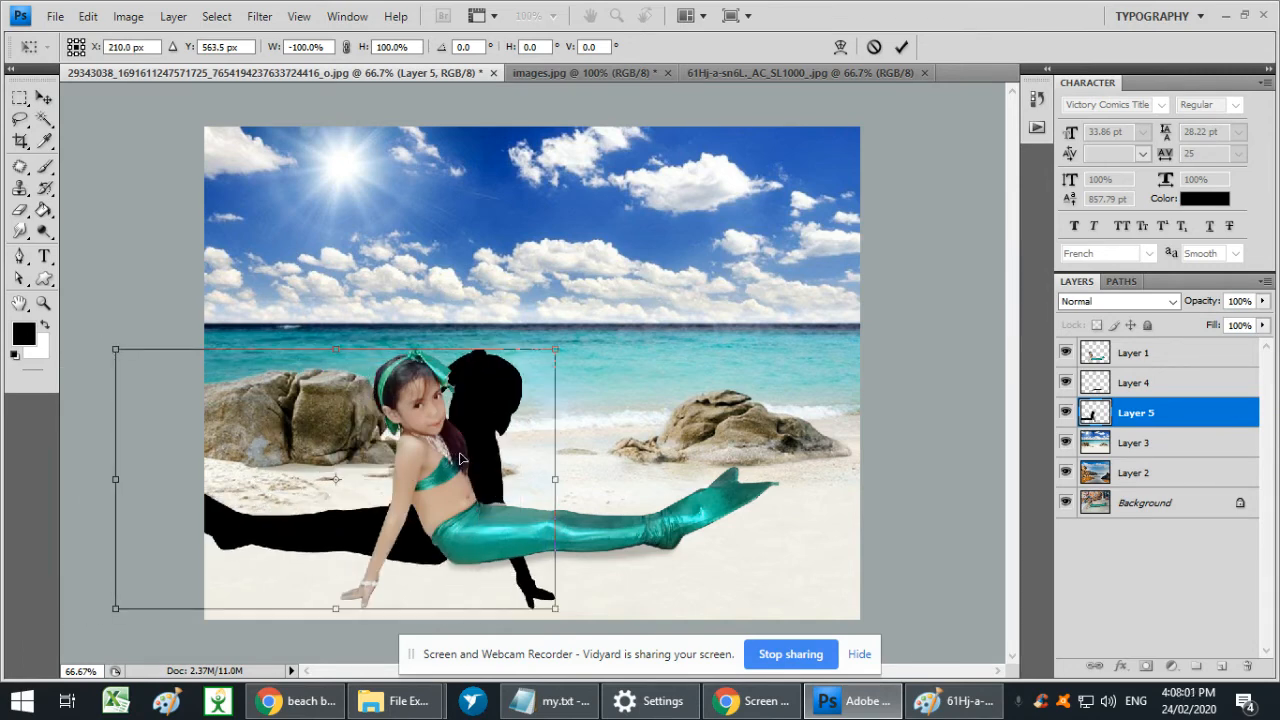
right_click(500, 452)
click(555, 416)
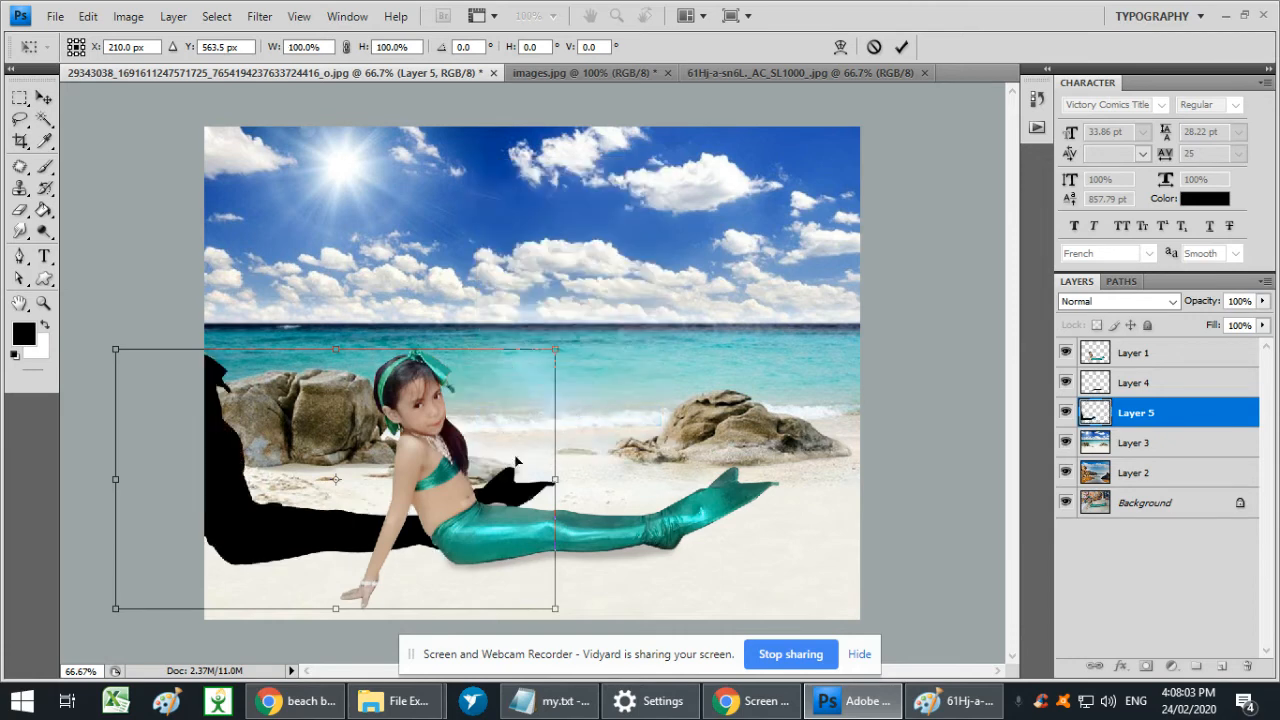
- Scale the black silhouette on Layer 5 to 81.7% and place it behind the girl, offset toward the rocks at her back
drag(268, 517, 369, 540)
drag(431, 541, 449, 516)
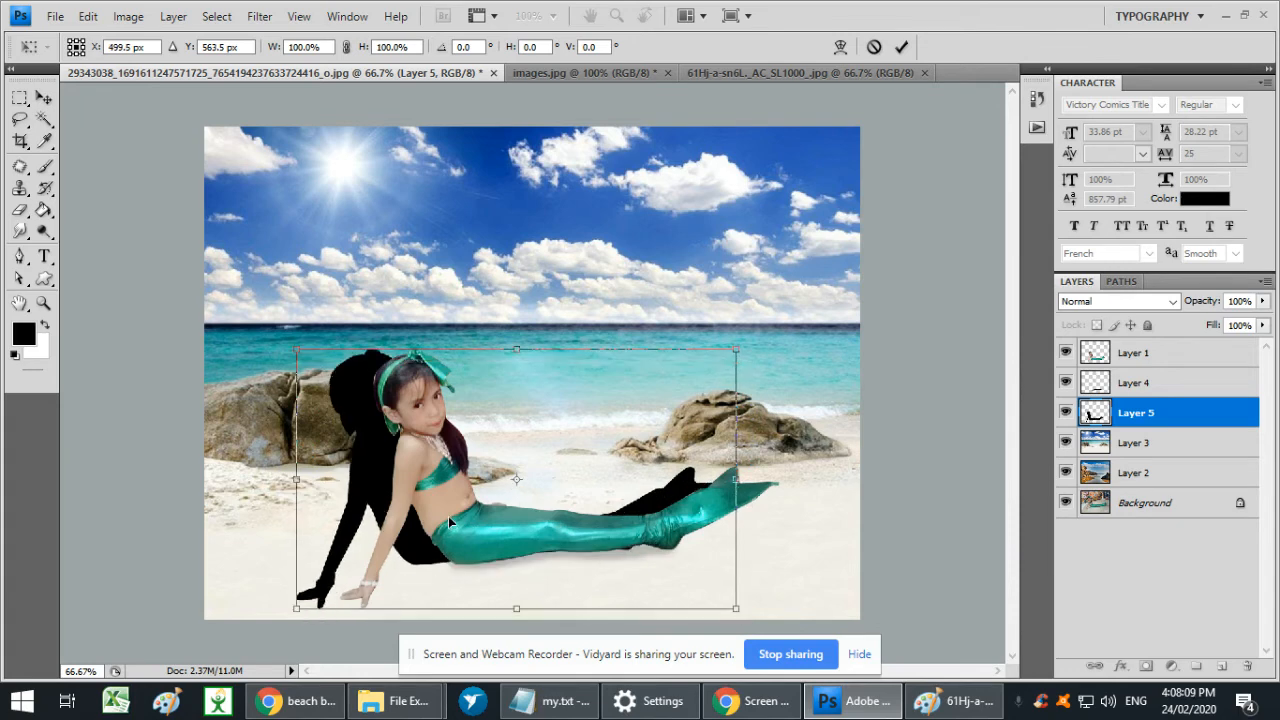
drag(296, 606, 337, 585)
drag(424, 531, 395, 544)
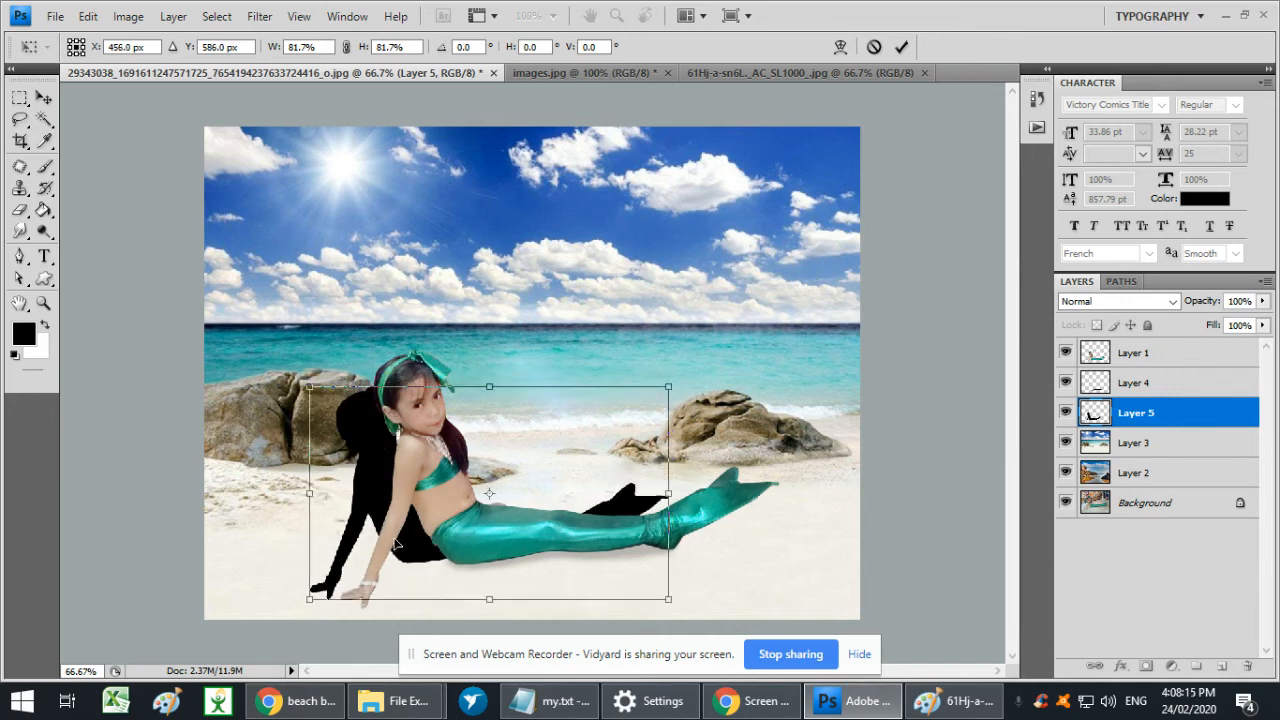
key(Return)
- Set the opacity of the silhouette shadow on Layer 5 to 11%
key(1)
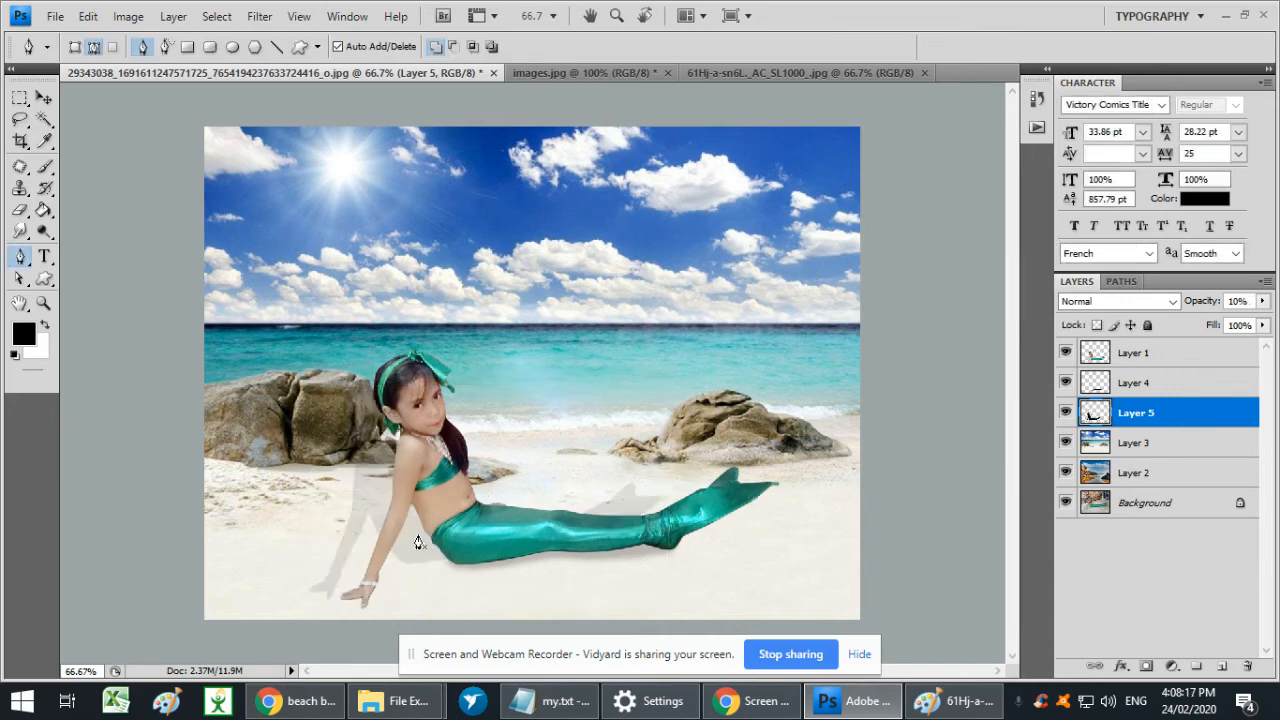
key(2)
key(1)
key(8)
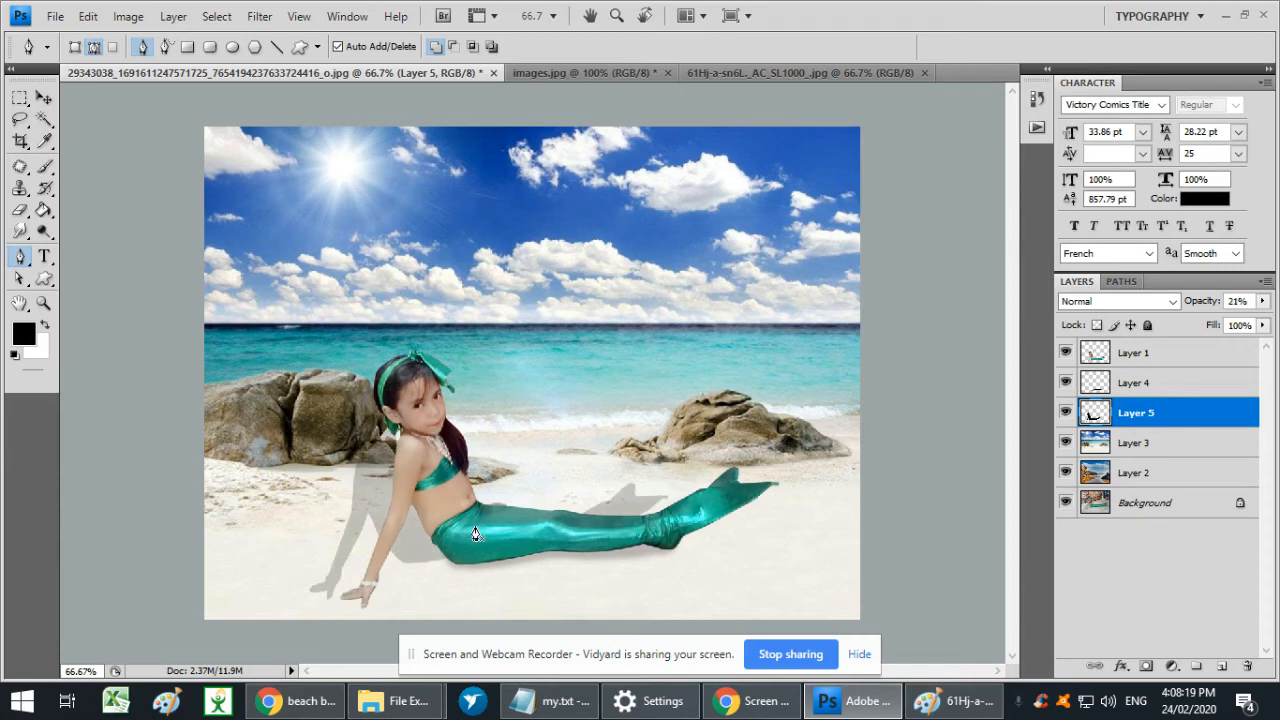
key(1)
key(1)
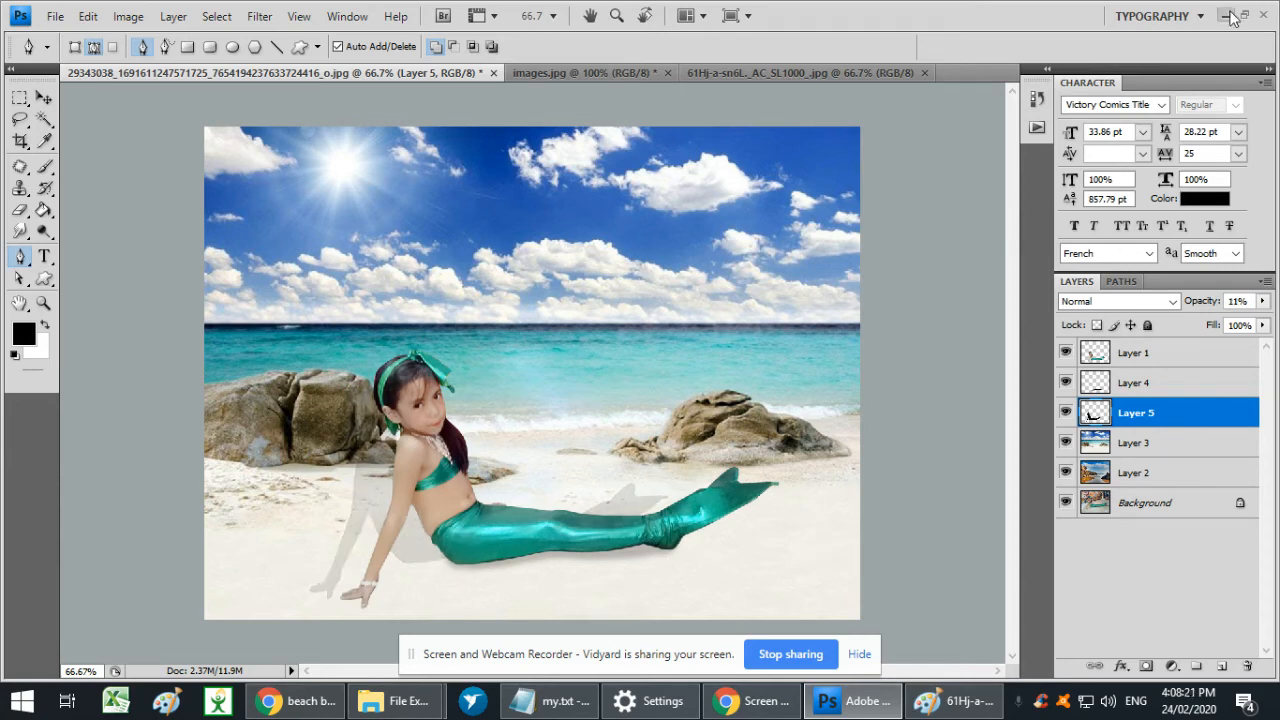
- Flatten the silhouette shadow to 61.2% height, skew it 50.6° horizontally, and lay it on the sand behind the girl's arm and tail
key(ctrl+t)
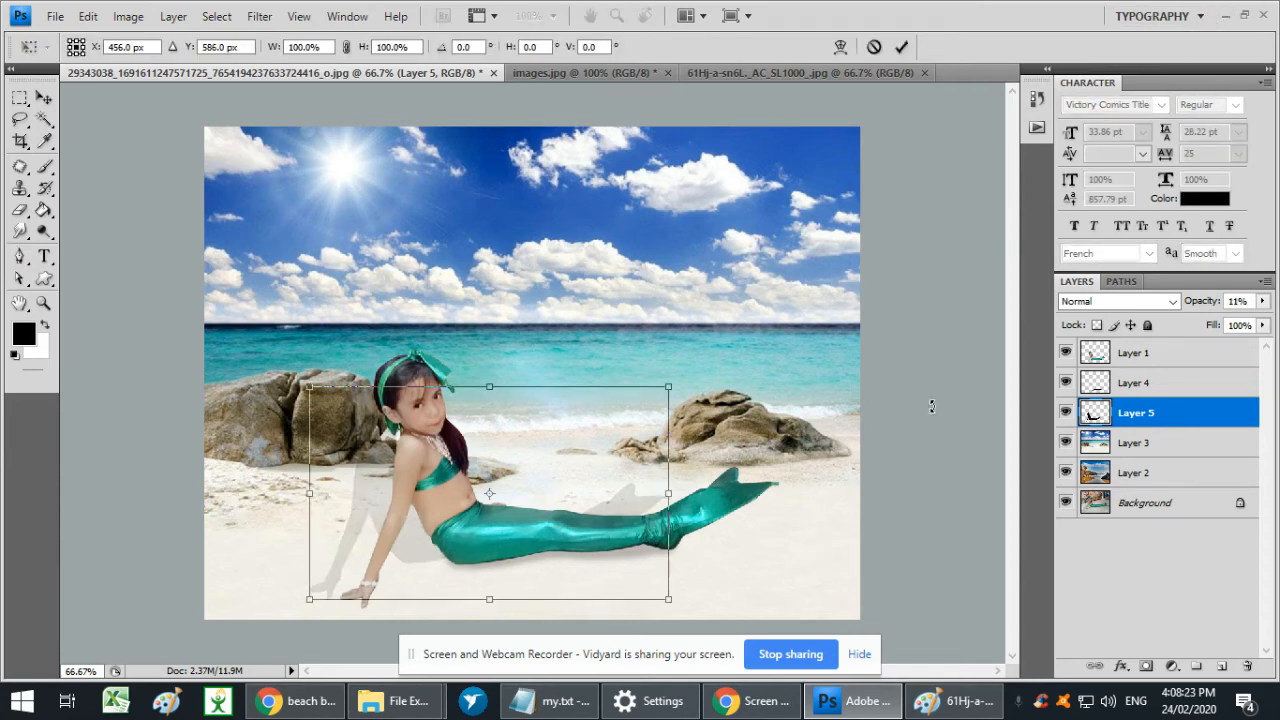
drag(489, 387, 333, 470)
drag(372, 574, 419, 559)
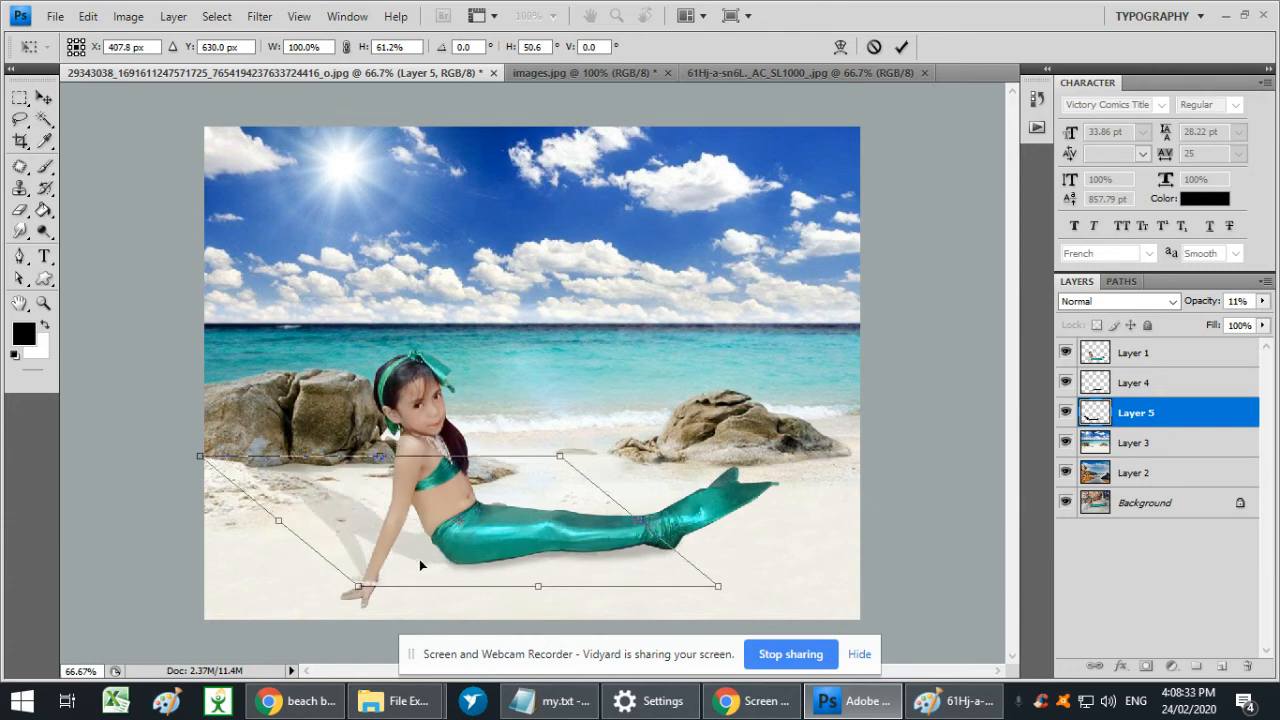
mouse_move(419, 560)
mouse_down()
mouse_move(441, 567)
mouse_move(434, 548)
mouse_up()
key(Return)
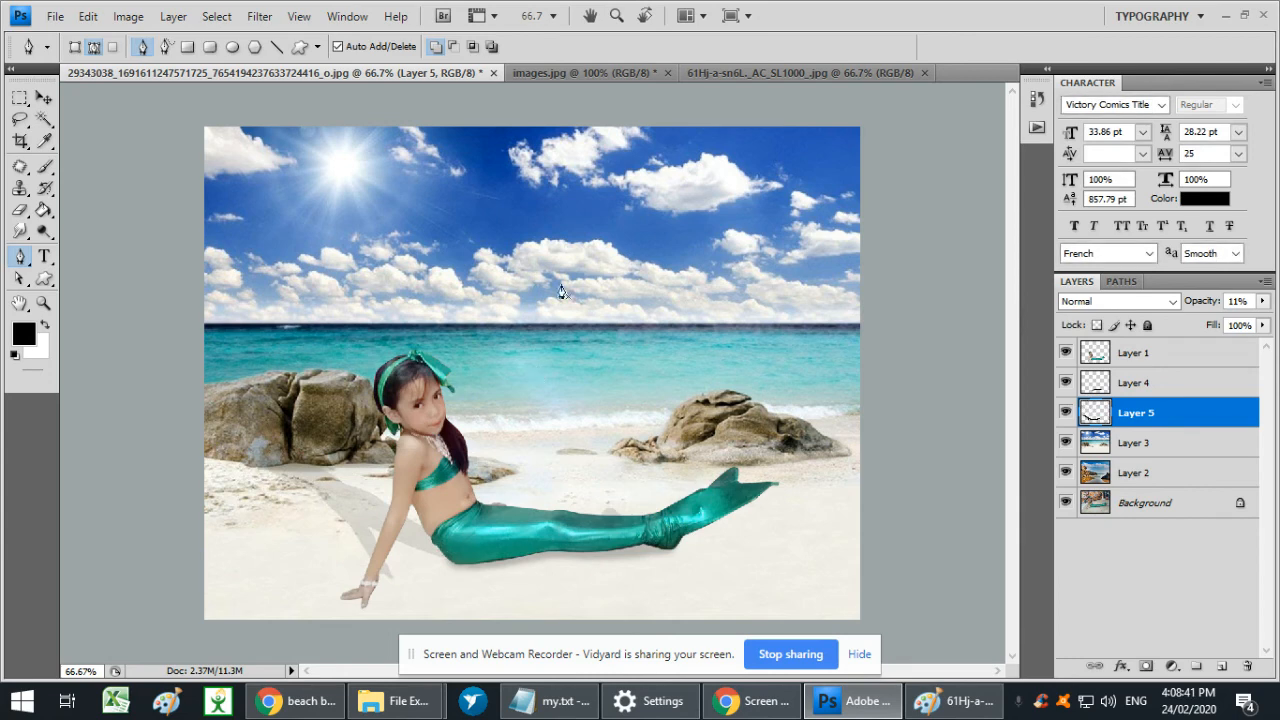
- Choose the Eraser tool and set it to the soft round 45 px brush for the shadow on Layer 5
key(e)
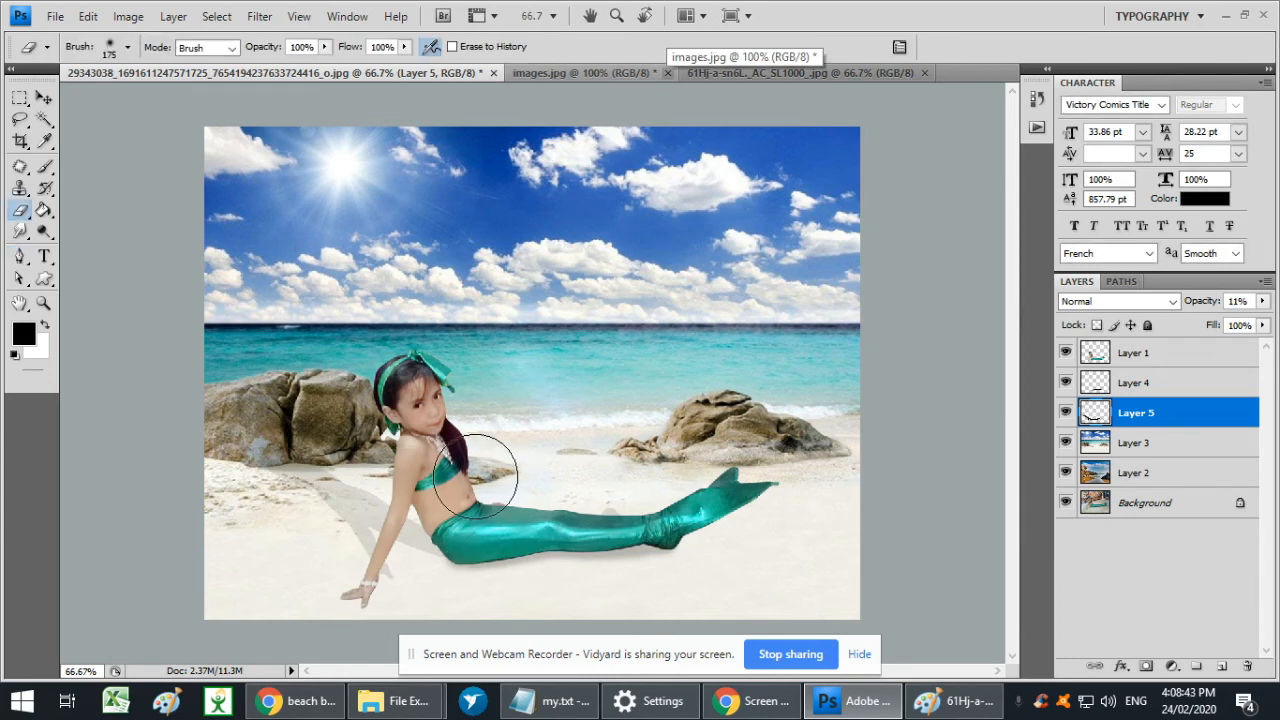
right_click(476, 458)
click(336, 350)
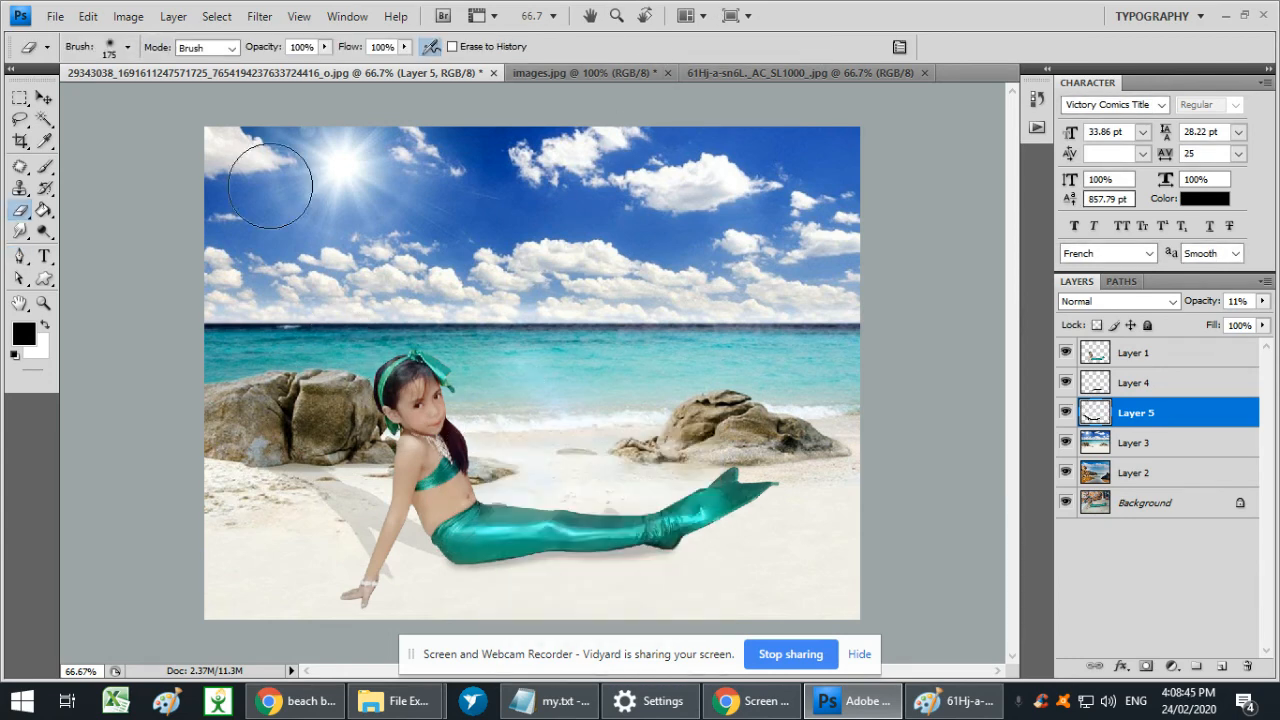
right_click(23, 216)
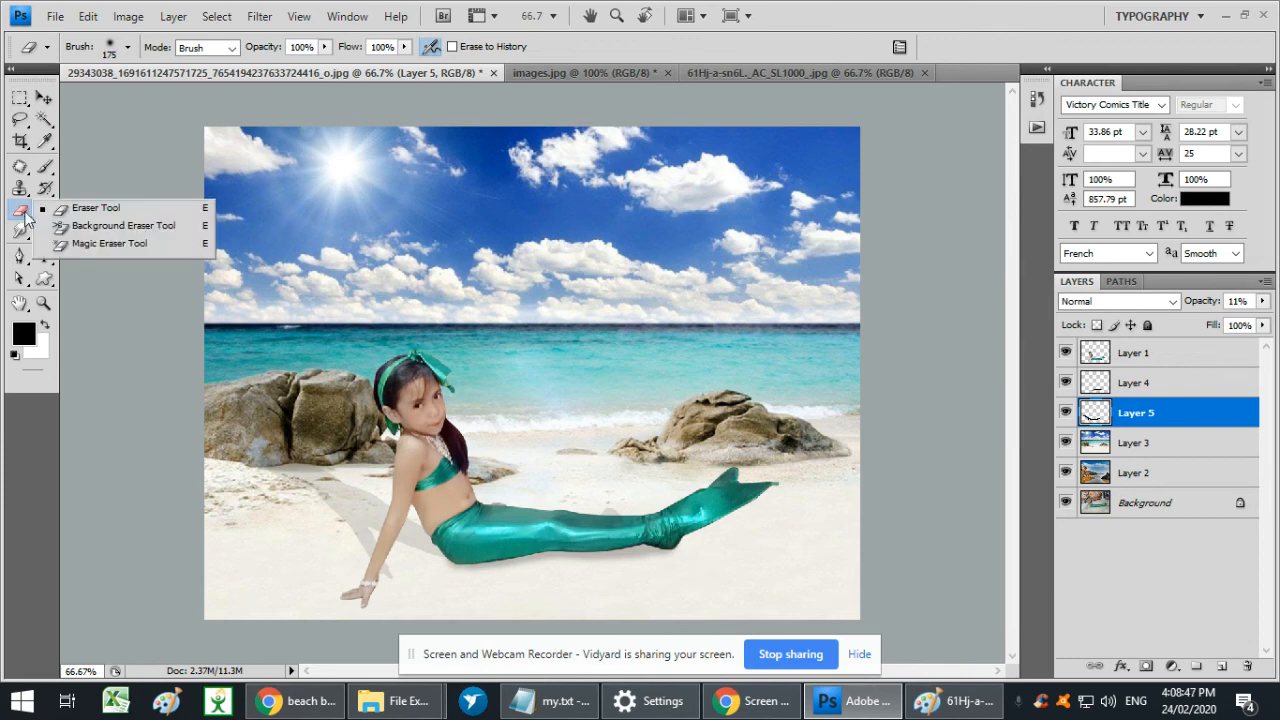
click(103, 210)
key(bracketleft)
key(bracketleft)
key(bracketleft)
key(bracketleft)
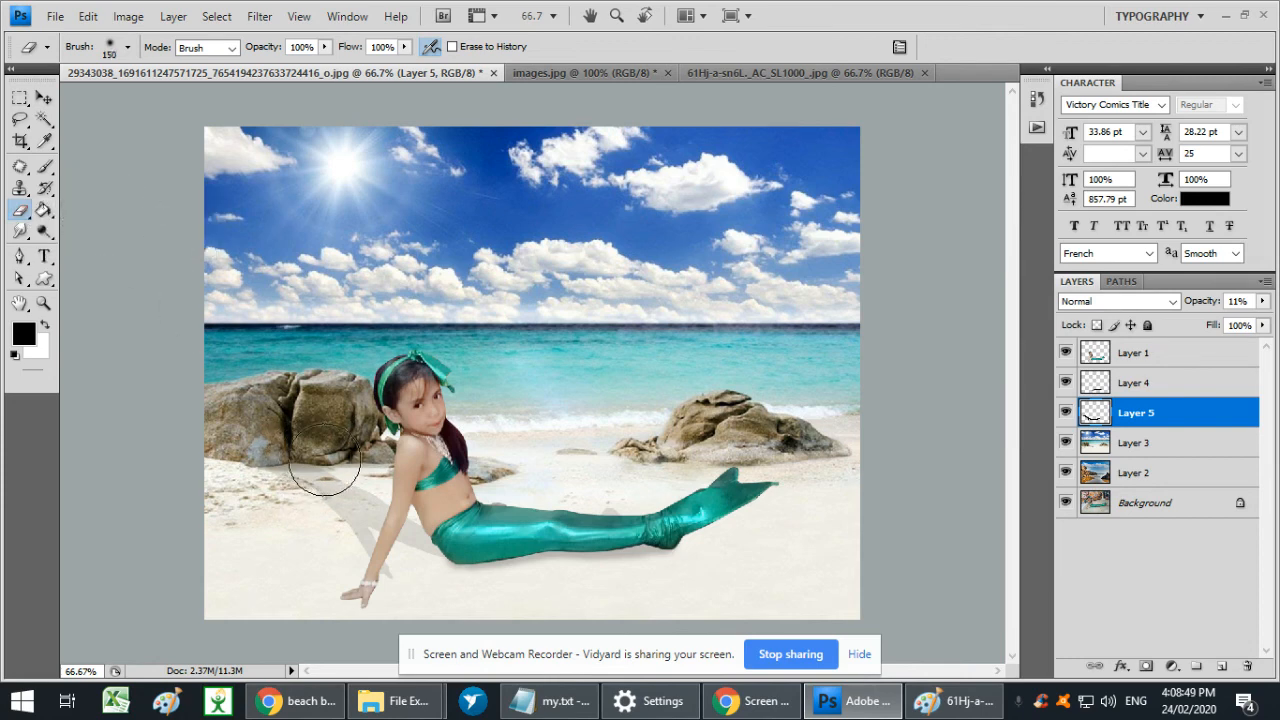
right_click(357, 449)
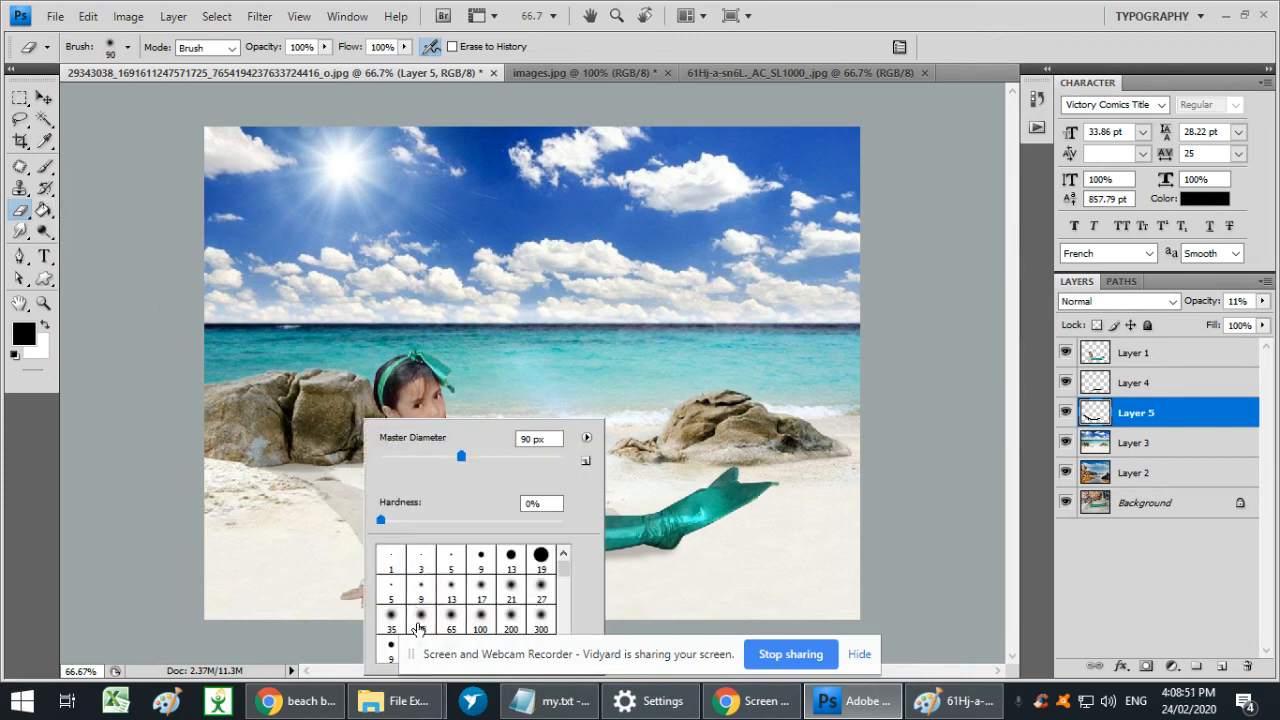
click(421, 616)
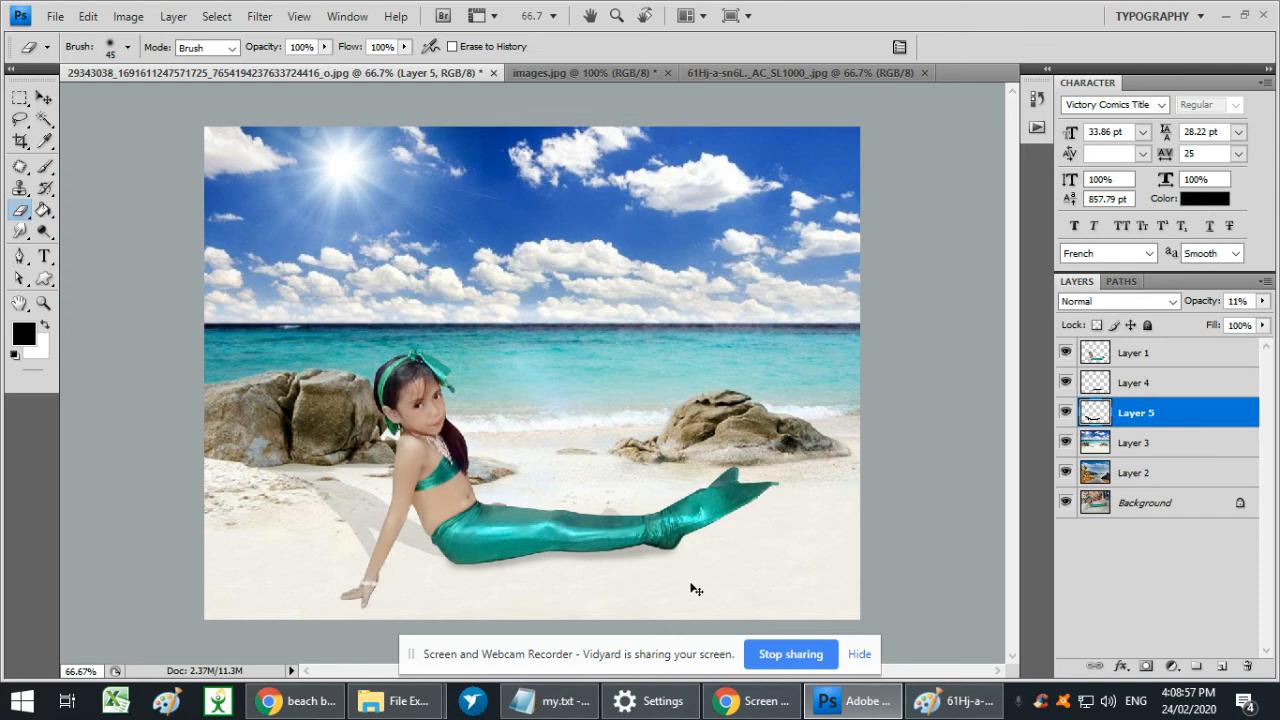
key(ctrl+minus)
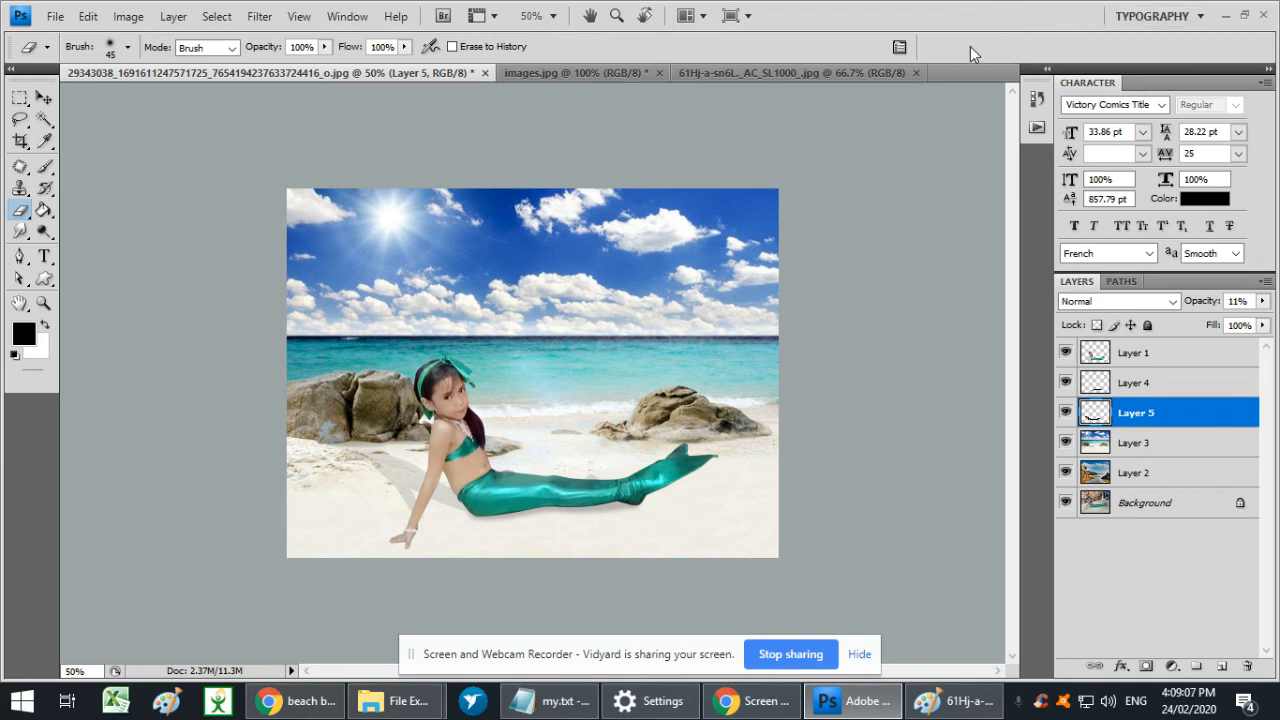
key(ctrl+plus)
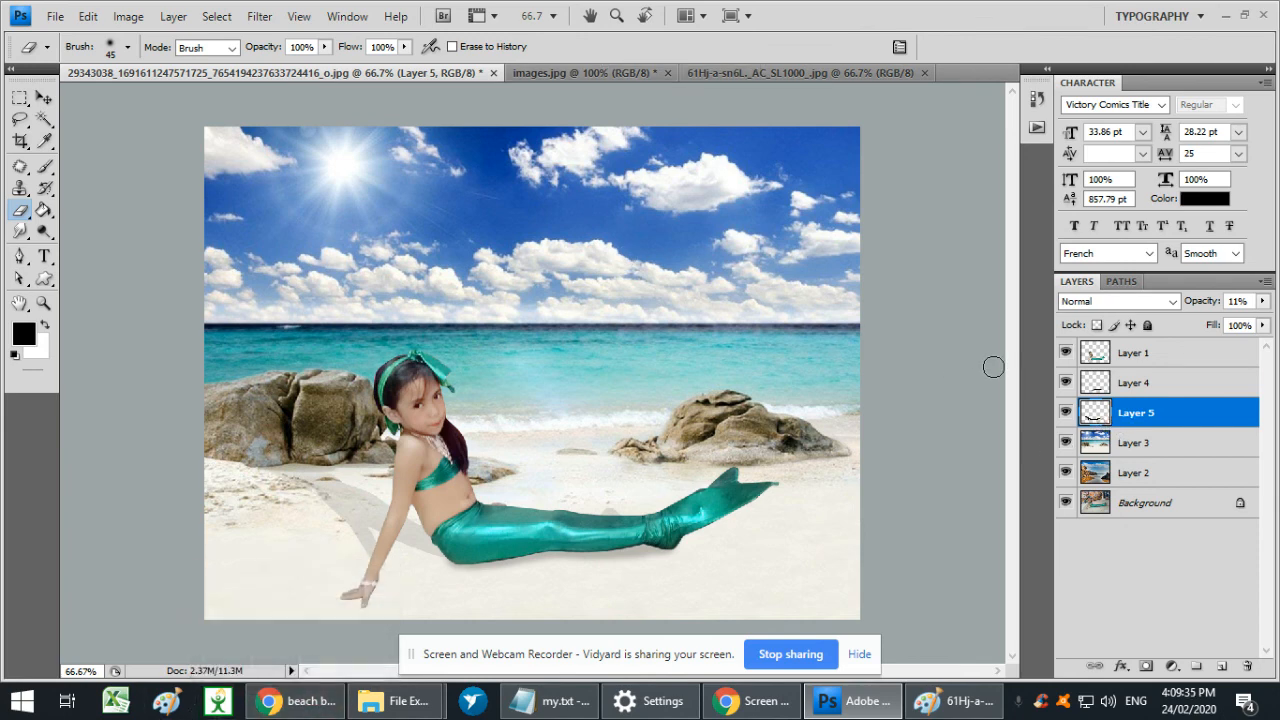
key(f)
key(f)
key(f)
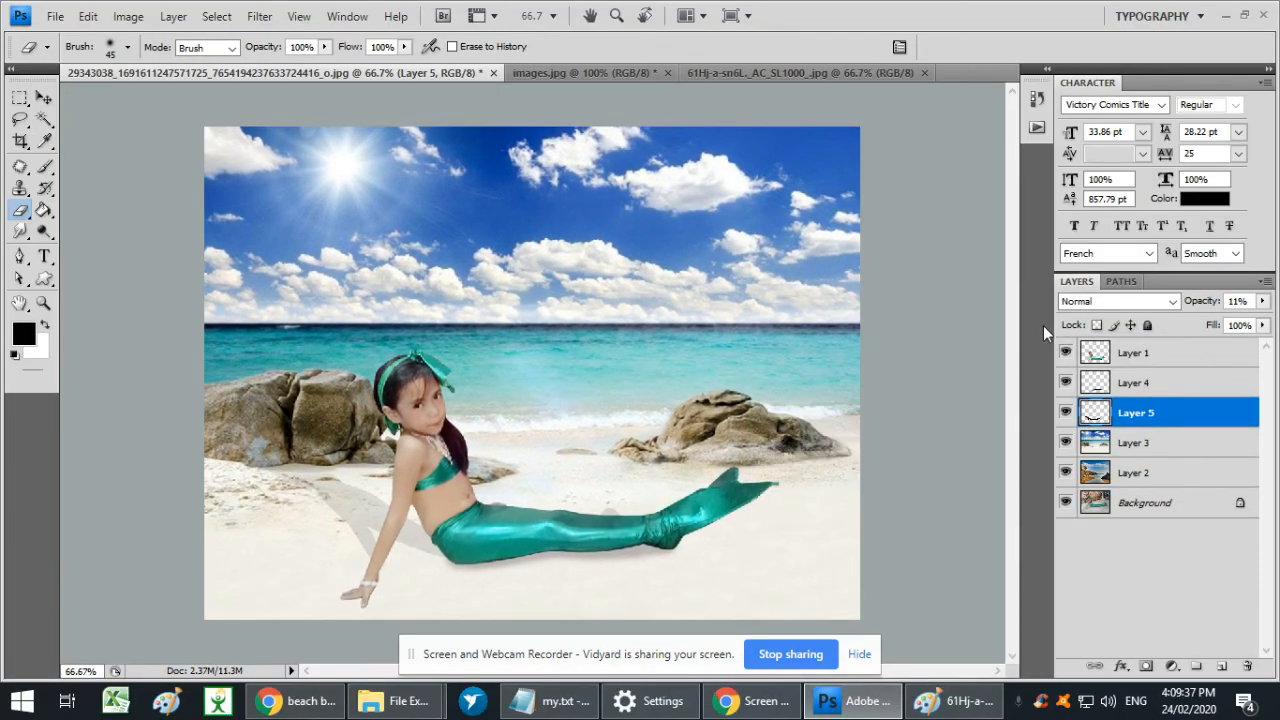
- Switch to the Chrome window with the beach background image search
click(290, 701)
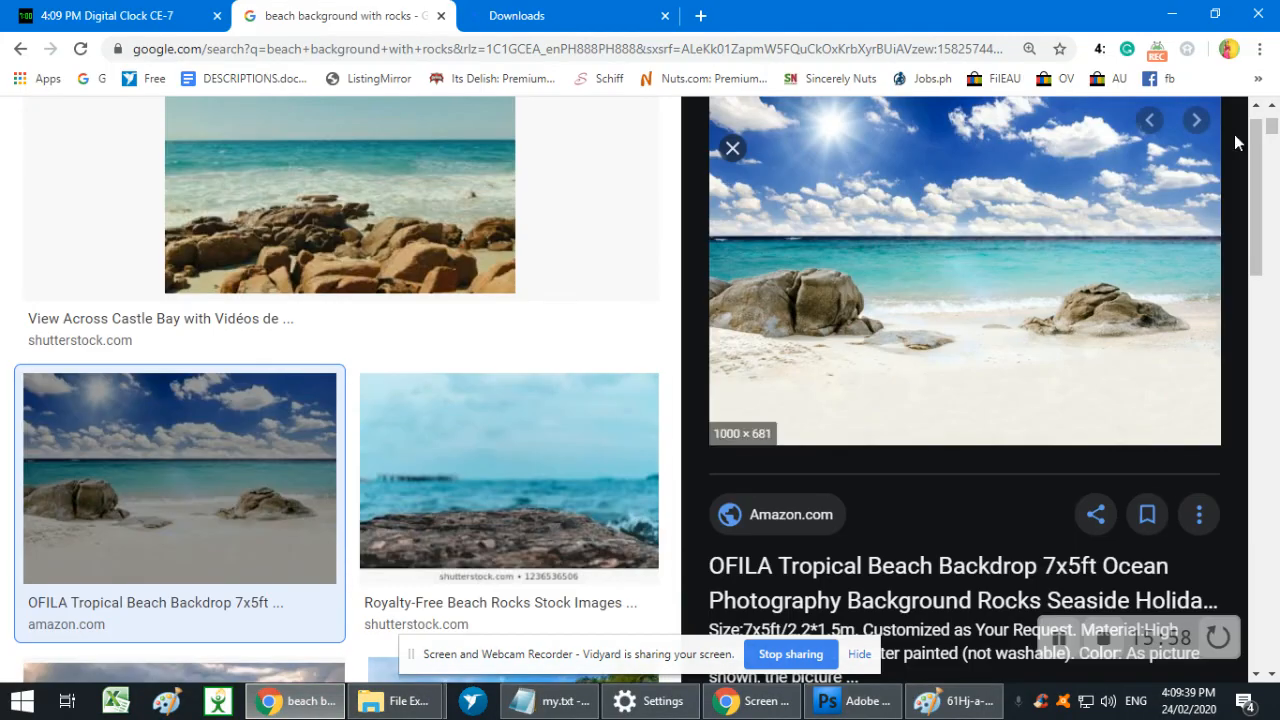